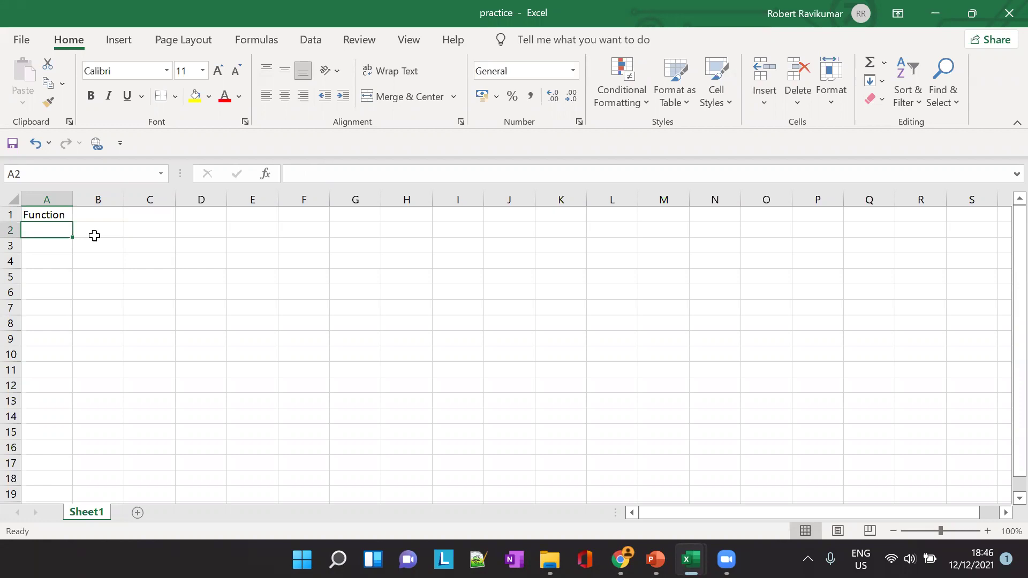
Enter 'Left' in A2 and the sample text 'Sale Price' in B2, then begin a formula in C2
text(Left)
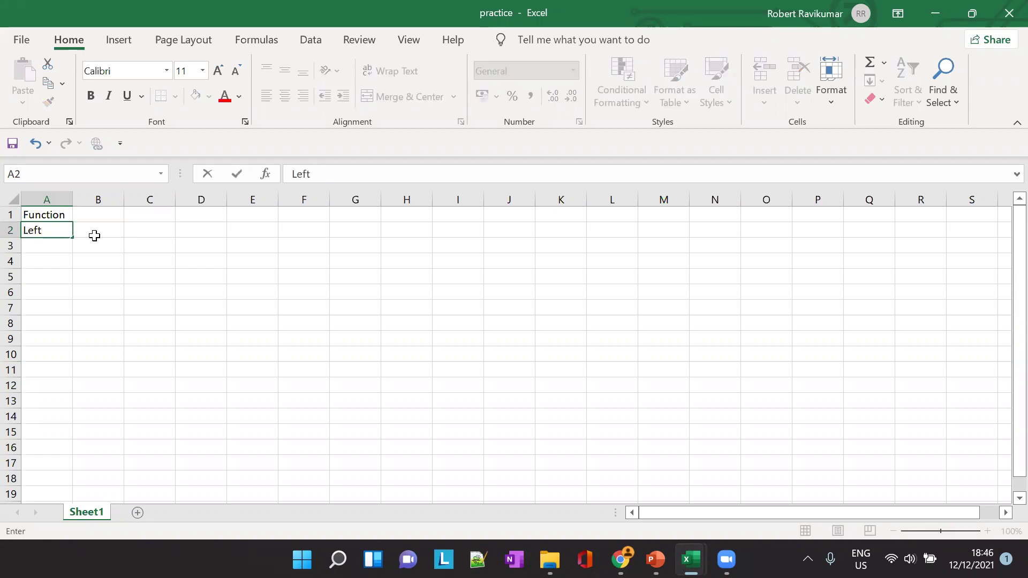
click(94, 235)
key(Up)
key(Down)
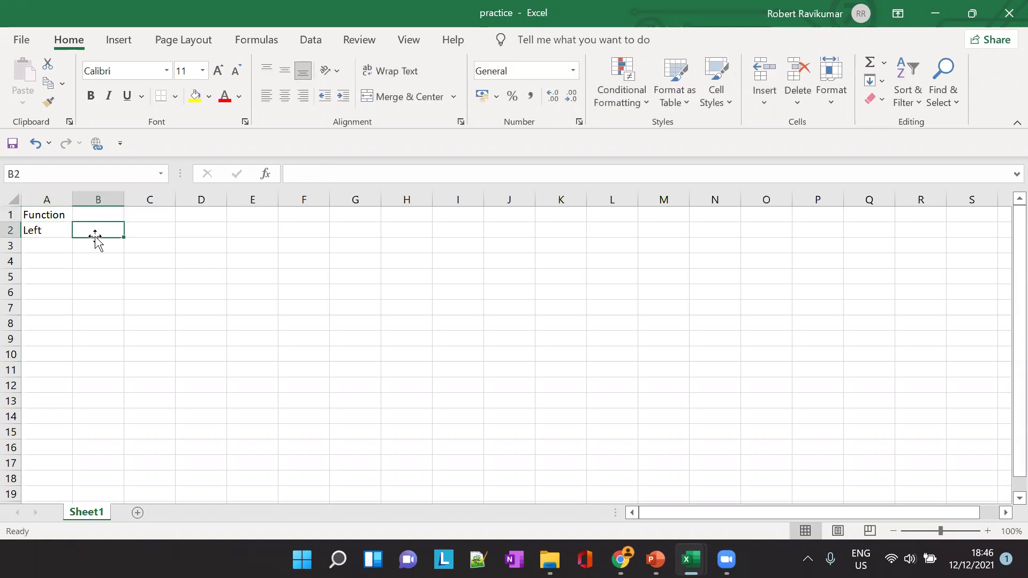
text(Sale Price)
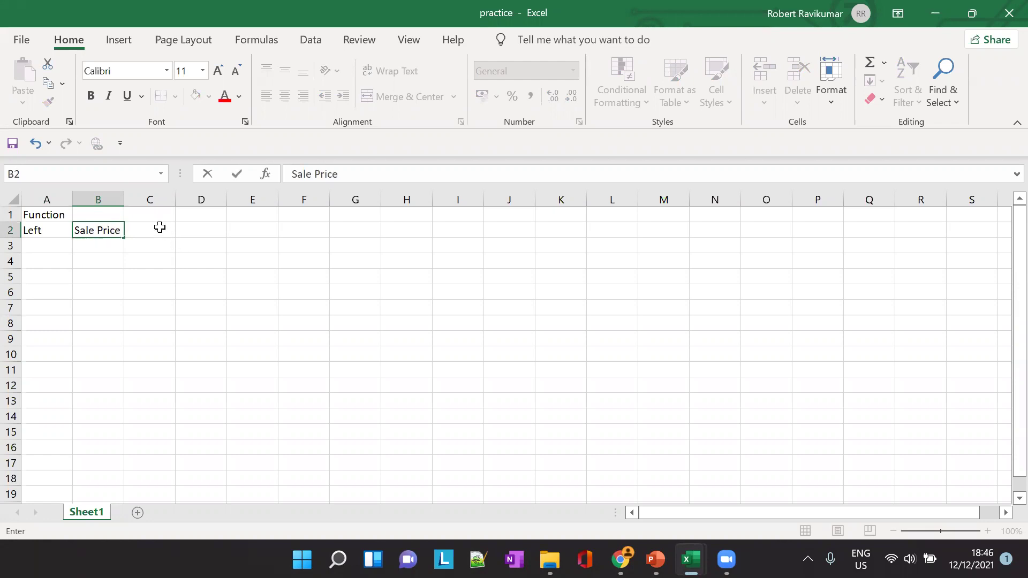
click(124, 194)
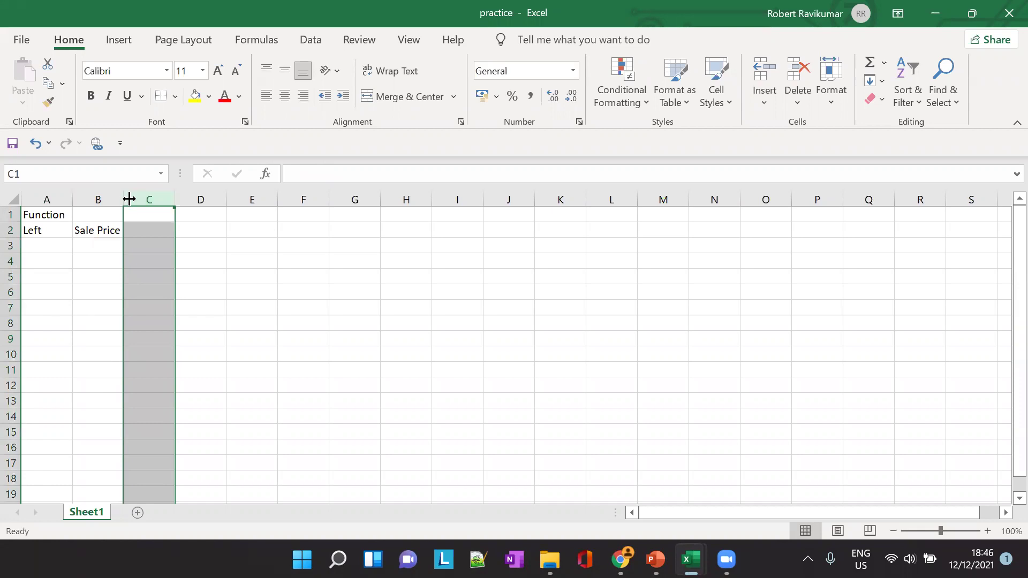
click(162, 234)
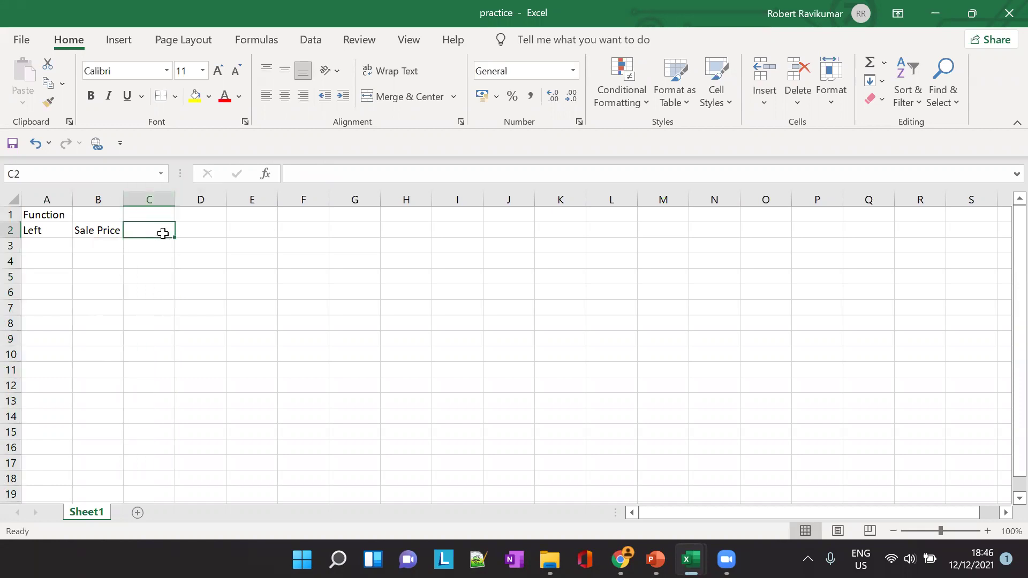
text(=)
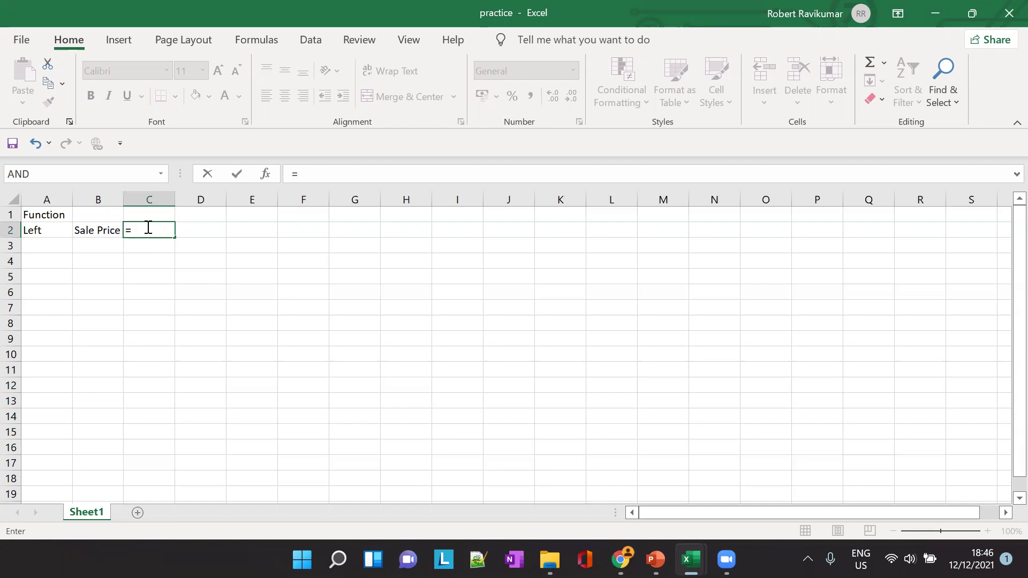
Fix the #NAME? error by completing C2's formula as =LEFT(B2,4) so it shows 'Sale'
text(Left)
key(Return)
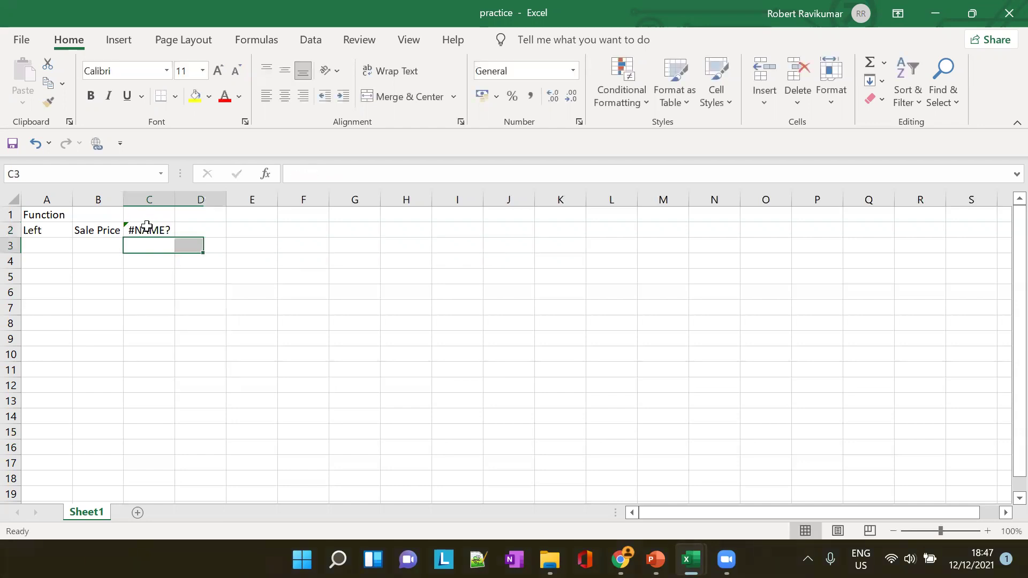
click(147, 226)
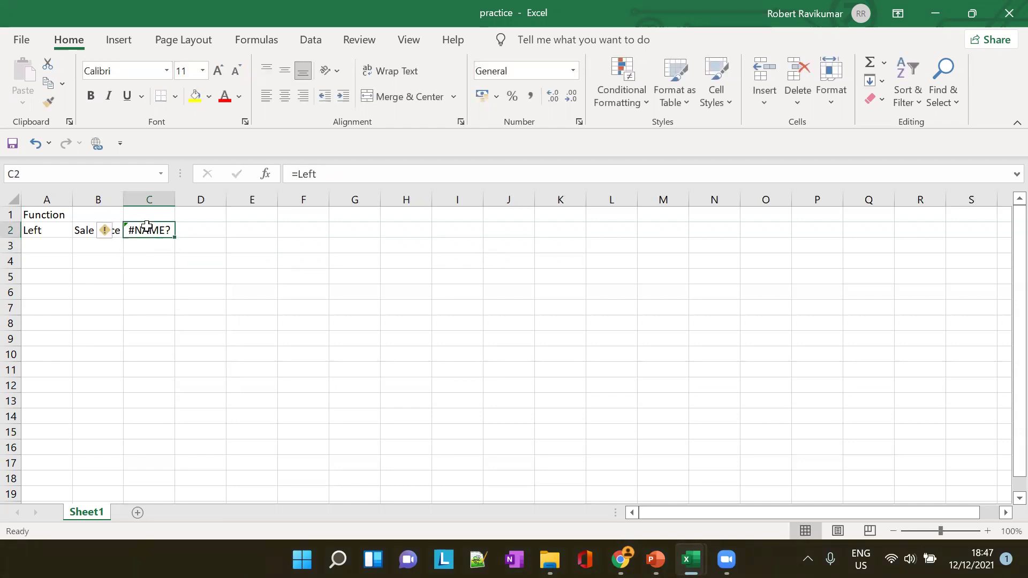
click(338, 179)
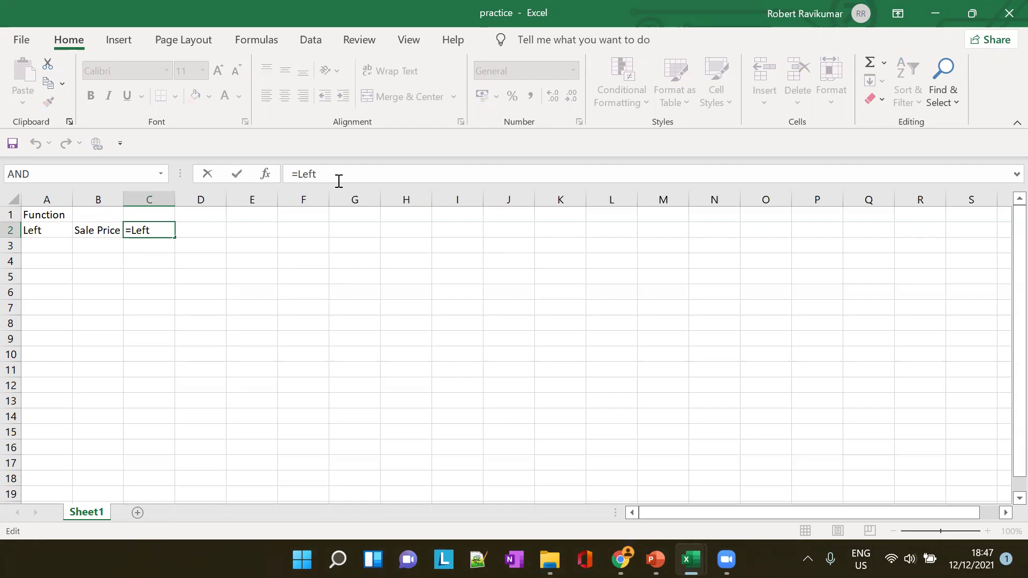
text(()
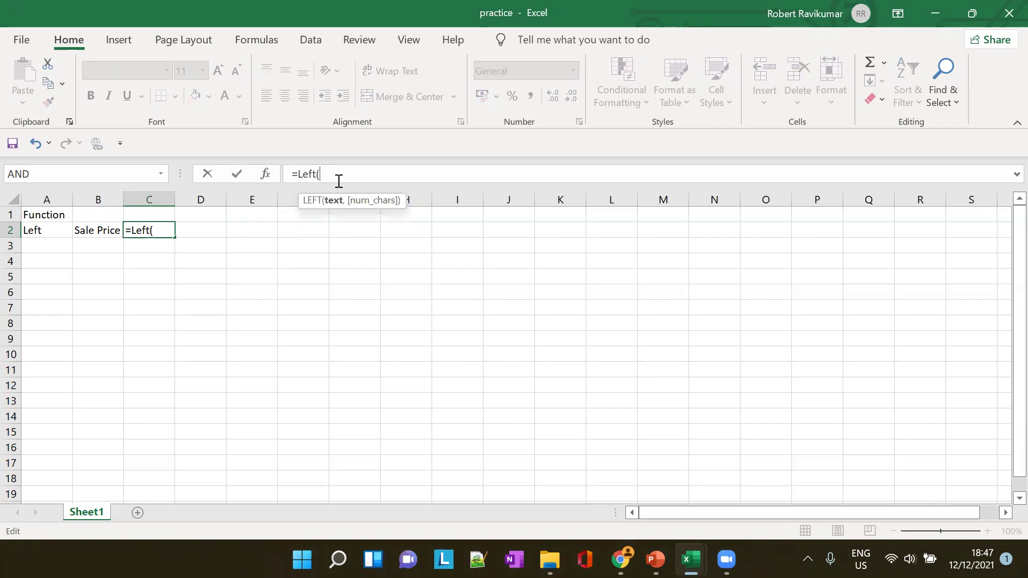
text(B)
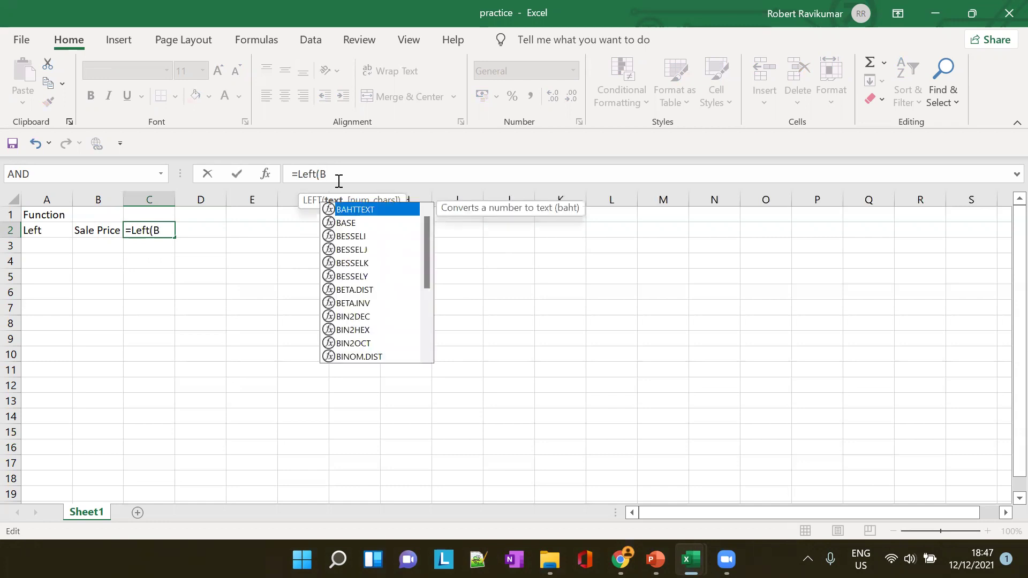
text(2)
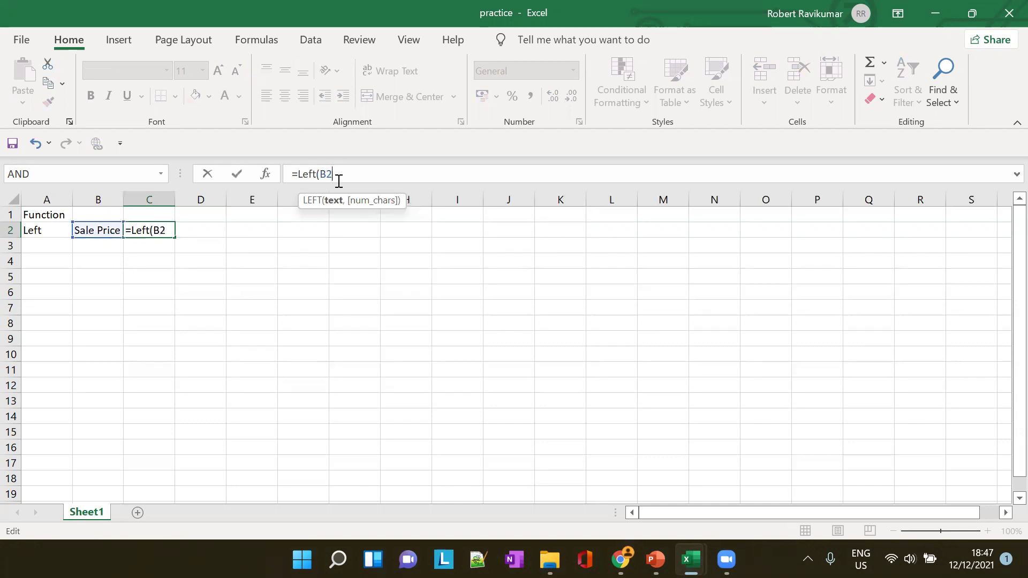
text(,4))
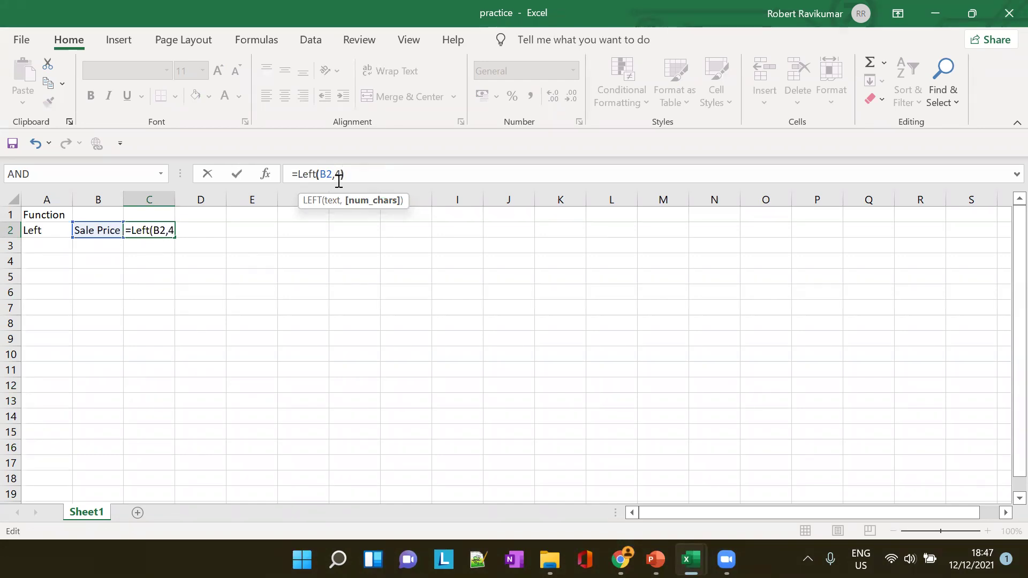
key(Tab)
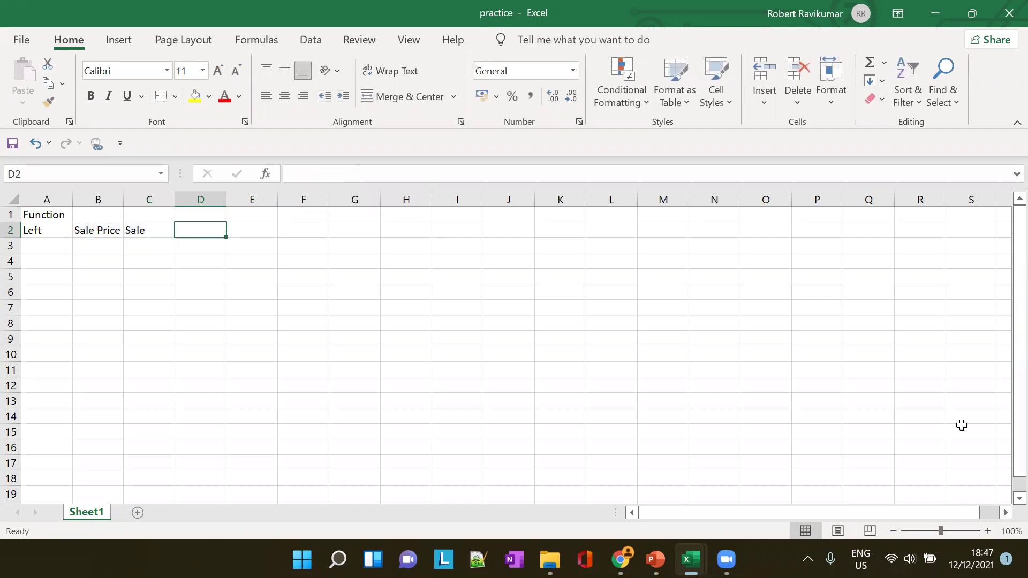
Check C2's formula and give column B the heading 'text' in B1
click(160, 231)
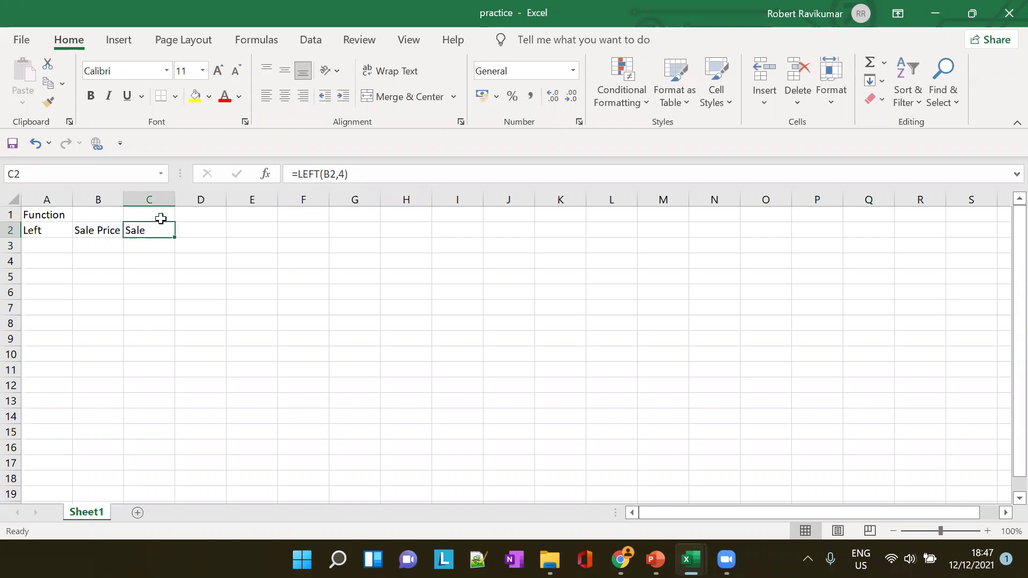
click(122, 198)
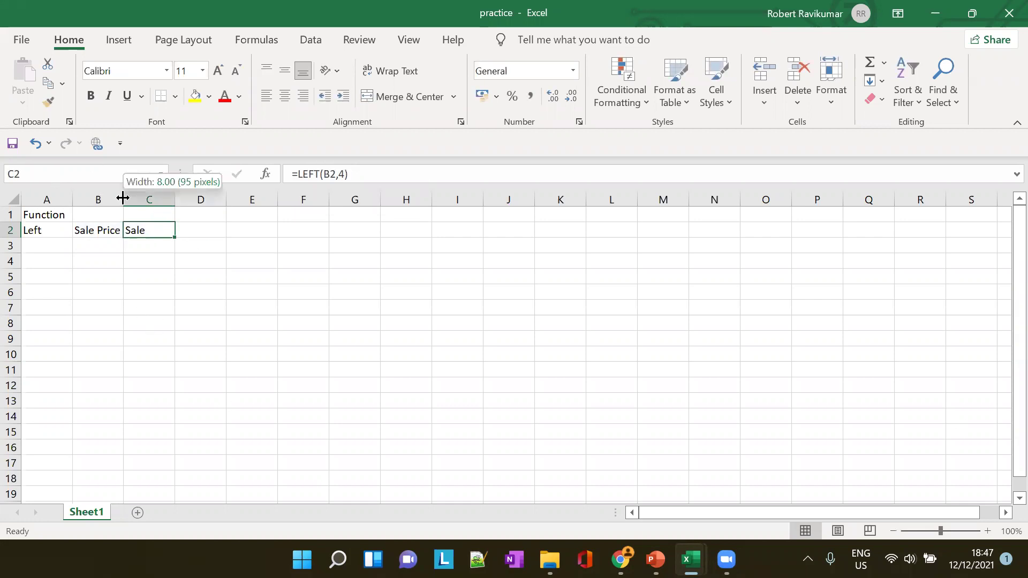
click(94, 216)
text(st)
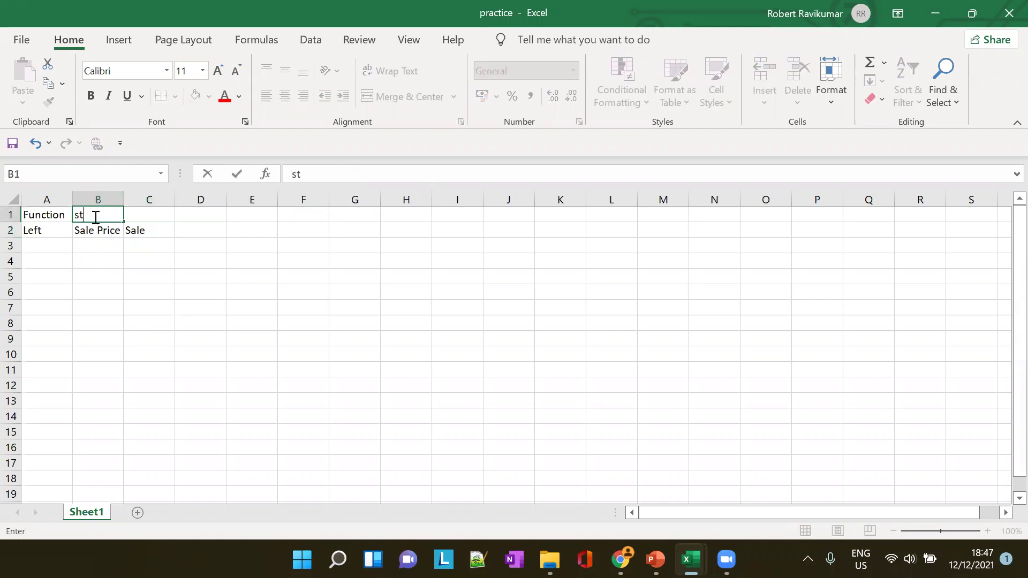
text(ruing)
key(BackSpace)
key(BackSpace)
key(BackSpace)
key(BackSpace)
text(uing)
key(BackSpace)
key(BackSpace)
key(BackSpace)
key(BackSpace)
key(BackSpace)
key(BackSpace)
key(BackSpace)
text(text)
click(110, 229)
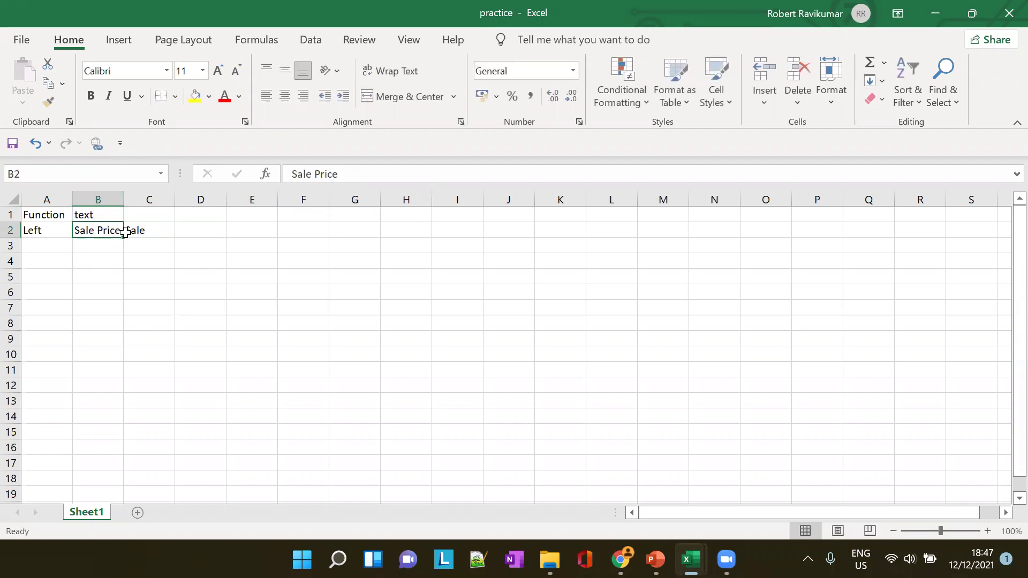
Enter 'Left' in A3 and 'Sweden' in B3
click(47, 245)
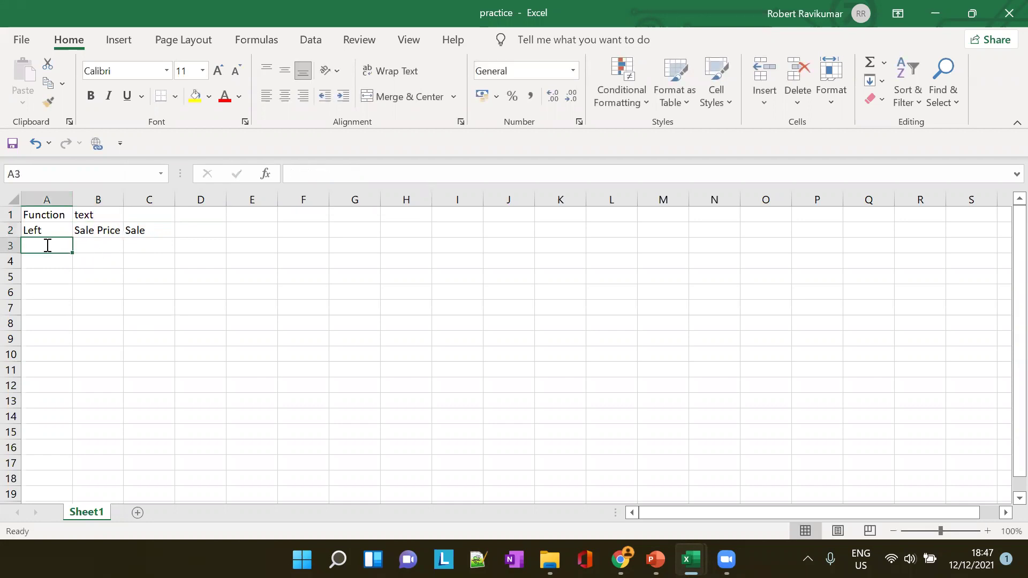
text(Left)
key(Tab)
text(Swe)
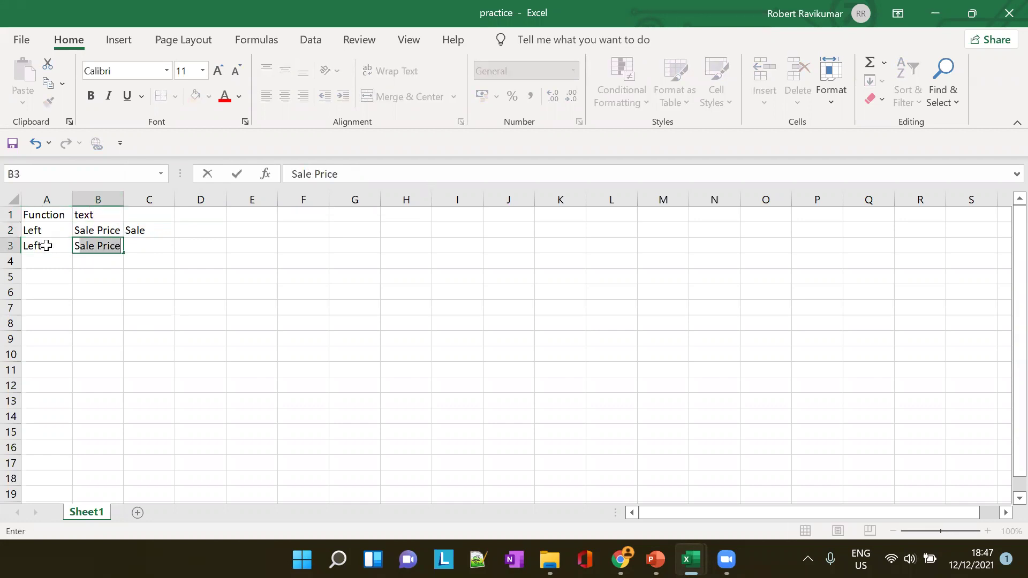
text(den)
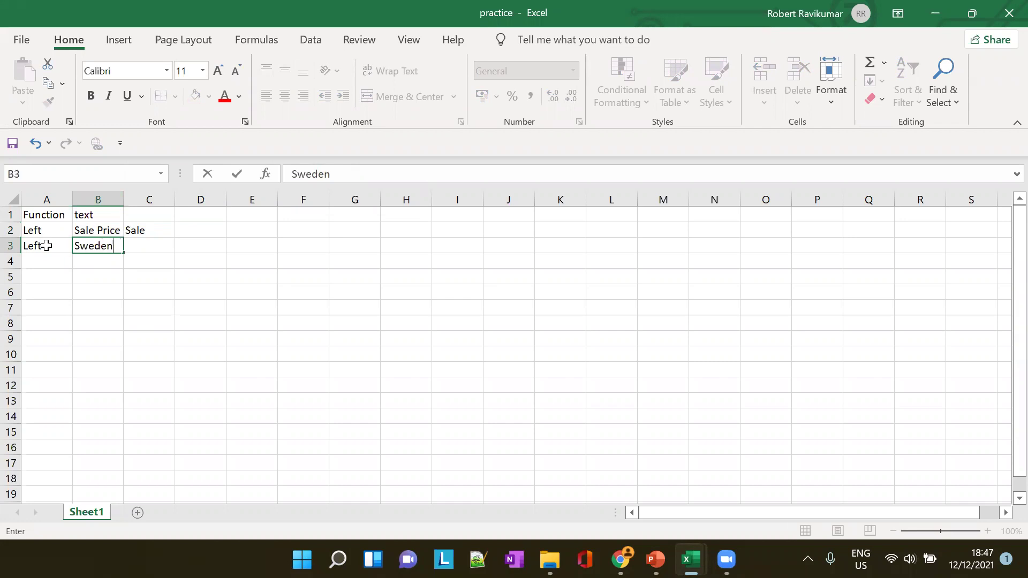
key(Tab)
Enter =LEFT(B3,4) in C3, then change the count to 5 so it returns 'Swede'
text(=)
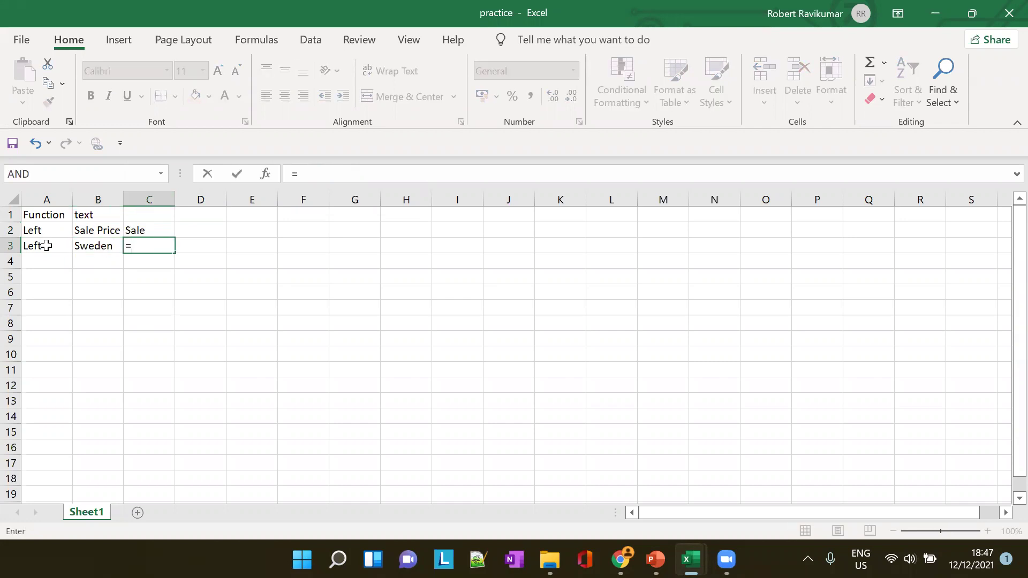
text(Left()
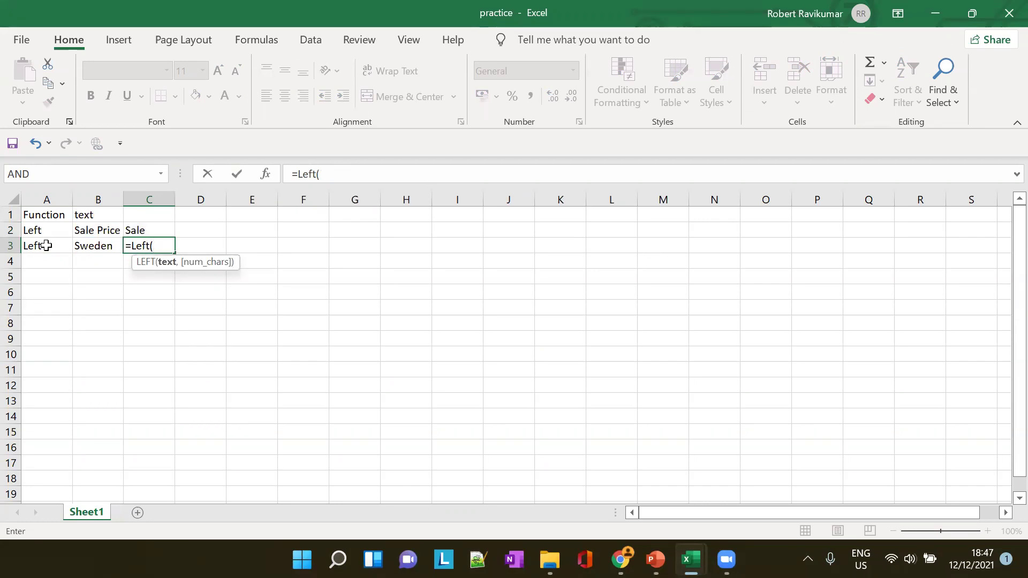
text(B3)
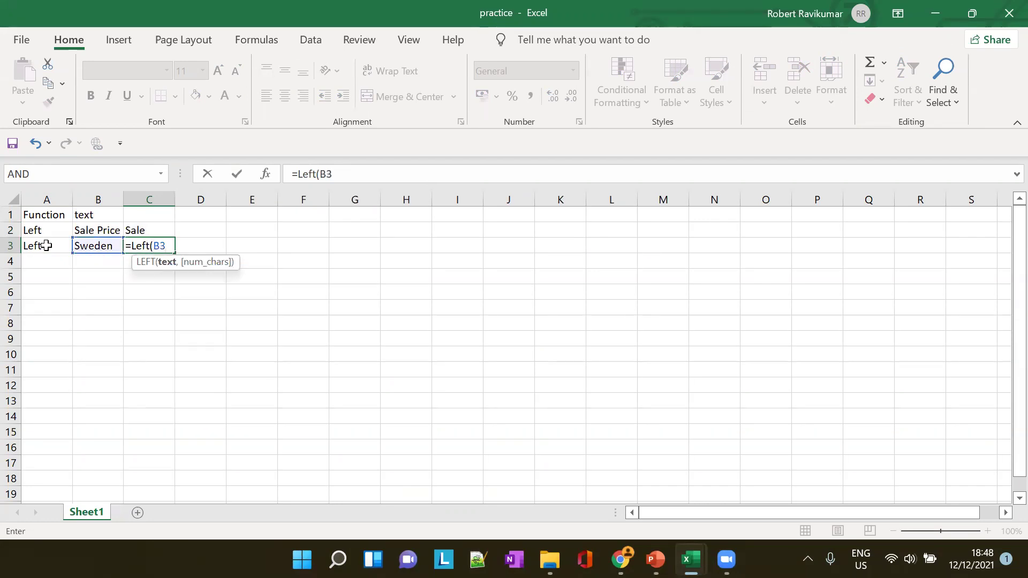
text(,4))
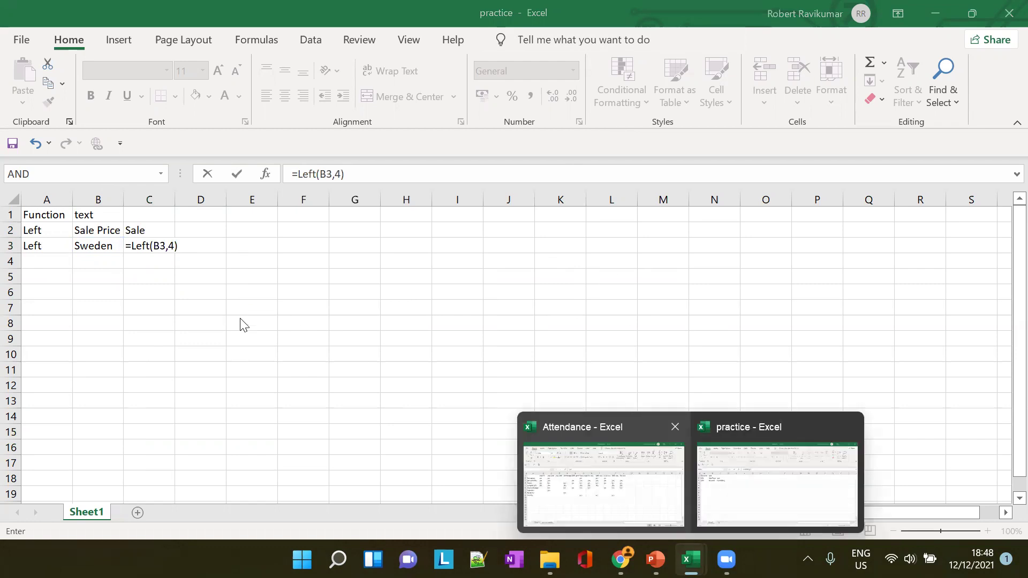
click(153, 243)
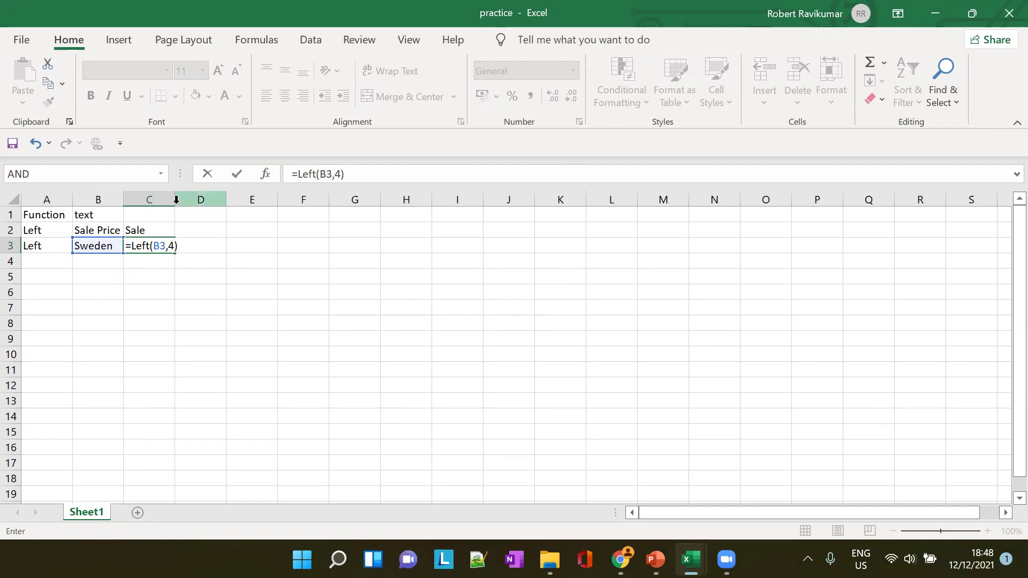
key(Tab)
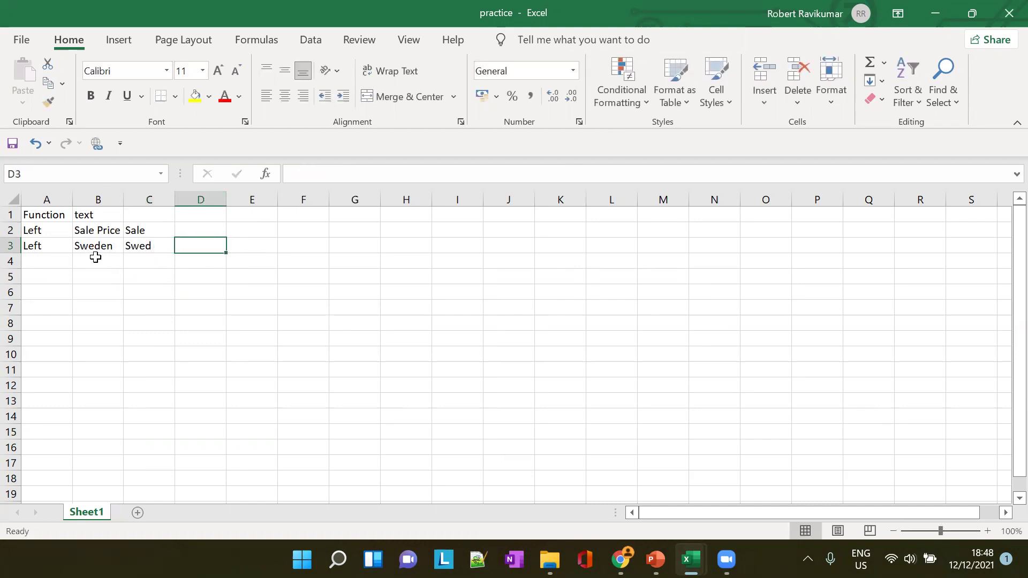
click(155, 246)
click(344, 174)
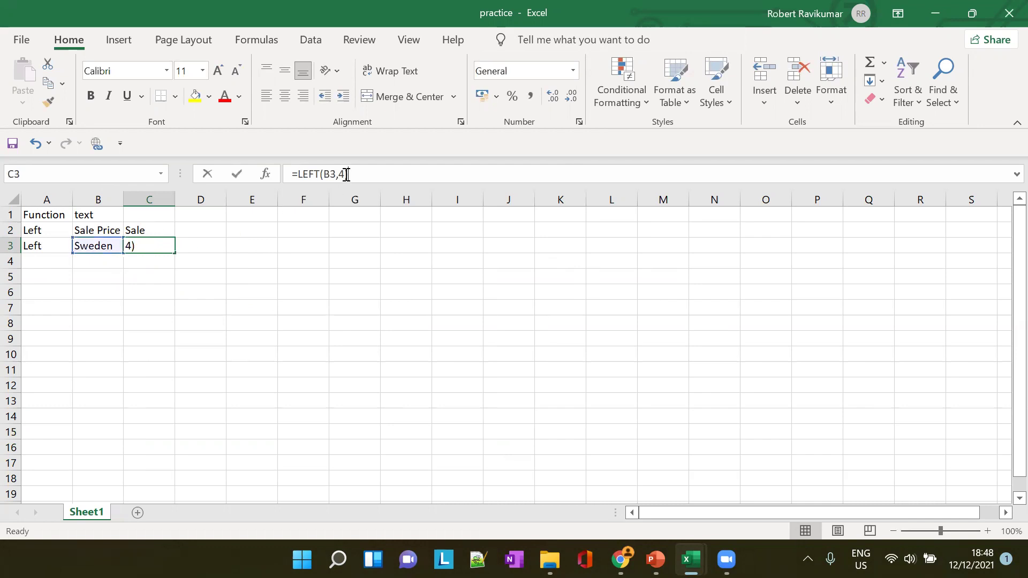
key(BackSpace)
text(5)
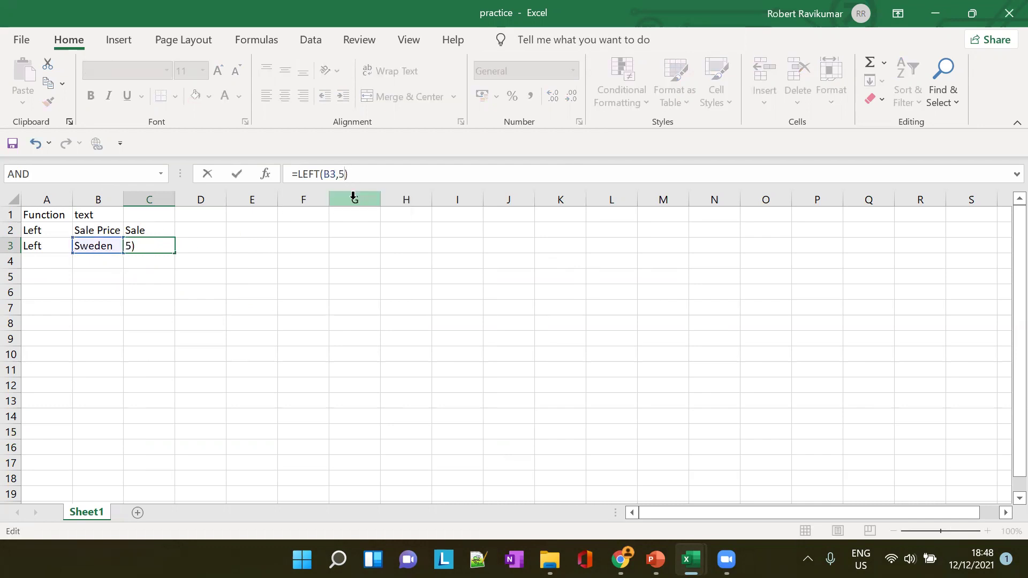
key(Tab)
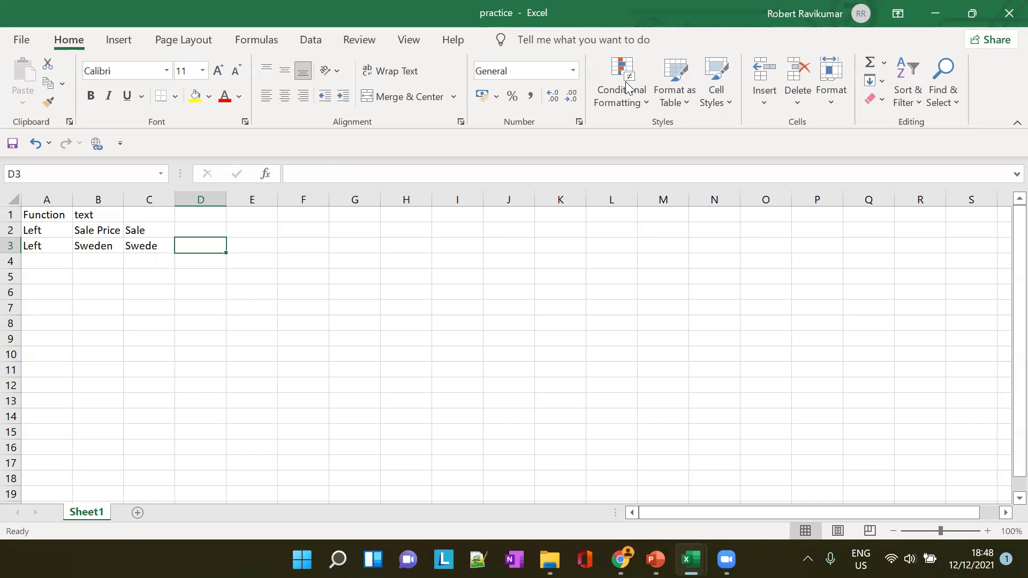
Switch from the practice workbook to the excel lesson 4 slides in PowerPoint
key(alt+Tab)
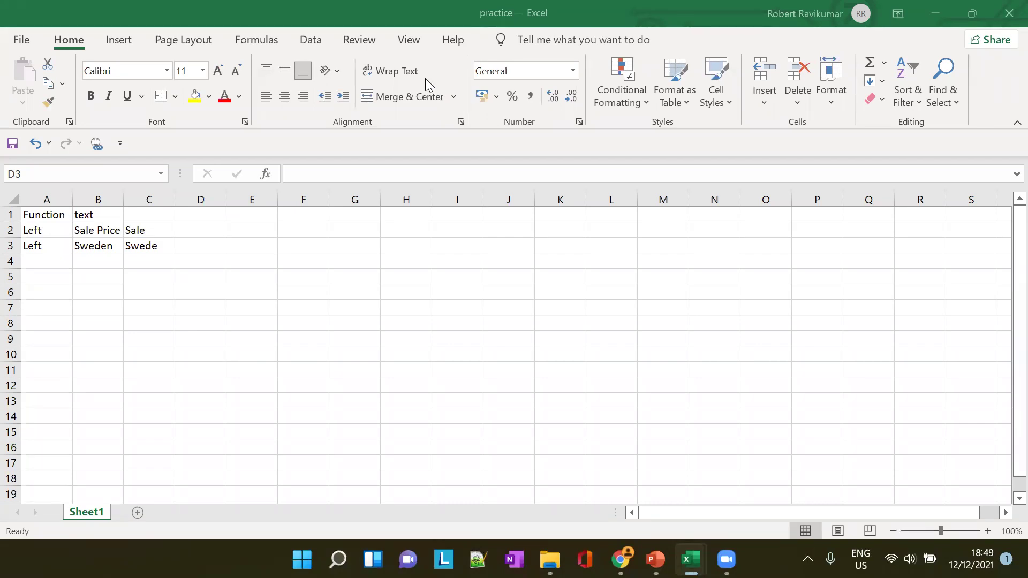
mouse_move(690, 560)
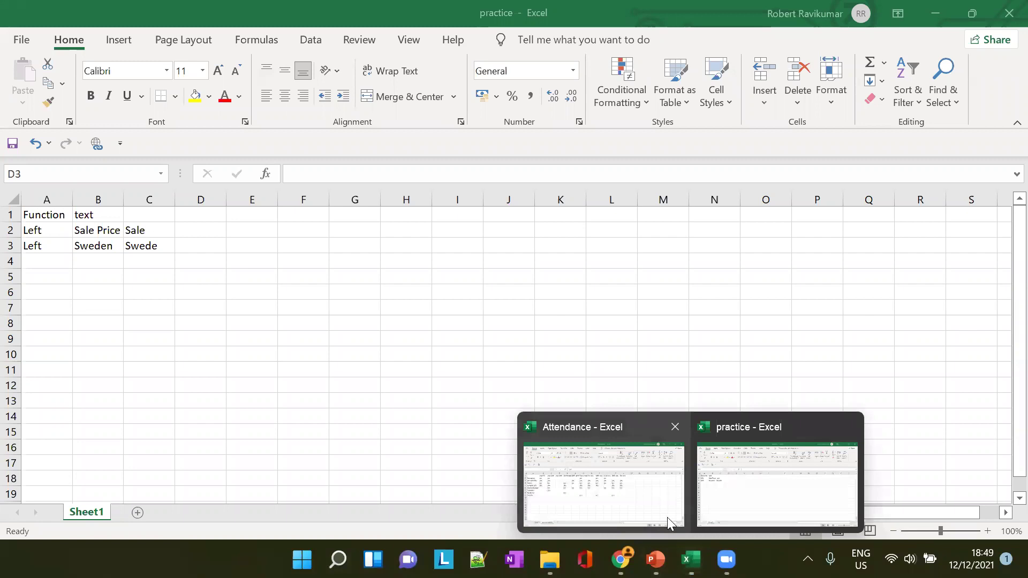
click(708, 486)
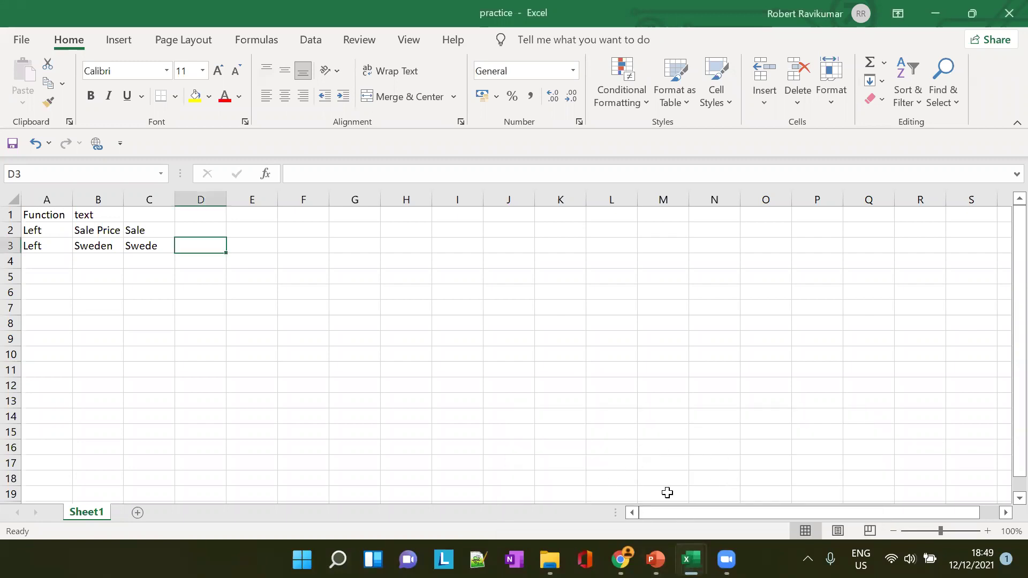
click(656, 559)
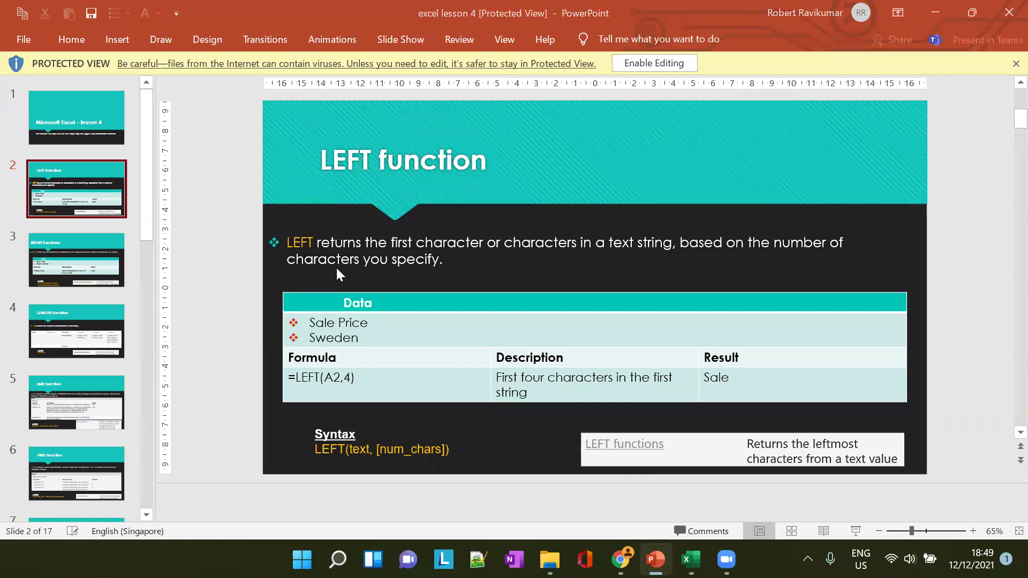
Show the RIGHT functions slide (slide 3), then bring the Attendance workbook forward
click(98, 265)
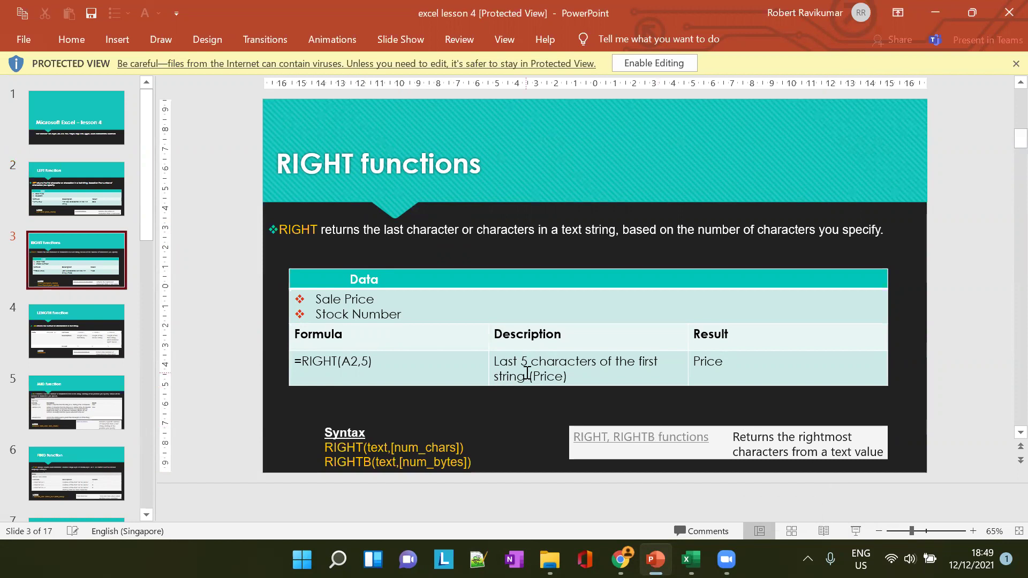
key(alt+Tab)
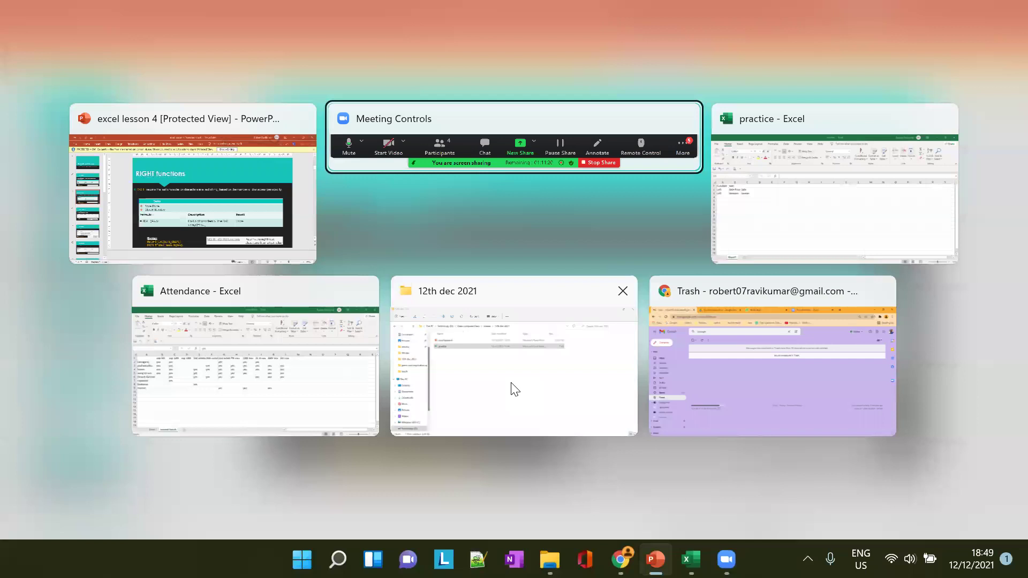
mouse_move(698, 541)
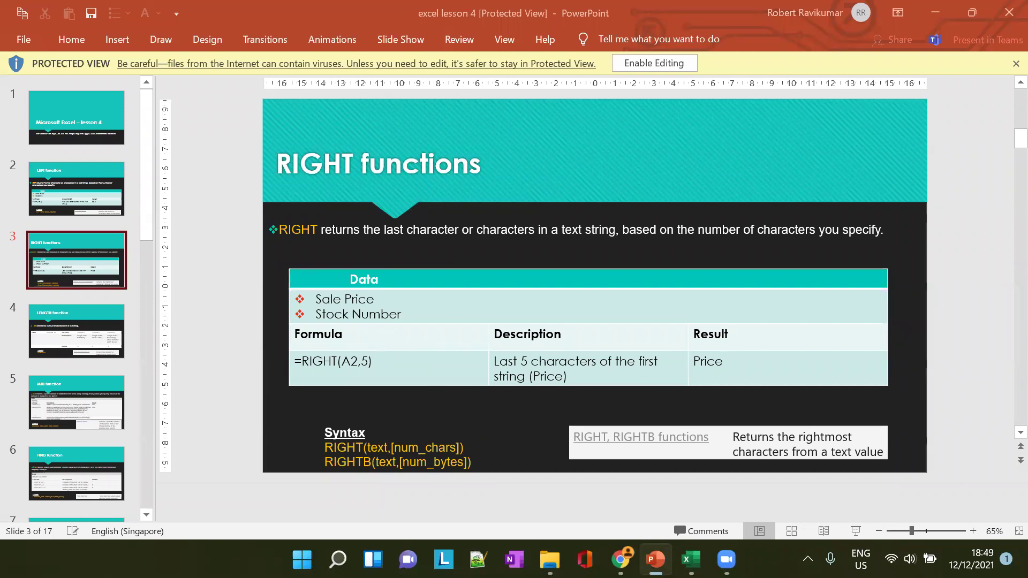
mouse_move(691, 560)
click(662, 505)
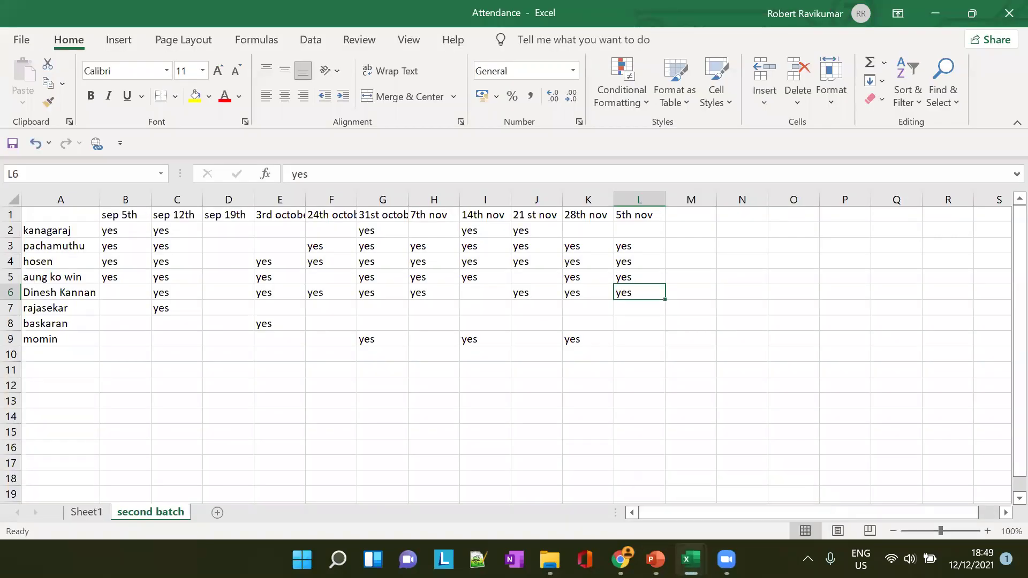
Back in the practice workbook, enter 'Right' in A4 and 'Sale Price' in B4
click(764, 499)
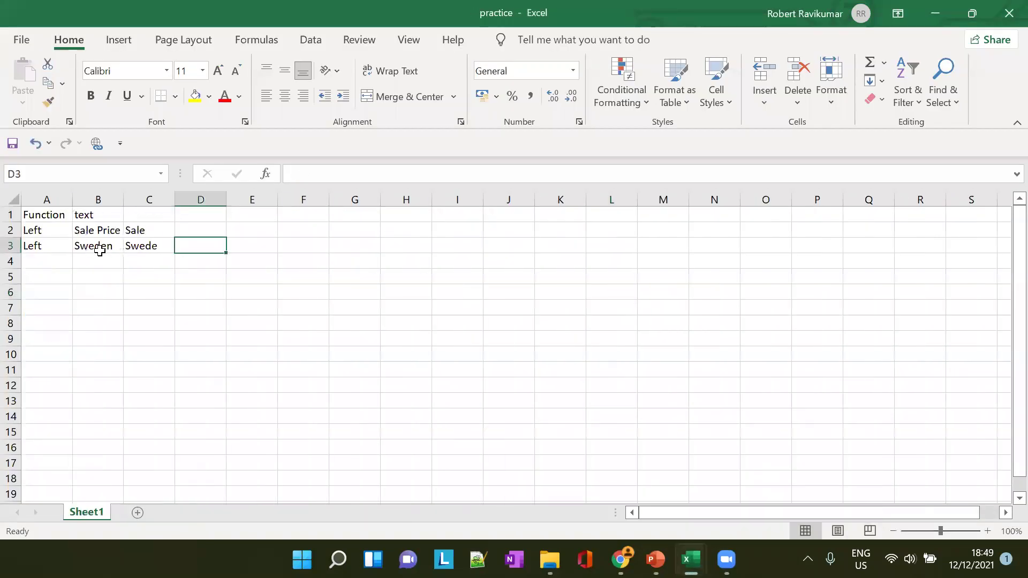
click(46, 260)
text(Right)
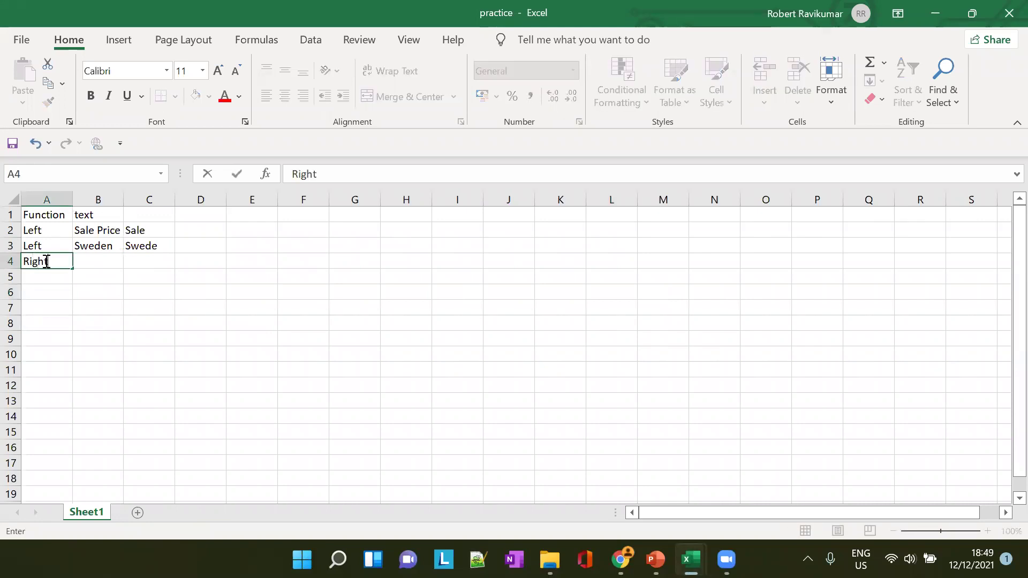
key(Tab)
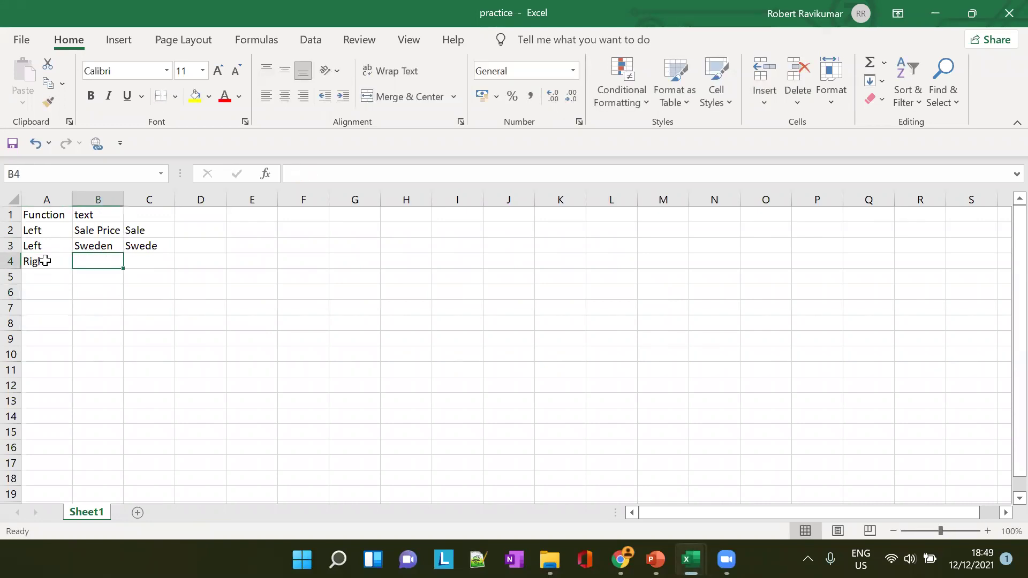
text(Sale)
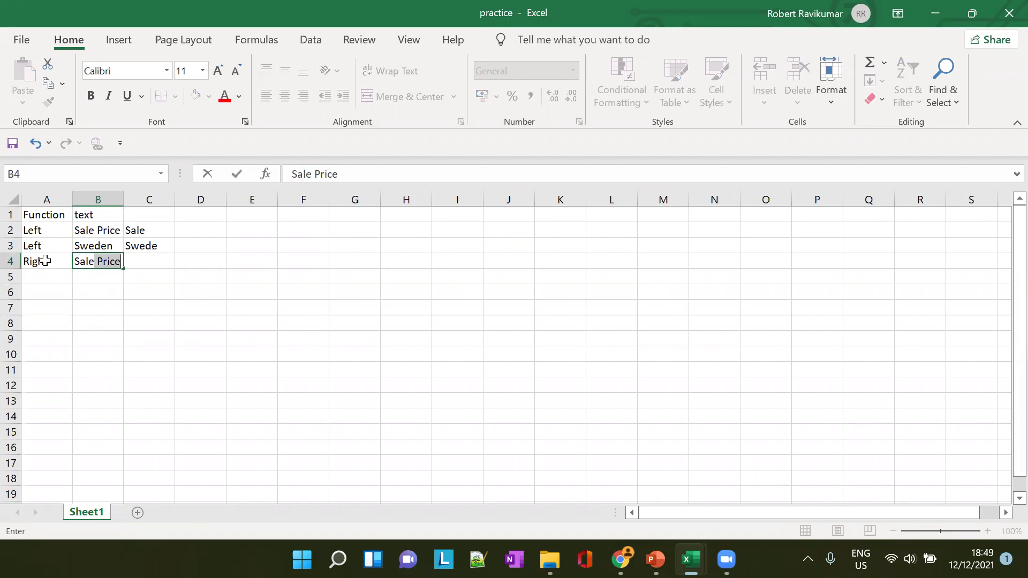
key(Tab)
Enter =RIGHT(B4,5) in C4 so it returns 'Price'
text(=)
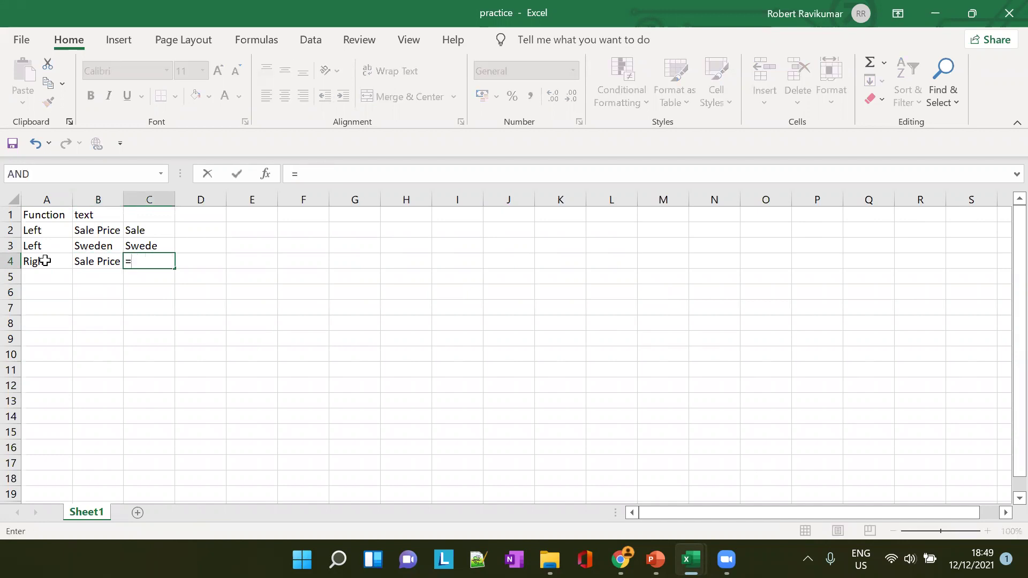
text(RIGHT)
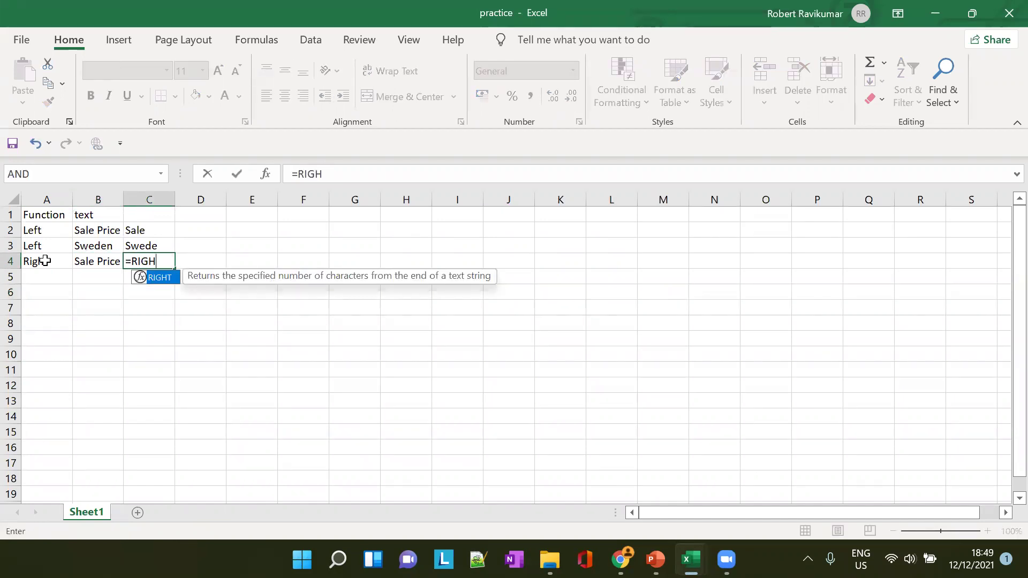
key(BackSpace)
text(T()
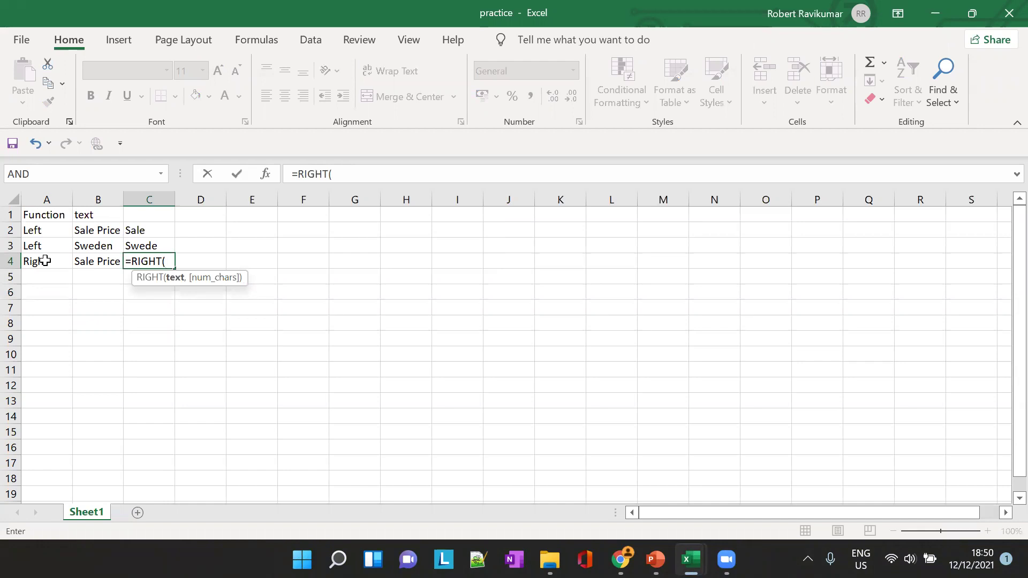
text(N)
key(BackSpace)
text(B)
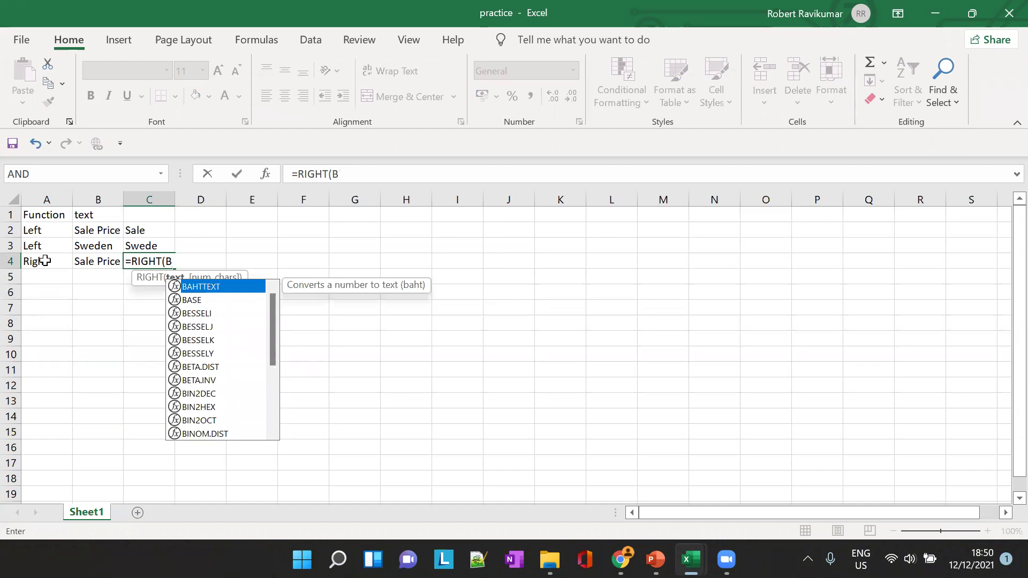
text(4,)
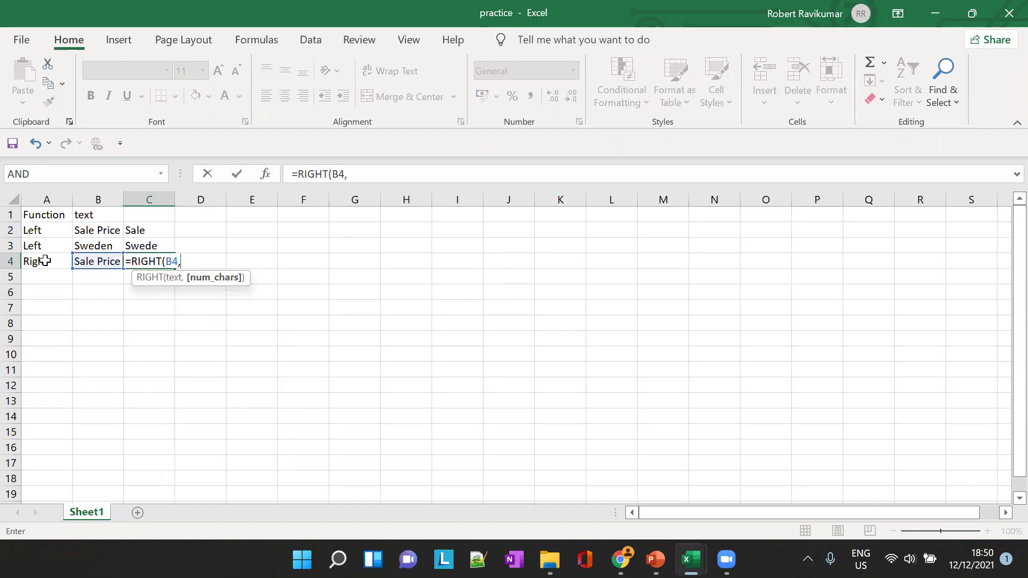
text(5))
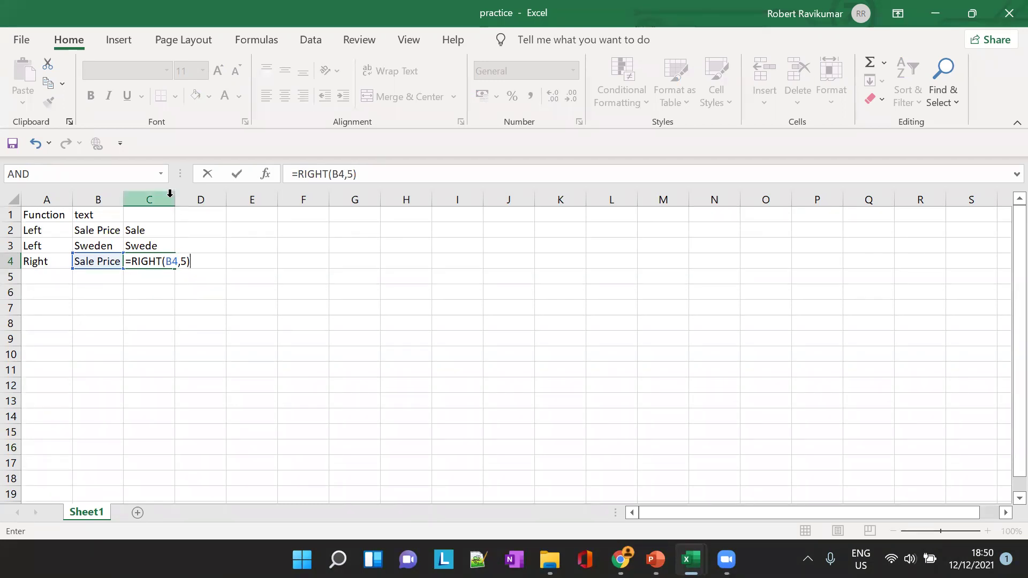
key(Tab)
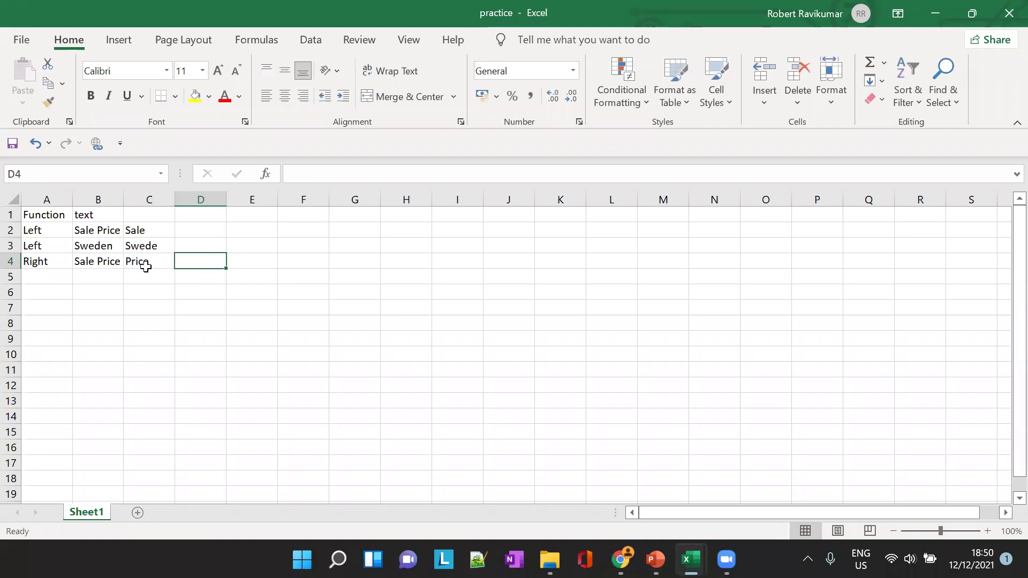
Change the character count in C4's RIGHT formula from 5 to 7
click(146, 266)
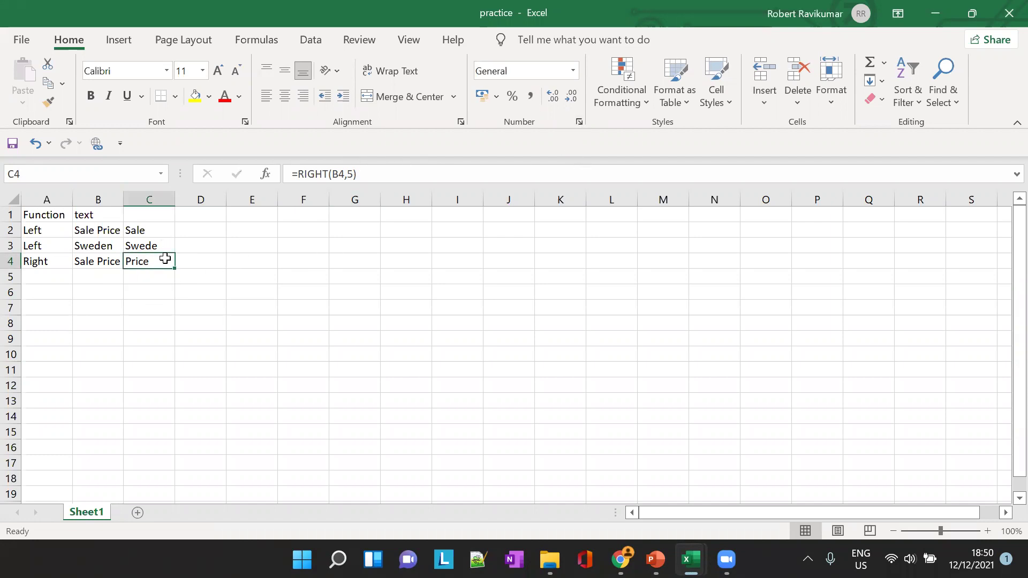
click(343, 173)
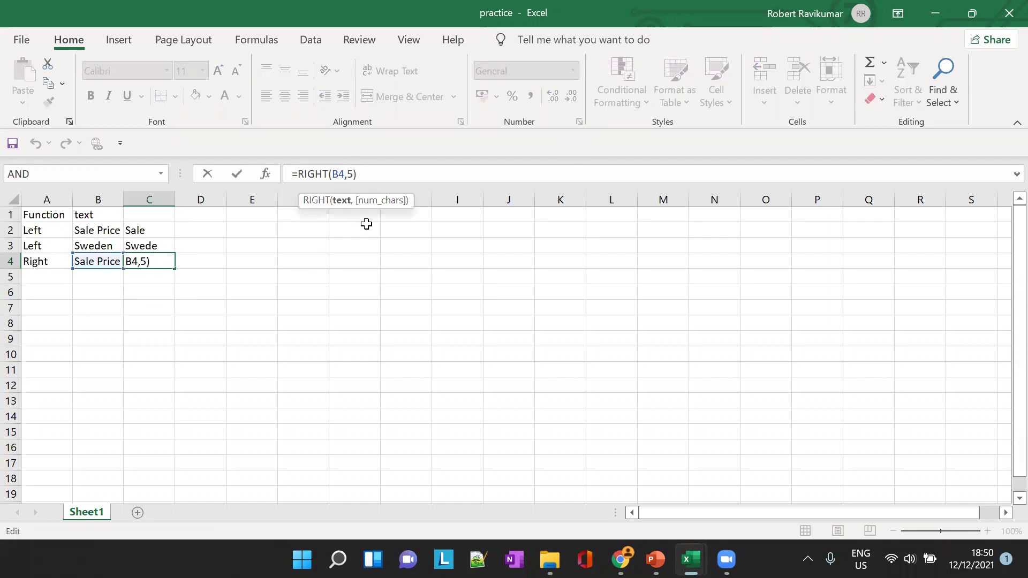
key(Right)
key(Right)
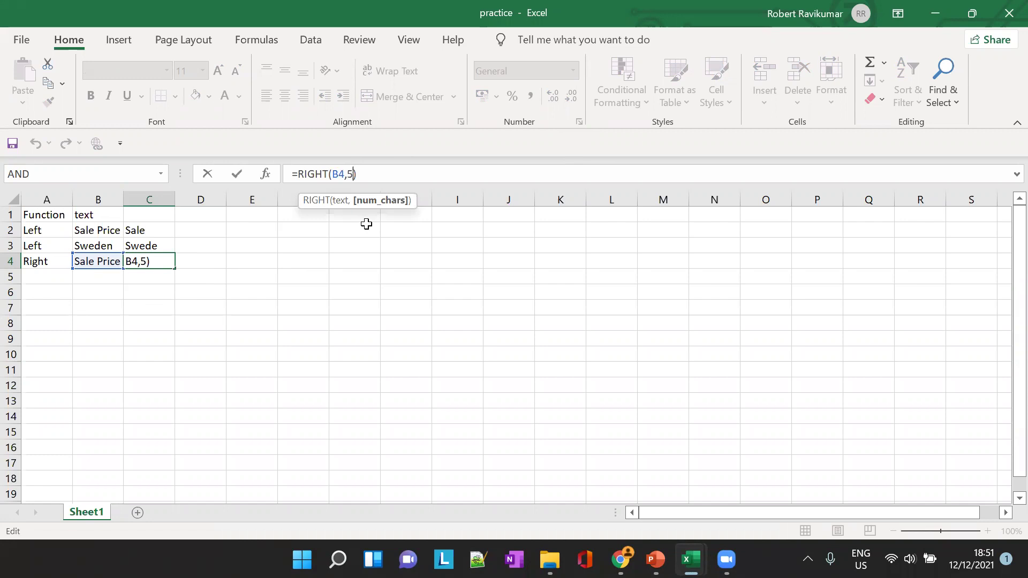
key(BackSpace)
text(7)
key(Tab)
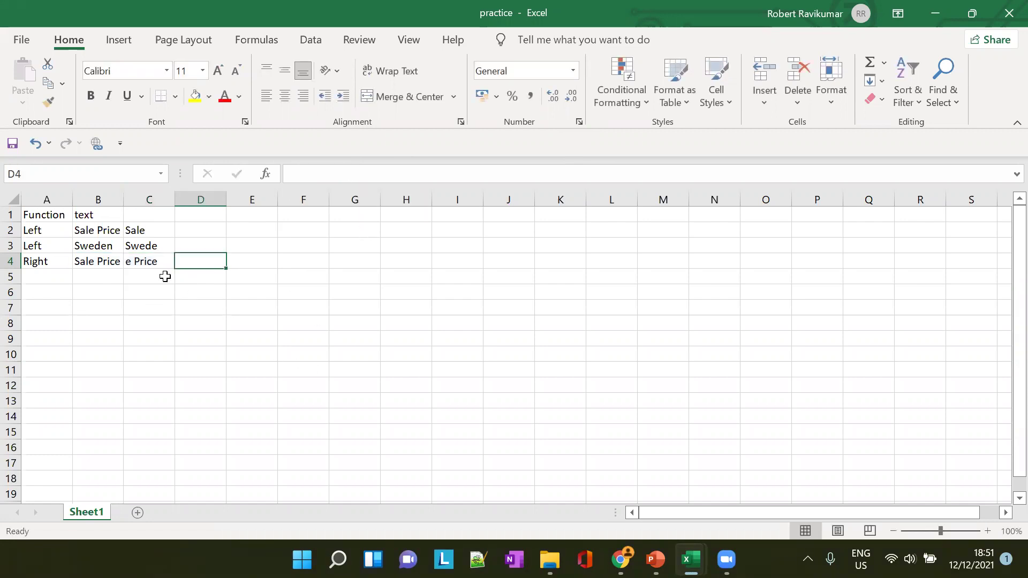
Set C4's count to 6 so =RIGHT(B4,6) returns ' Price' with its leading space
click(152, 260)
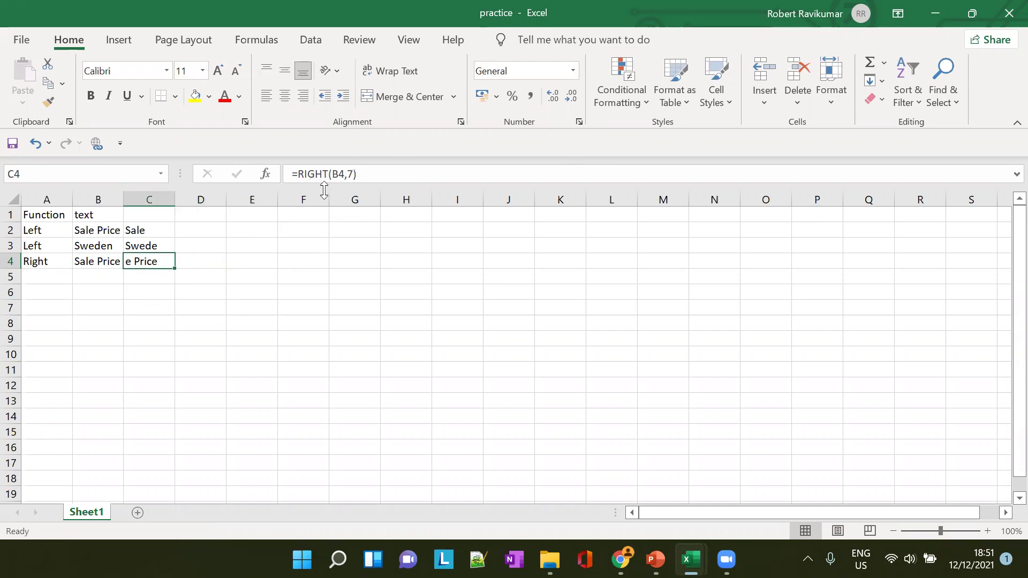
click(346, 174)
key(Delete)
text(6)
key(Tab)
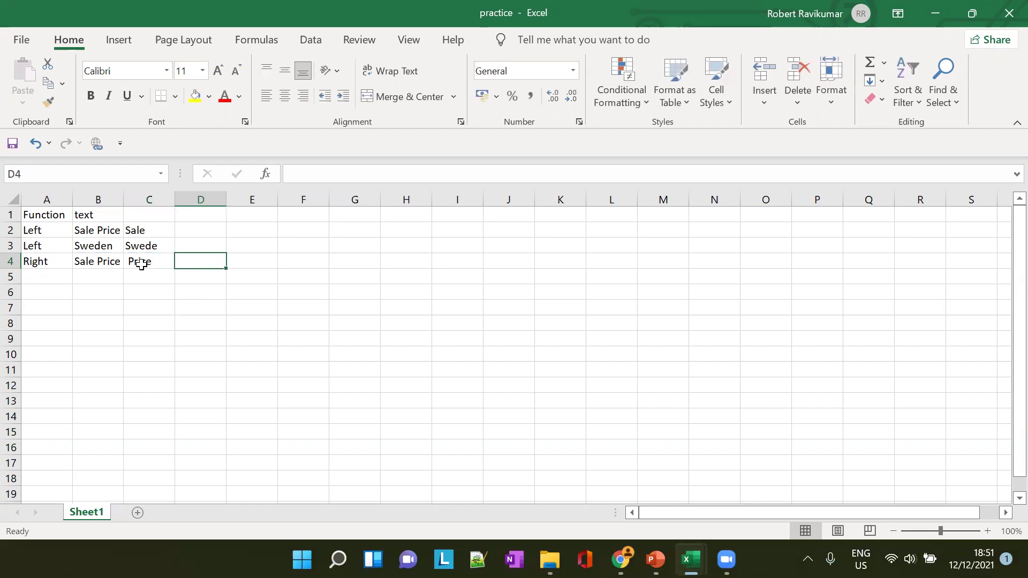
click(139, 262)
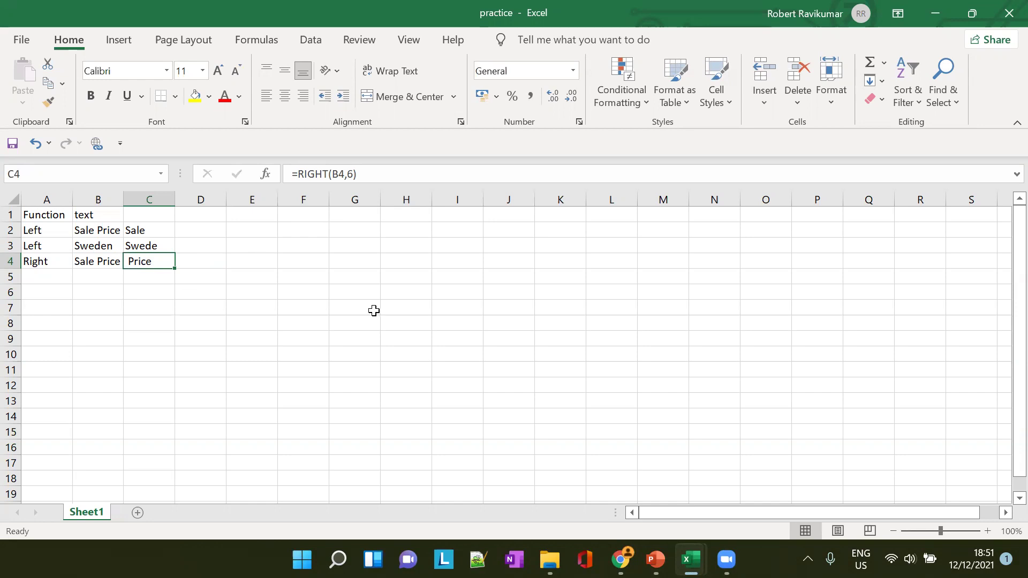
click(56, 273)
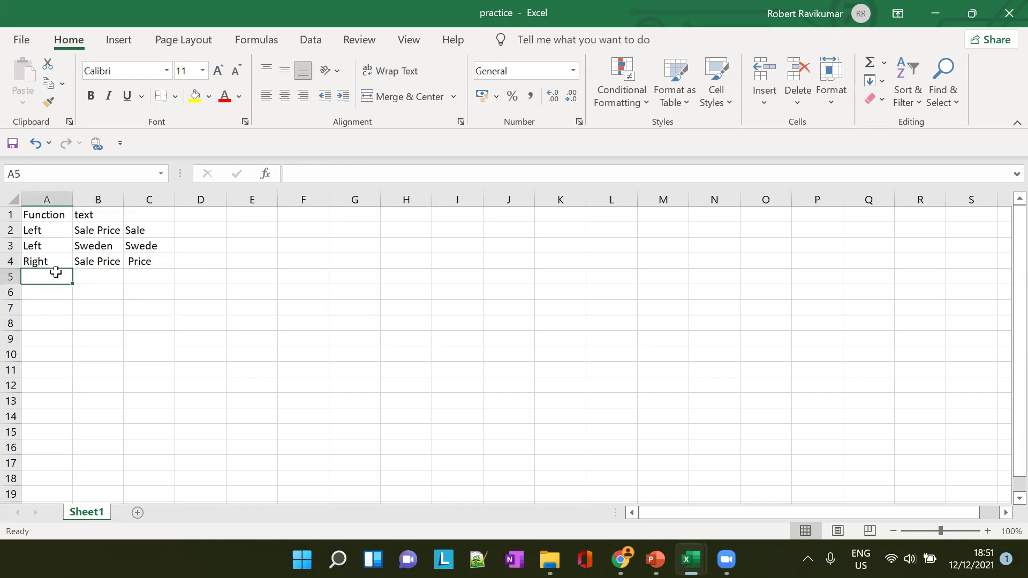
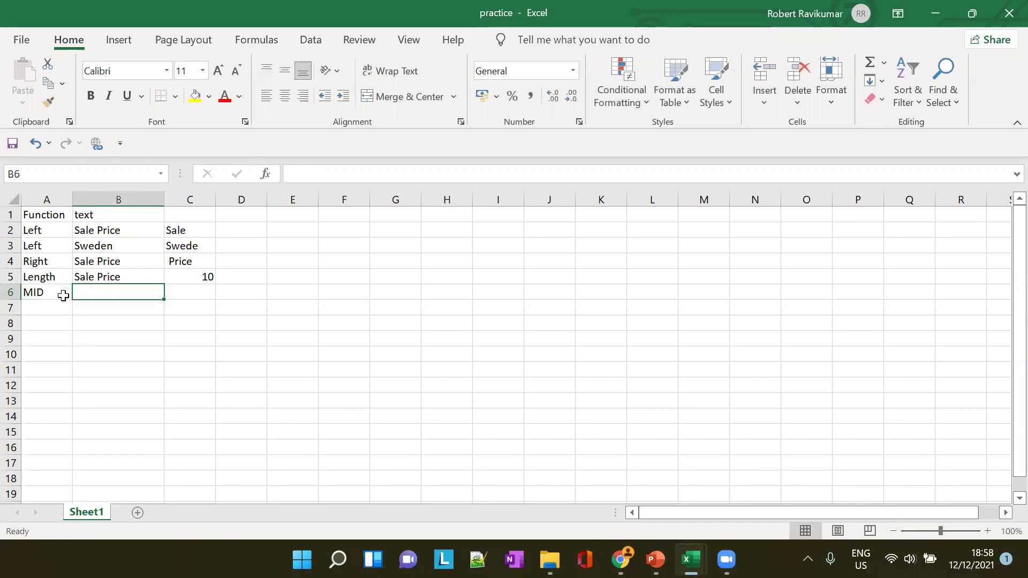
Type 'Fluid Flow' in B6 and enter =MID(B6,1,5) in C6 so it returns 'Fluid'
text(Fluid )
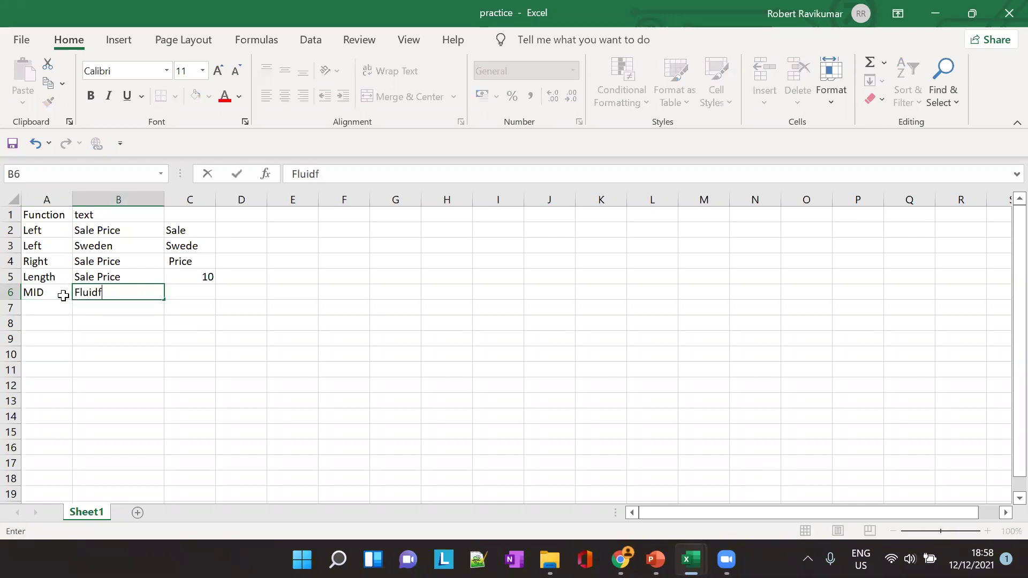
text(Flow)
key(Tab)
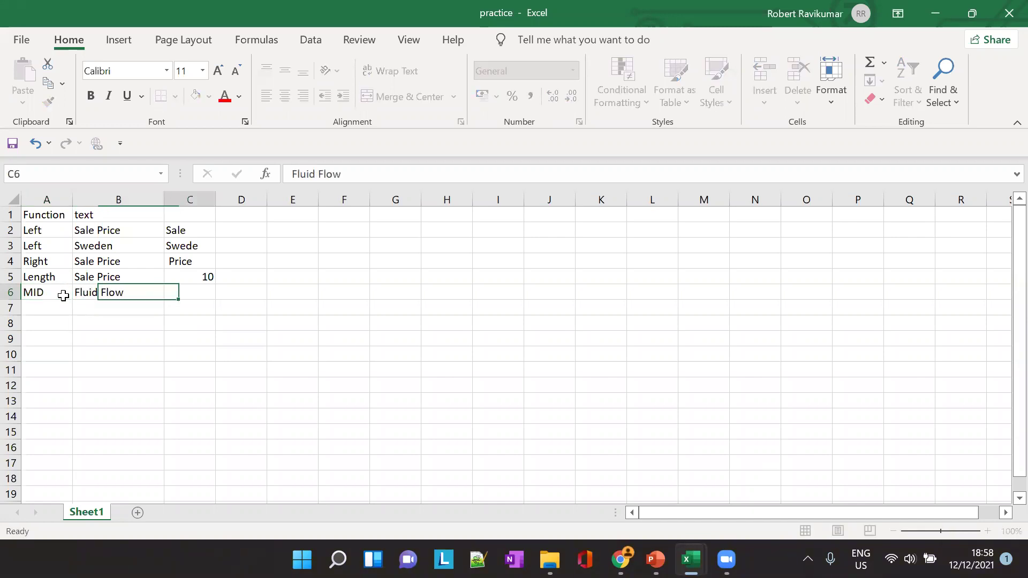
text(=)
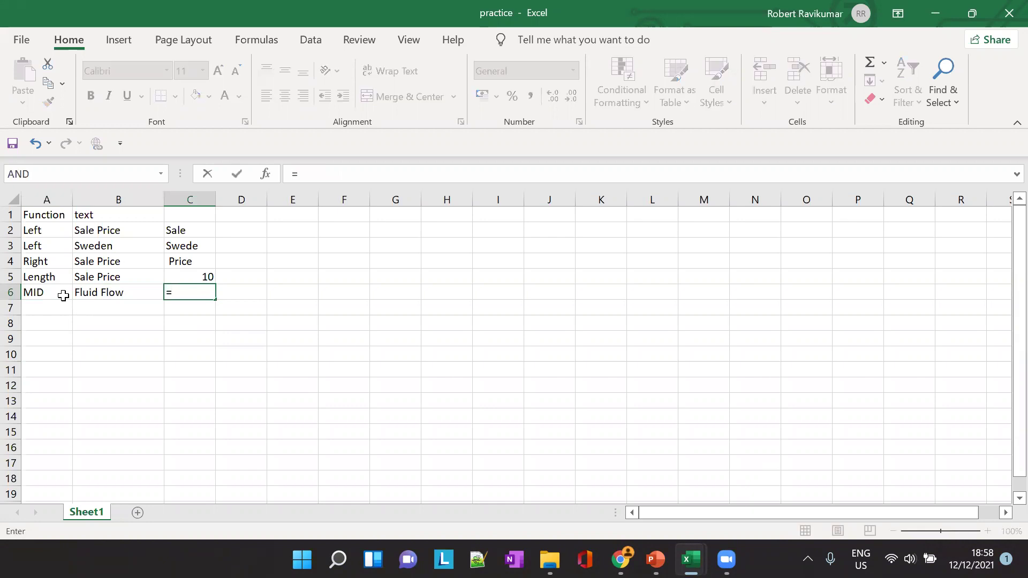
text(MID)
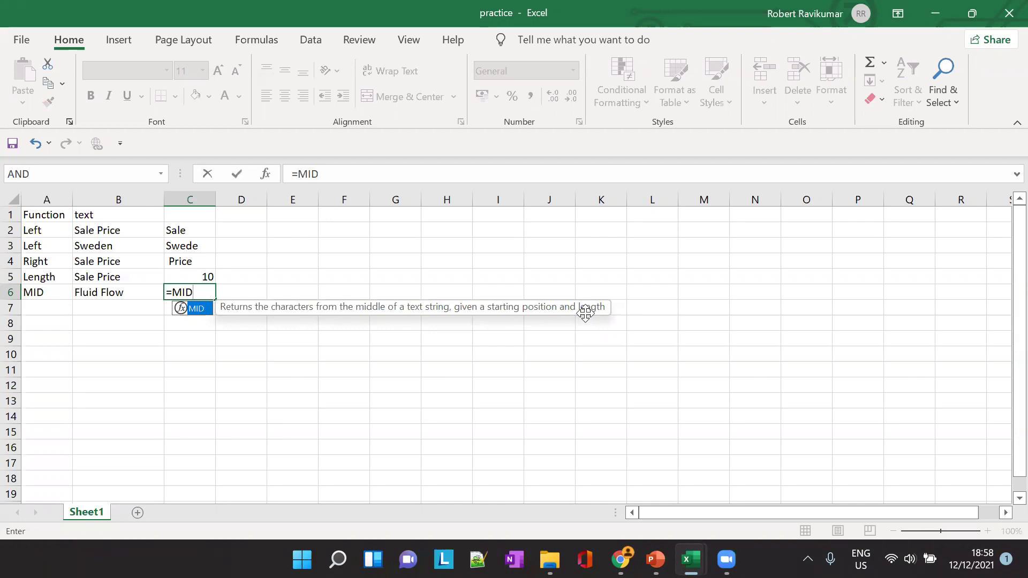
text(()
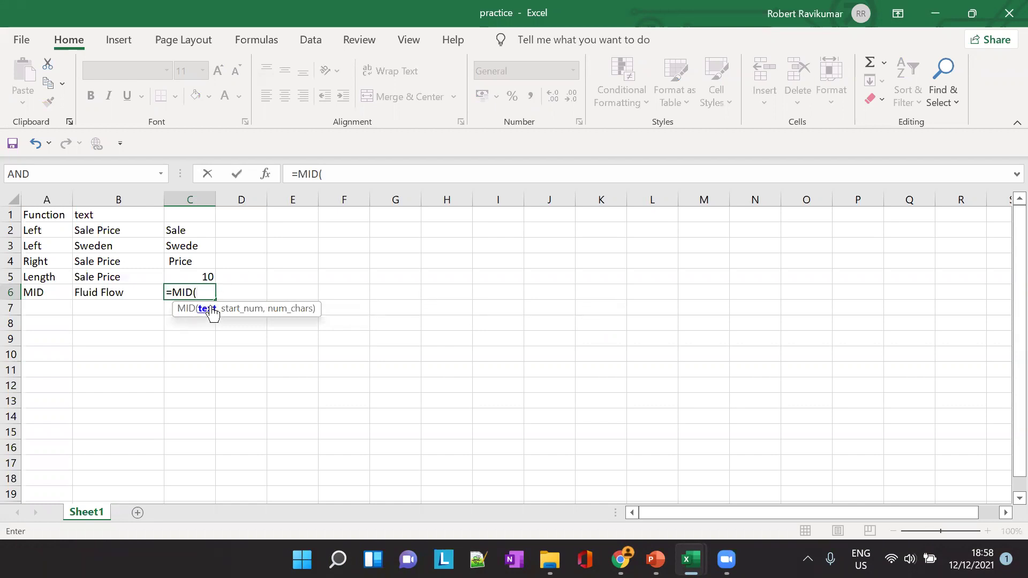
click(123, 290)
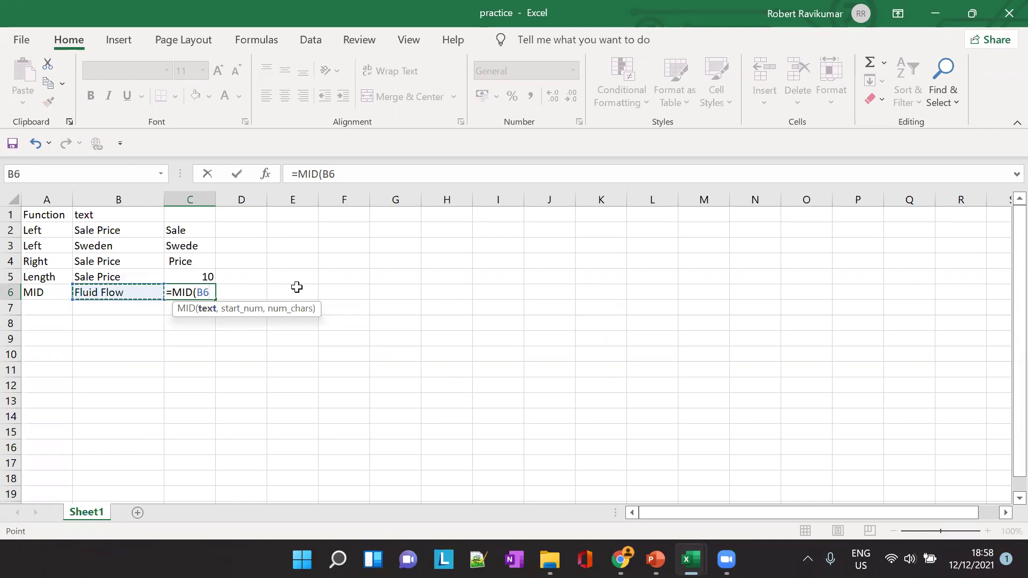
text(,)
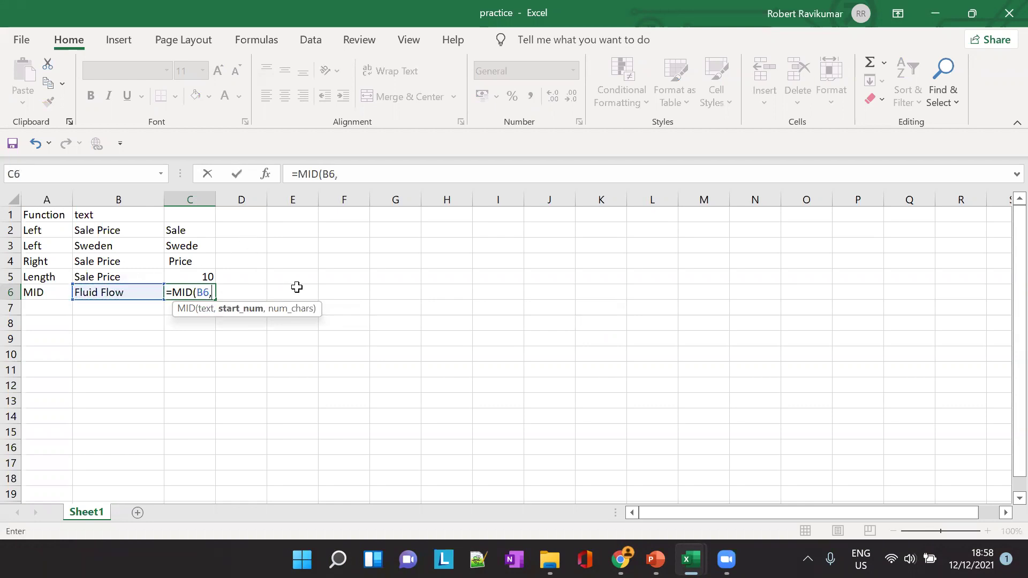
text(1)
text(,)
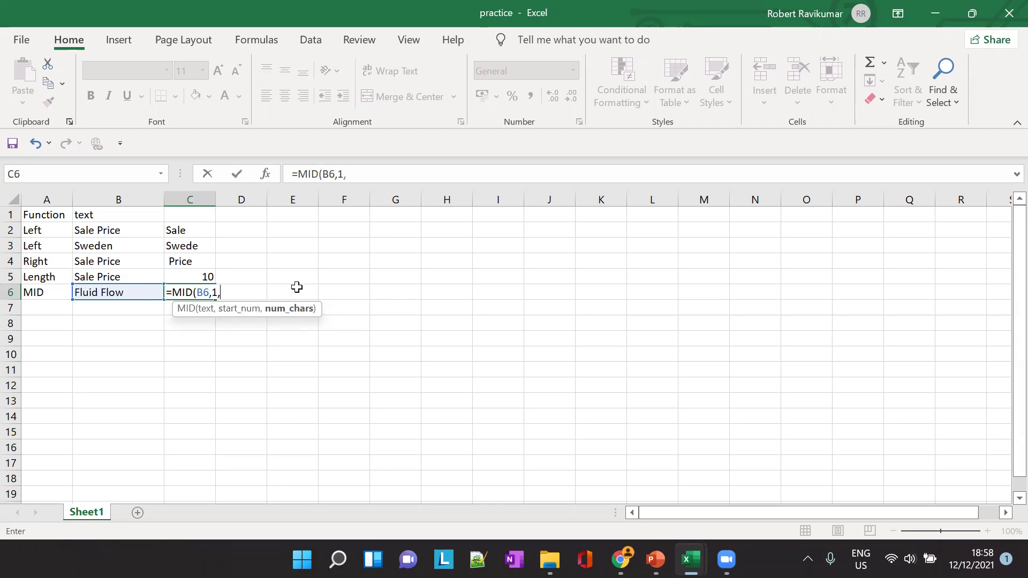
text(5))
key(Tab)
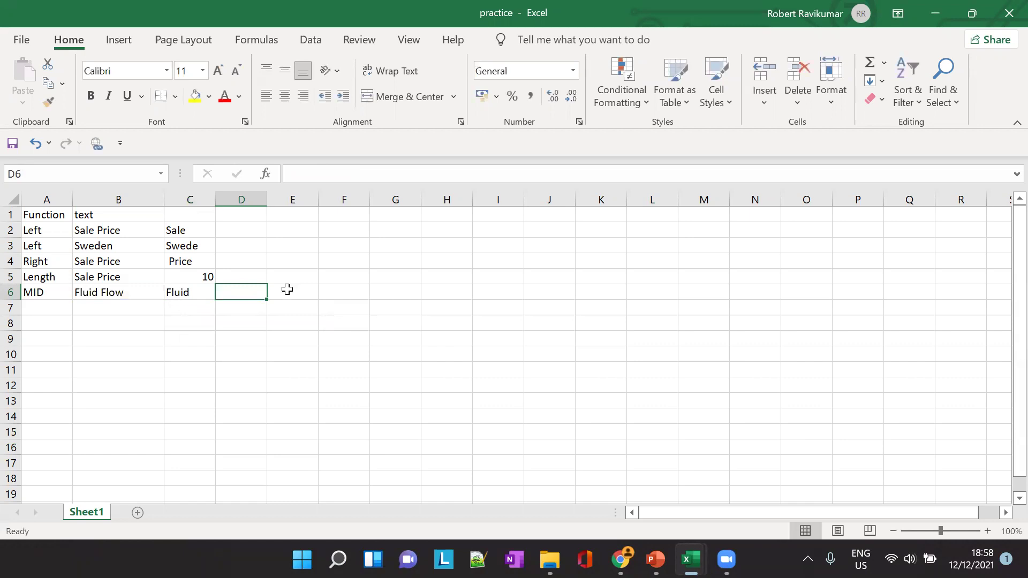
Change the character count in C6's MID formula from 5 to 3 so it shows 'Flu'
click(134, 293)
click(173, 290)
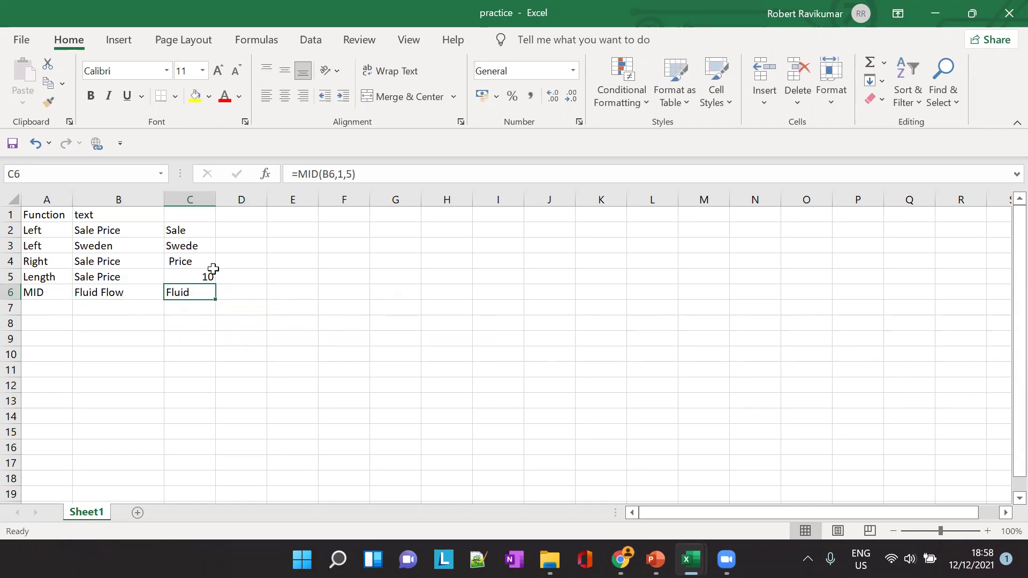
click(352, 174)
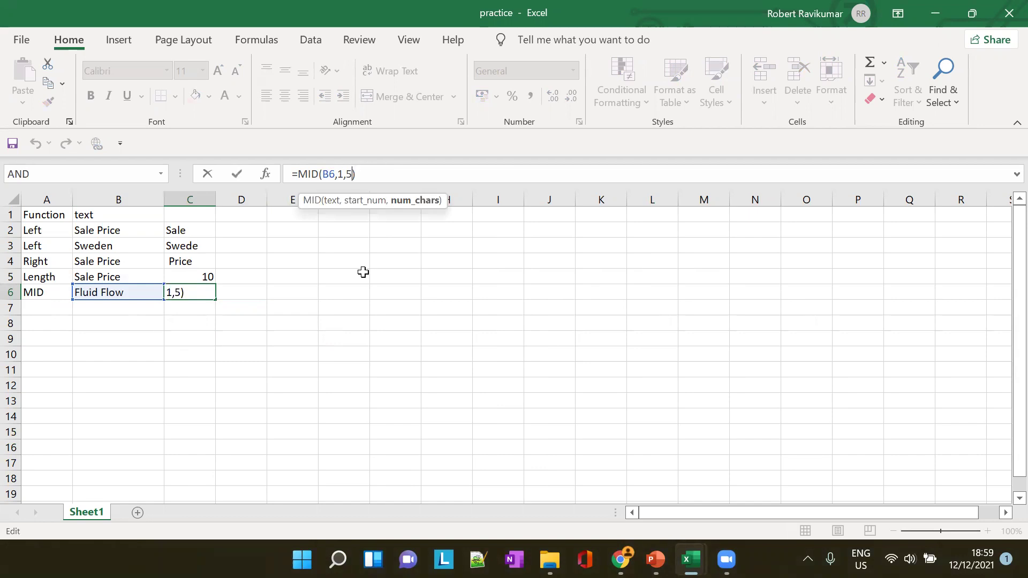
key(BackSpace)
text(3)
key(Tab)
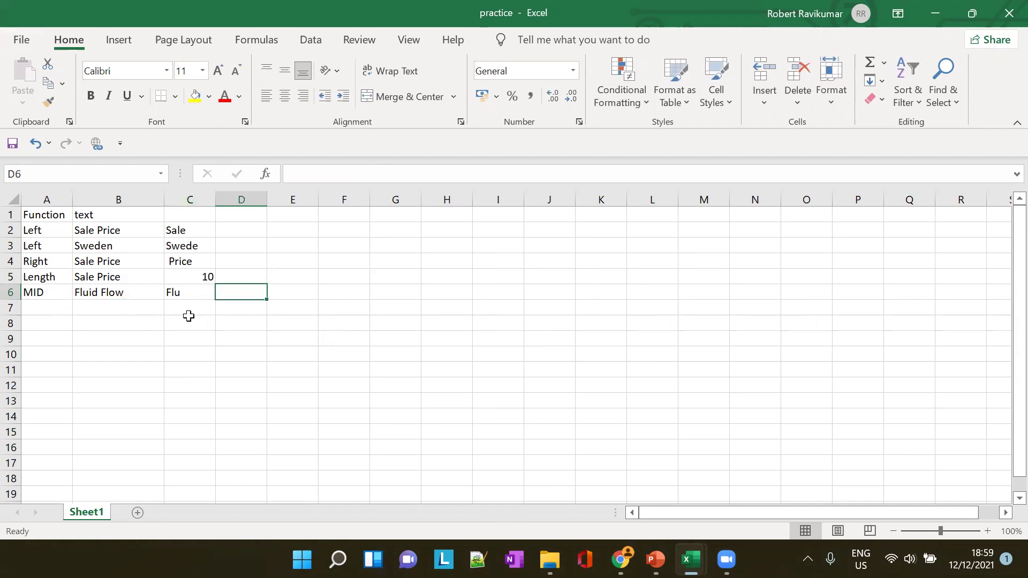
Review C6's =MID(B6,1,3) formula and narrow column C to fit its contents
click(176, 295)
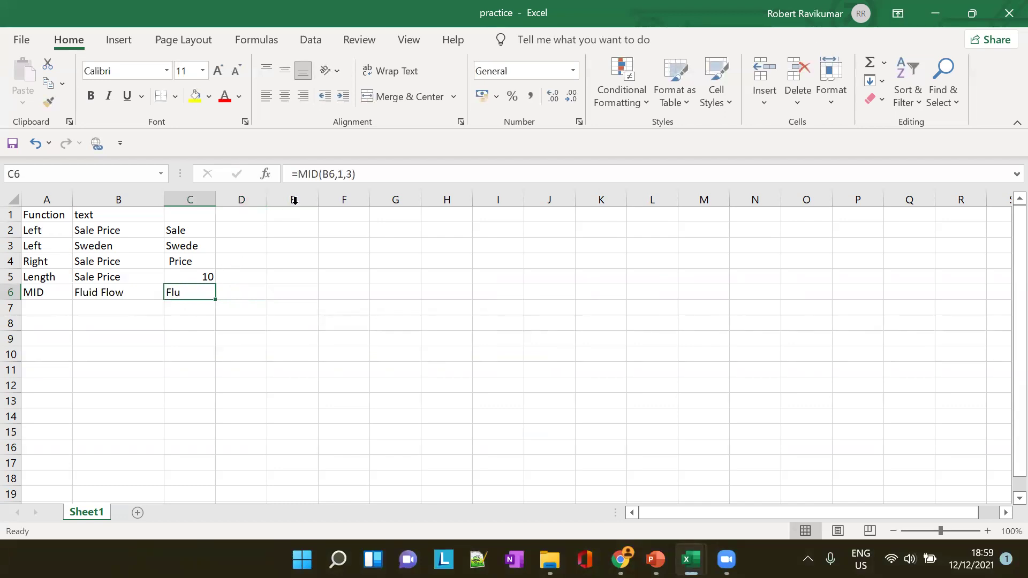
click(302, 177)
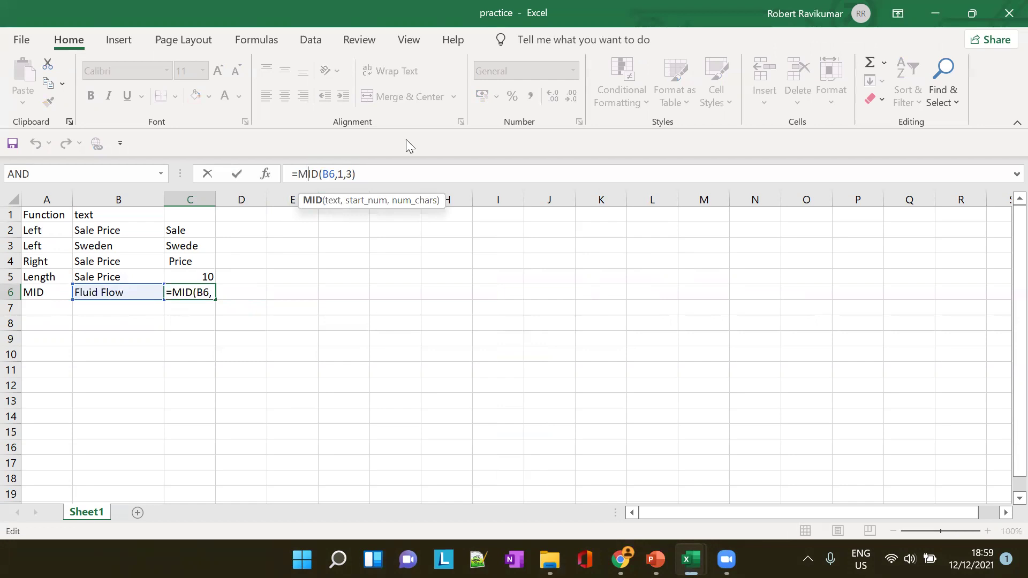
key(Return)
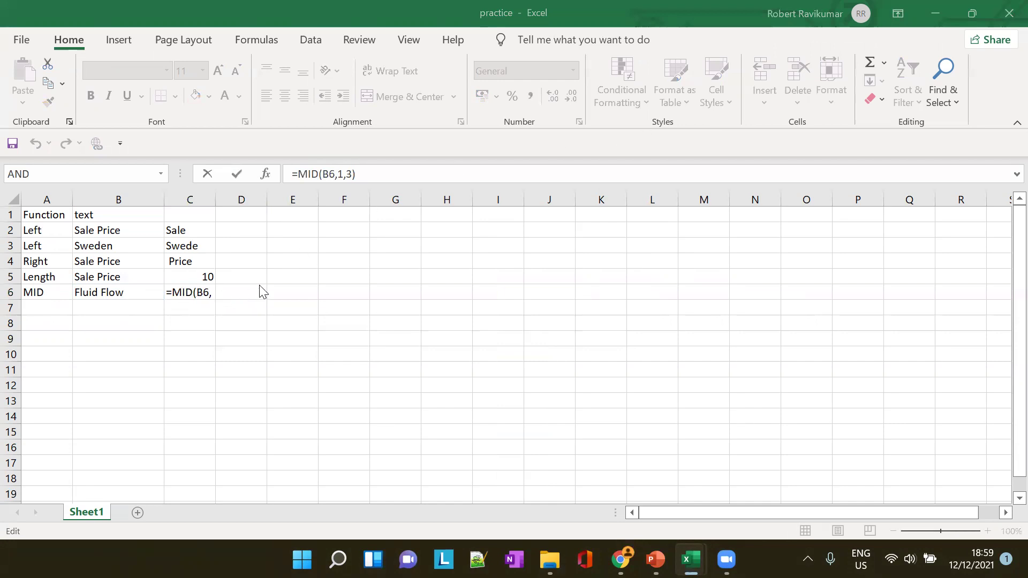
click(241, 305)
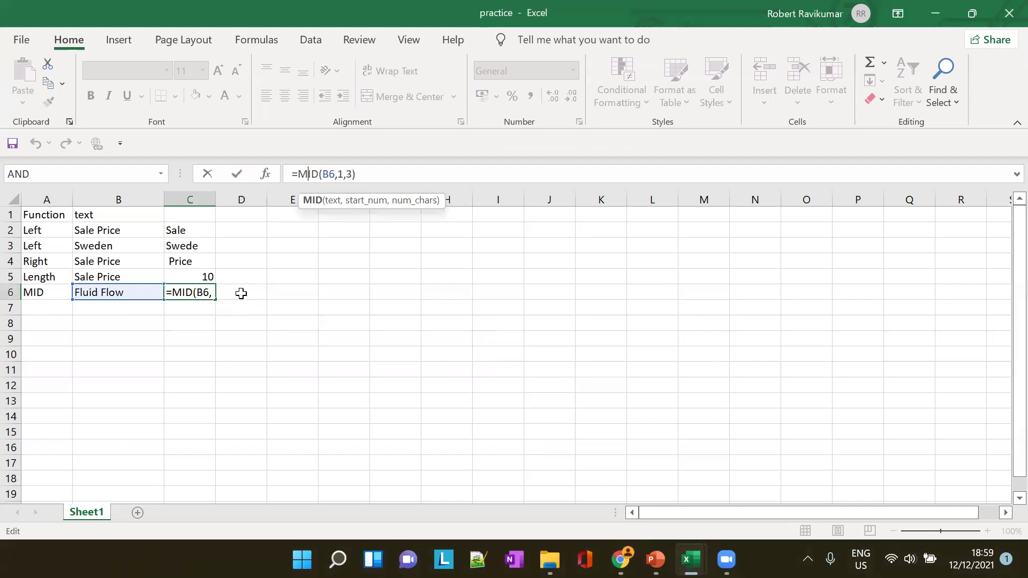
click(241, 293)
drag(207, 198, 201, 198)
click(184, 292)
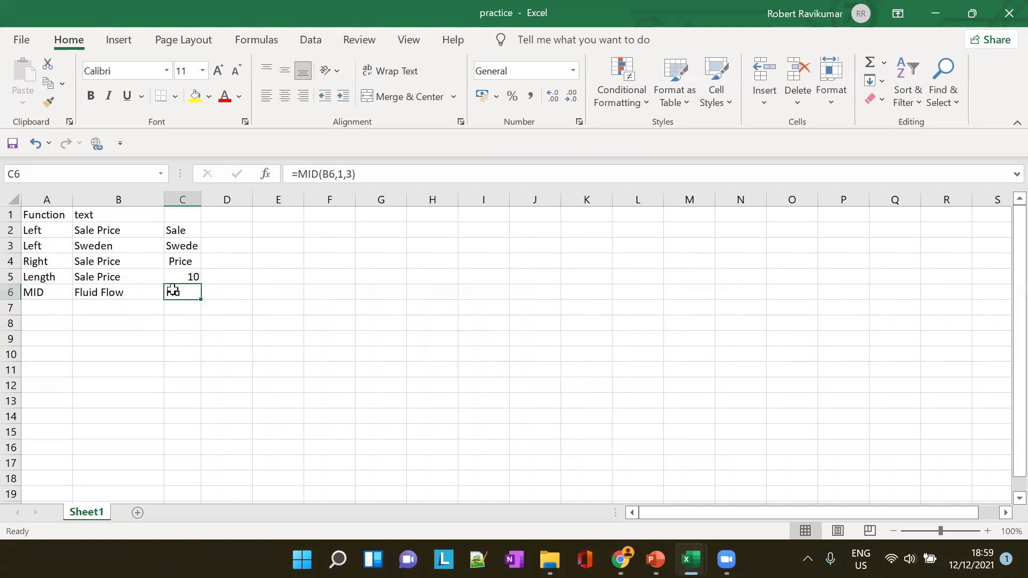
Enter the label MID in A7 and the text 'Fluid Flow' in B7
click(52, 306)
text(MID)
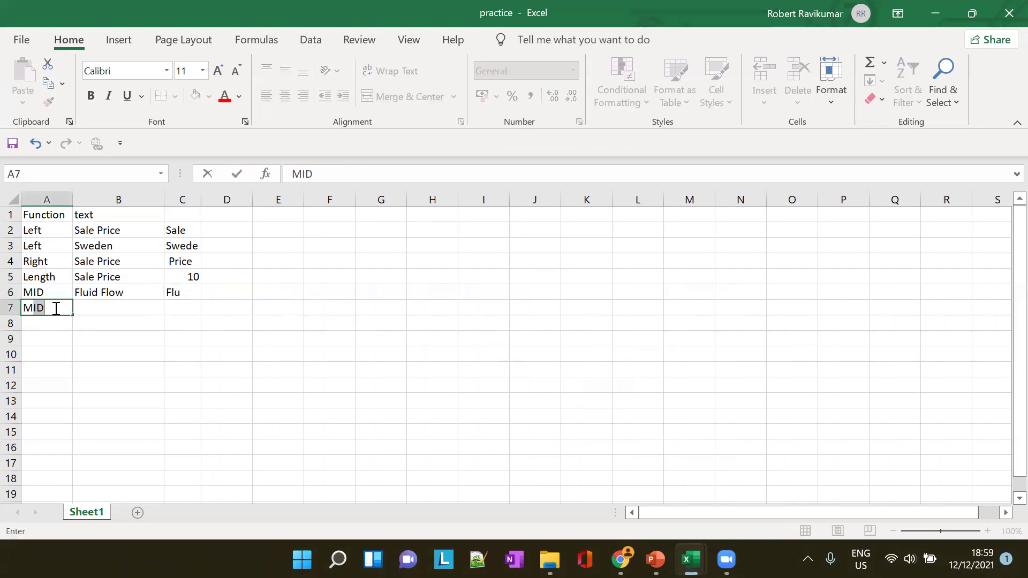
key(Tab)
text(Fluid Flow)
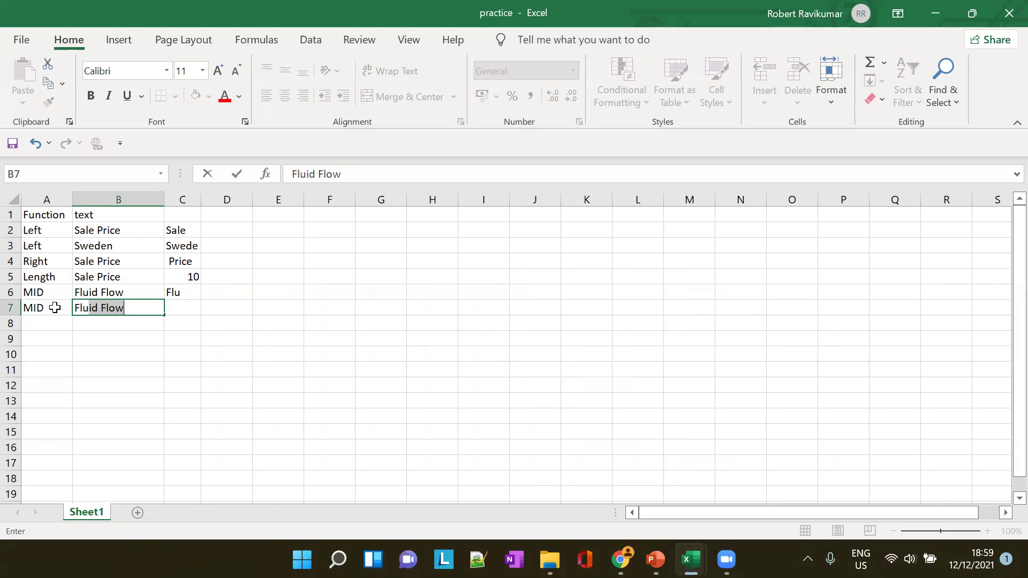
key(Tab)
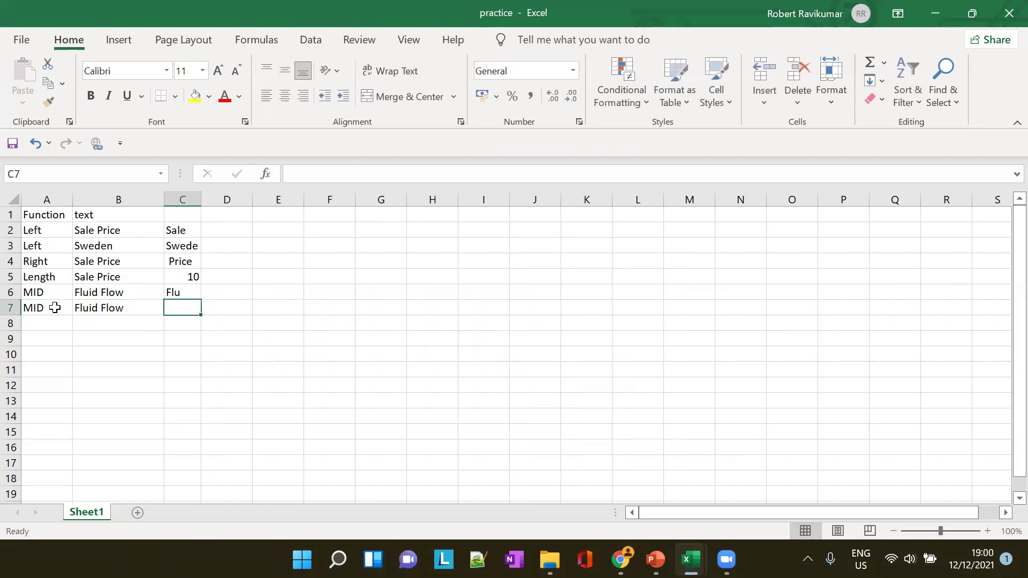
Try entering =MID(7,3) in C7, dismiss the formula error, and cancel the entry
text(=MID)
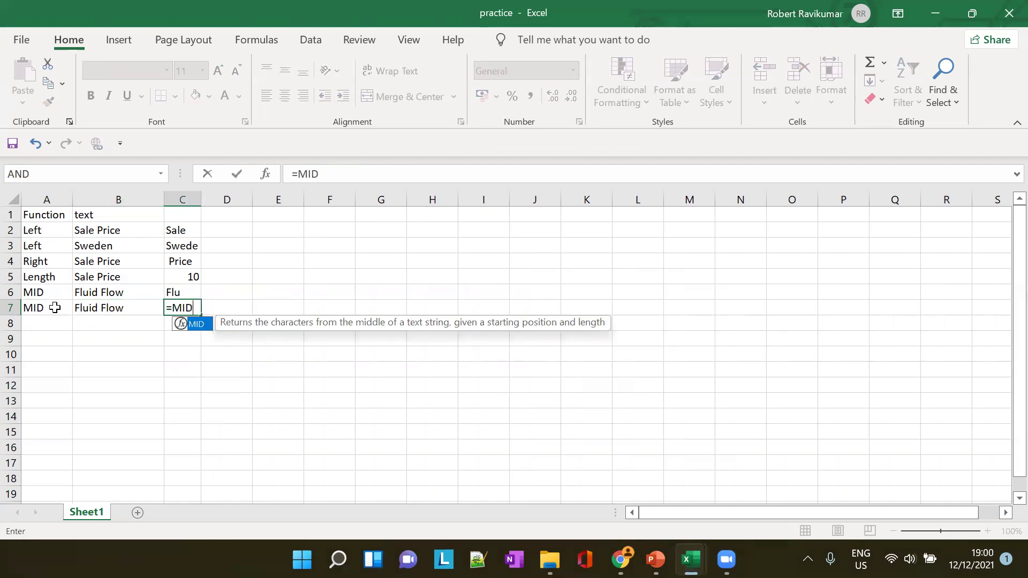
text(()
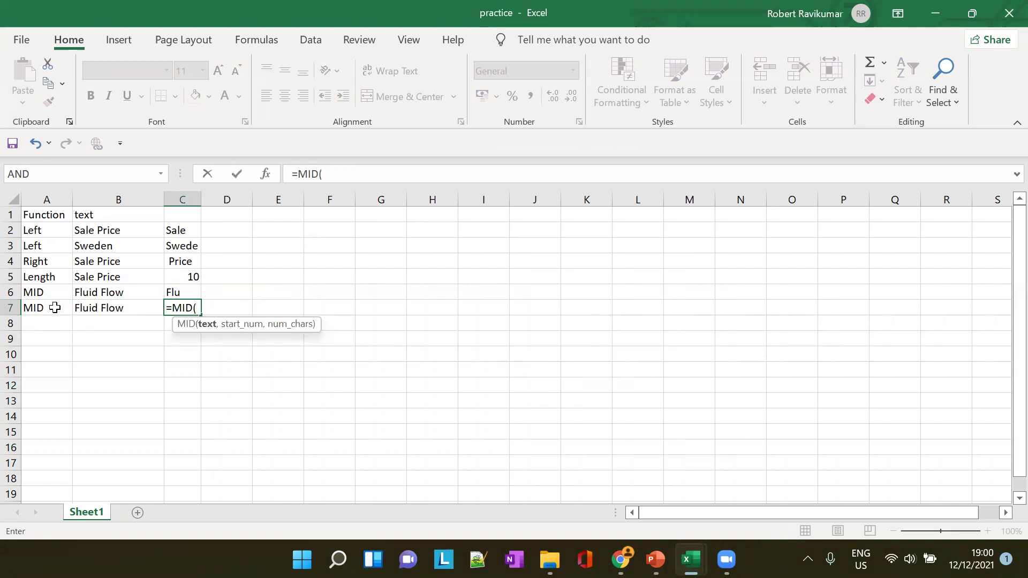
text(7,3))
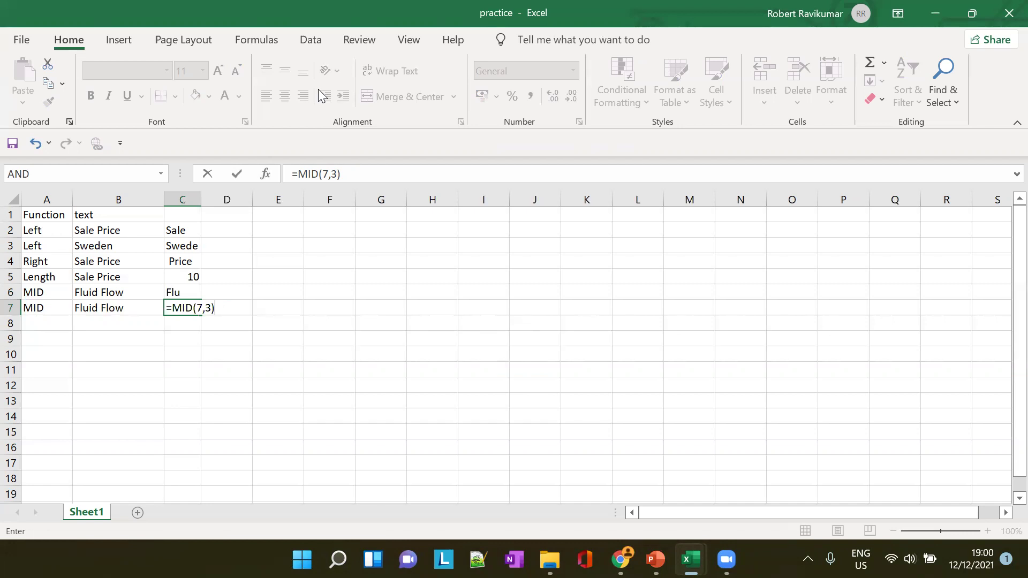
key(Return)
key(Return)
click(519, 323)
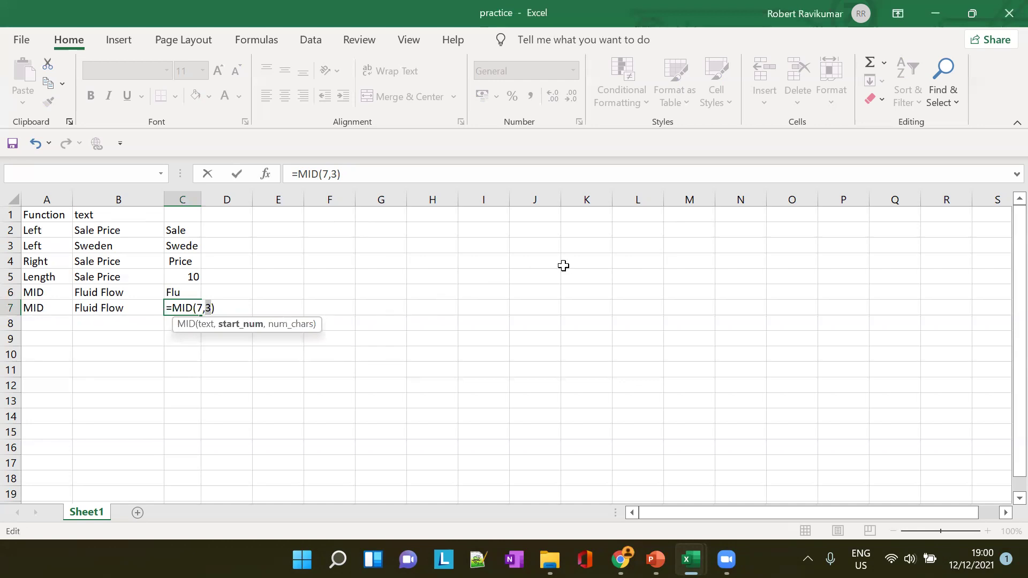
key(Escape)
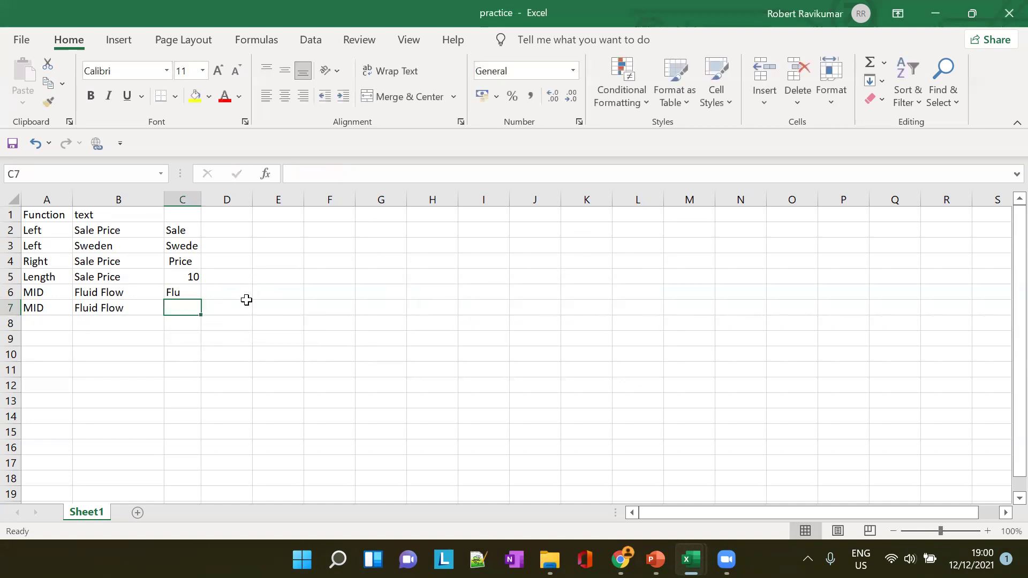
Restore B7's text and complete C7 as =MID(B7,7,3) so it returns 'Flo'
key(ctrl+z)
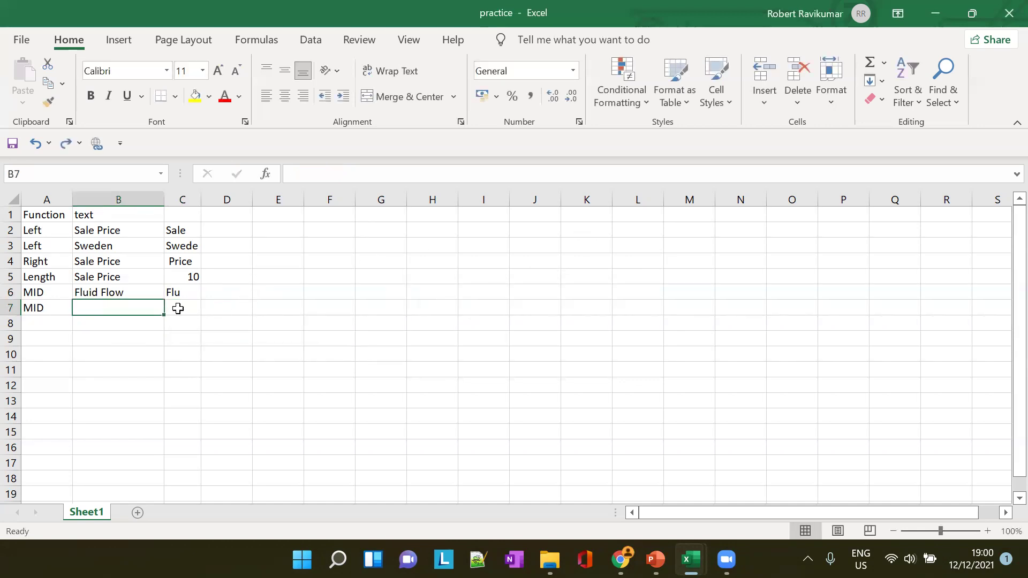
key(ctrl+y)
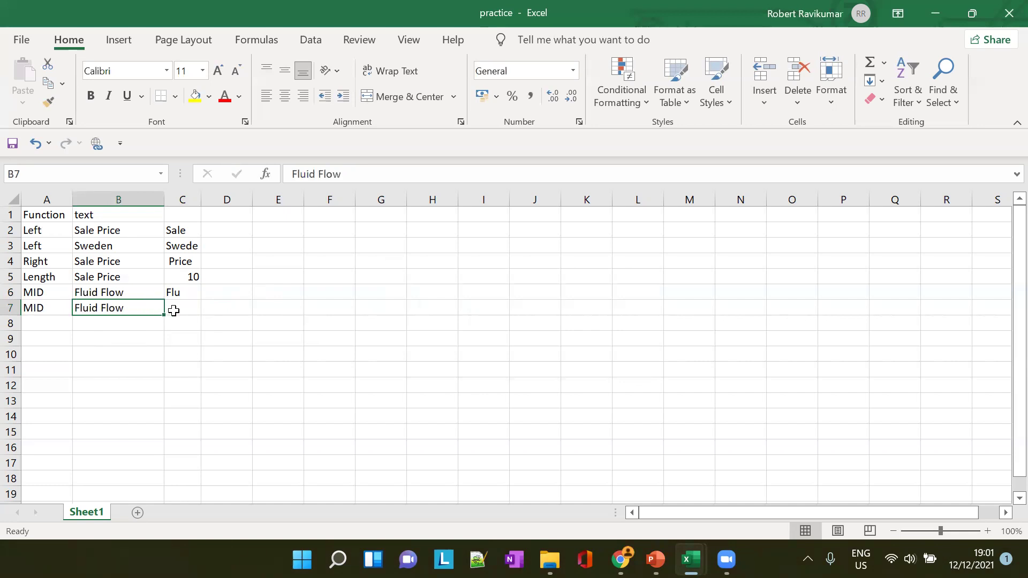
click(179, 308)
text(=MID()
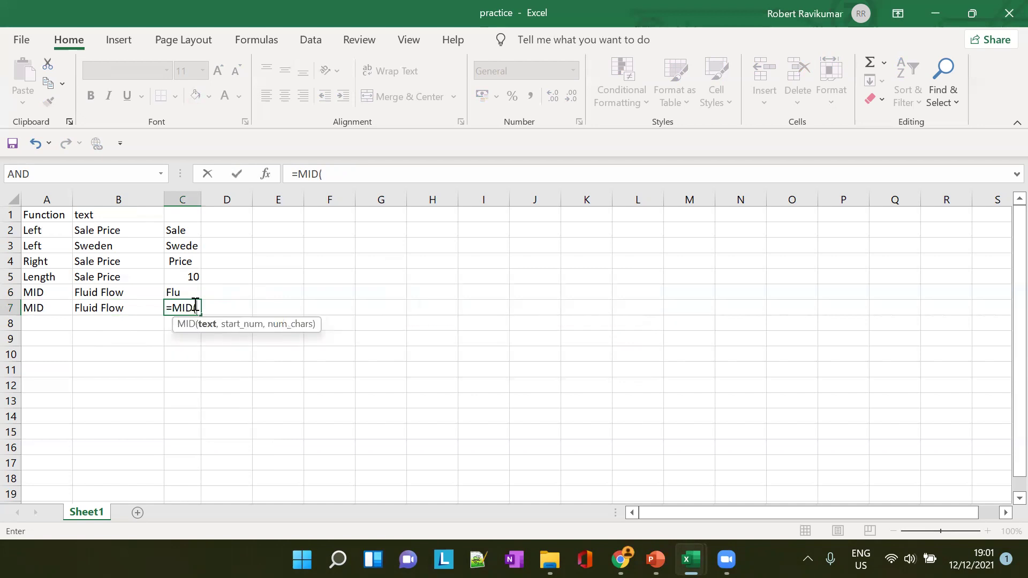
text(7,3))
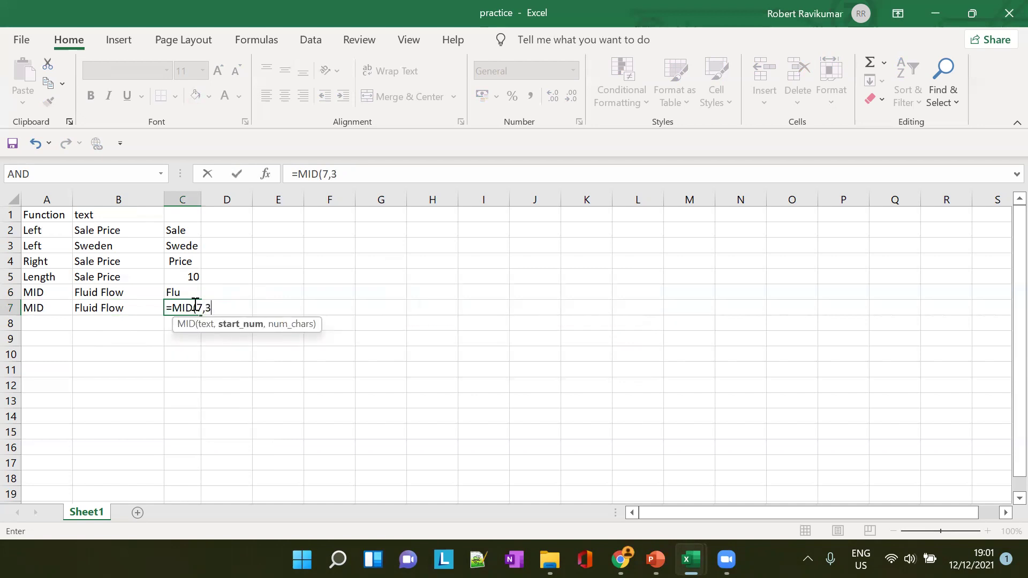
key(Return)
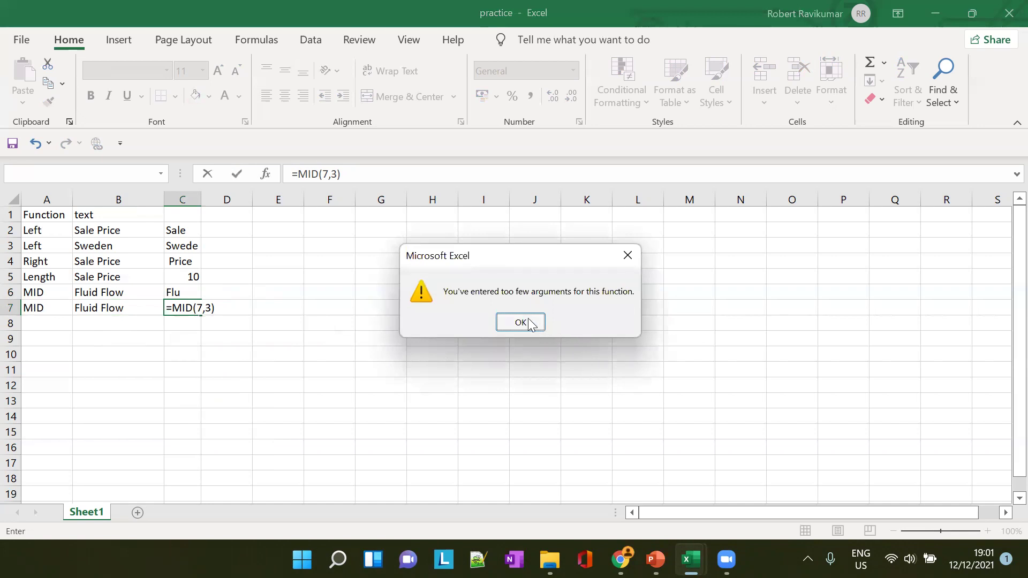
click(529, 321)
click(324, 174)
text(,)
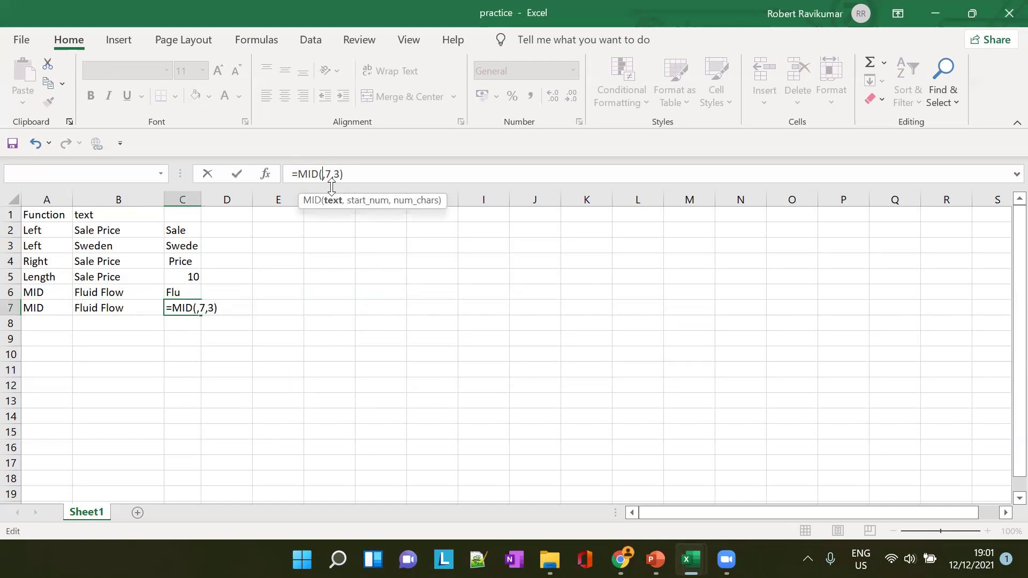
text(B)
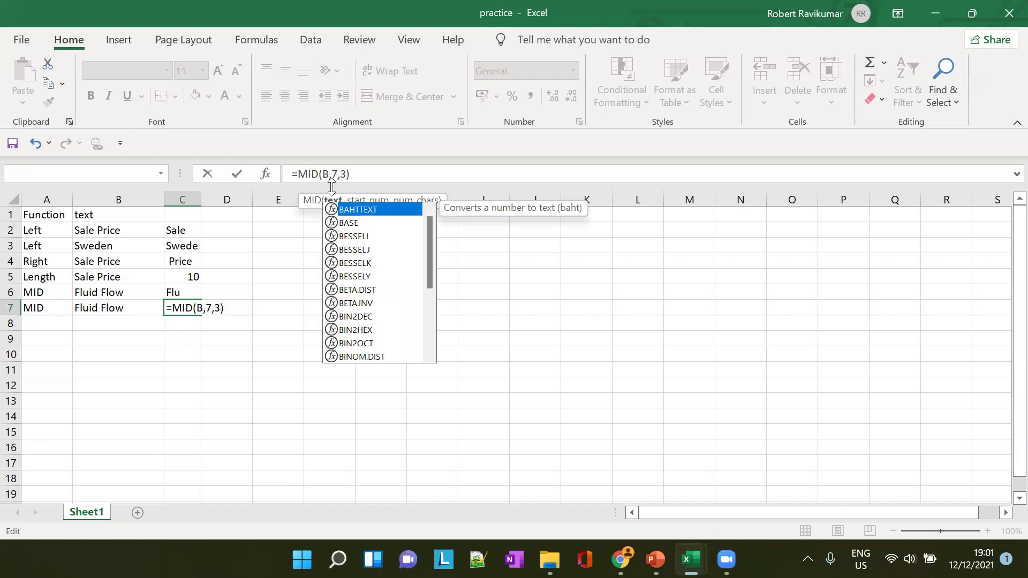
text(7)
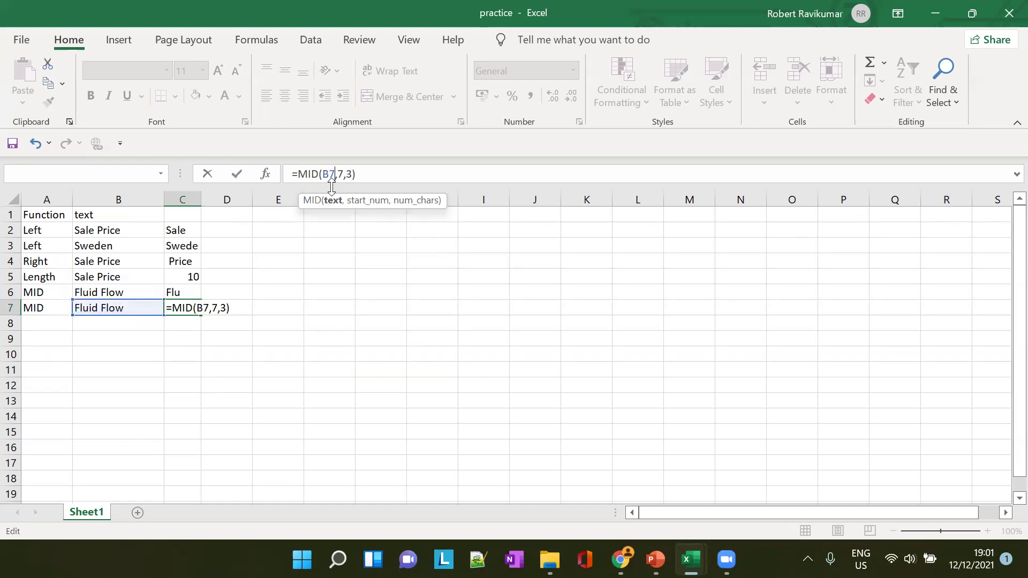
key(Tab)
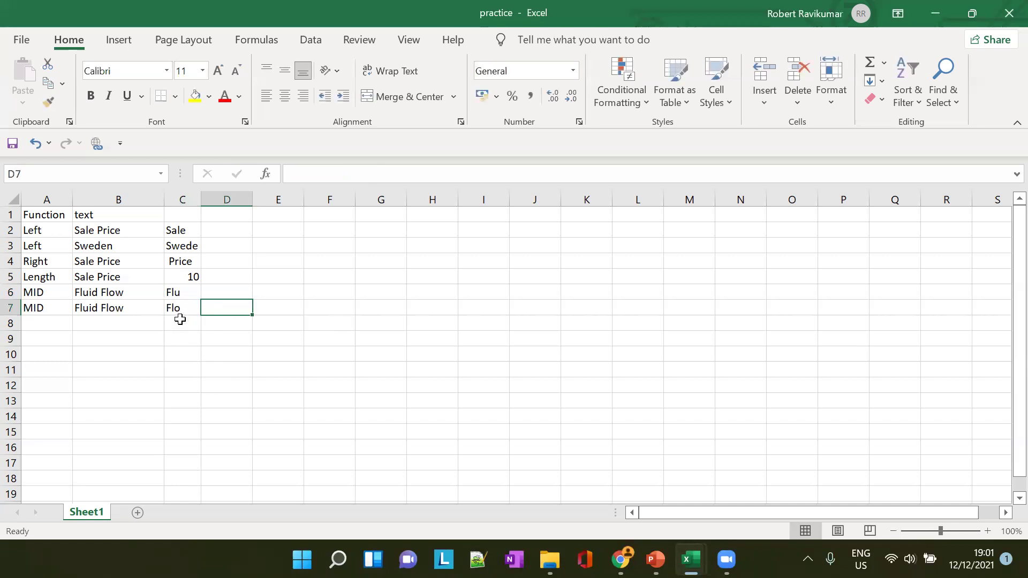
click(138, 309)
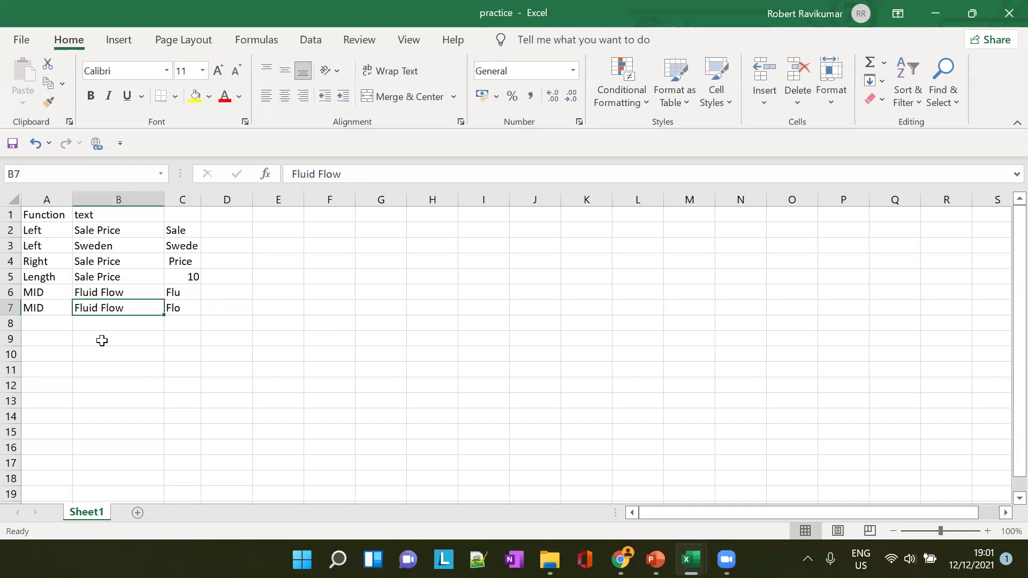
click(52, 324)
Enter the label MID in A8 and 'Fluid Flow' in B8
text(MID)
key(Tab)
text(FL)
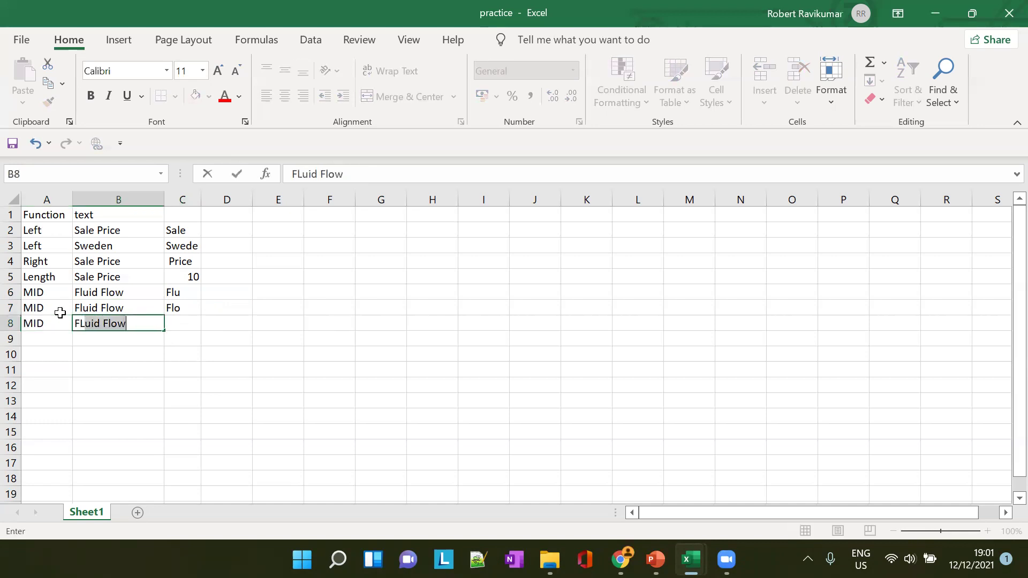
key(Tab)
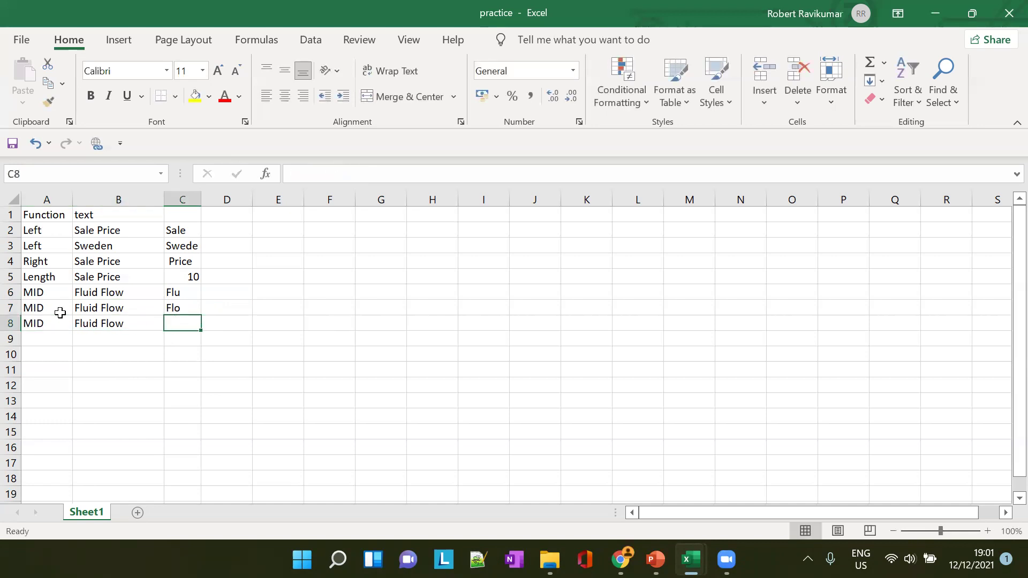
Enter =MID(B8,7,30) in C8 so it returns 'Flow'
text(=M)
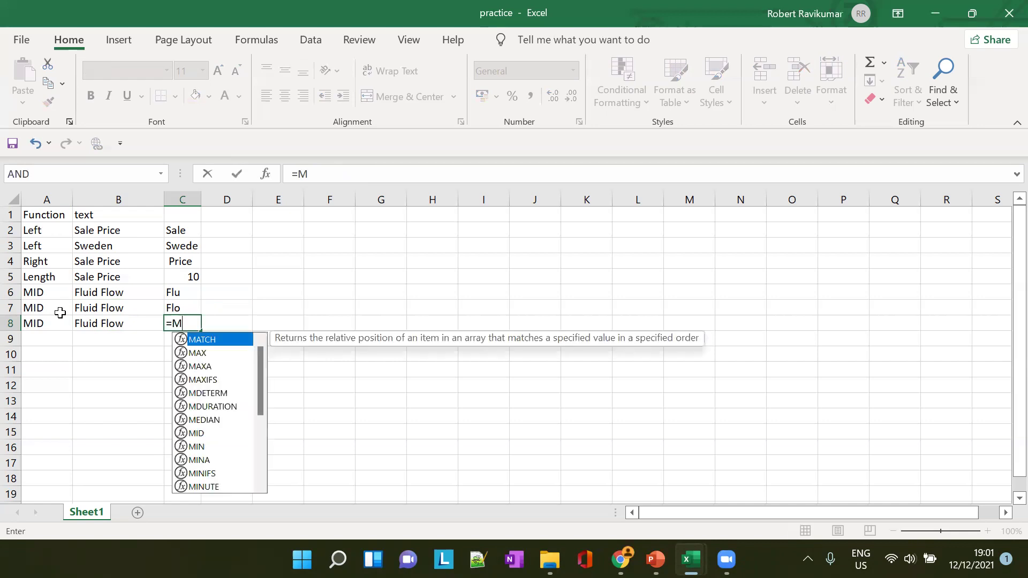
text(ID)
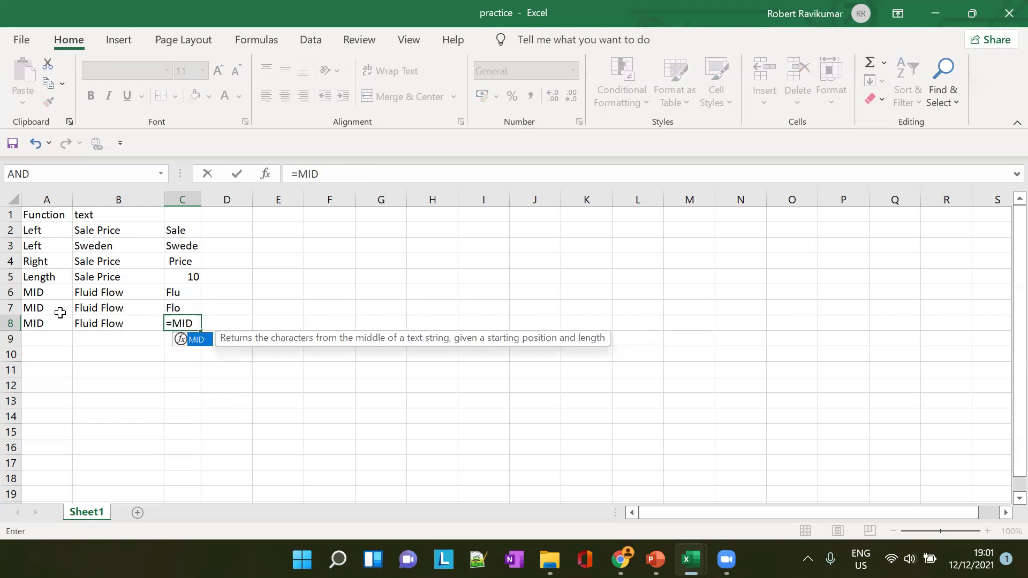
text(()
text(7)
key(BackSpace)
click(60, 312)
text(8)
key(BackSpace)
key(BackSpace)
key(BackSpace)
text(B)
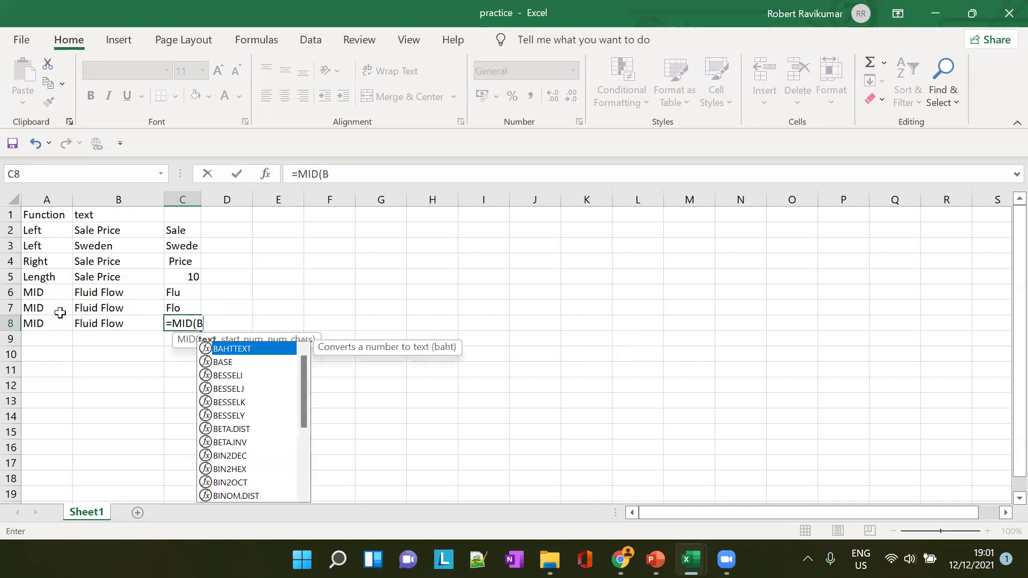
text(8,)
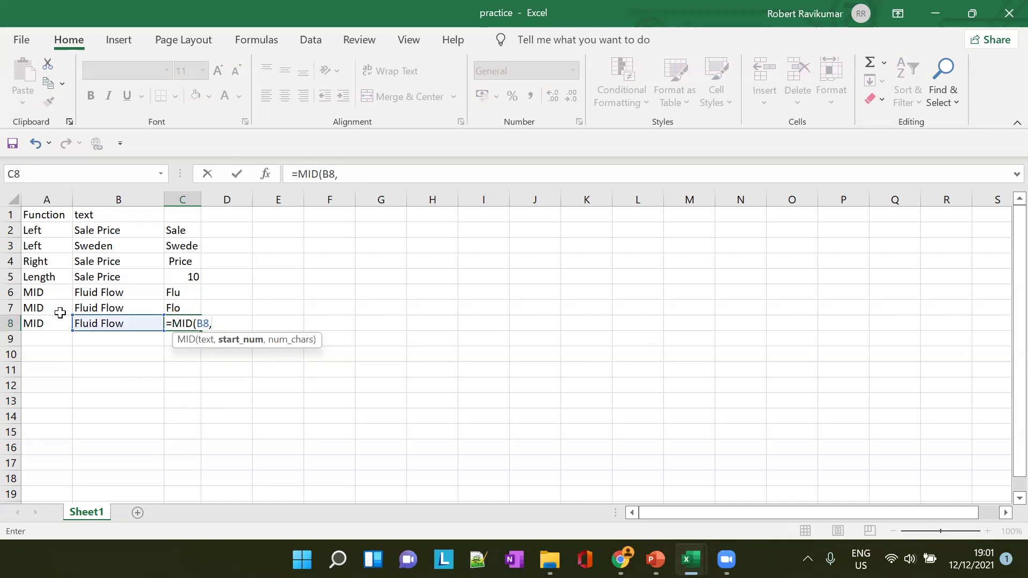
text(7,30))
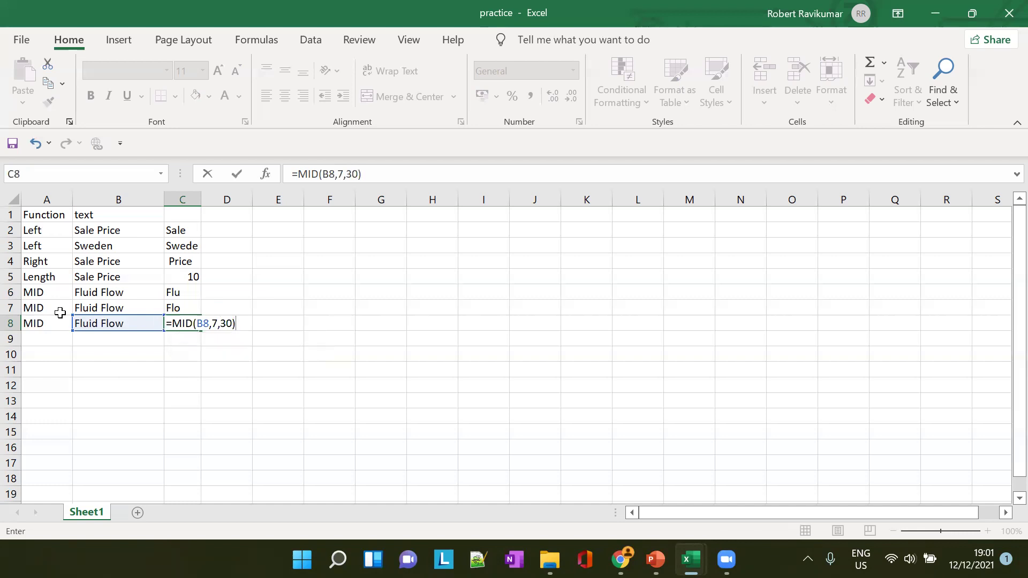
click(198, 199)
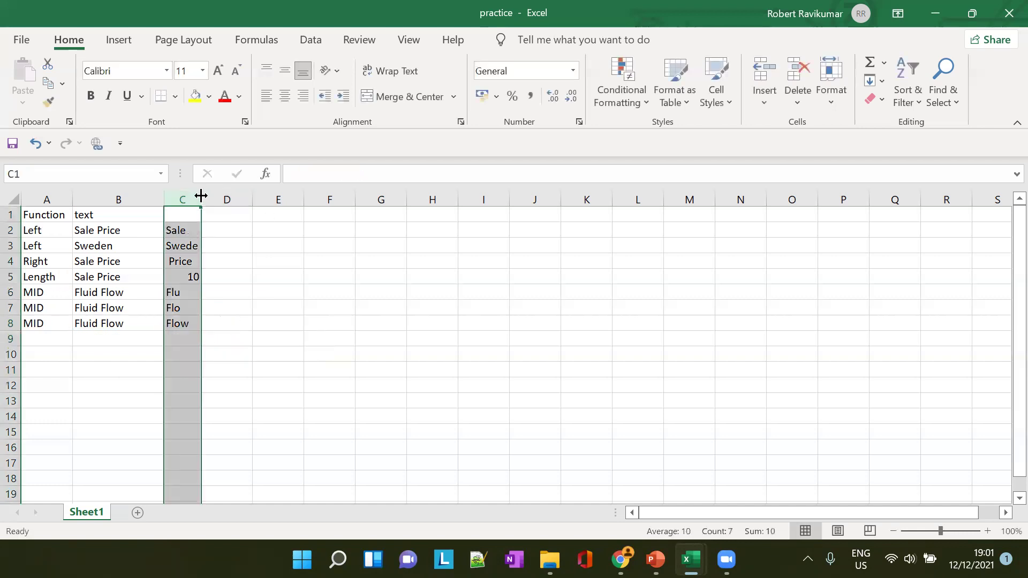
key(Return)
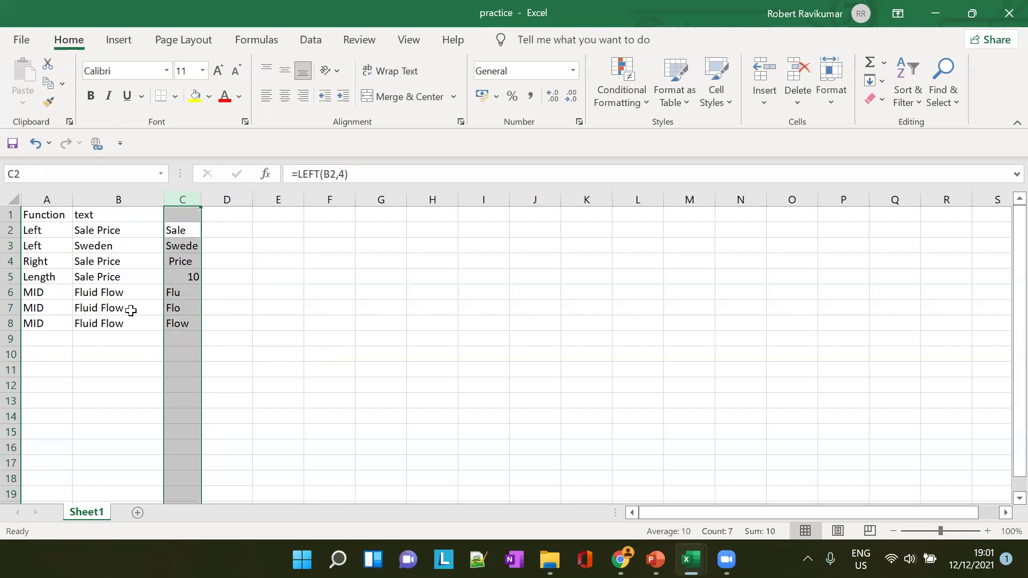
click(174, 326)
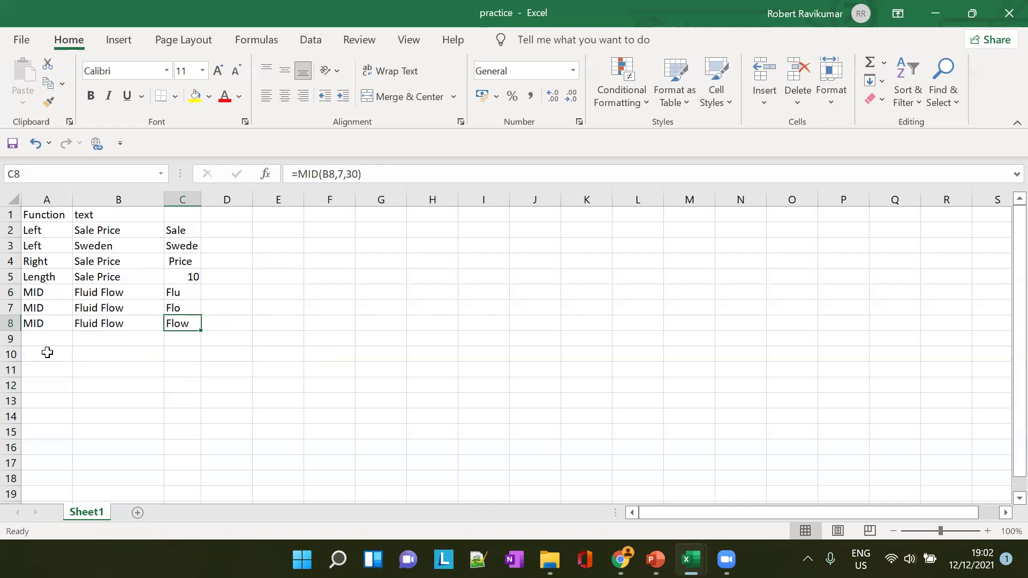
Fill row 9 with MID, 'Fluid Flow' and =MID(B9,7,4) returning 'Flow'
click(50, 341)
text(MID)
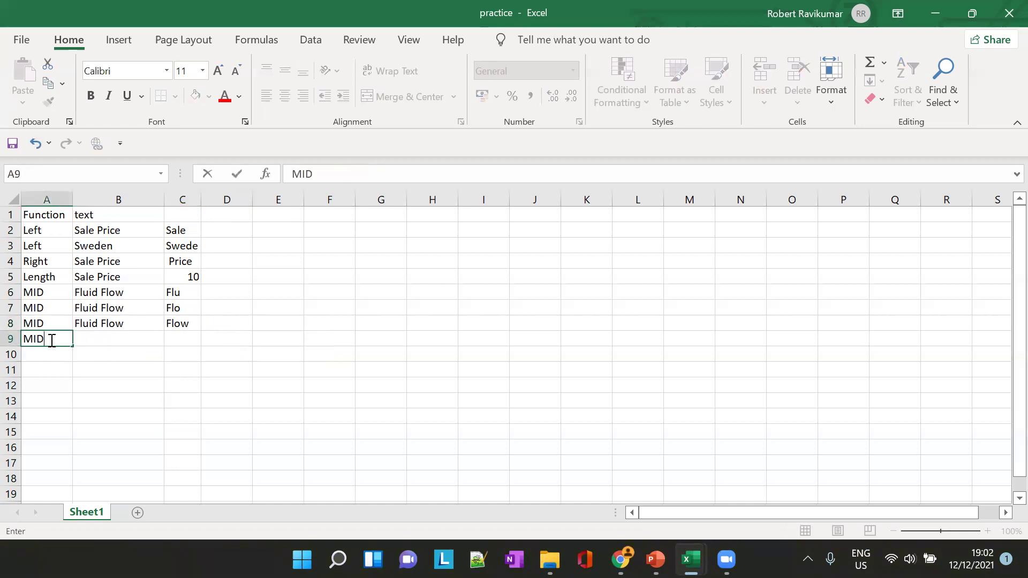
key(Tab)
text(Flu)
key(Tab)
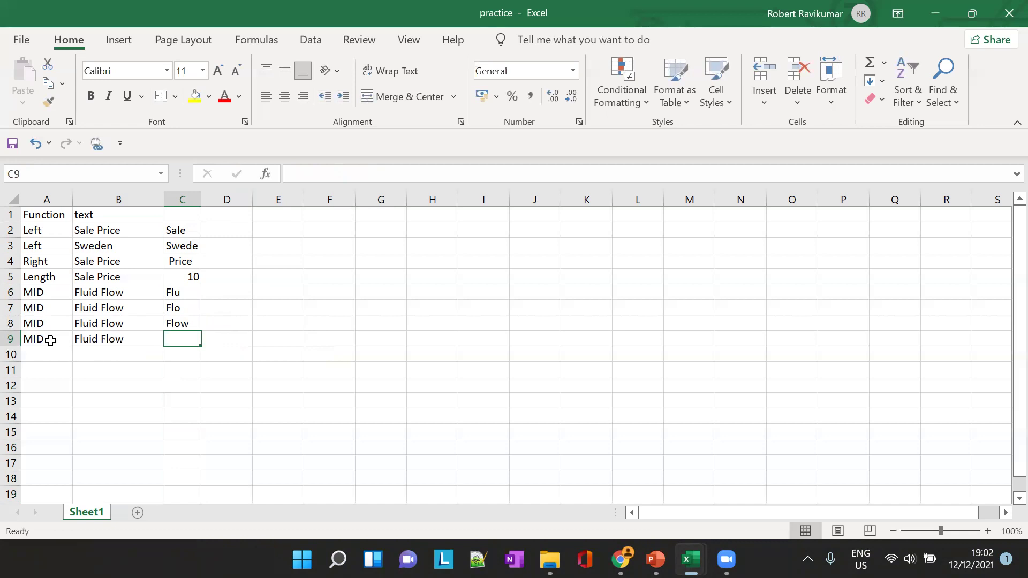
text(=MI)
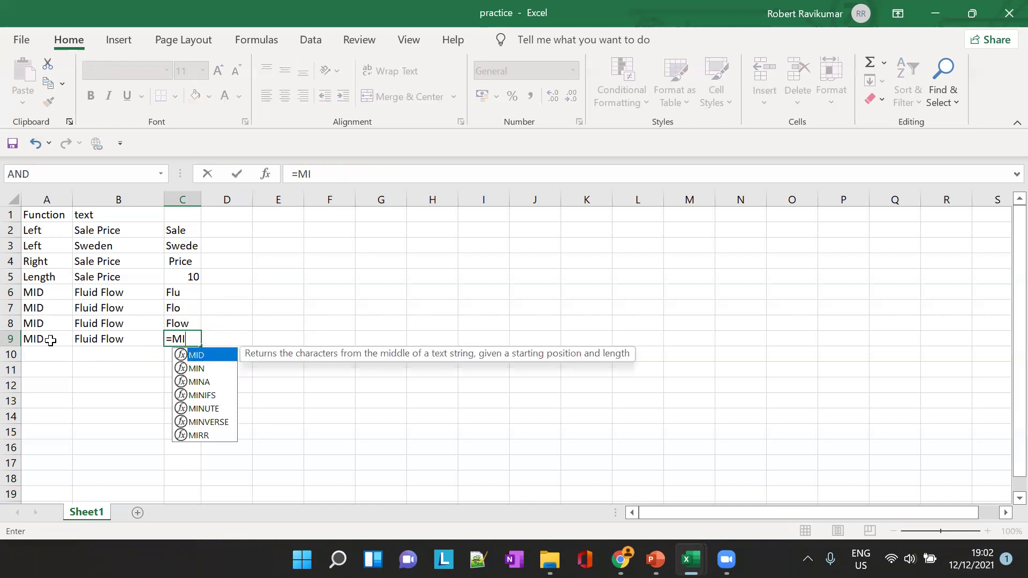
text(D()
key(Left)
text(,)
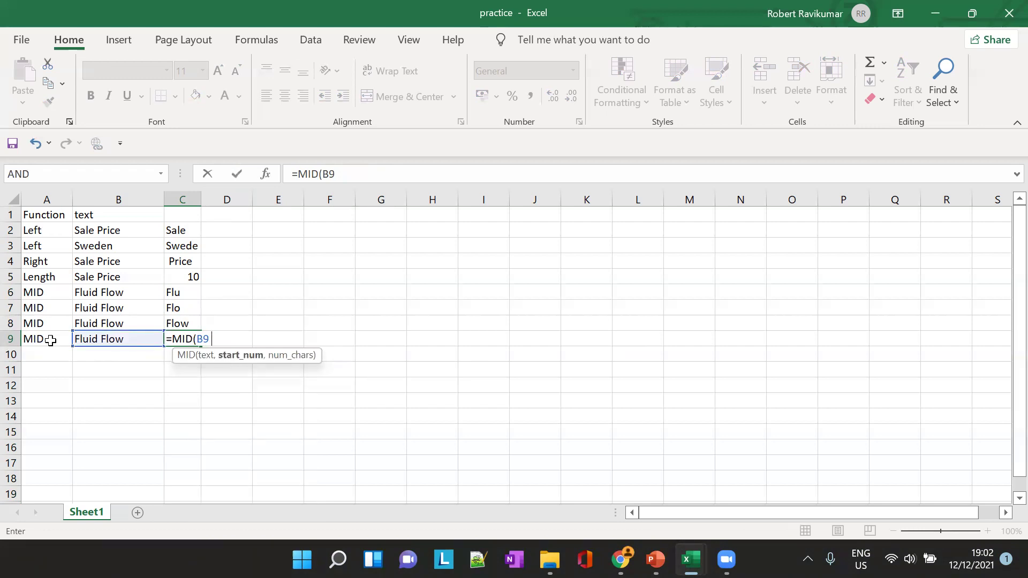
text(7,4))
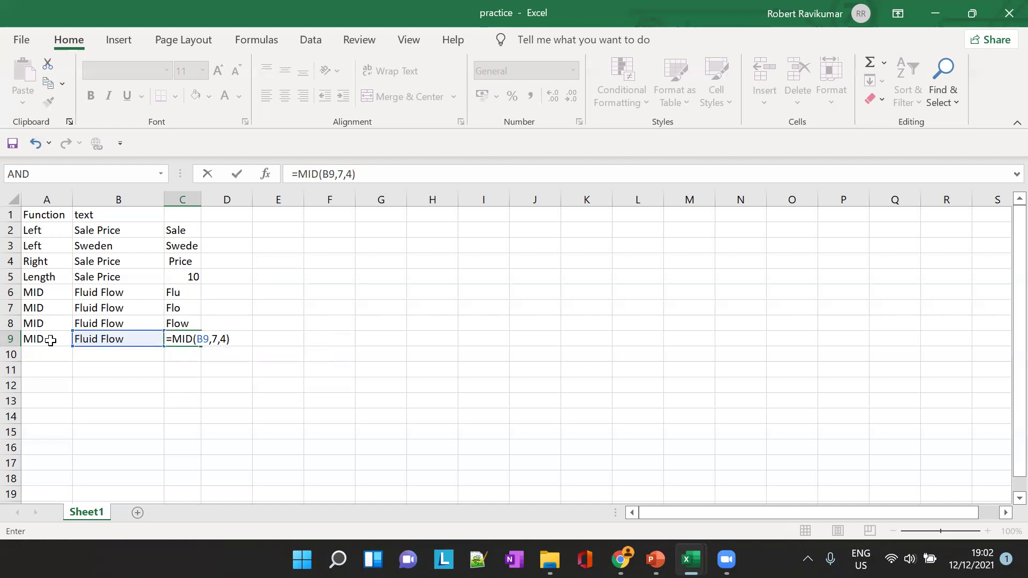
click(199, 199)
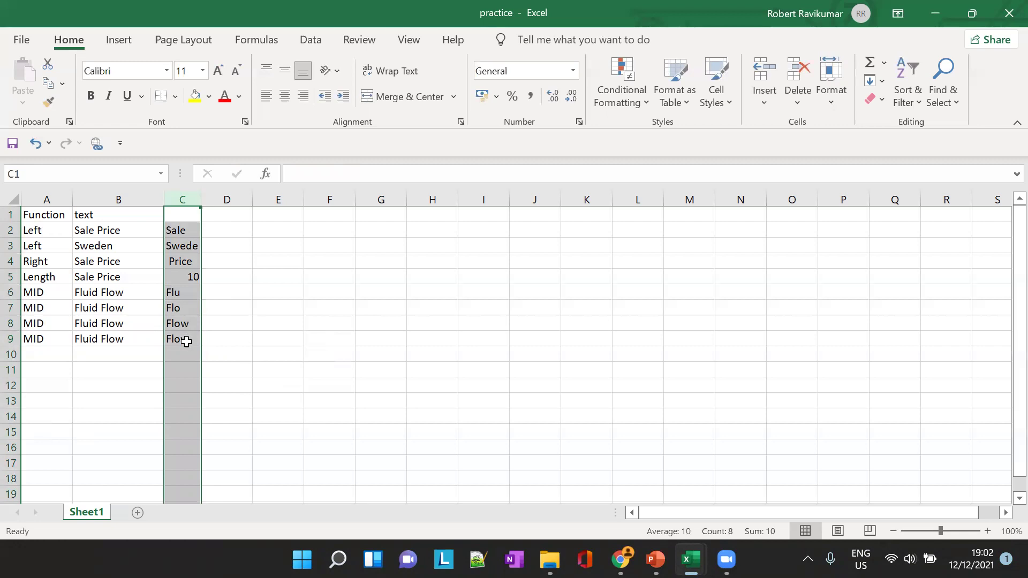
Start replacing C8's count of 30, then cancel so =MID(B8,7,30) stays unchanged
click(198, 323)
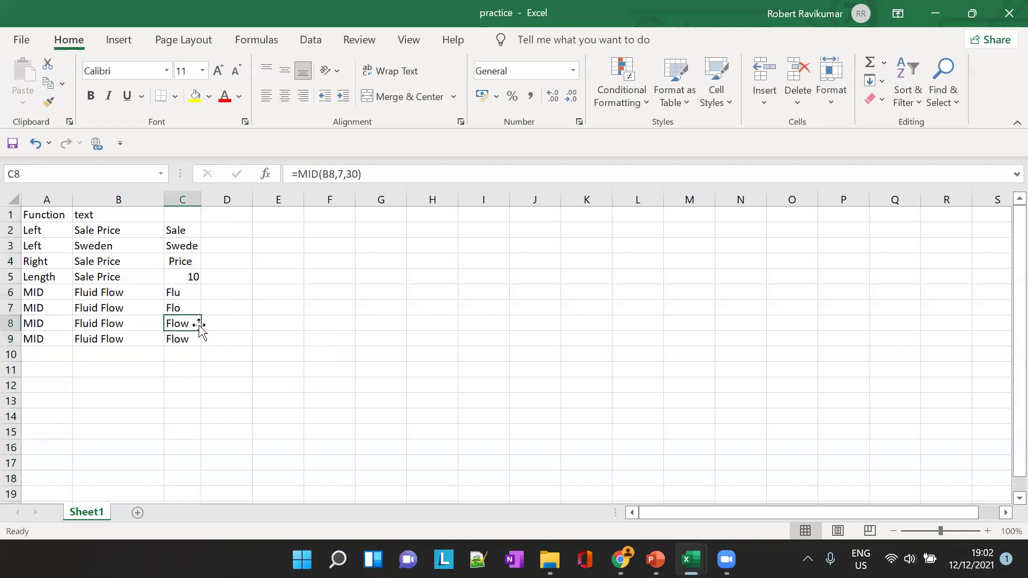
click(348, 175)
drag(347, 175, 356, 175)
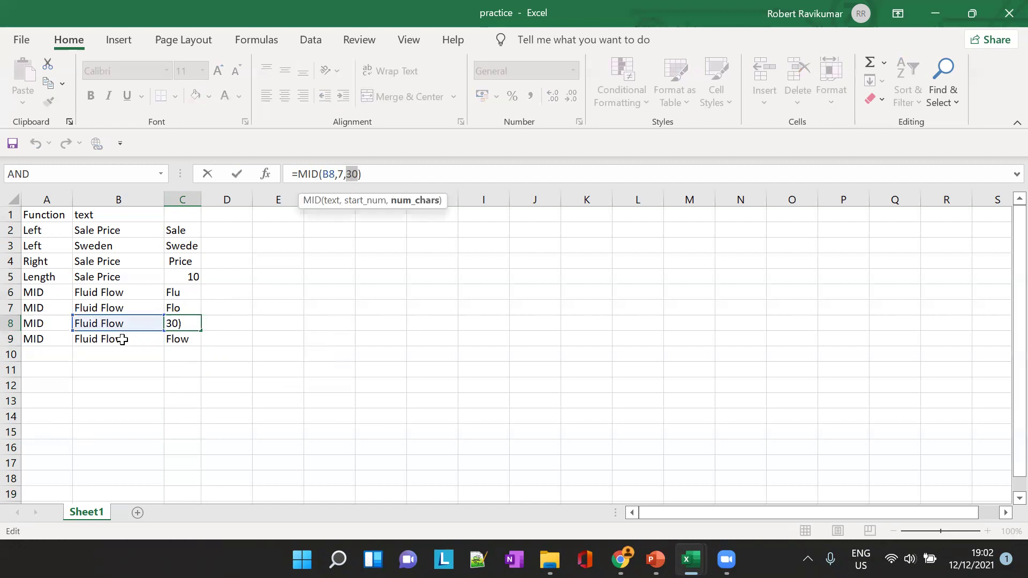
click(188, 339)
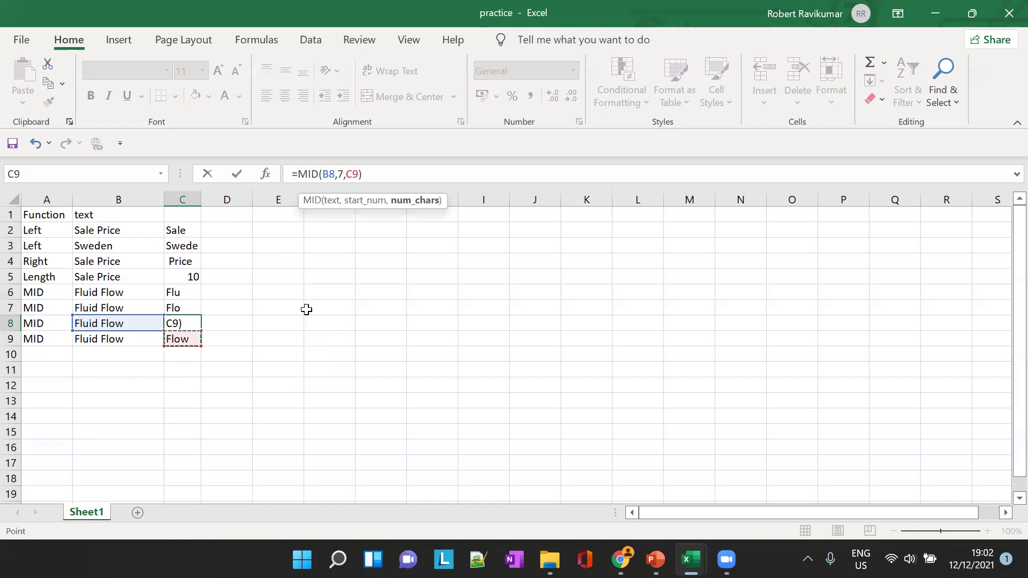
key(Escape)
click(182, 336)
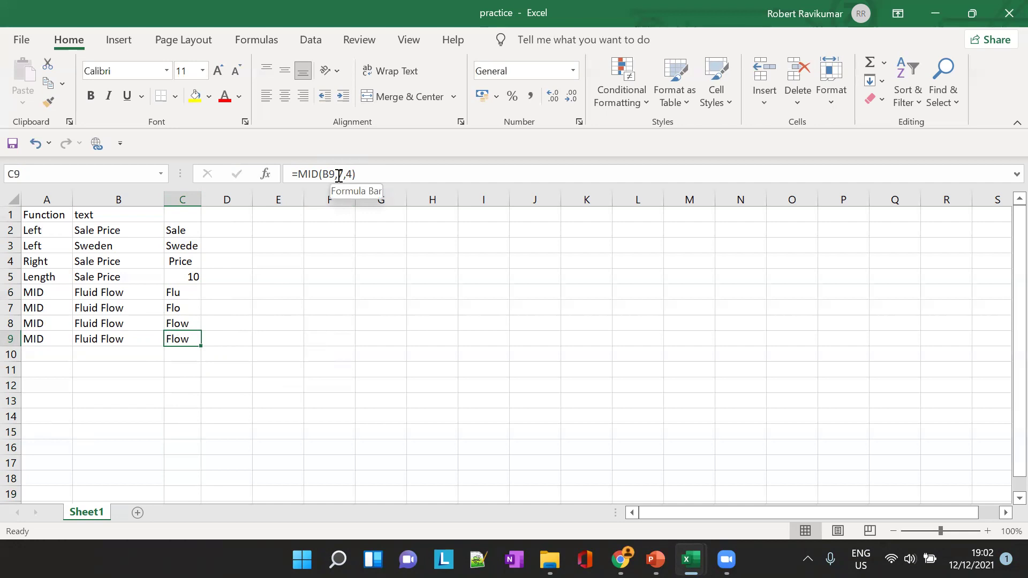
click(186, 323)
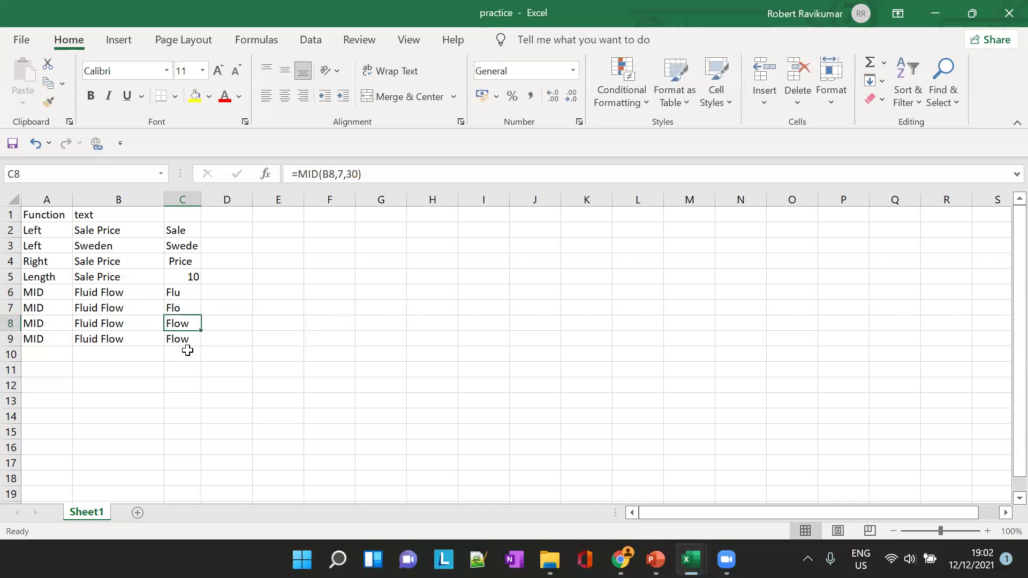
click(188, 343)
Append ' mech' to B8 so C8 returns 'Flow mech', then AutoFit column C
click(133, 323)
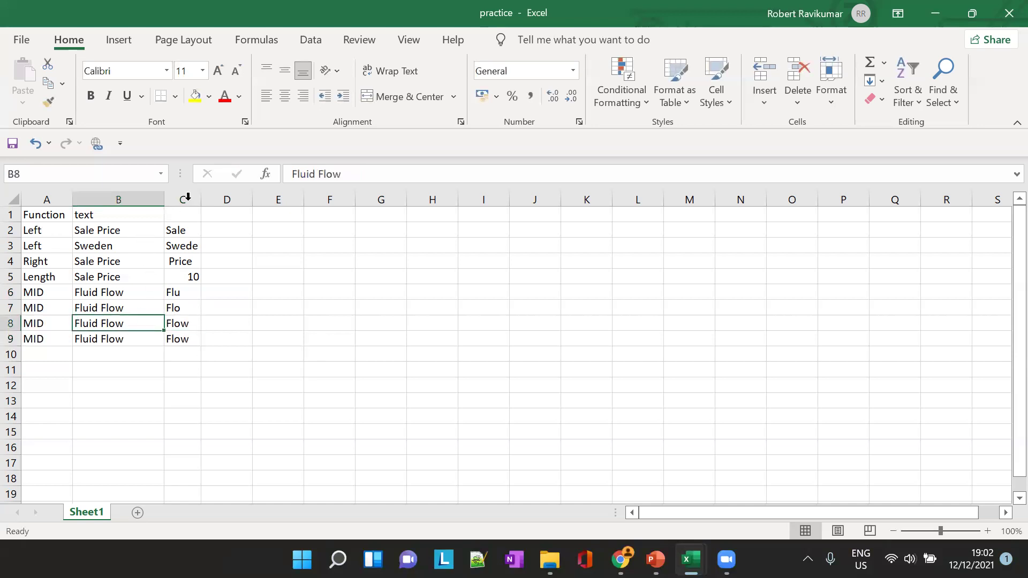
click(366, 167)
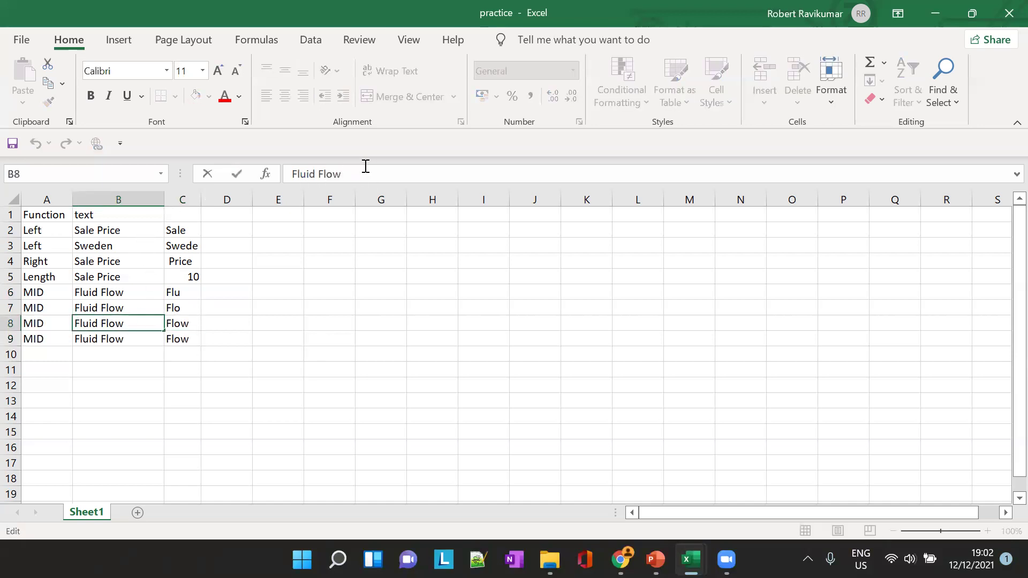
text(mech)
key(Tab)
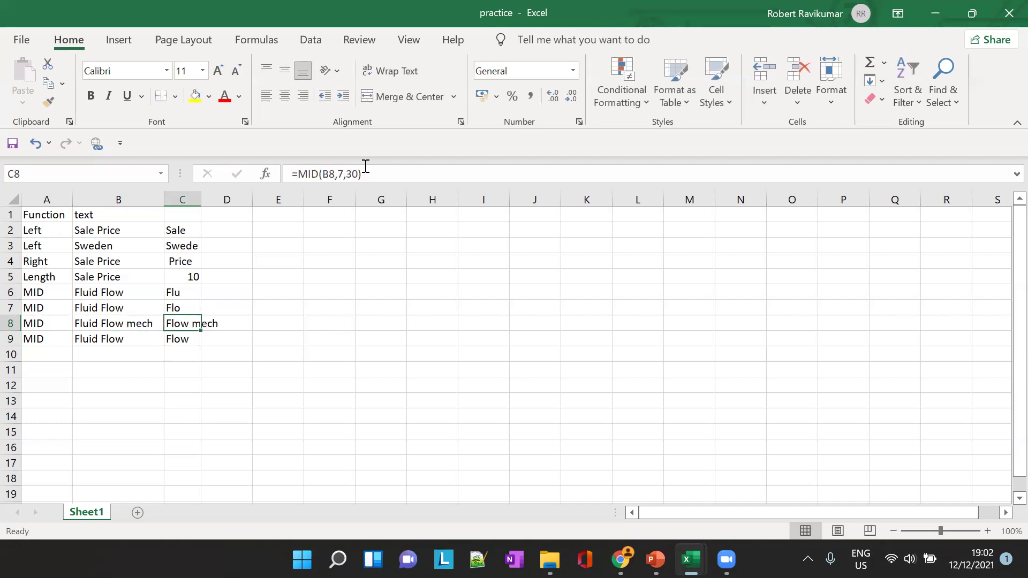
double_click(205, 194)
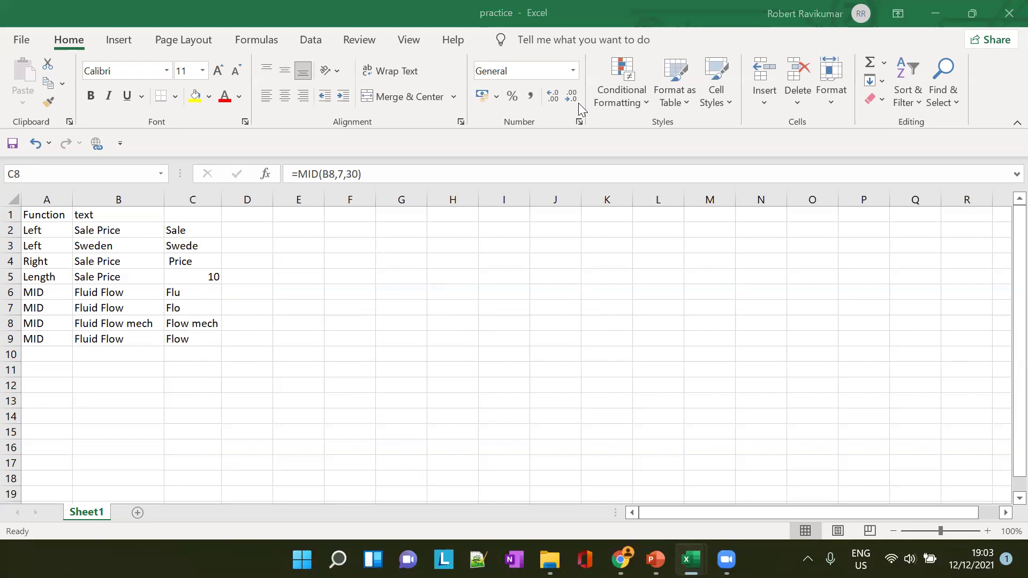
mouse_move(691, 560)
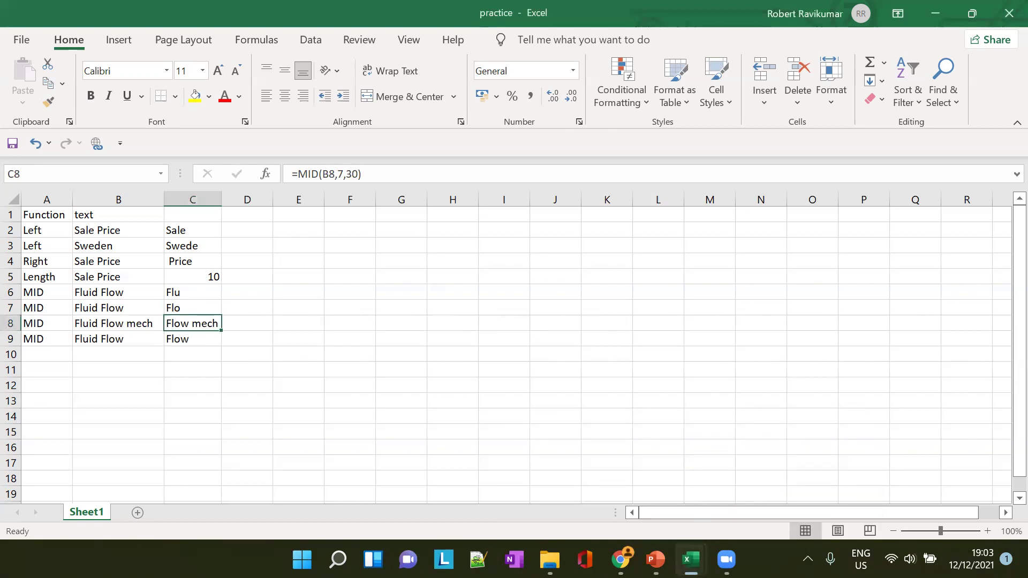
click(614, 510)
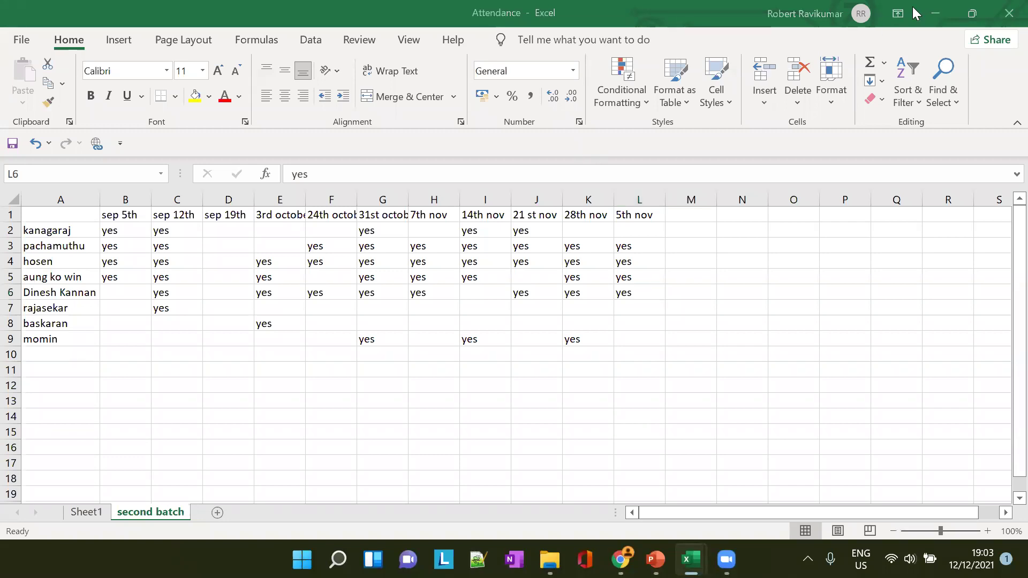
click(938, 9)
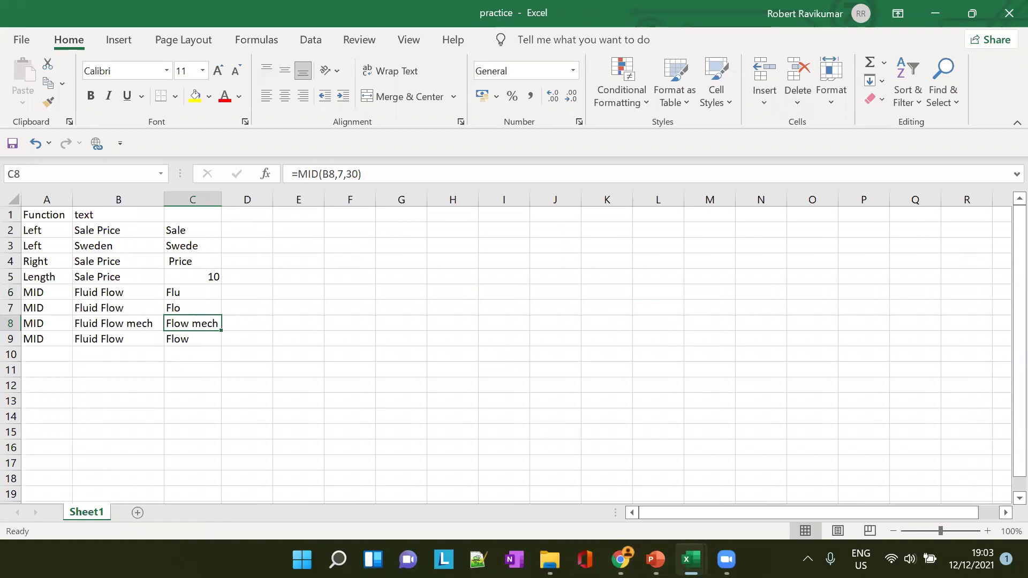
mouse_move(690, 559)
click(662, 518)
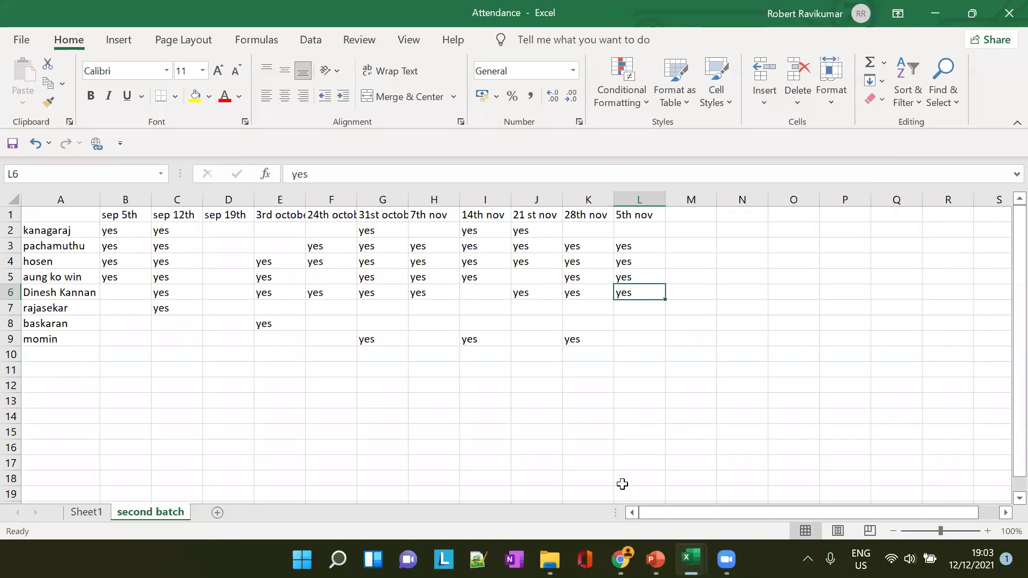
mouse_move(726, 559)
mouse_move(693, 557)
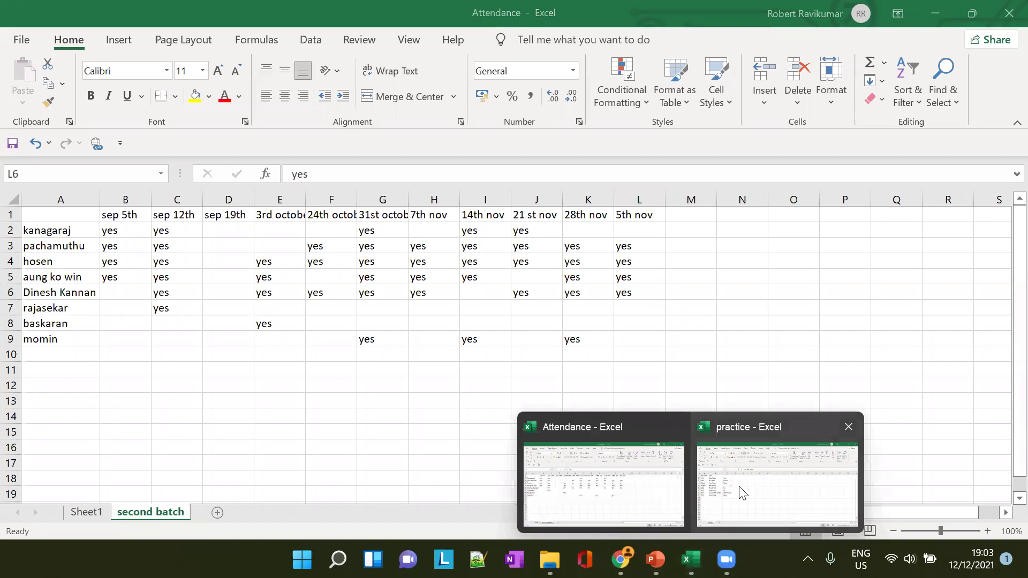
click(739, 484)
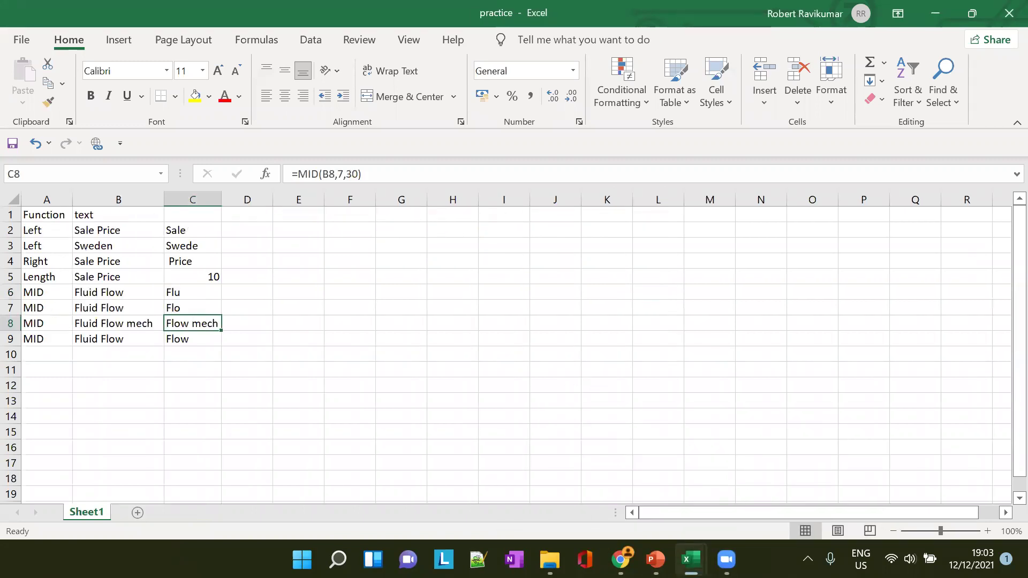
mouse_move(656, 559)
click(726, 559)
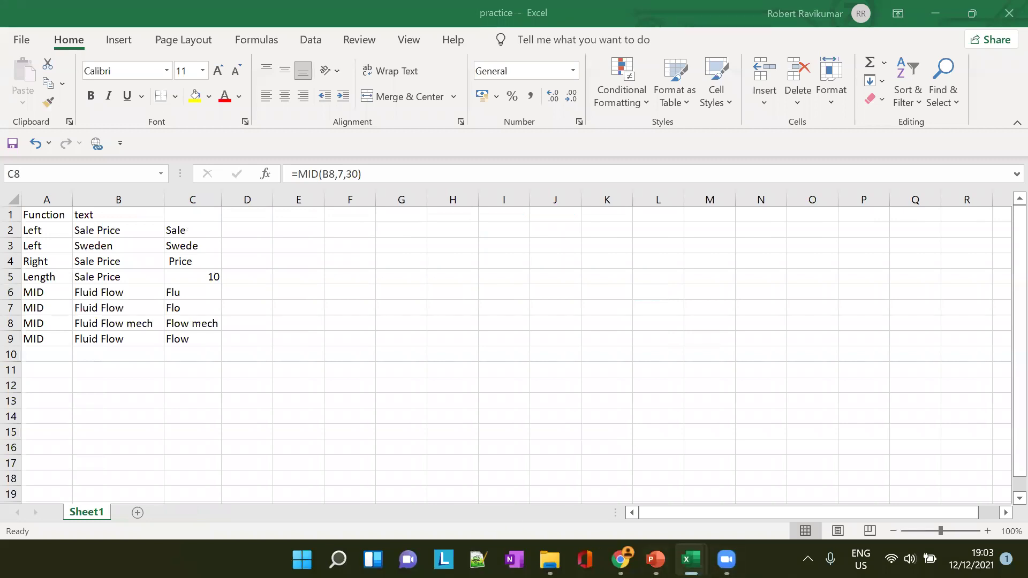
Switch to the excel lesson 4 deck and page through the FIND, PROPER and Exercise slides
click(655, 559)
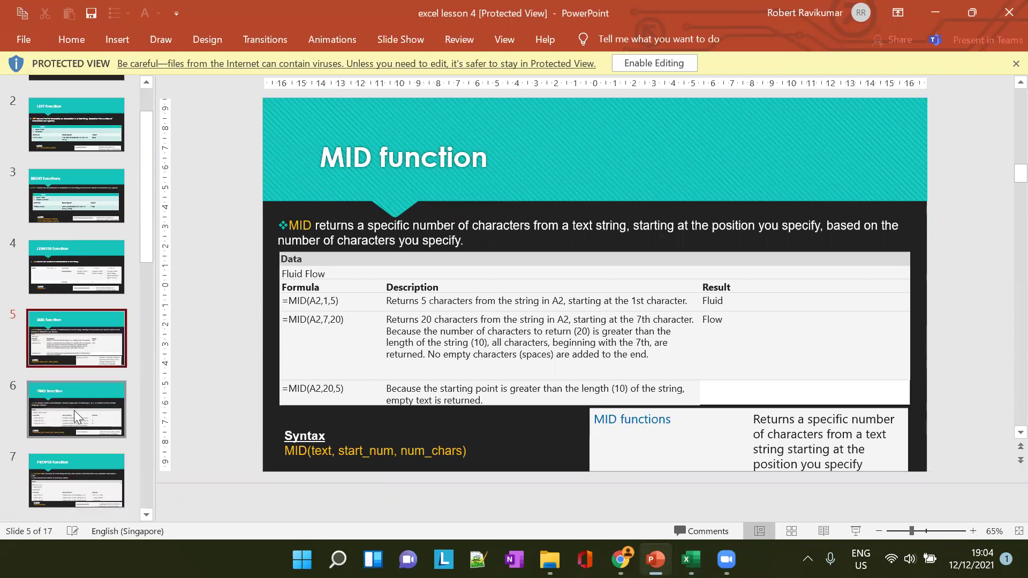
key(Down)
click(79, 400)
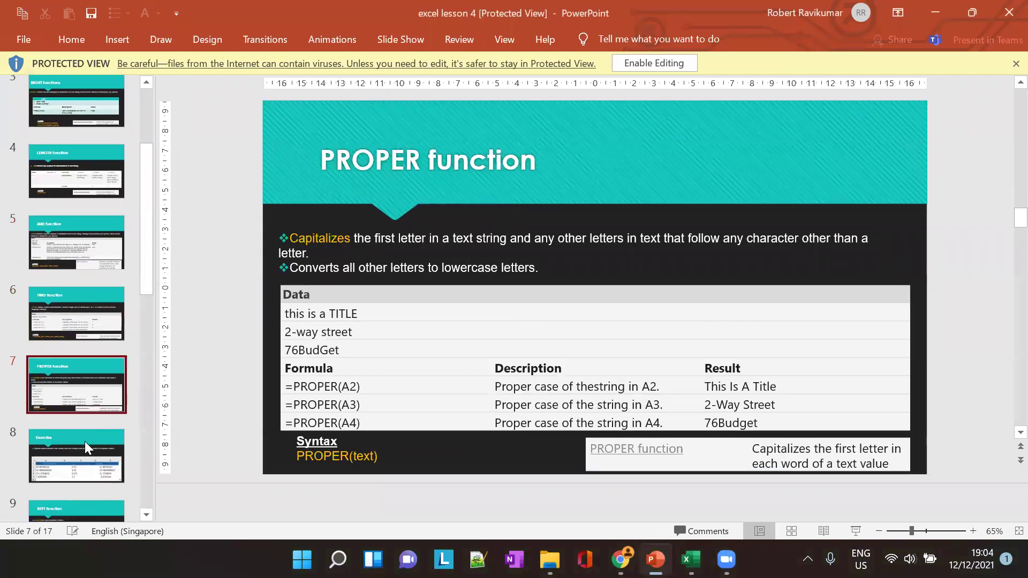
click(85, 441)
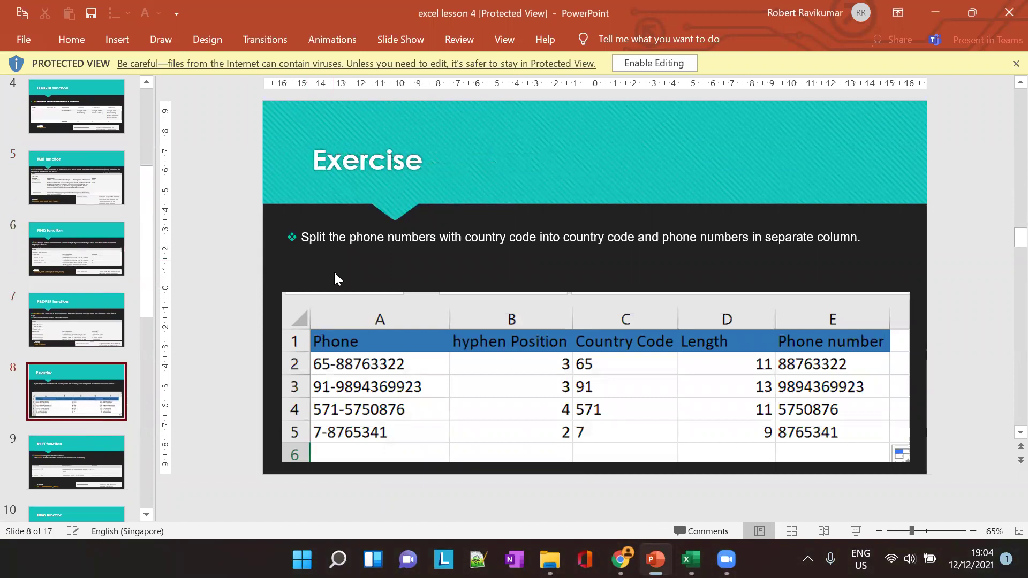
Return to slide 4, the LENGTH function slide, and move the FIND slide after it
scroll(86, 257, up, 3)
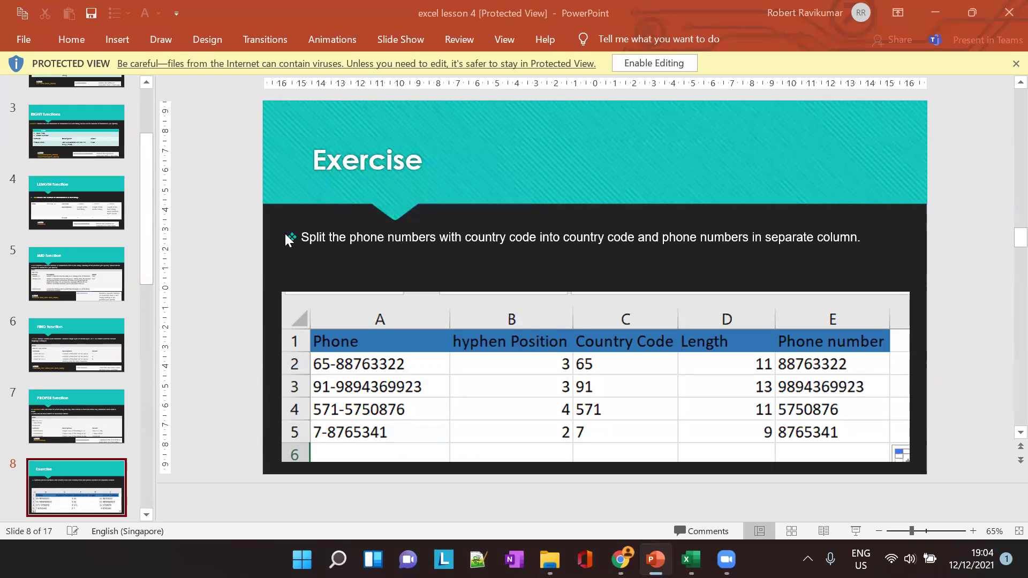
scroll(83, 275, up, 2)
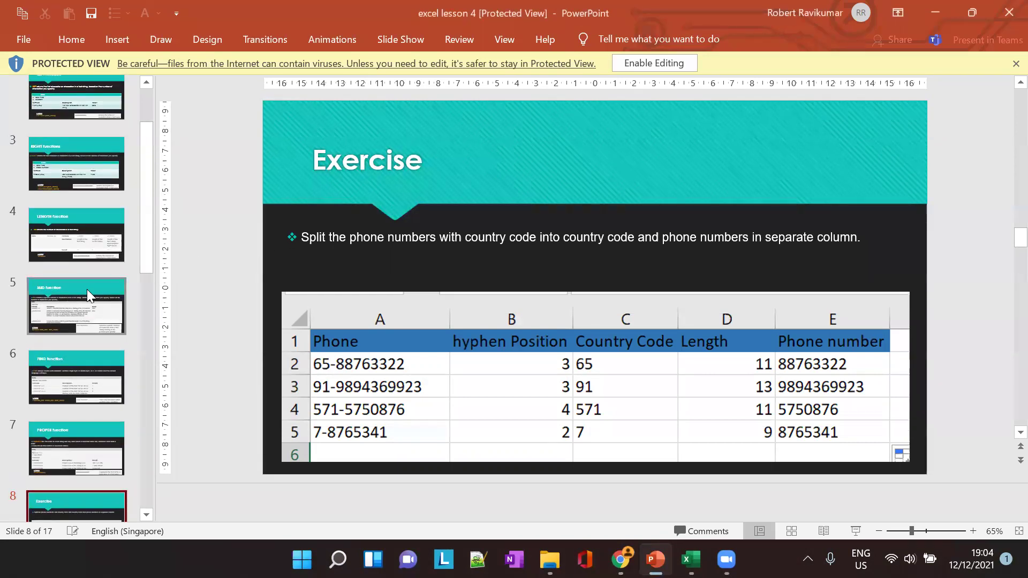
click(114, 241)
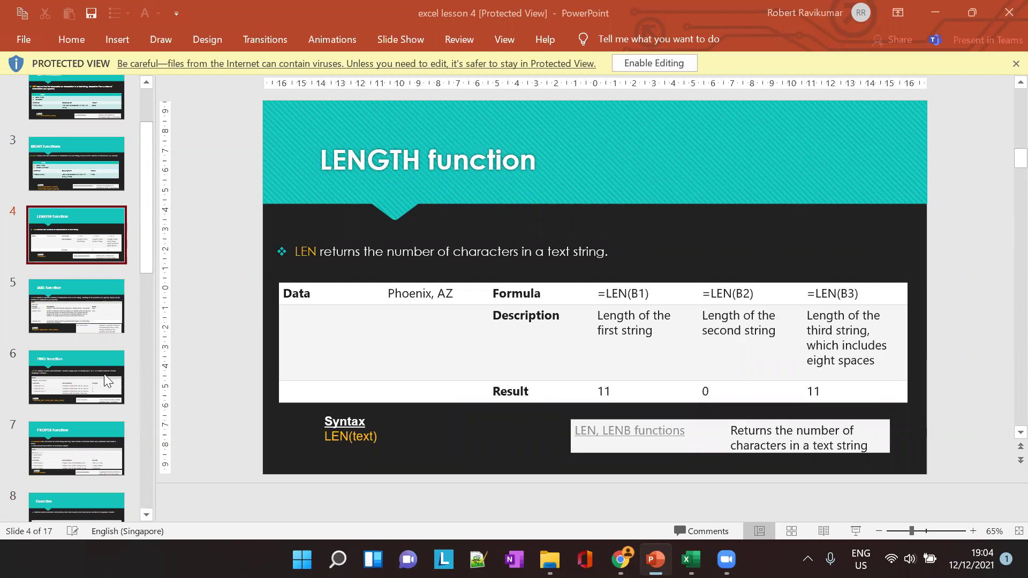
drag(107, 381, 145, 299)
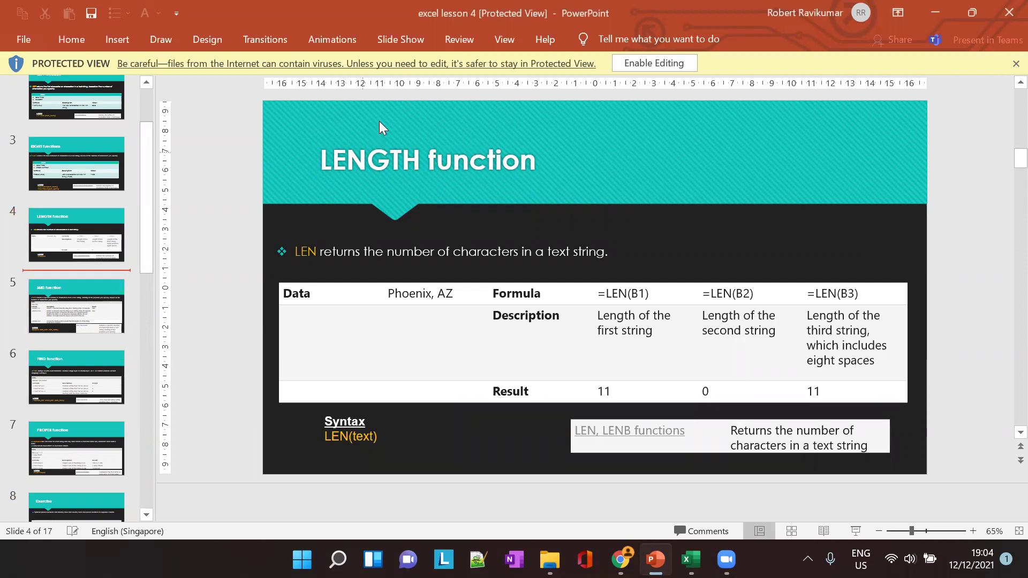
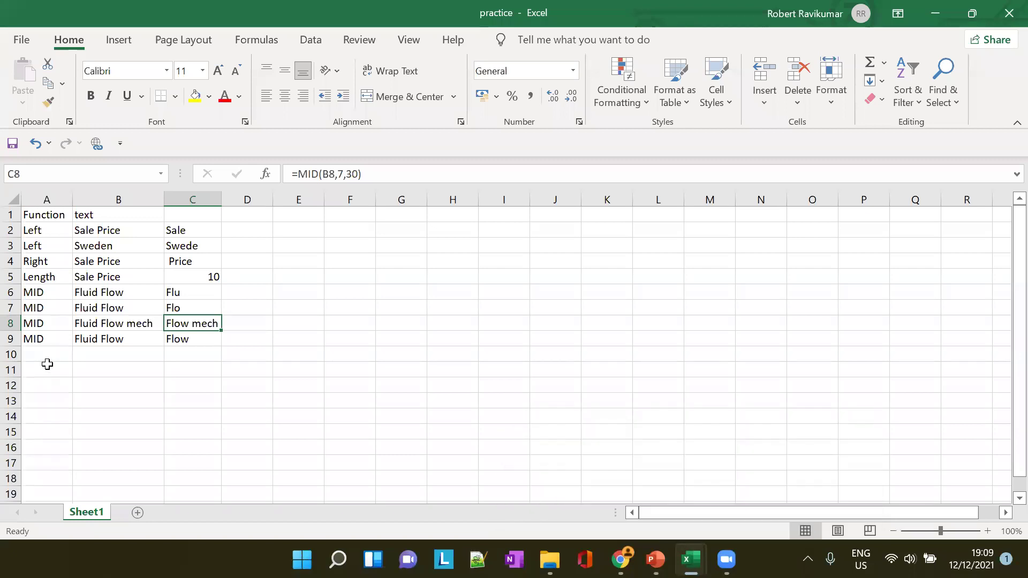
Select cell A10 to begin the next function row
click(52, 352)
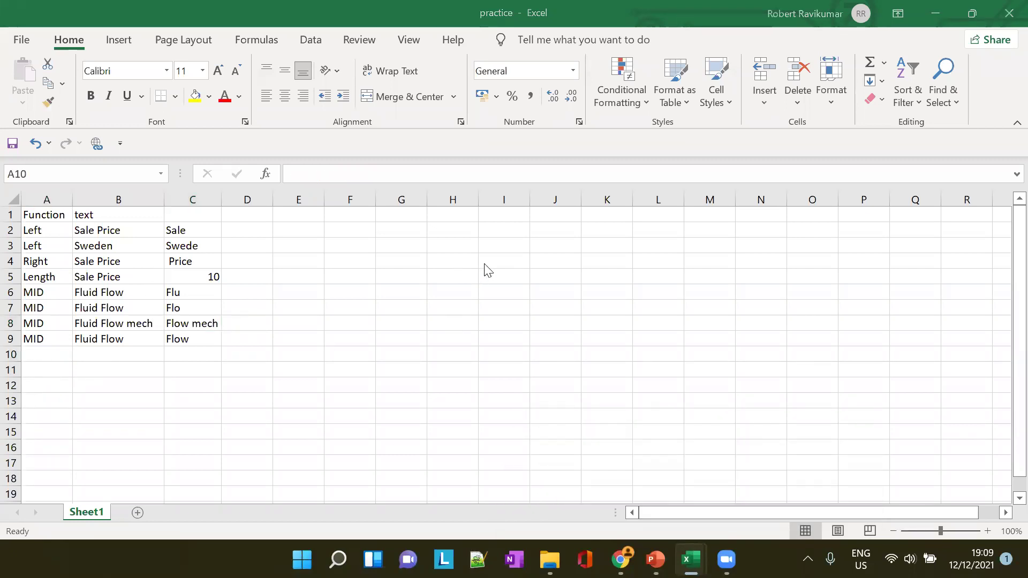
Label A10 'FIND' and type the slide's sample full name into B10
key(alt+Tab)
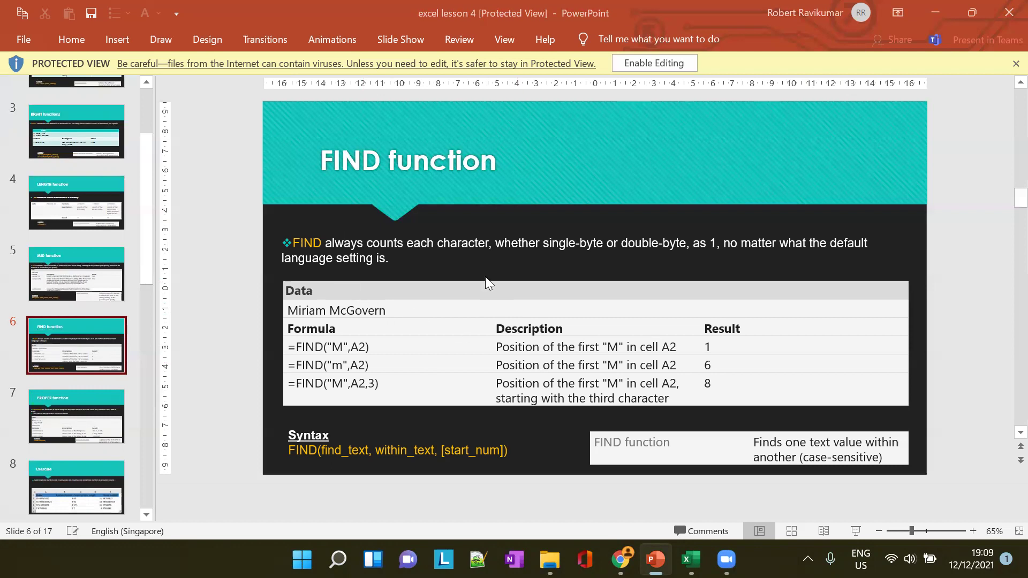
key(alt+Tab)
text(FIN)
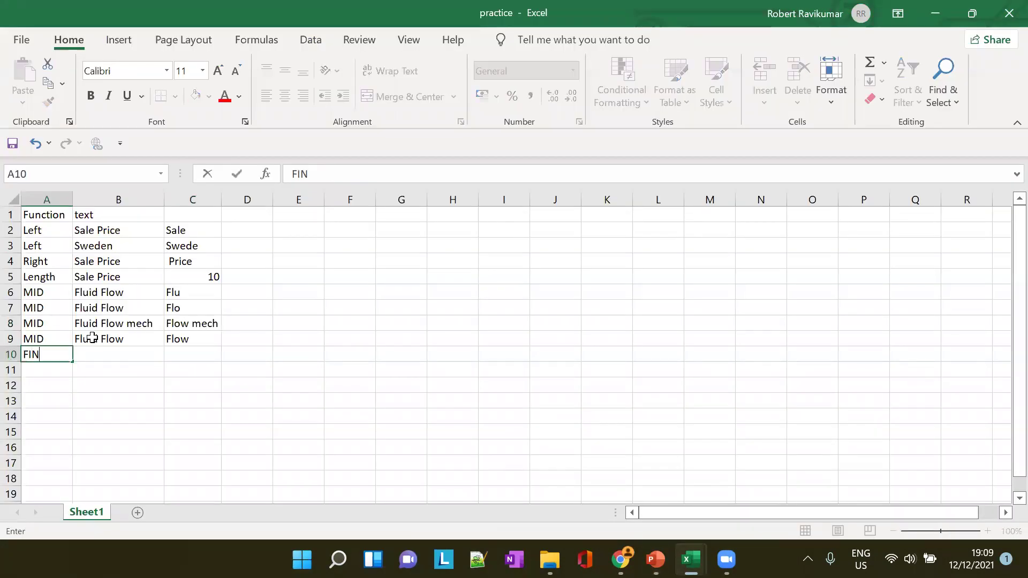
text(D)
key(Tab)
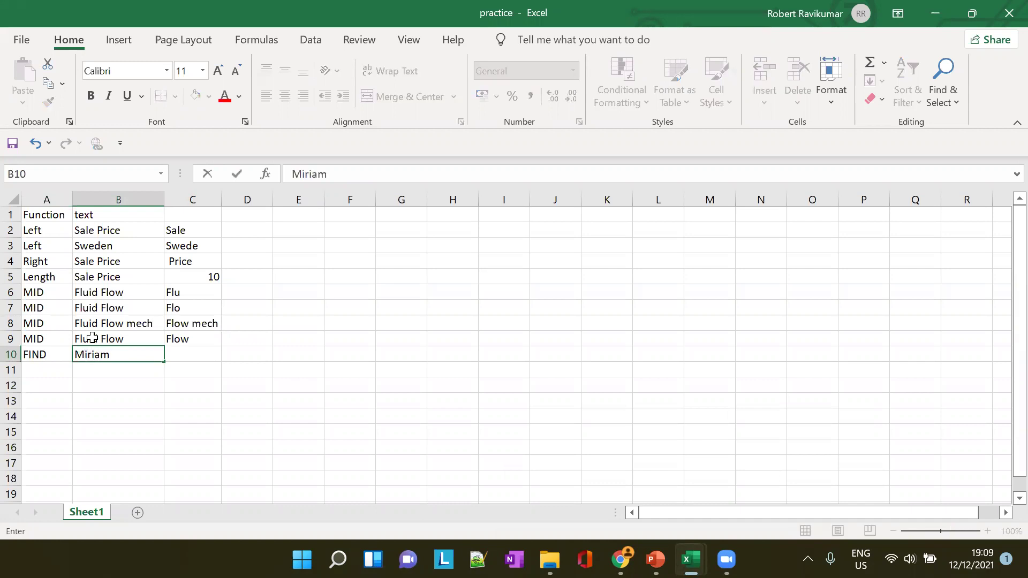
Recheck the slide, capitalise the surname's G in B10, and widen column B to fit
click(655, 559)
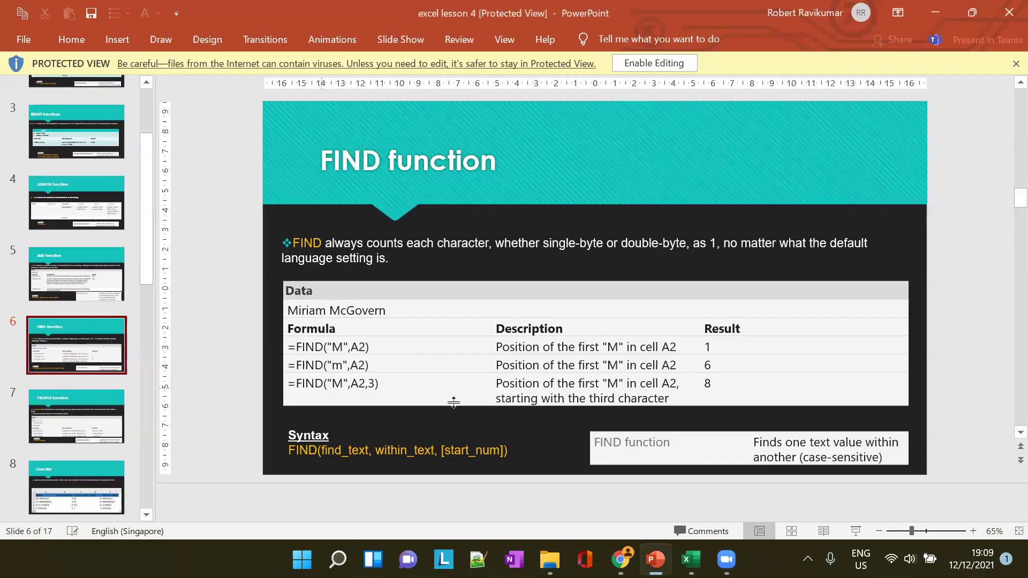
key(alt+Tab)
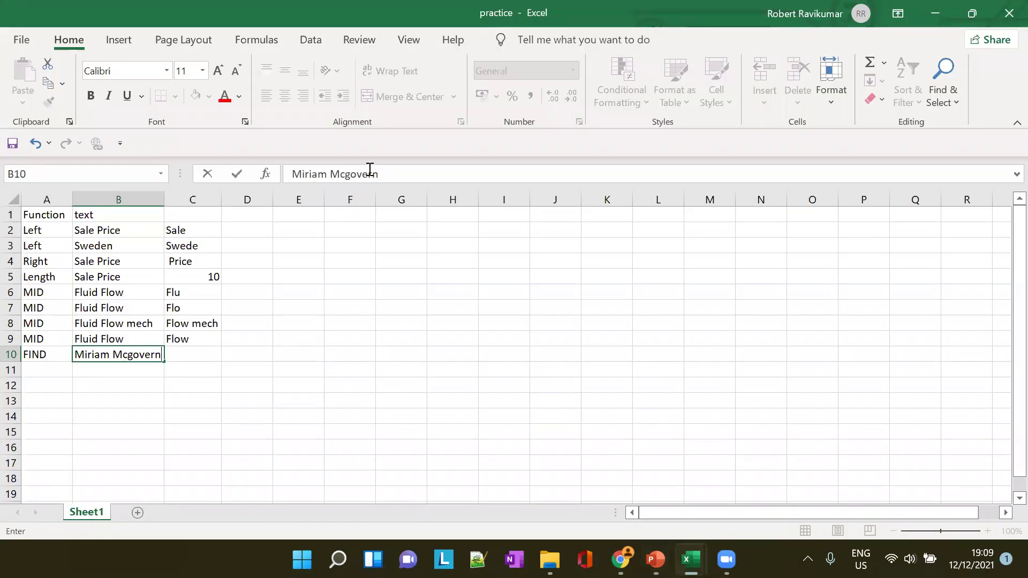
click(347, 174)
key(BackSpace)
text(G)
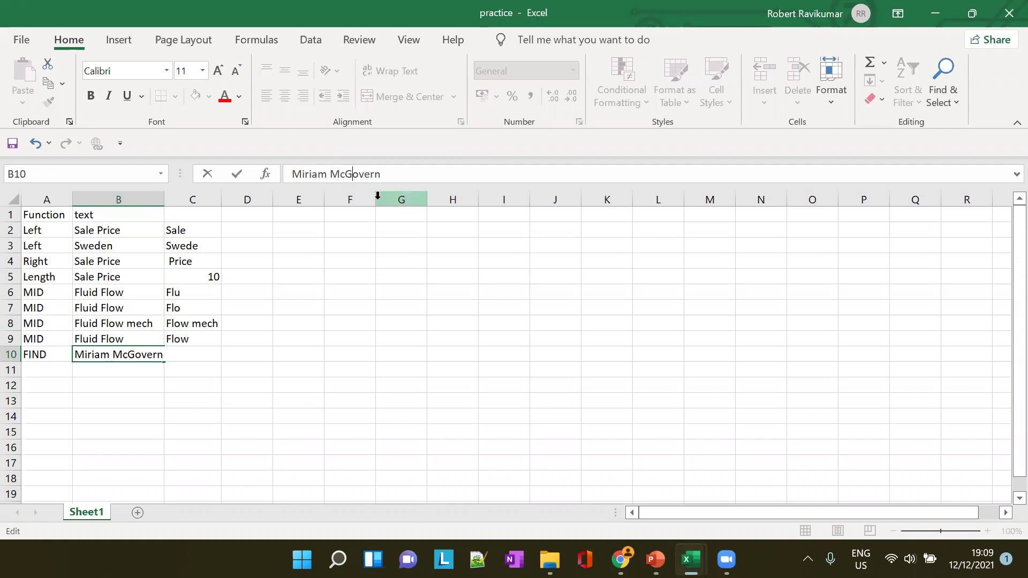
double_click(166, 199)
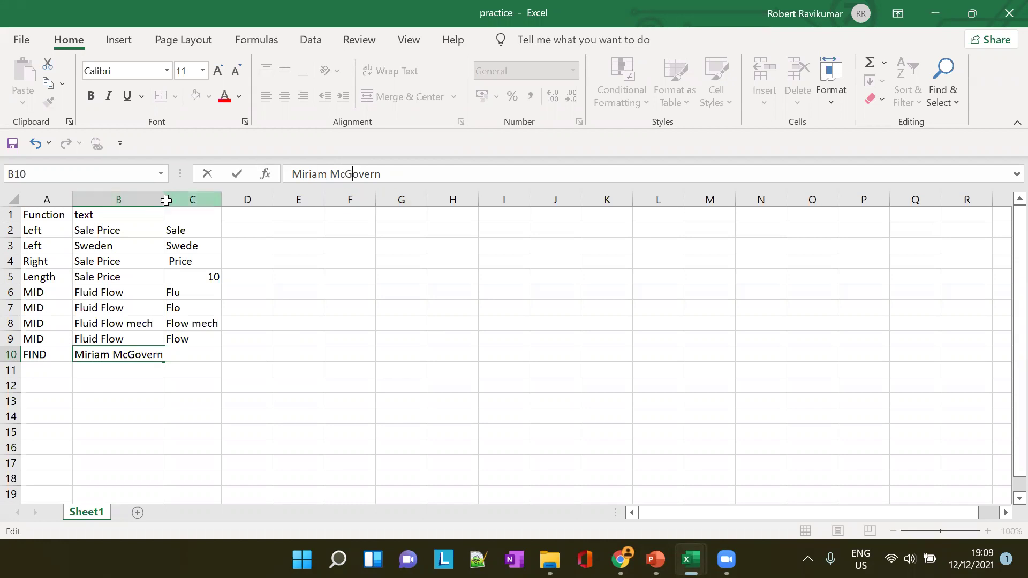
click(214, 200)
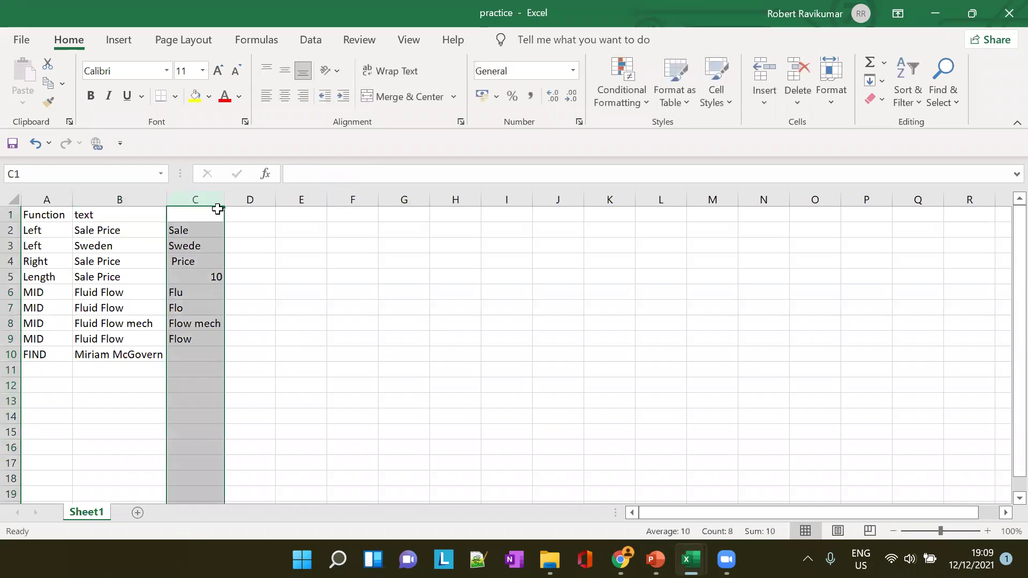
Start C10's formula as =FIND("" and accept the too-few-arguments warning to keep editing
click(196, 354)
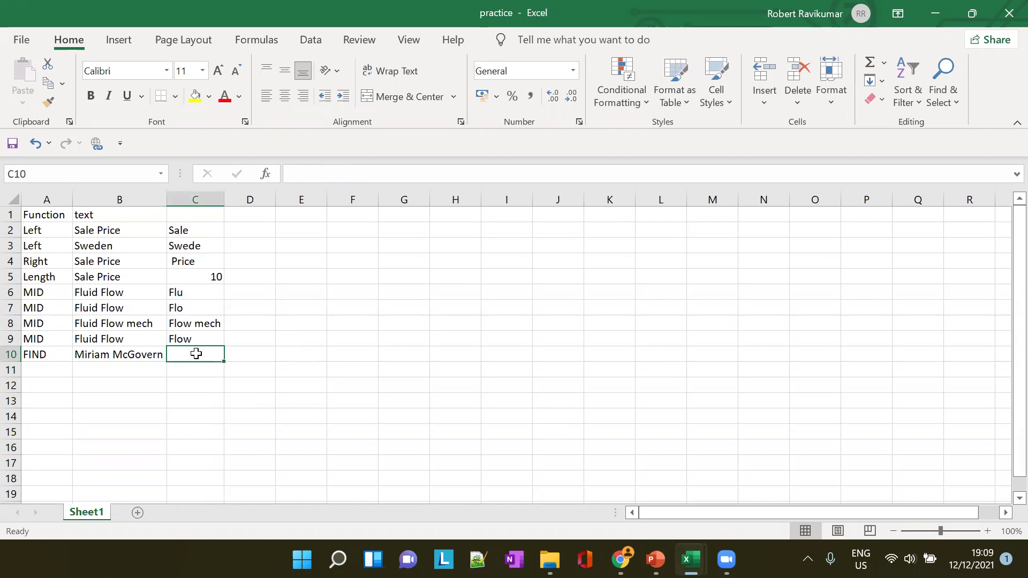
text(+)
key(Escape)
text(=)
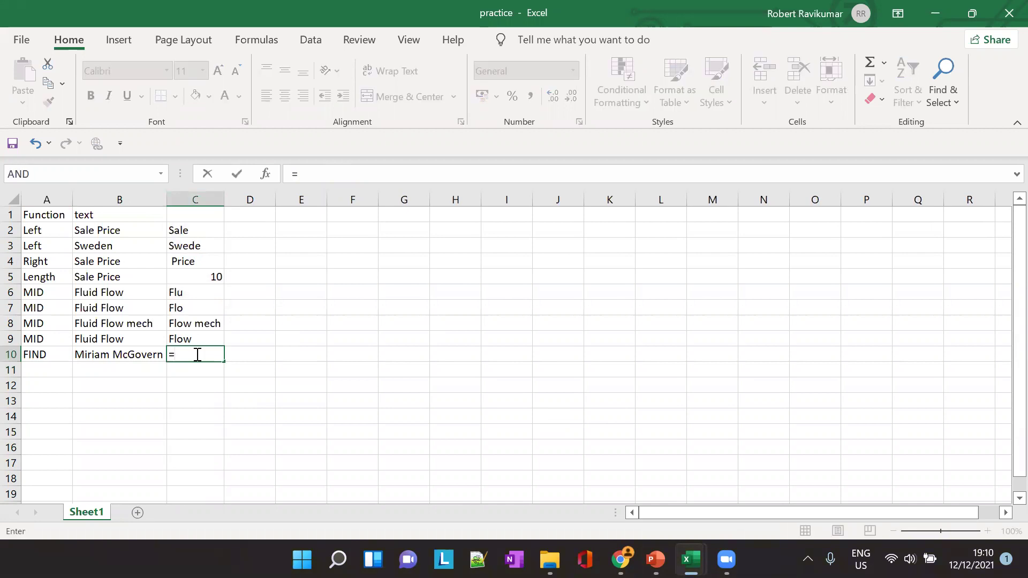
text(FIN)
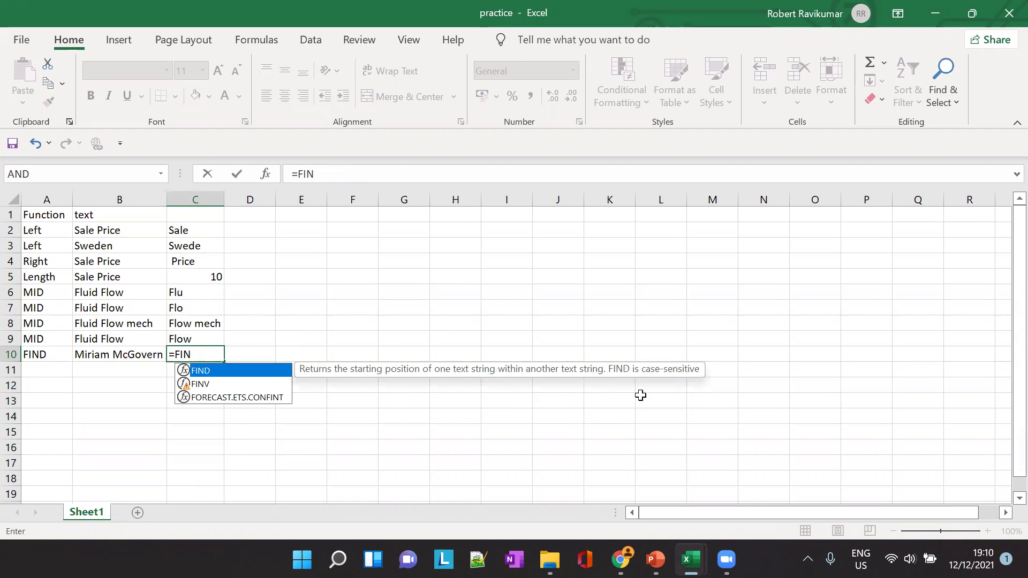
text(()
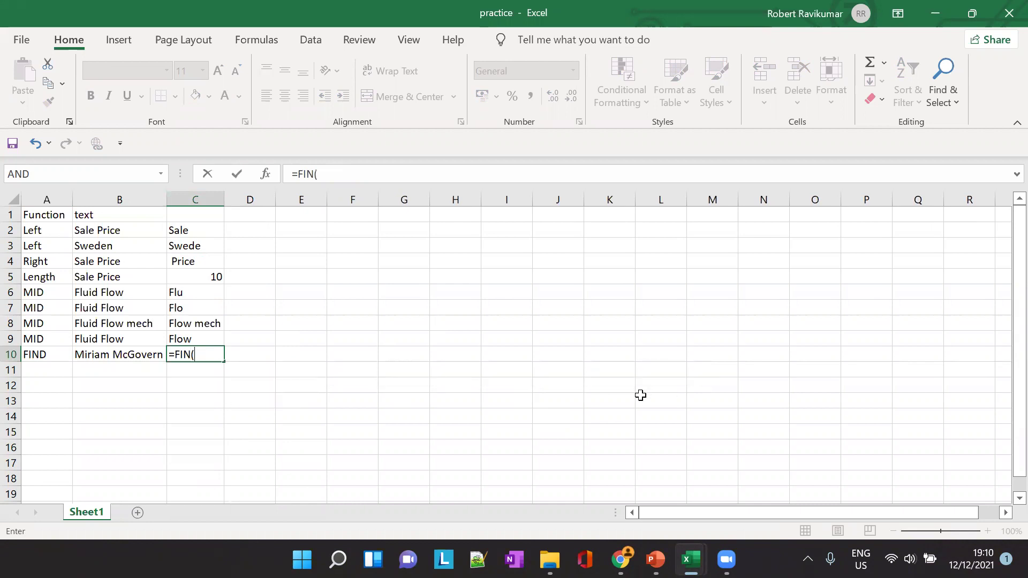
key(BackSpace)
text(D()
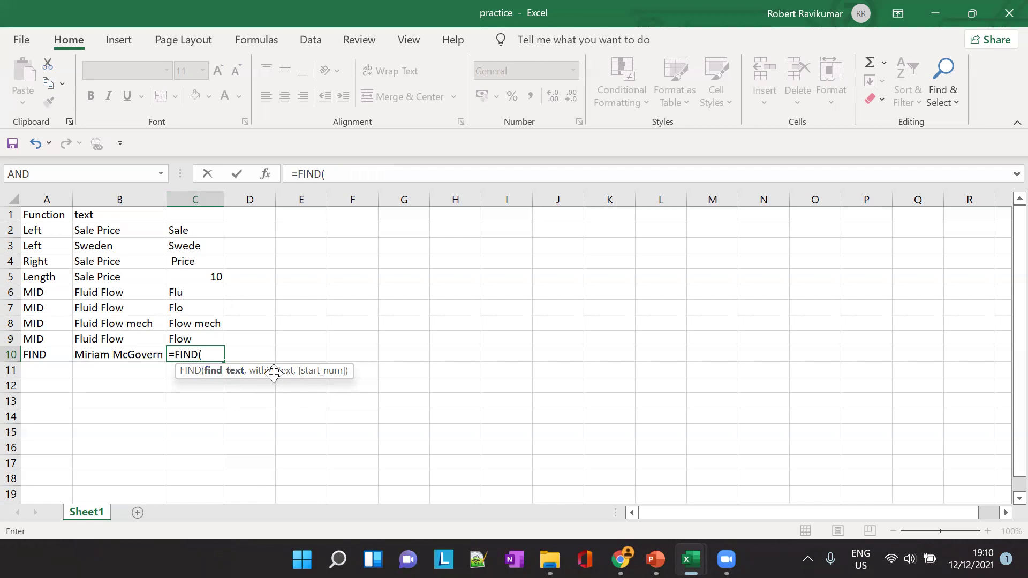
text("")
key(Return)
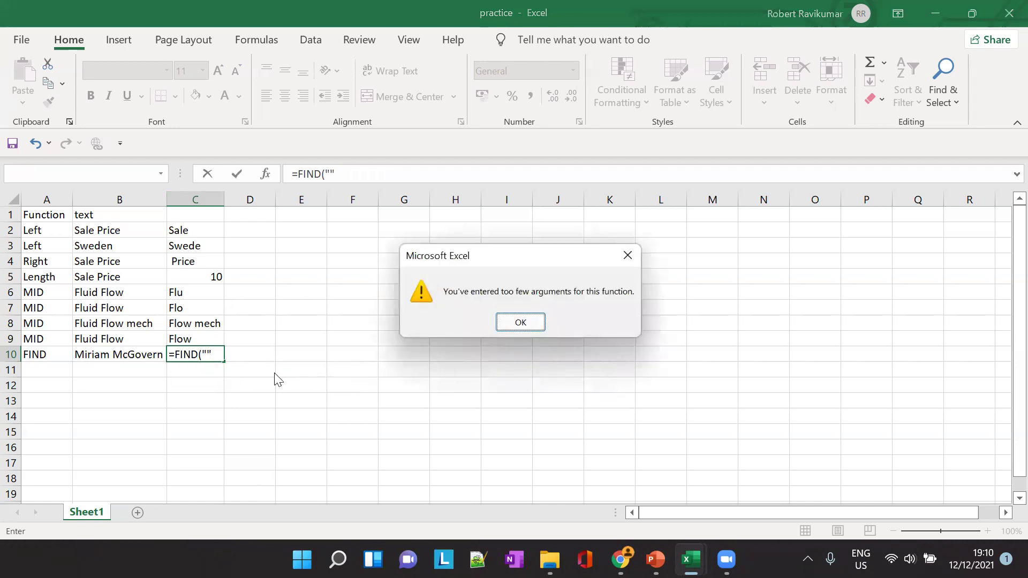
key(Return)
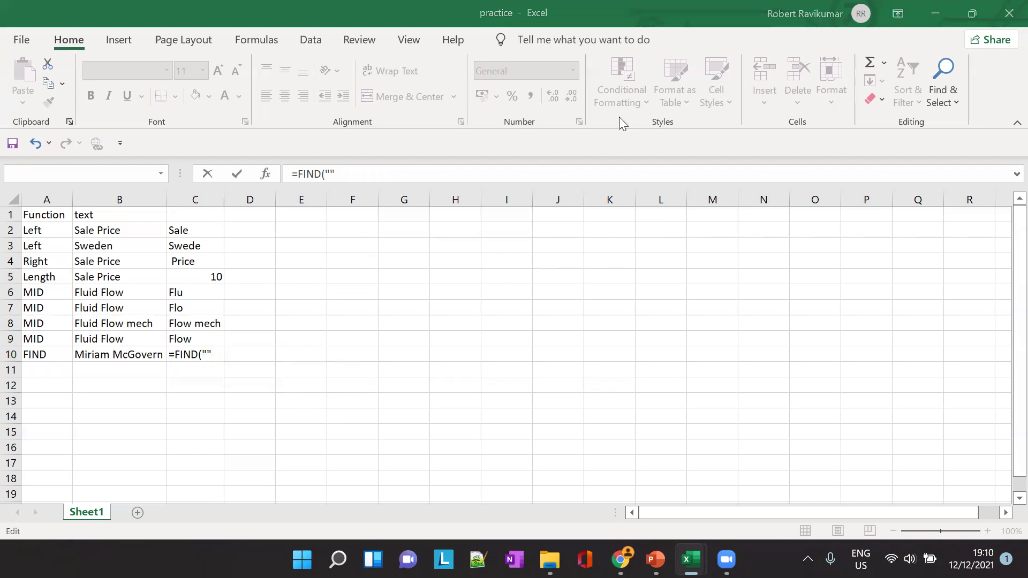
Review the FIND slide's examples in PowerPoint, then switch back to the practice workbook
click(655, 559)
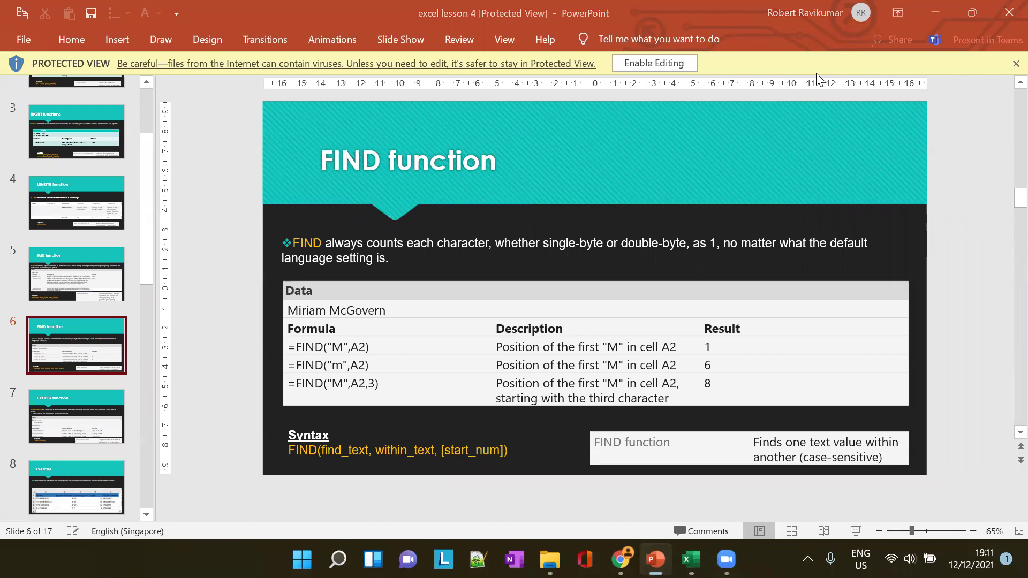
key(alt+Tab)
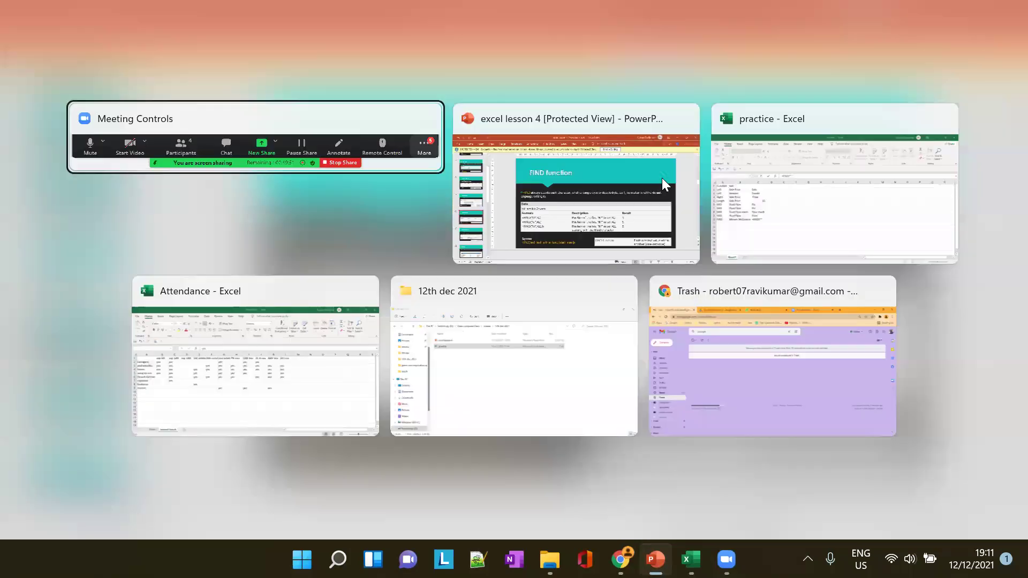
click(661, 178)
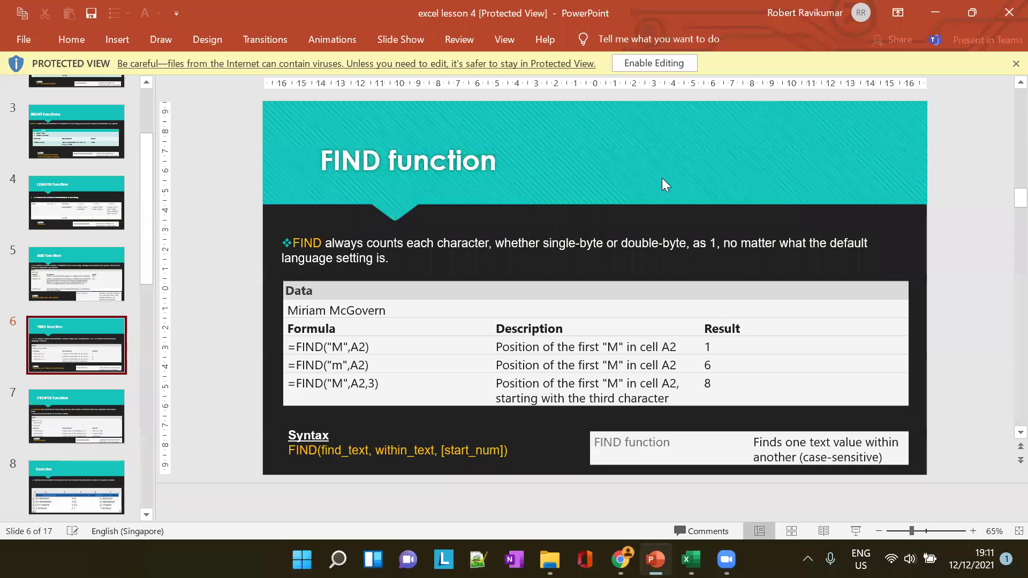
mouse_move(690, 559)
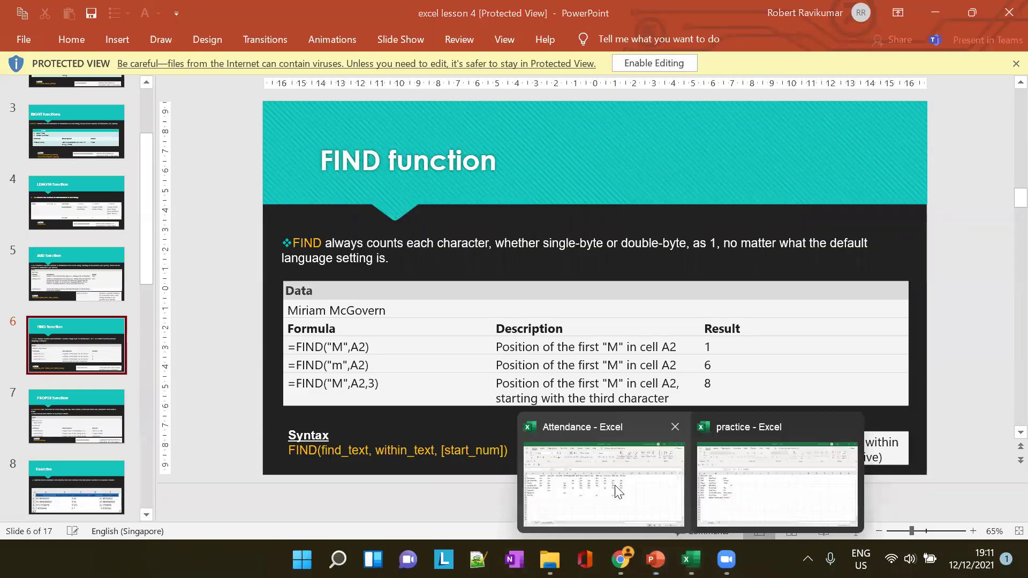
click(678, 490)
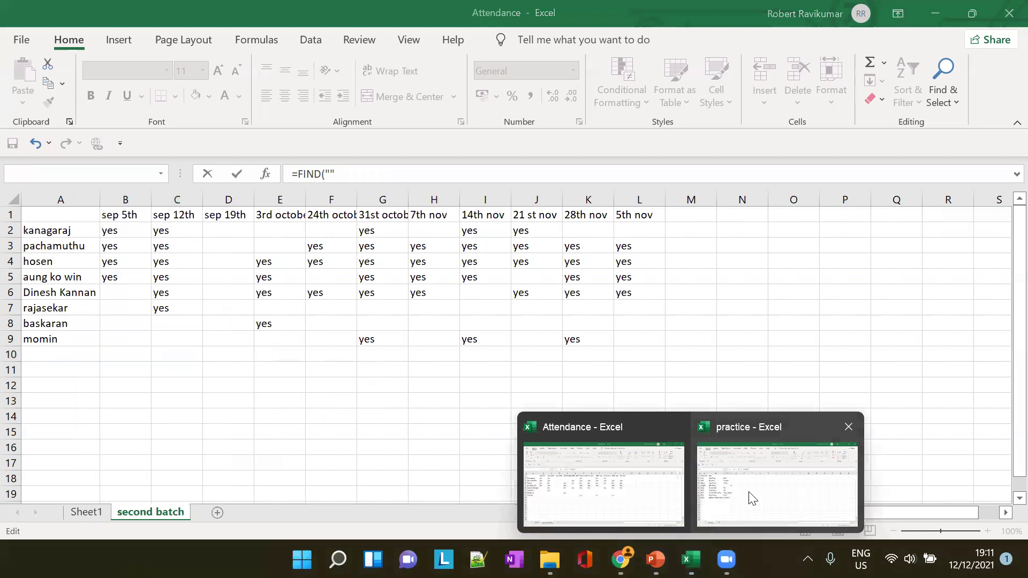
click(753, 499)
Complete C10 as =FIND("M",B10), returning 1 for the first capital M
key(Left)
text(M)
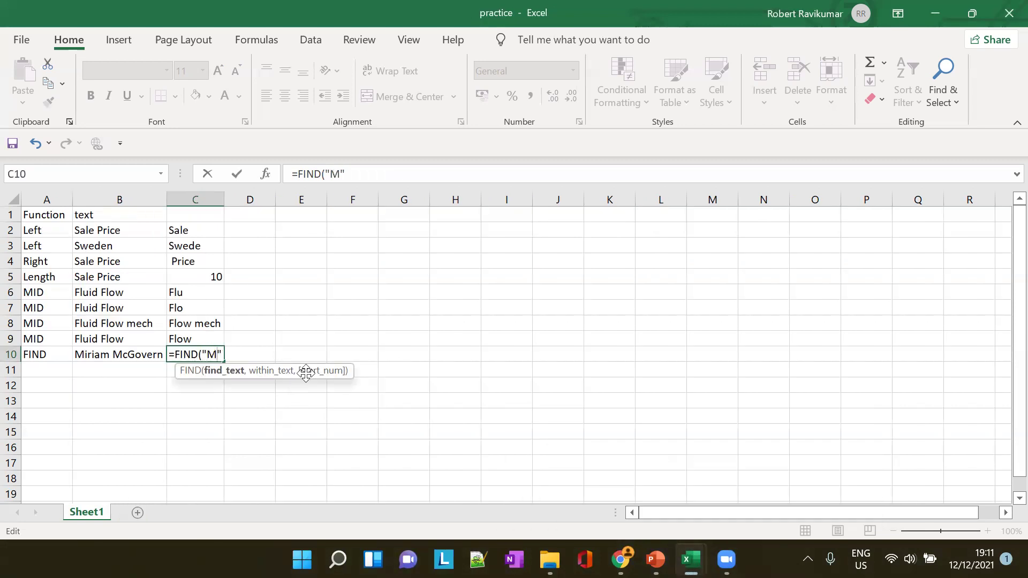
key(Right)
text(,)
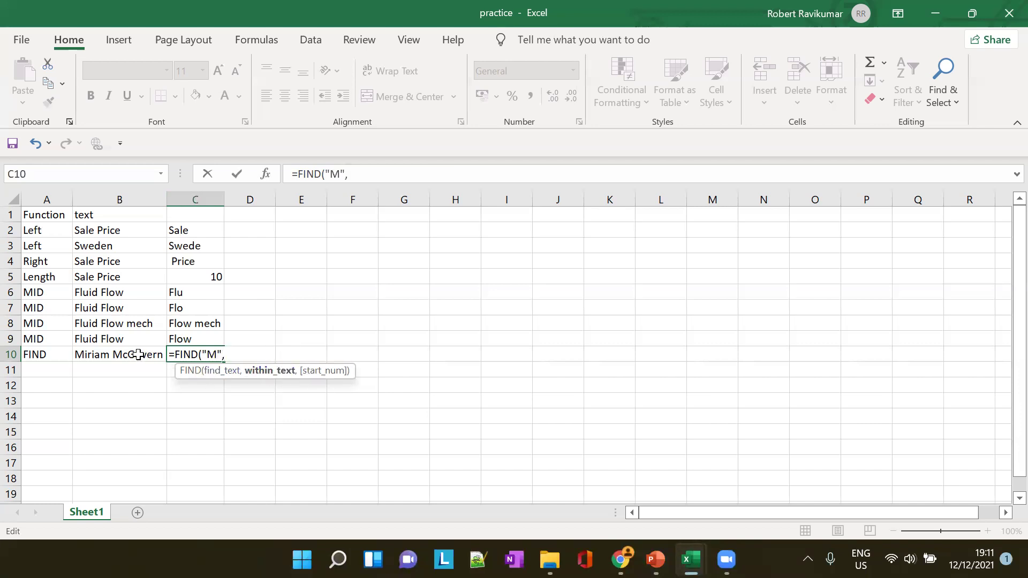
text(B10)
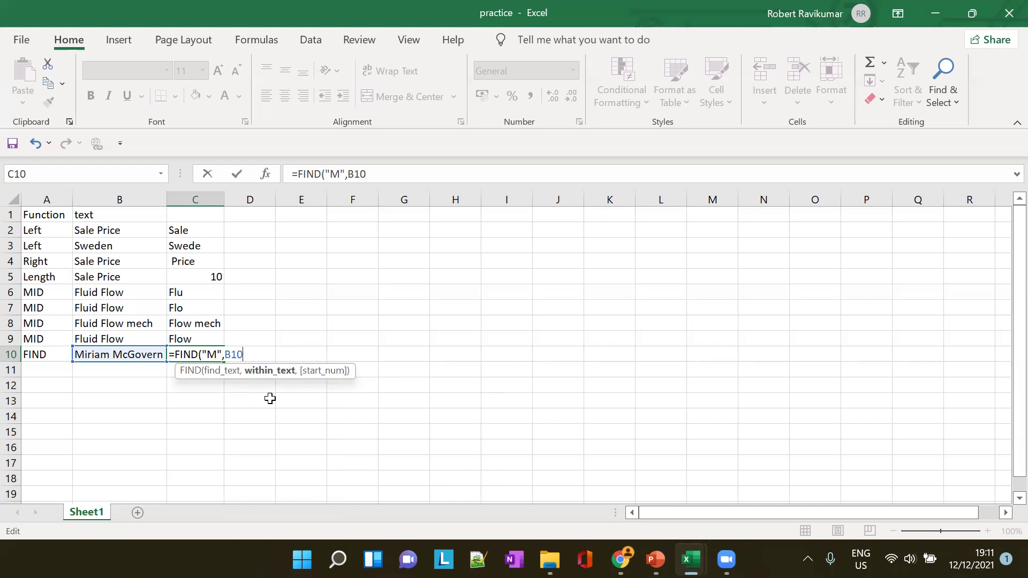
text())
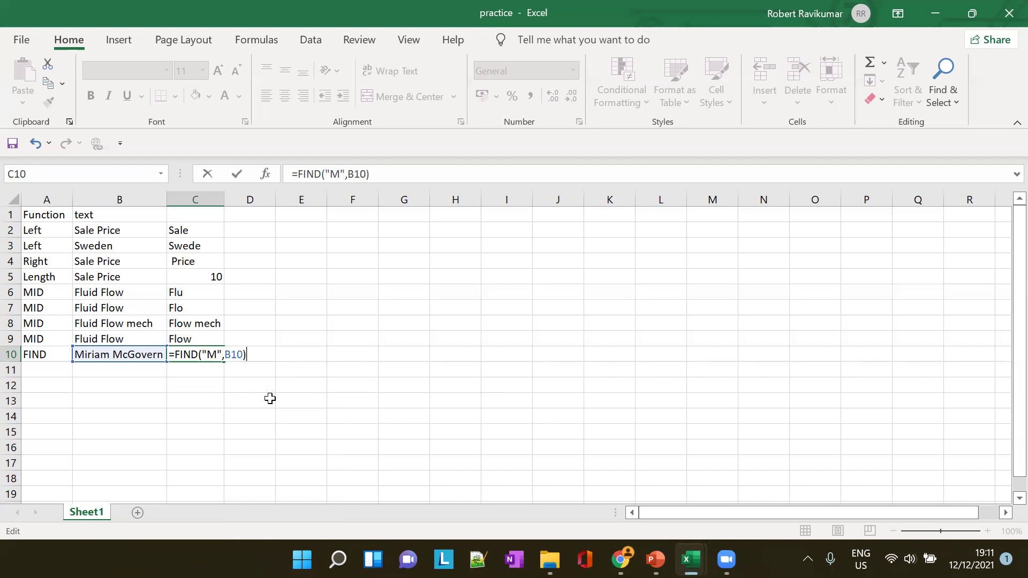
key(Tab)
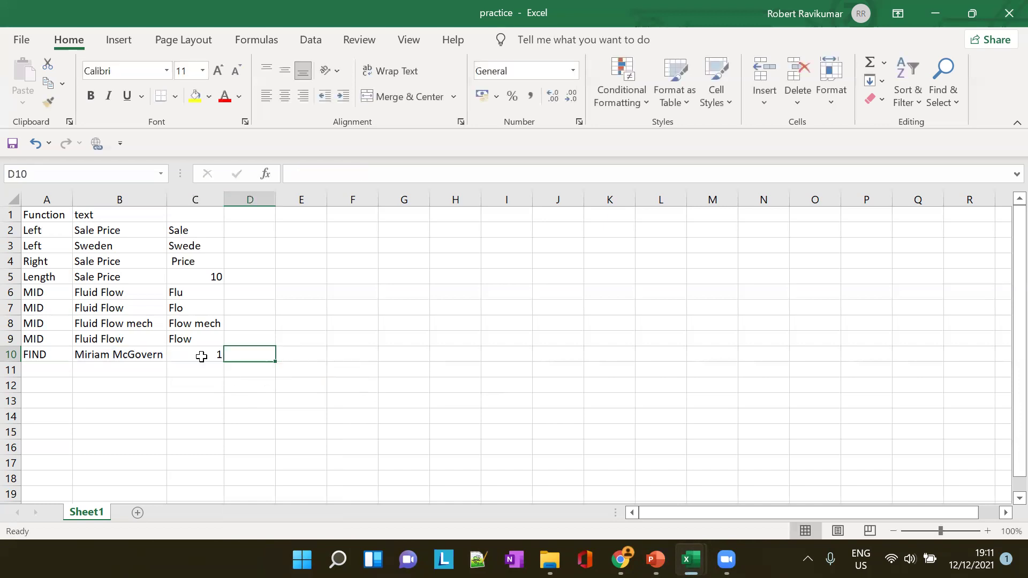
click(50, 372)
Label A11 'FIND' and begin a =FIND("" formula in B11 past the arguments warning
text(FIND)
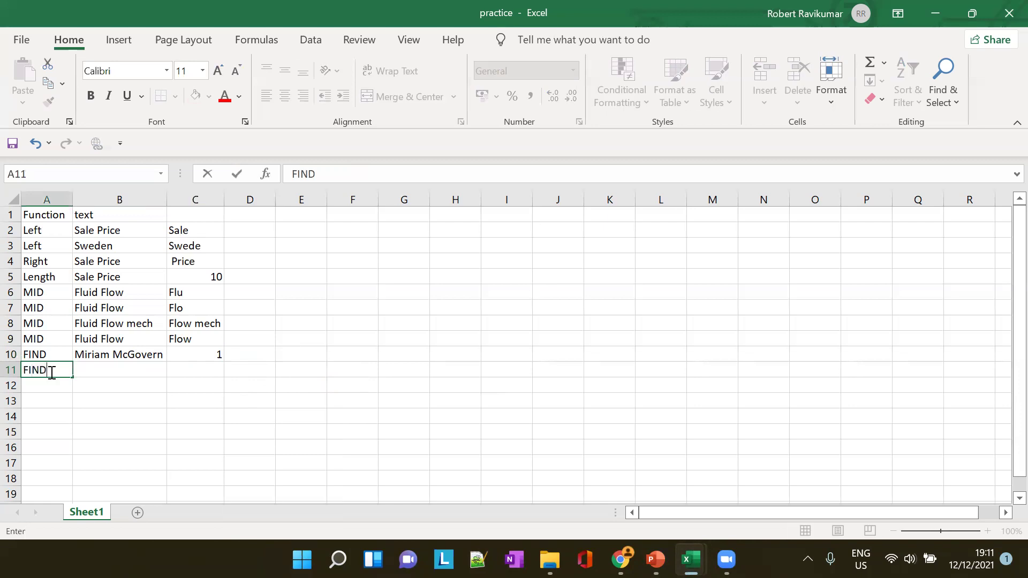
text(=)
key(BackSpace)
key(Tab)
text(=)
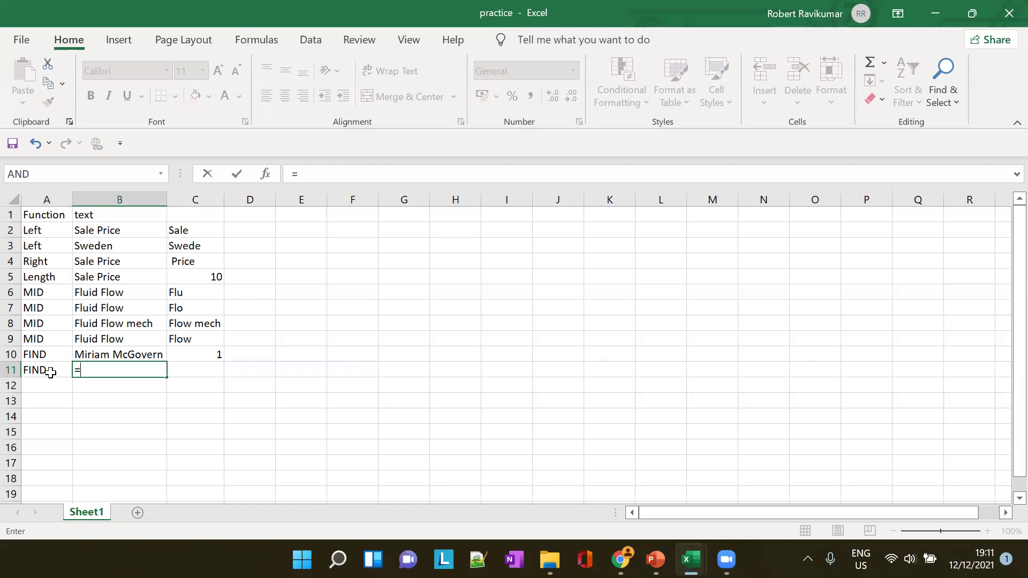
text(FIN)
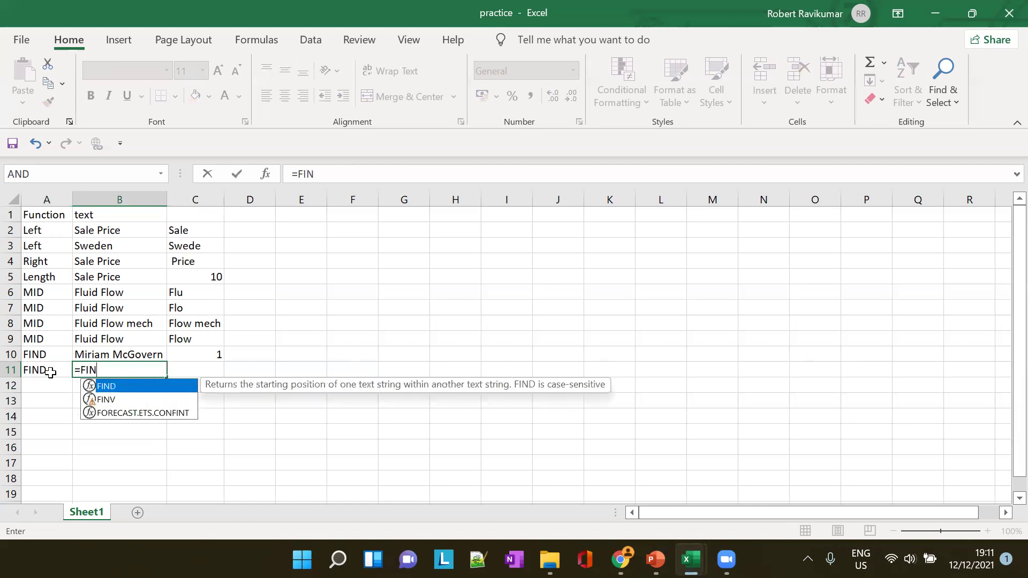
key(Tab)
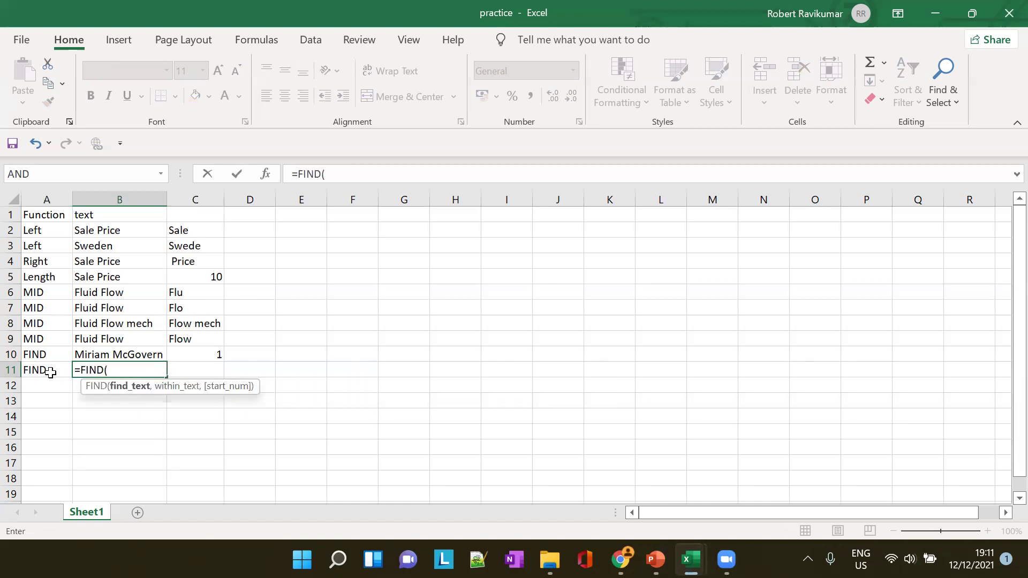
text("")
key(Return)
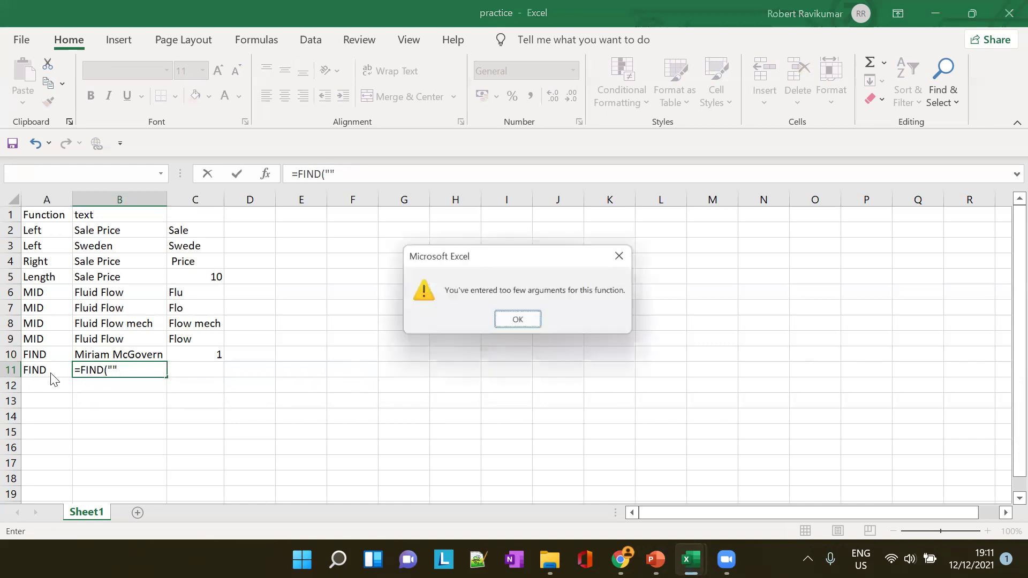
key(Return)
Add "M" and a partial B argument to B11's formula, toggling it with undo and redo
key(Left)
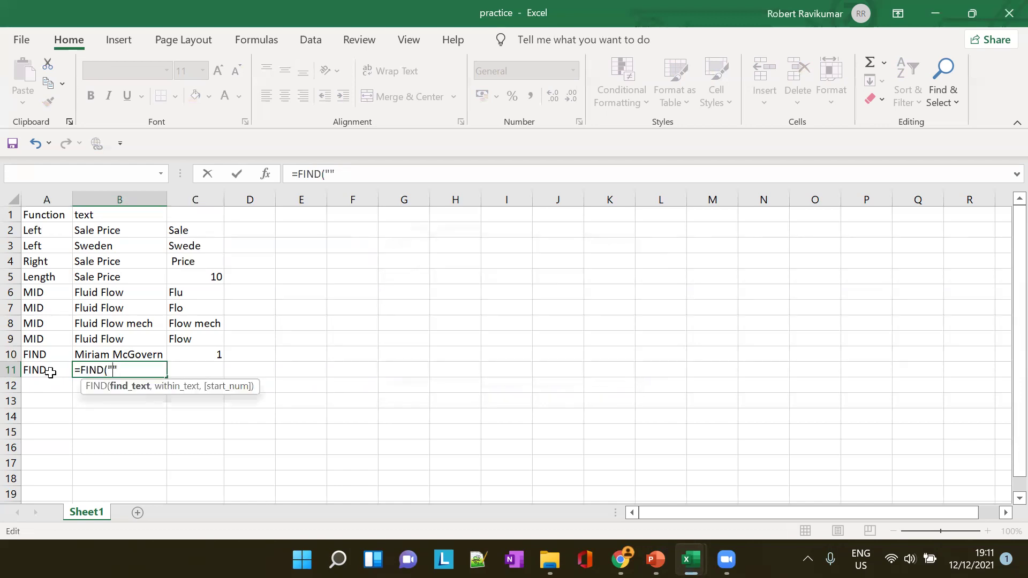
text(M)
key(Right)
text(,B)
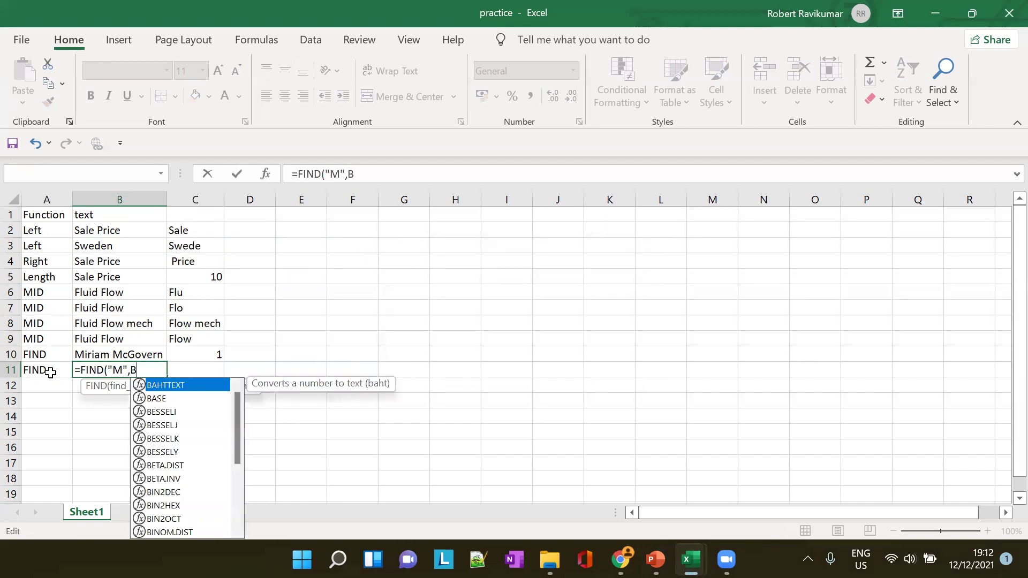
key(ctrl+z)
key(ctrl+y)
key(ctrl+z)
key(ctrl+y)
key(ctrl+z)
key(ctrl+y)
Give C1 the header 'Result' and clear the broken formula out of B11
click(194, 214)
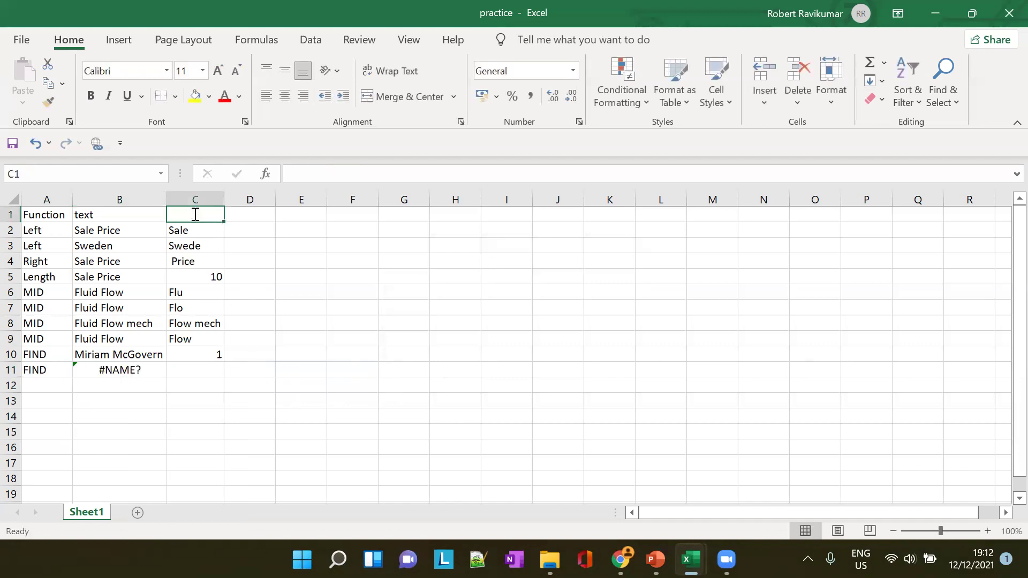
text(Result)
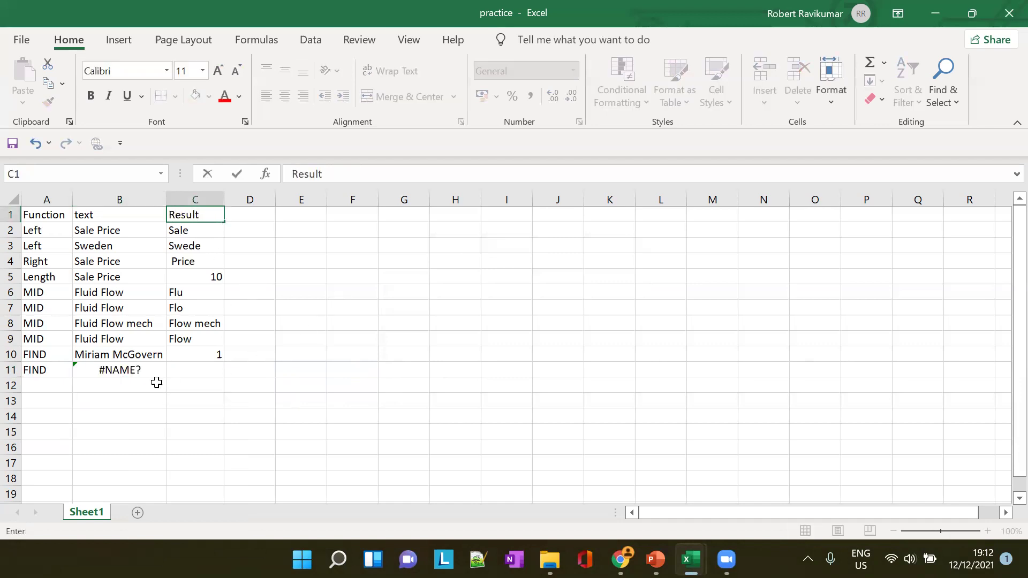
click(141, 370)
key(BackSpace)
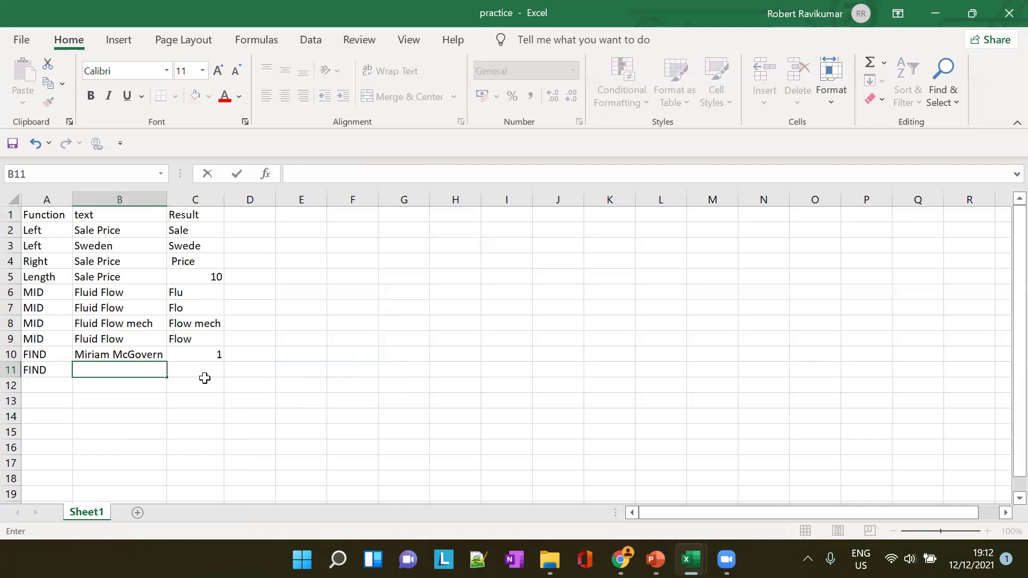
click(204, 380)
Copy the name from B10 into B11
click(151, 355)
key(ctrl+c)
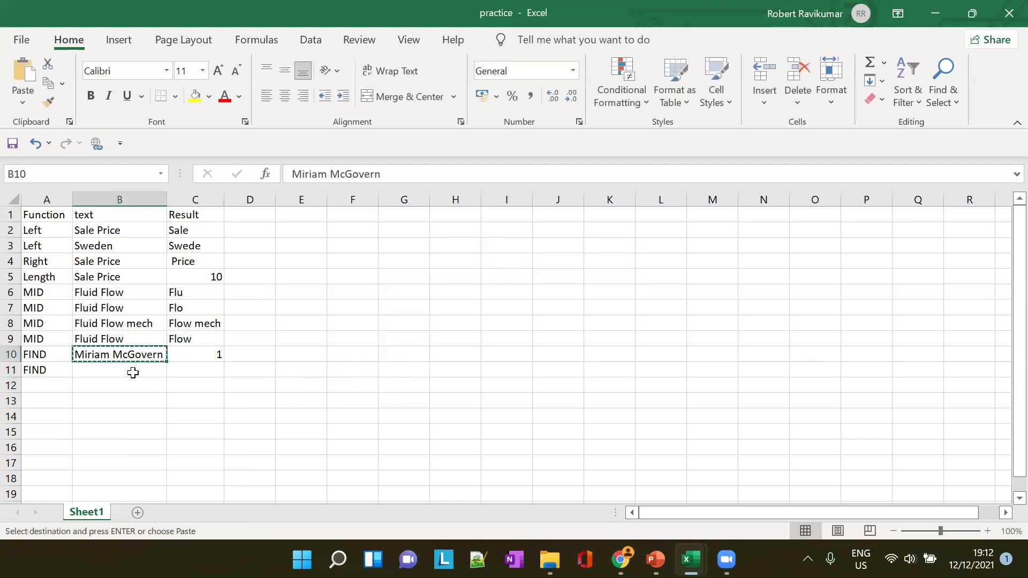
click(131, 369)
key(ctrl+v)
Enter =FIND("M",B11,3) in C11, returning 8
click(202, 375)
text(=)
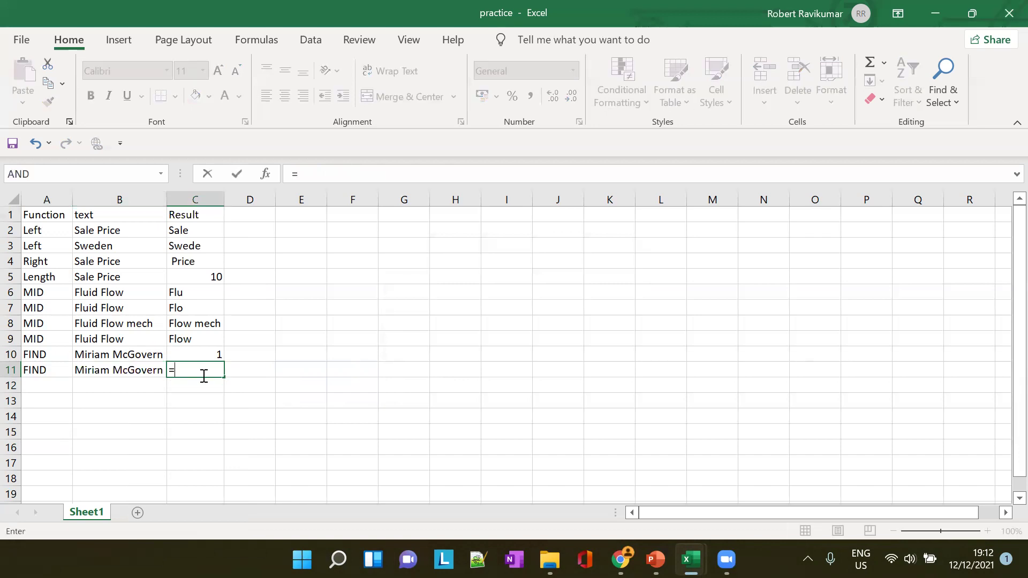
text(FIND()
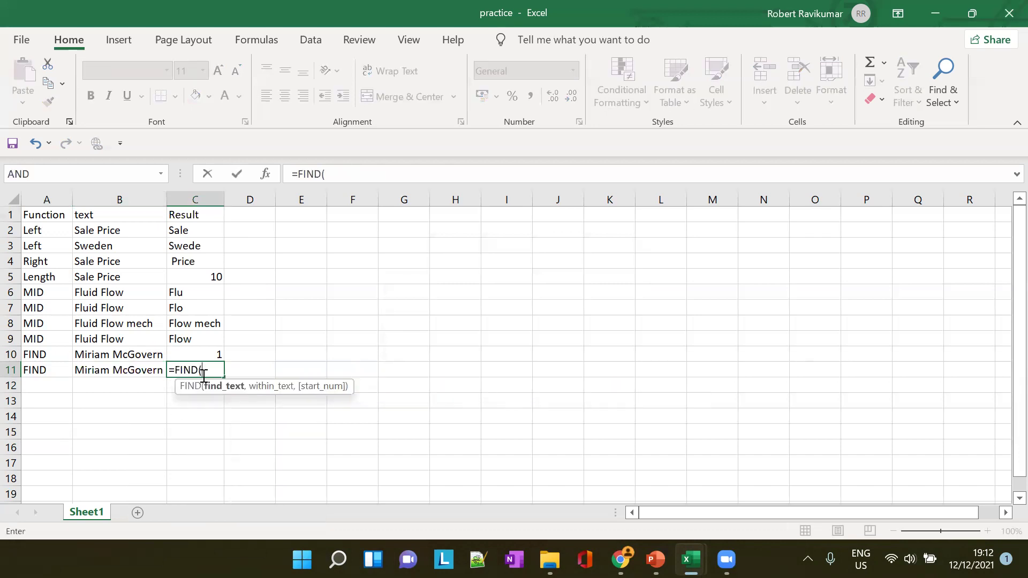
text("")
key(Return)
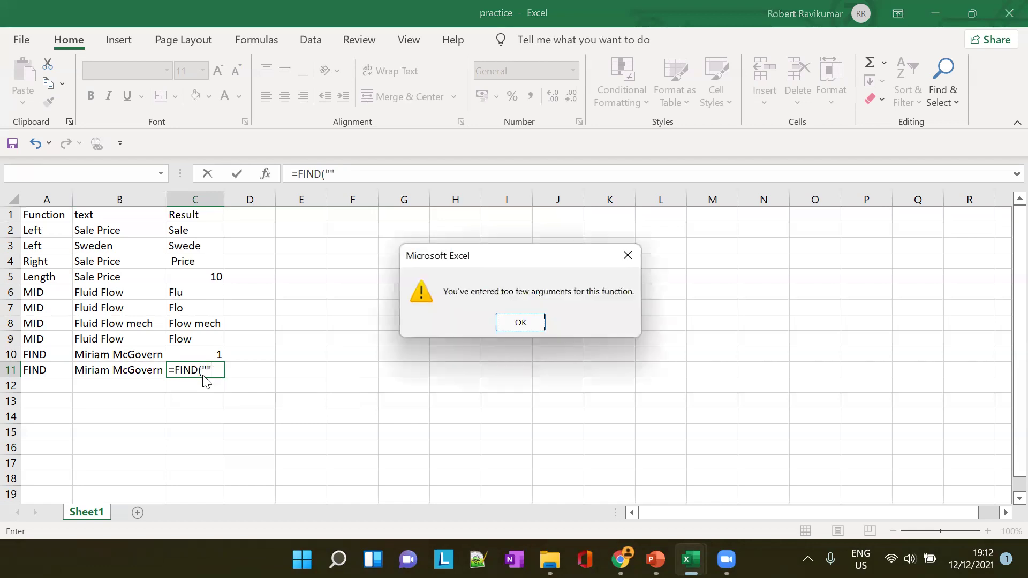
key(Return)
click(204, 376)
text(M")
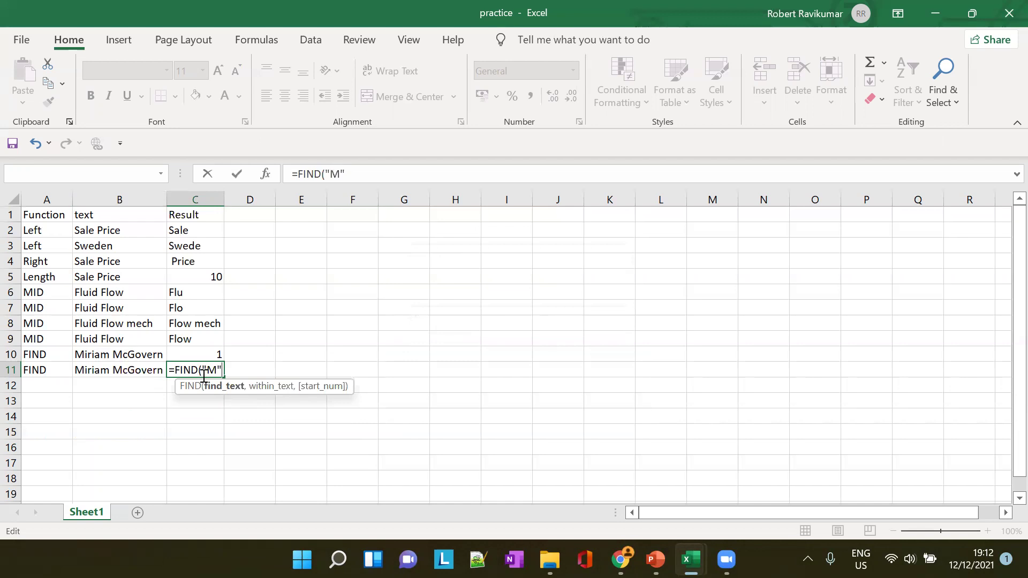
text(,)
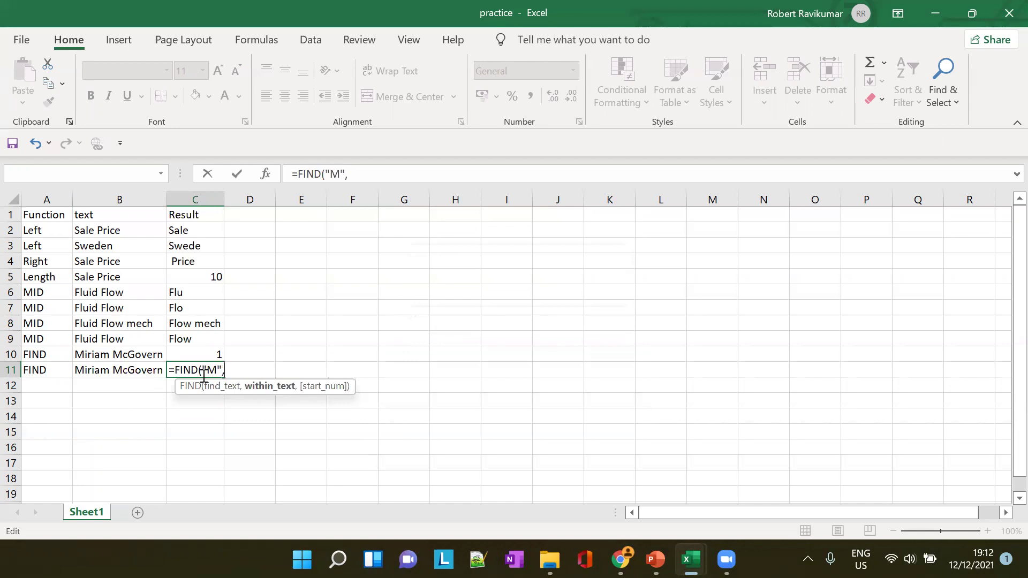
text(B1)
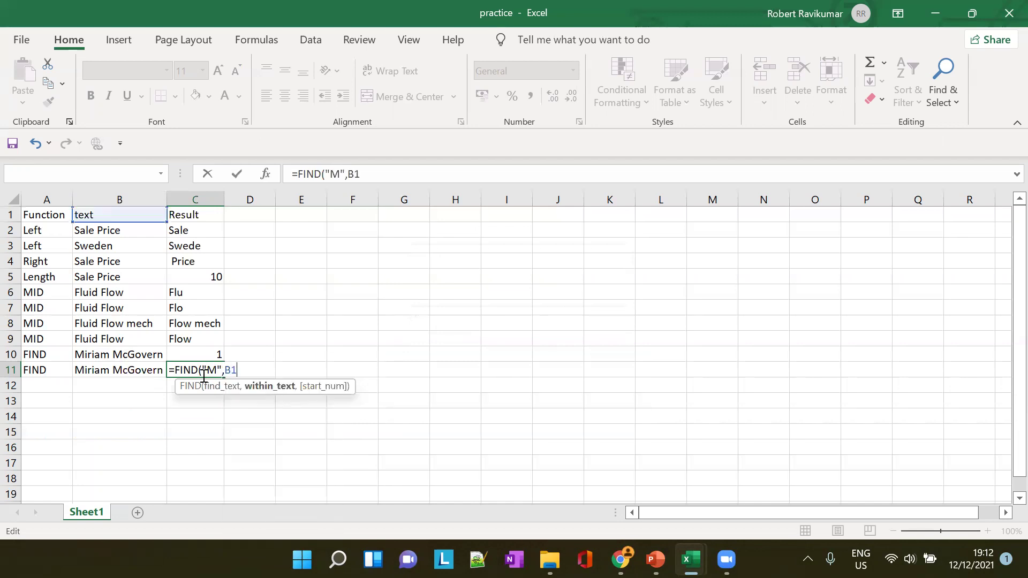
text(1,)
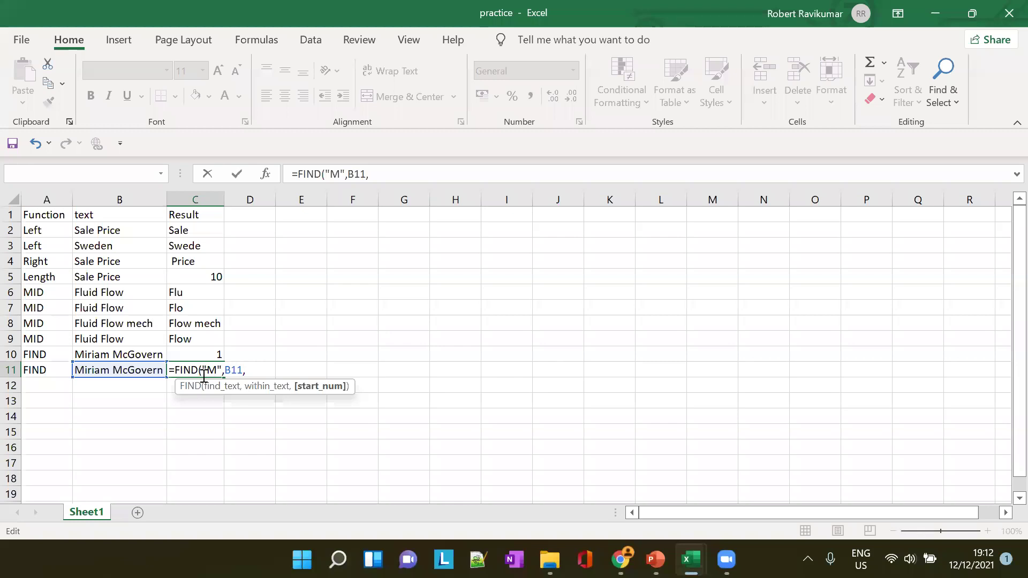
text(3))
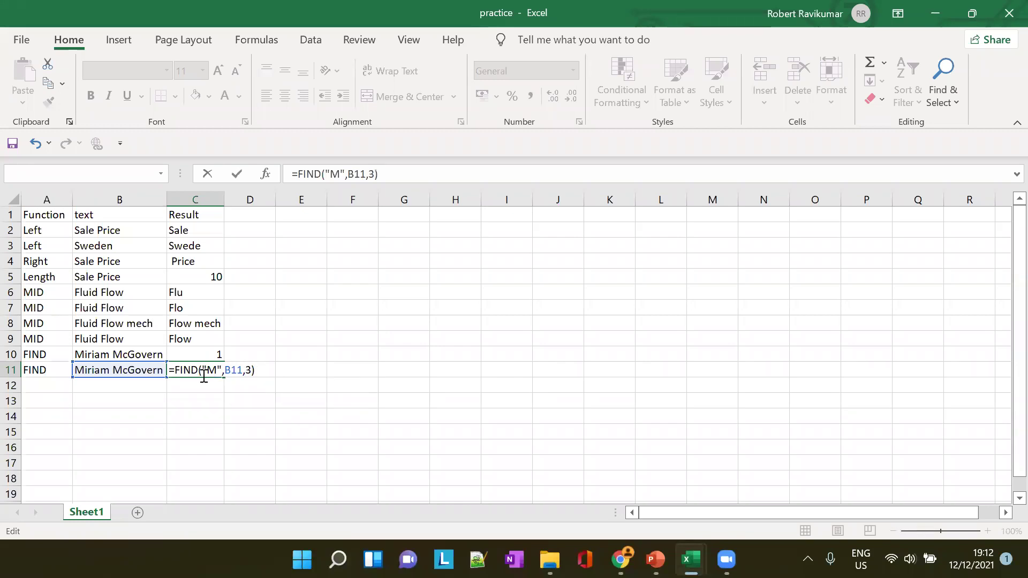
key(Tab)
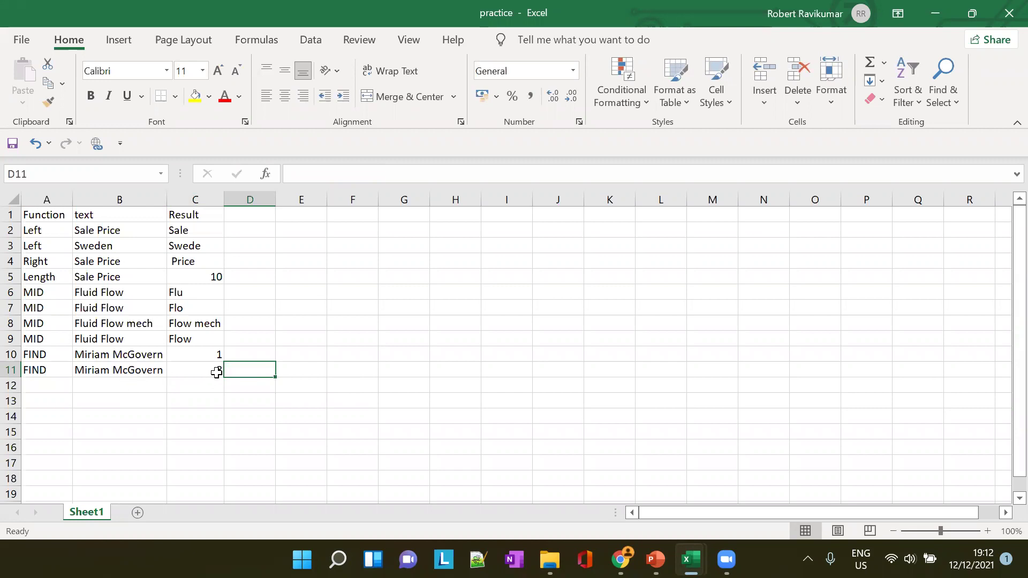
Compare the formulas in C9, C10 and C11, especially the FIND start position
click(200, 345)
click(200, 355)
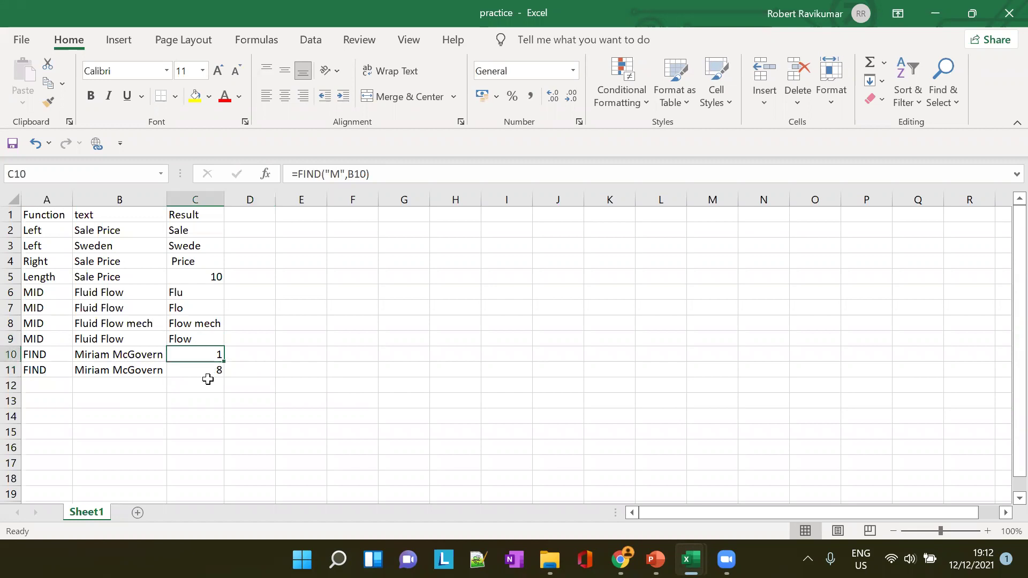
click(214, 367)
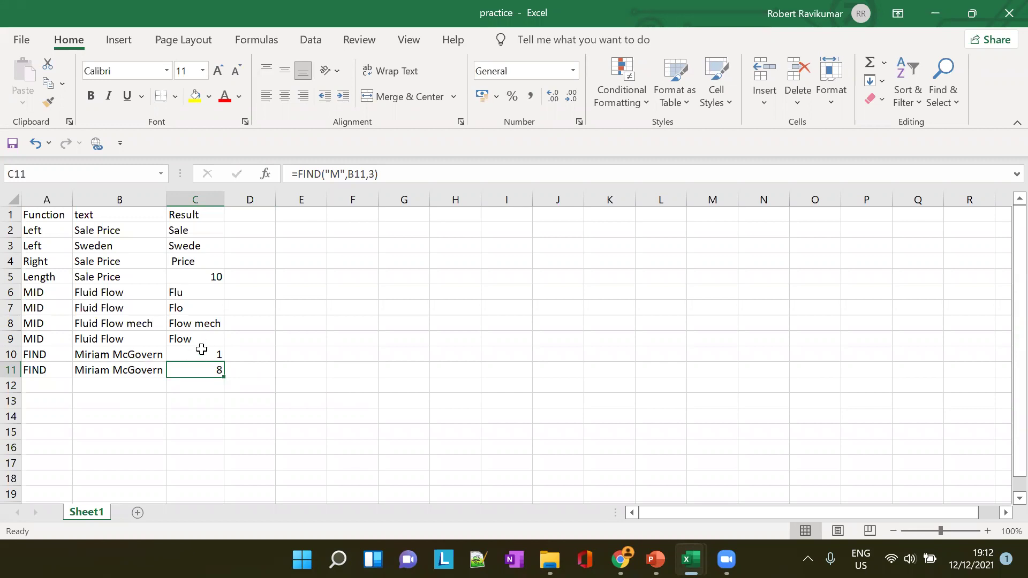
click(218, 357)
click(215, 369)
click(212, 356)
click(212, 383)
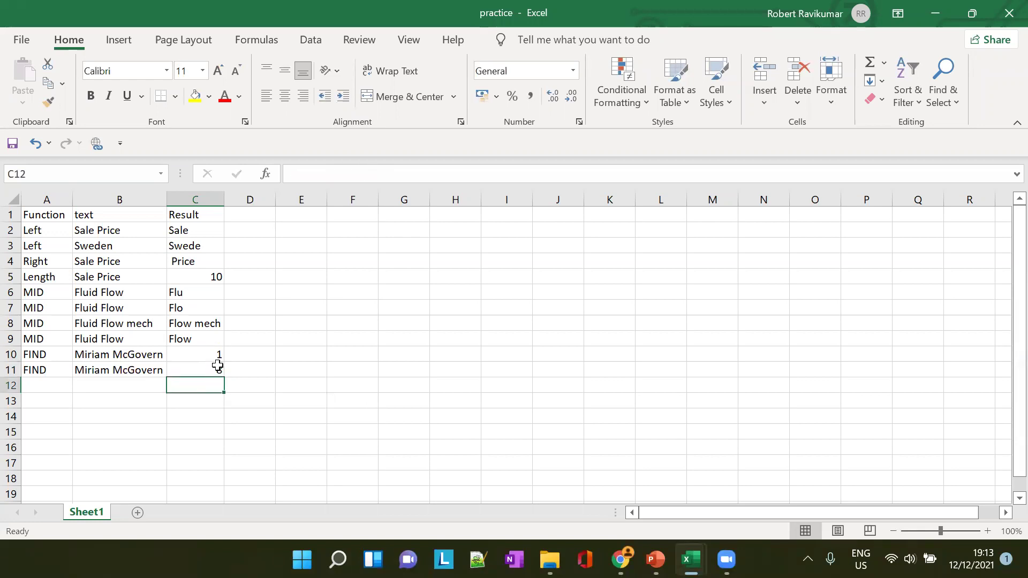
click(213, 358)
click(209, 375)
click(207, 357)
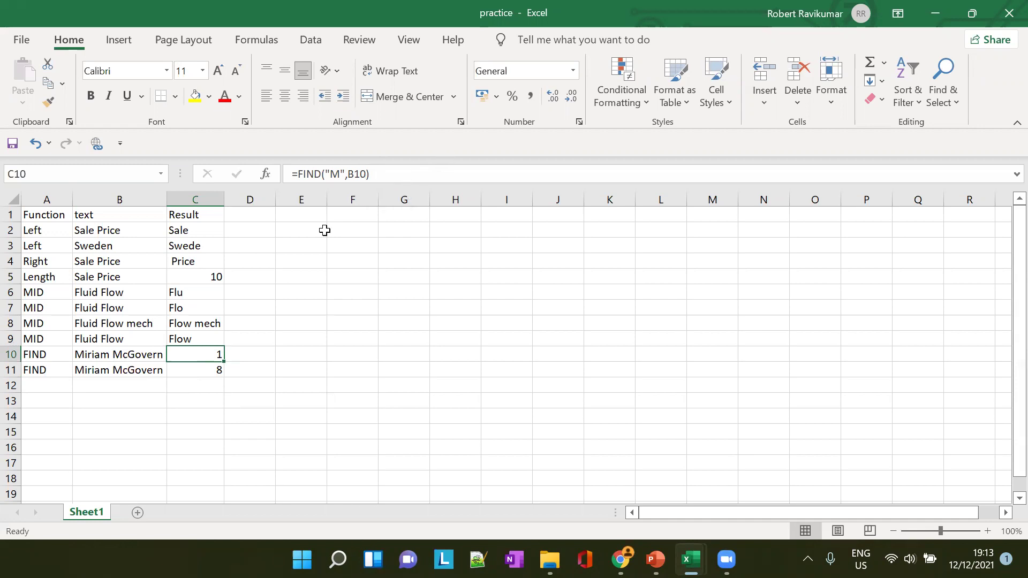
Examine the name text in B10 and B11, counting from the third character
click(83, 355)
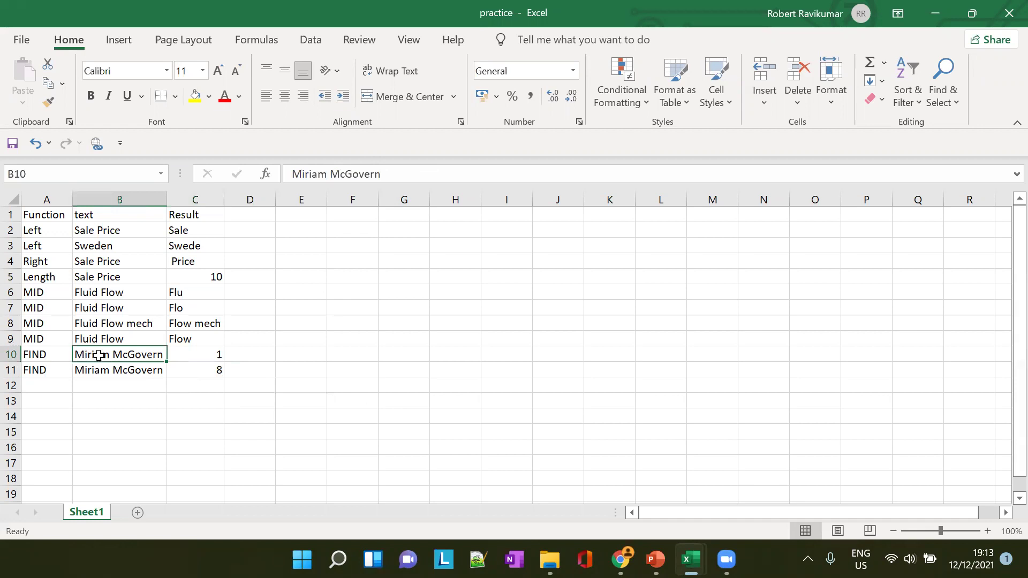
click(291, 170)
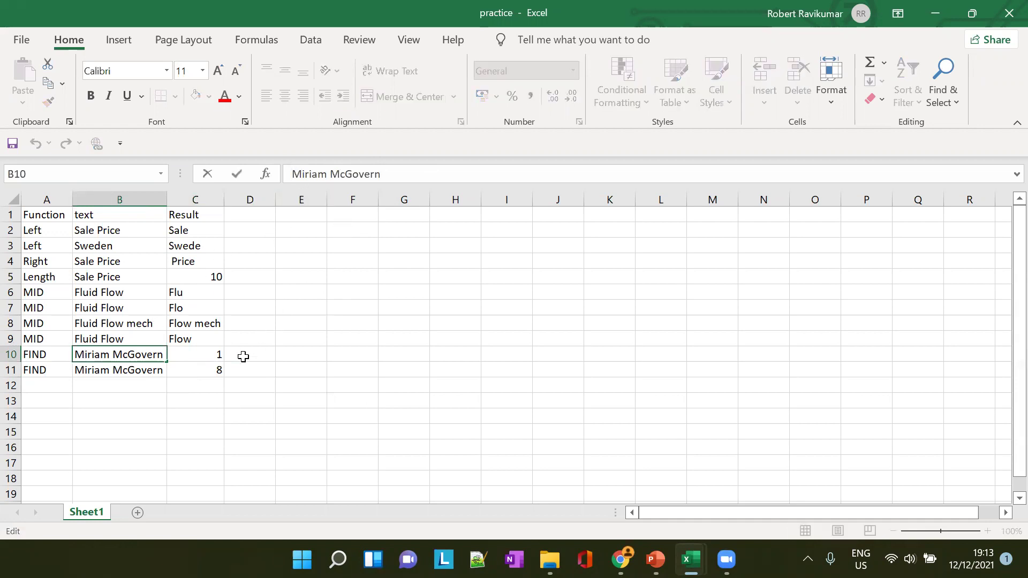
click(214, 368)
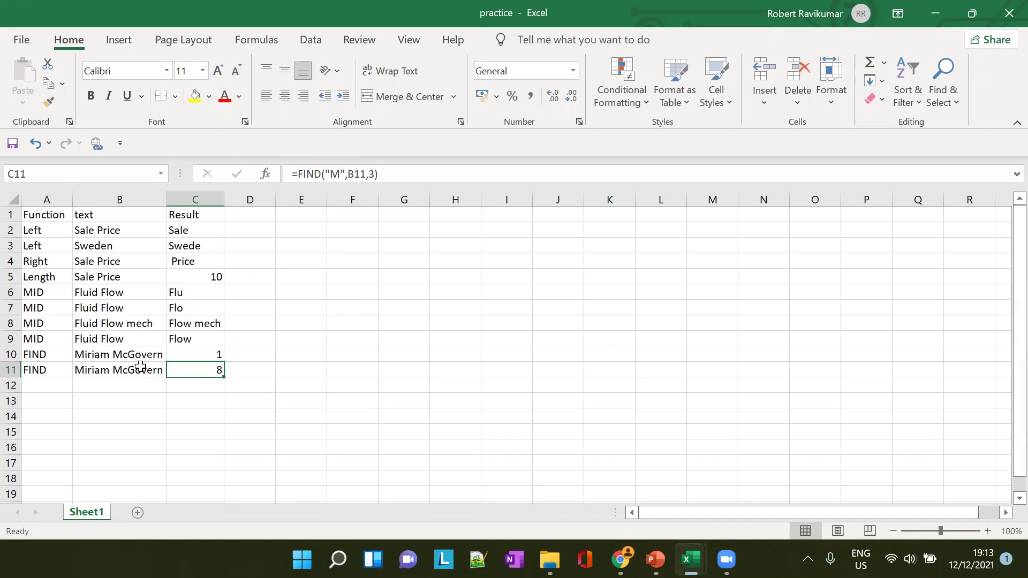
click(140, 366)
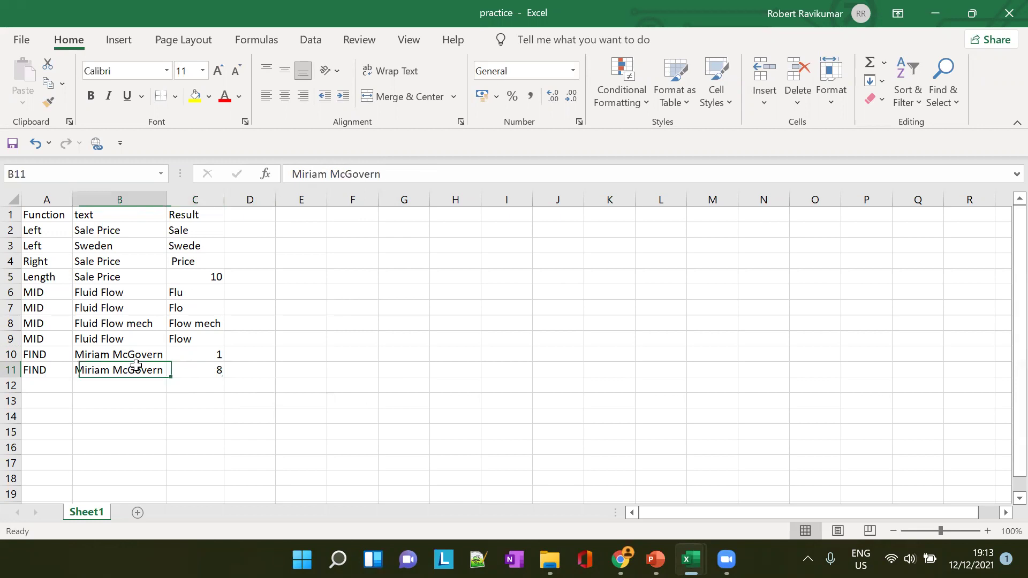
click(290, 174)
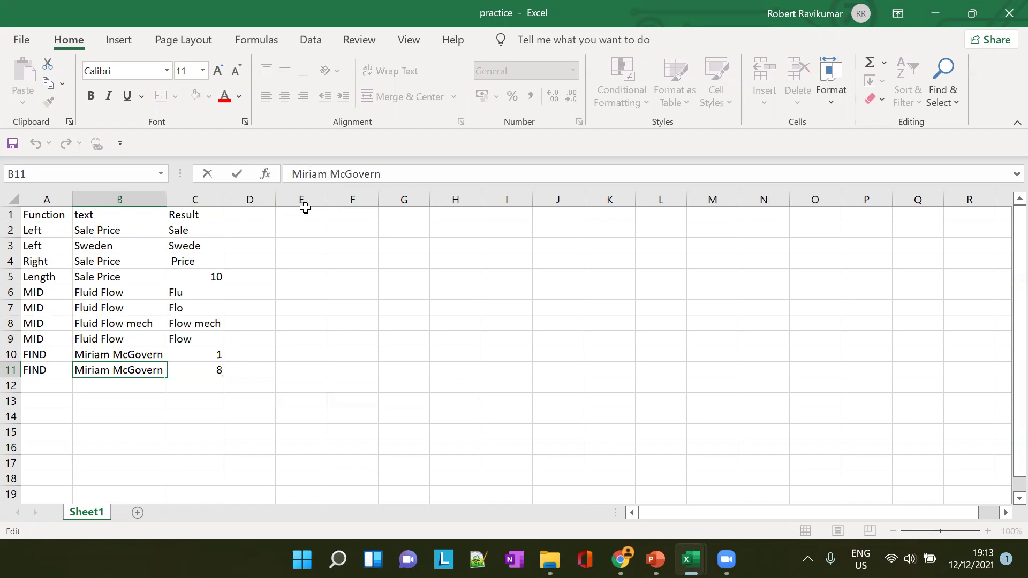
key(shift+Right)
key(shift+Right)
key(shift+Right)
key(shift+Right)
key(shift+Right)
key(shift+Right)
key(shift+Right)
key(shift+Right)
key(shift+Right)
key(shift+Right)
key(shift+Right)
key(shift+Right)
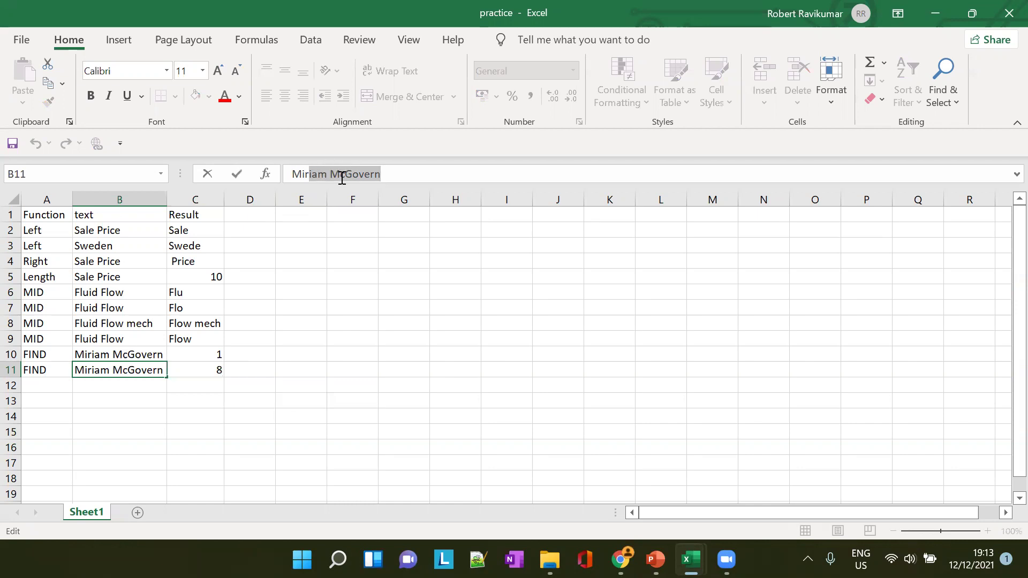
click(339, 178)
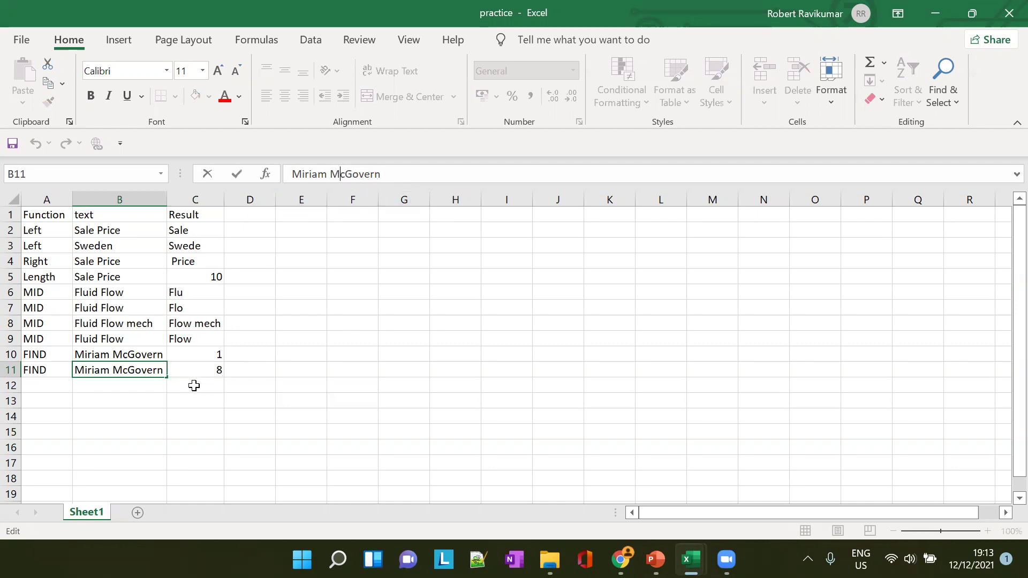
click(208, 369)
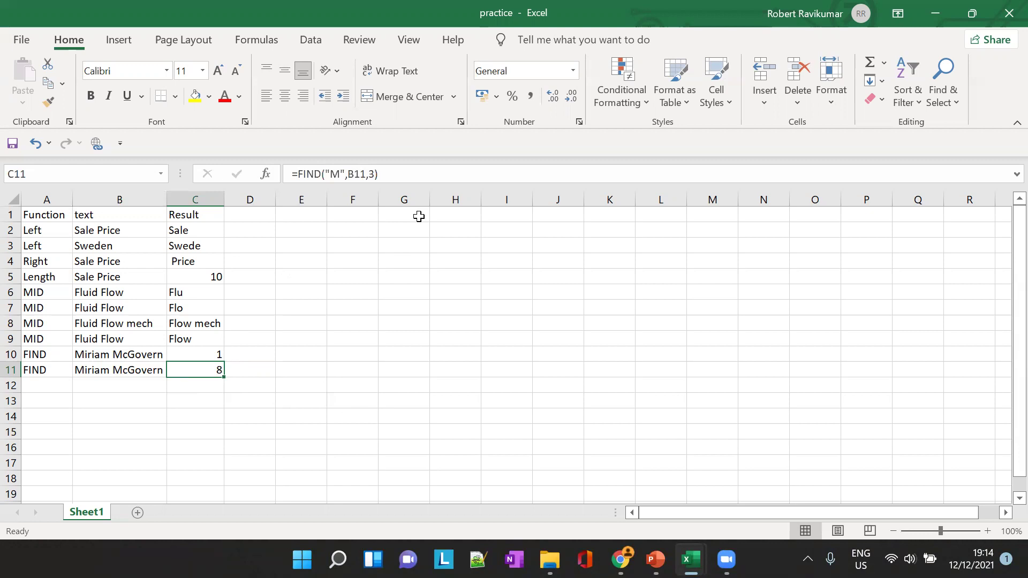
Append an extra M to B11's name and fit column B to it
click(126, 376)
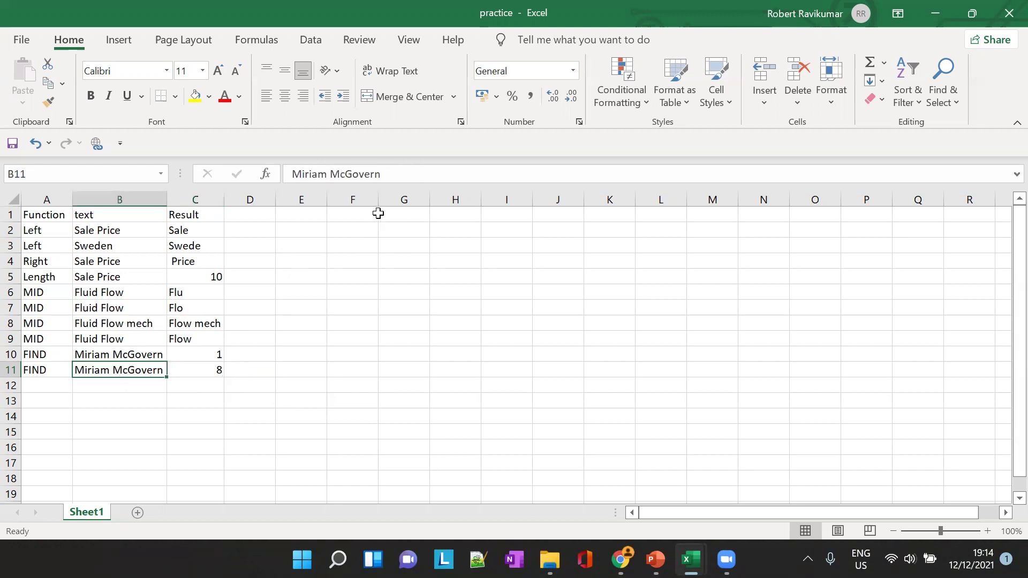
click(398, 178)
text(M)
key(Tab)
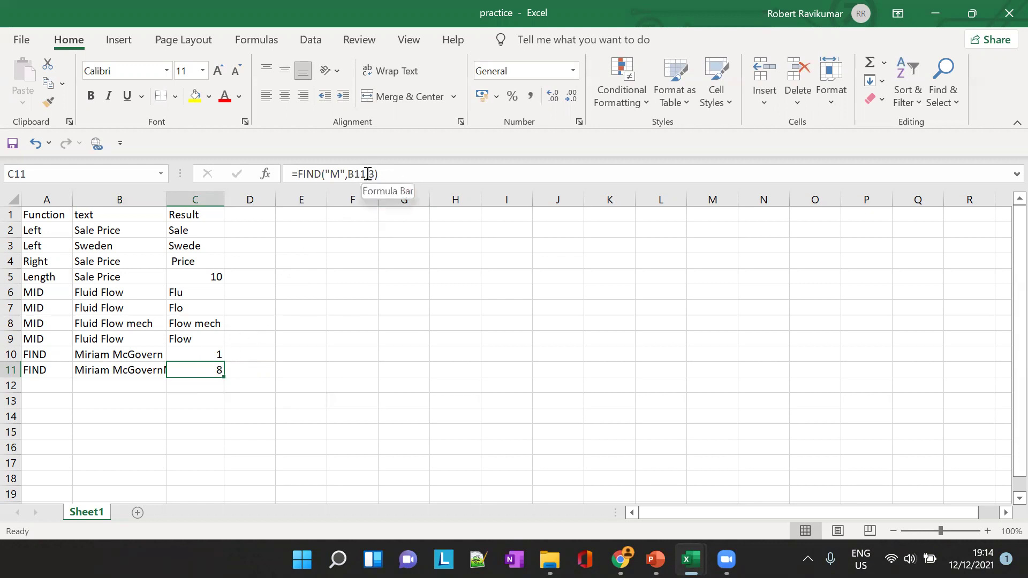
double_click(166, 199)
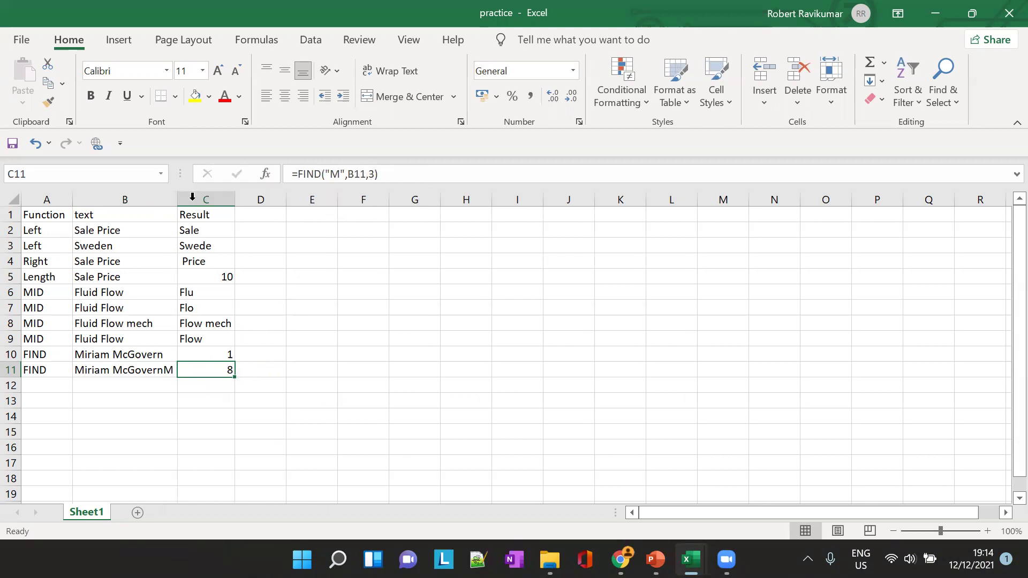
Change C11's start position from 3 to 9 so =FIND("M",B11,9) returns 16
click(369, 174)
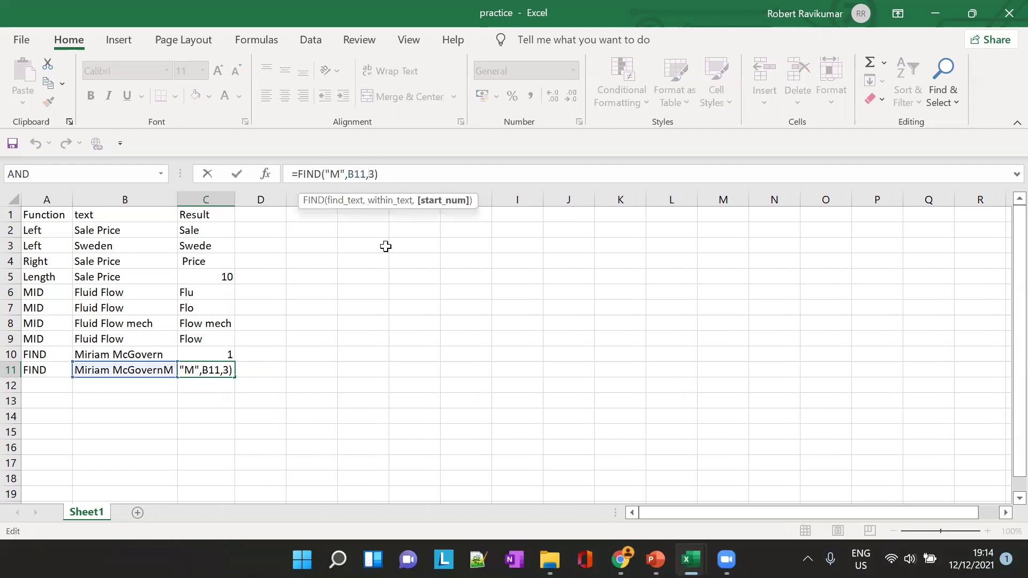
key(BackSpace)
text(9)
key(Tab)
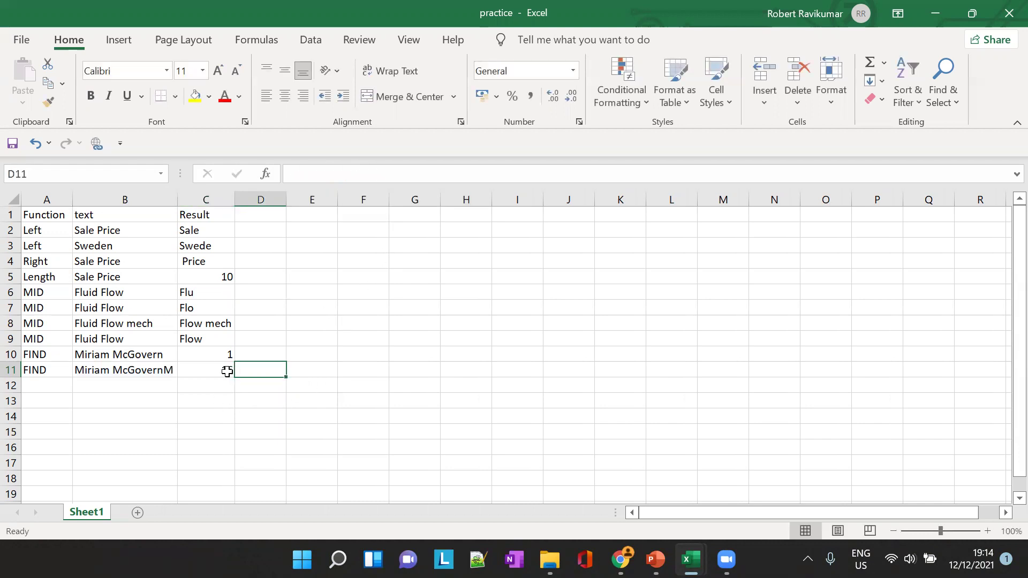
click(227, 369)
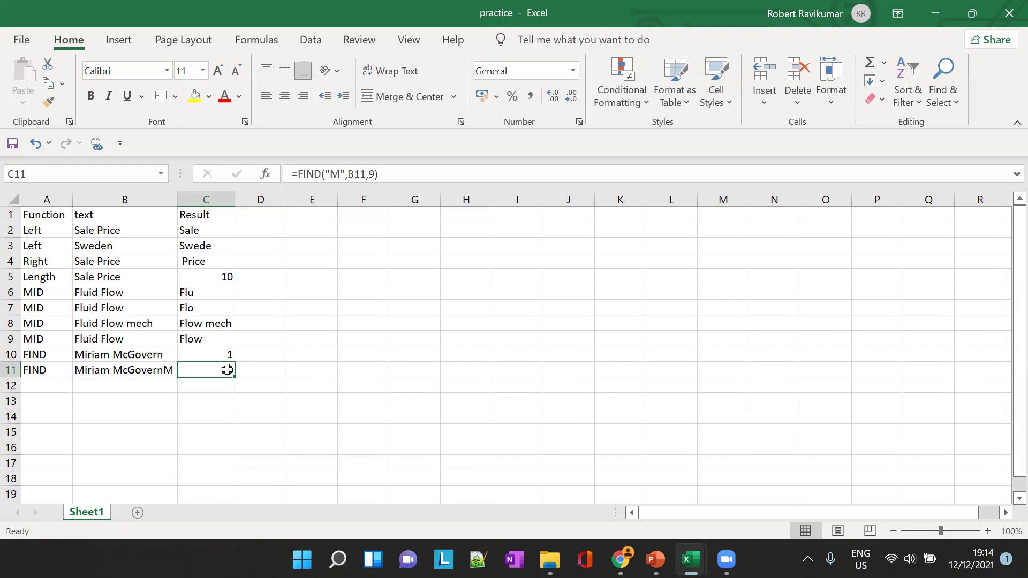
click(123, 372)
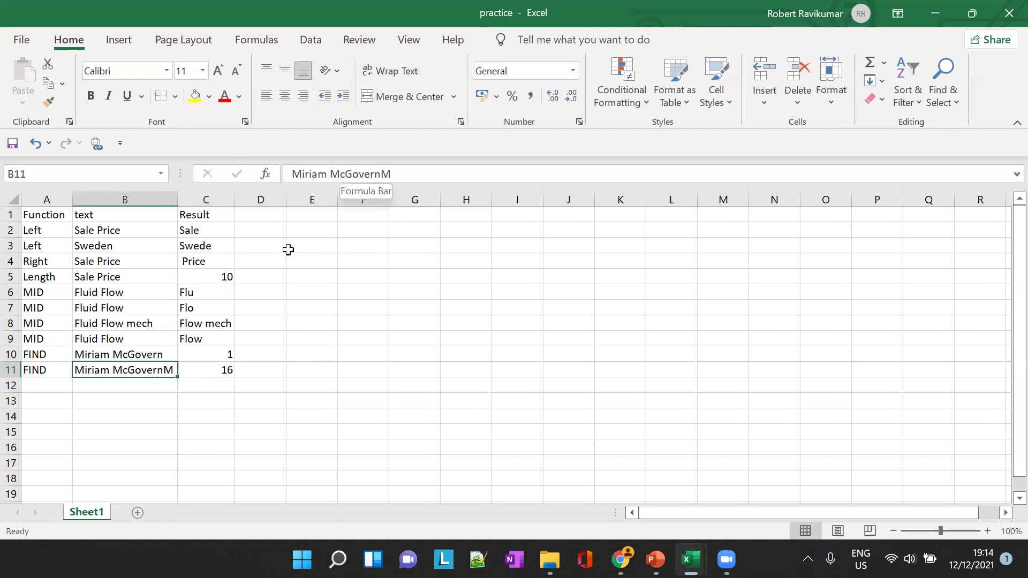
click(212, 387)
click(222, 370)
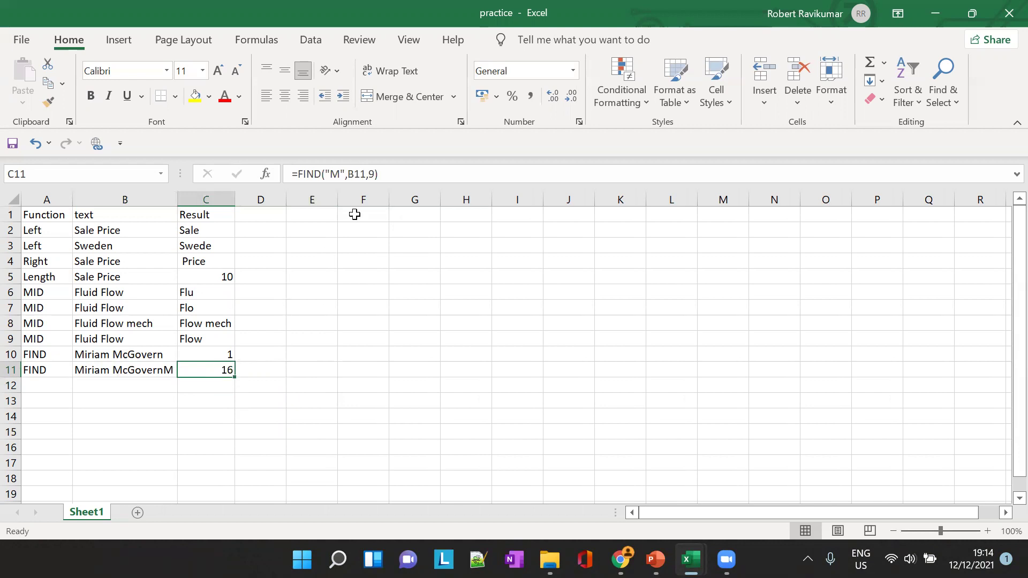
click(161, 371)
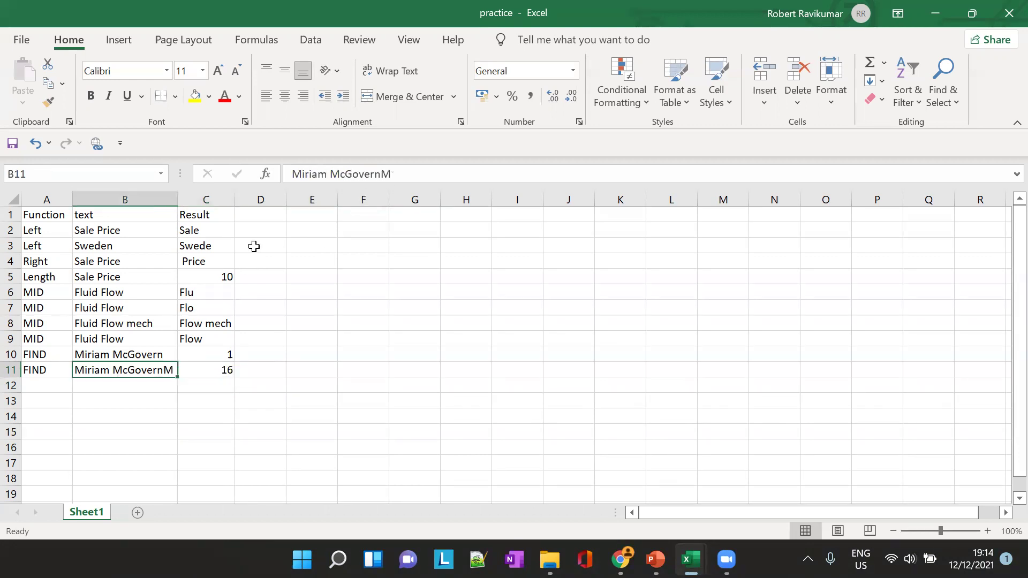
Delete the trailing M from B11's name so C11 returns #VALUE!
click(339, 174)
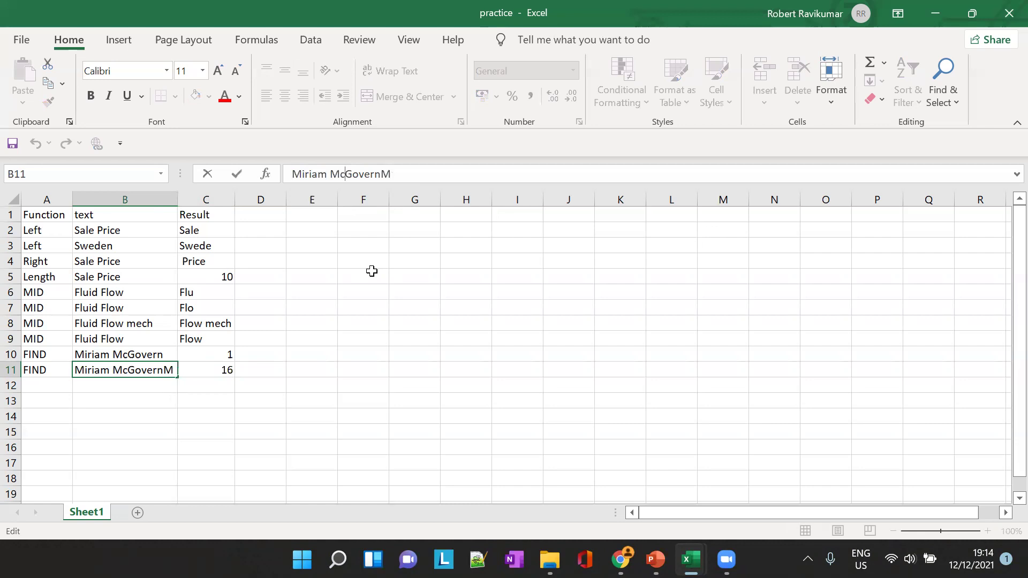
key(shift+Right)
key(shift+Right)
key(shift+Right)
key(shift+Right)
key(shift+Right)
key(shift+Right)
key(shift+Right)
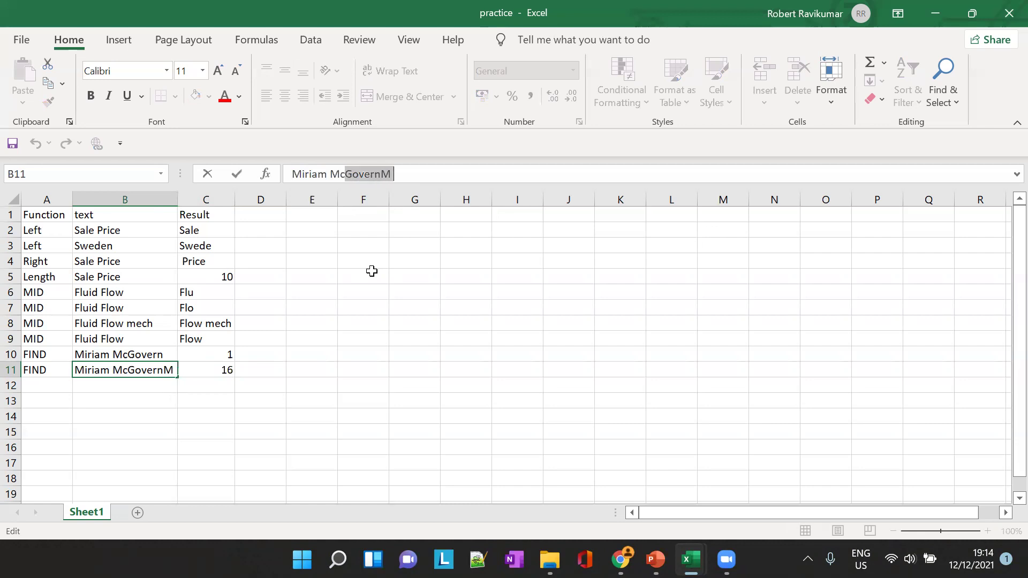
key(Right)
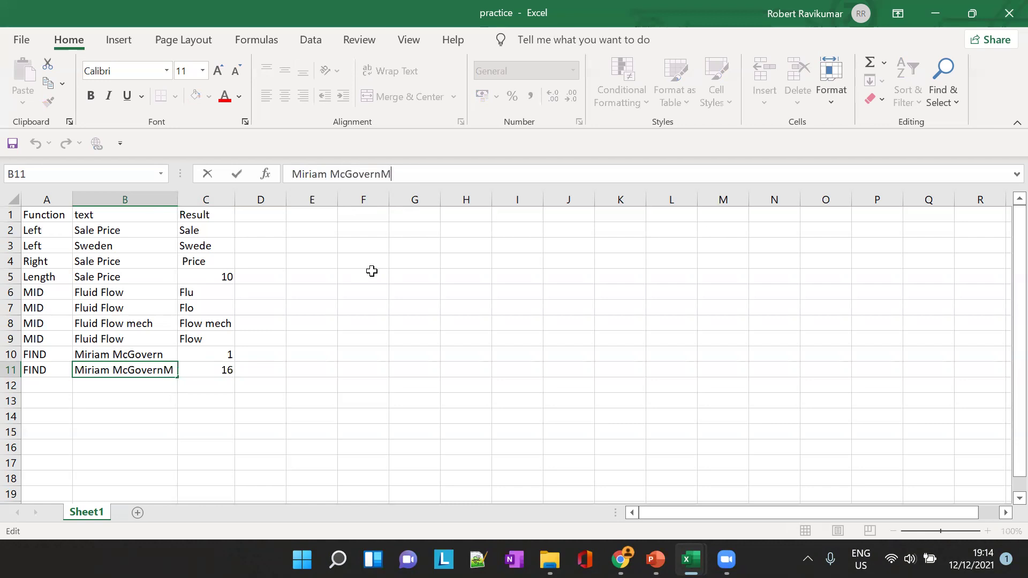
key(BackSpace)
key(Tab)
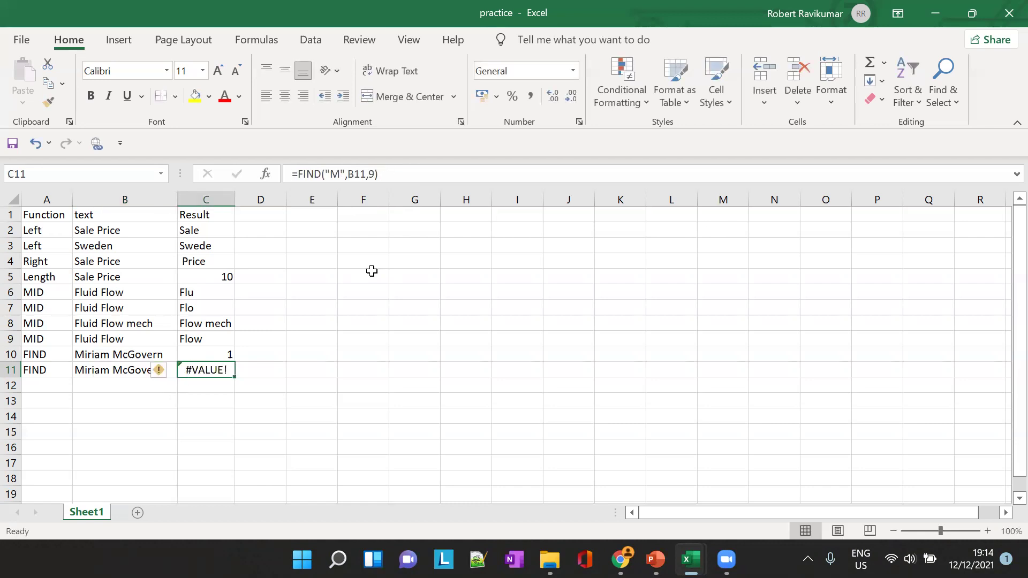
Open and dismiss the error-checking options for C11's #VALUE! result
click(241, 372)
click(213, 371)
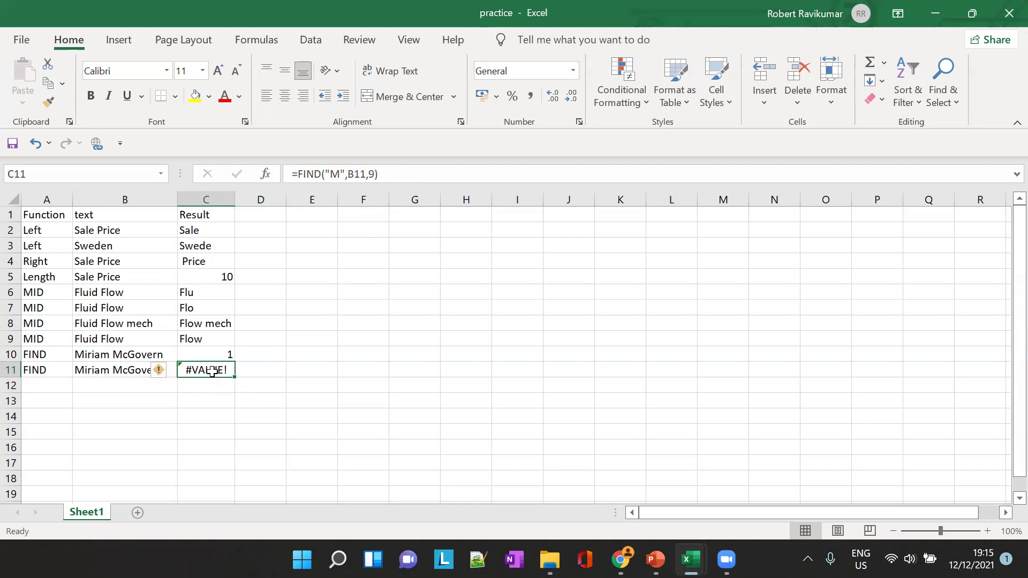
click(168, 375)
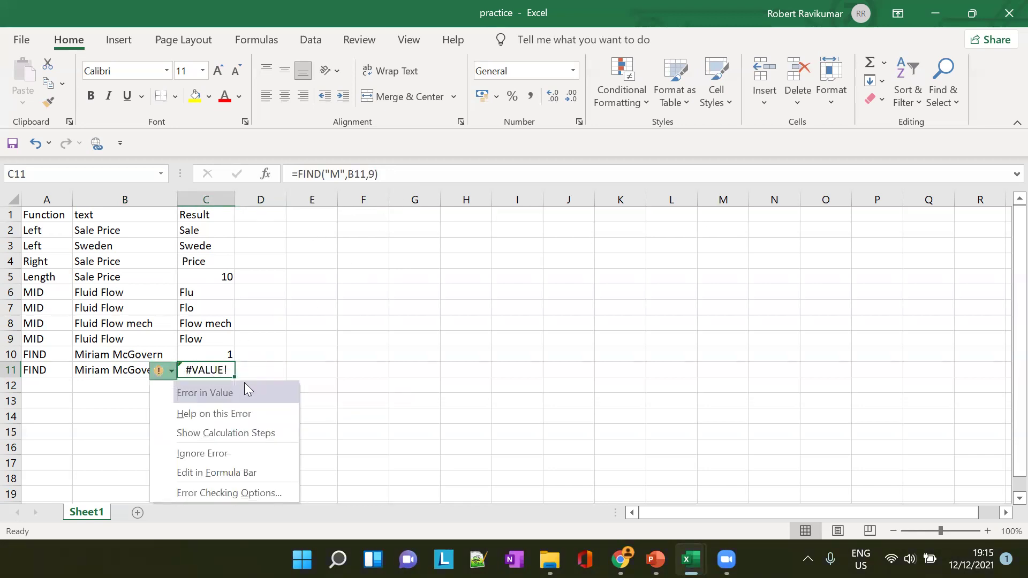
click(343, 352)
click(215, 372)
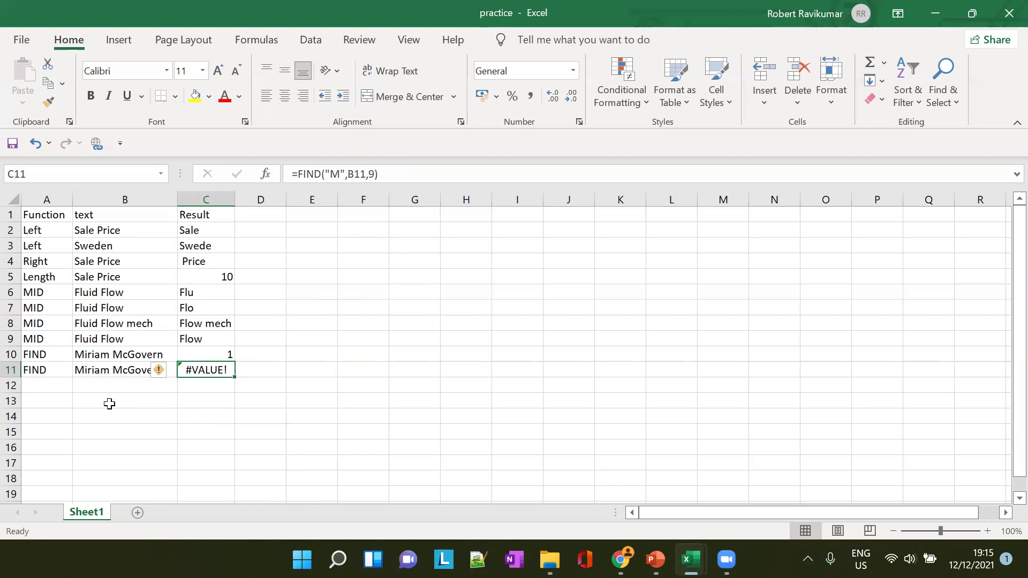
Select row 12, recheck the PowerPoint FIND slide, and return to the practice workbook
click(38, 386)
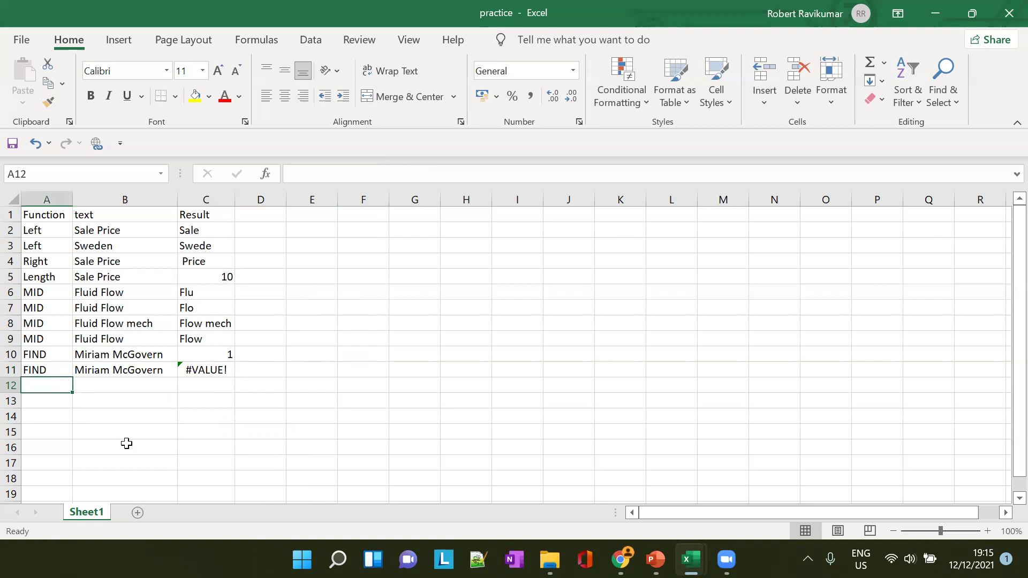
key(alt+Tab)
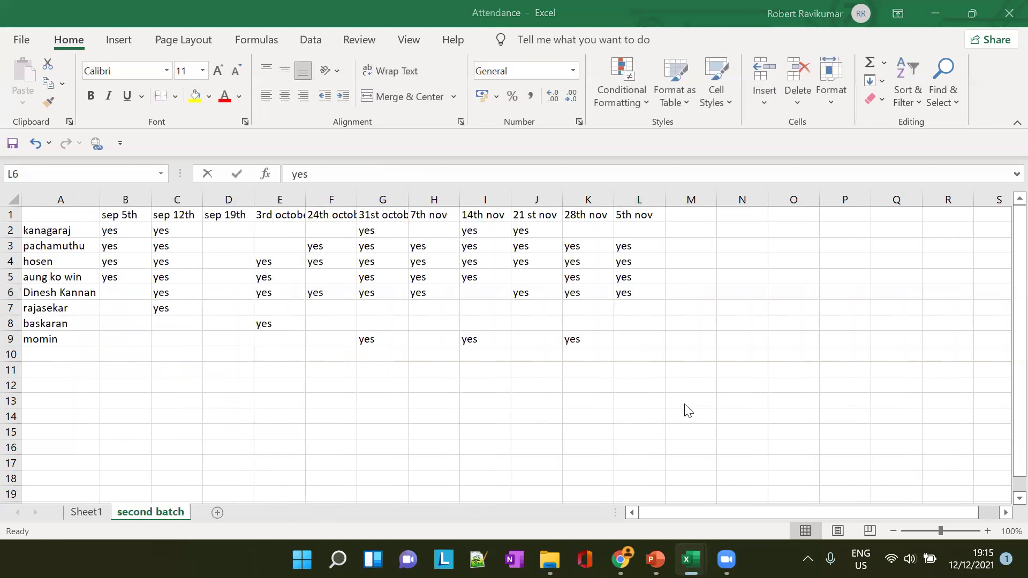
click(655, 559)
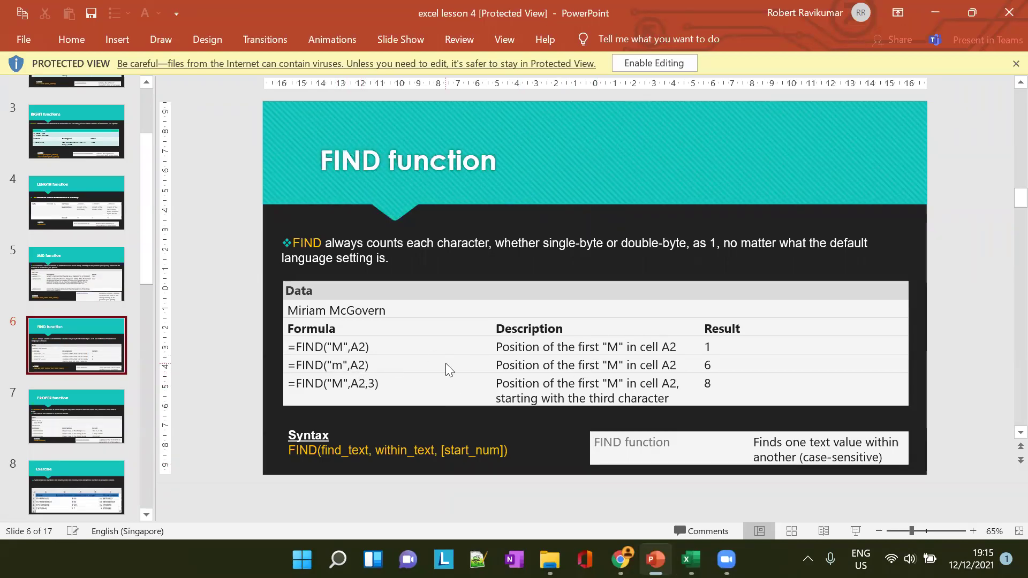
key(alt+Tab)
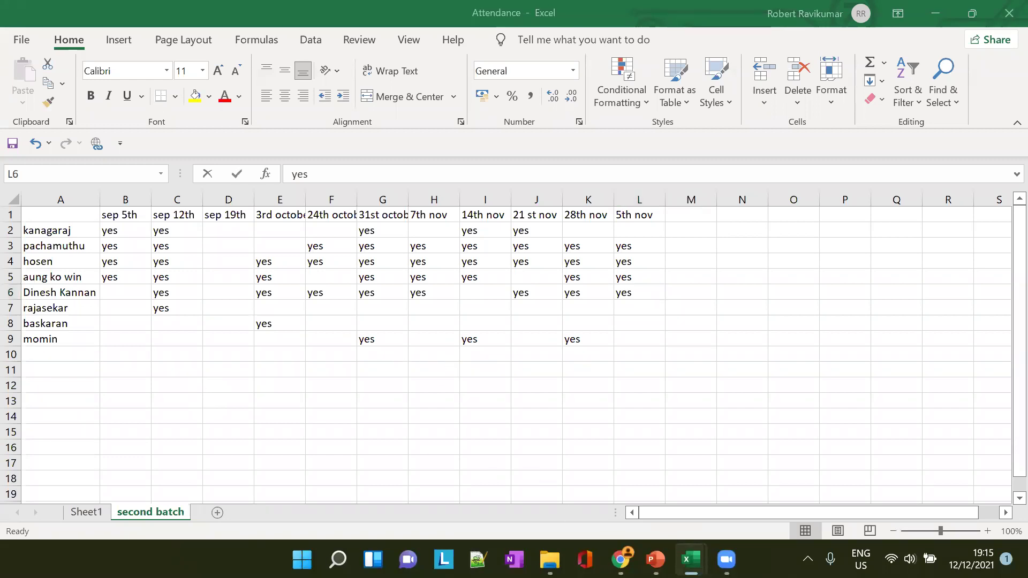
mouse_move(695, 555)
click(720, 489)
Label A12 'FIND' and copy the sample name from B11 into B12
text(FIND)
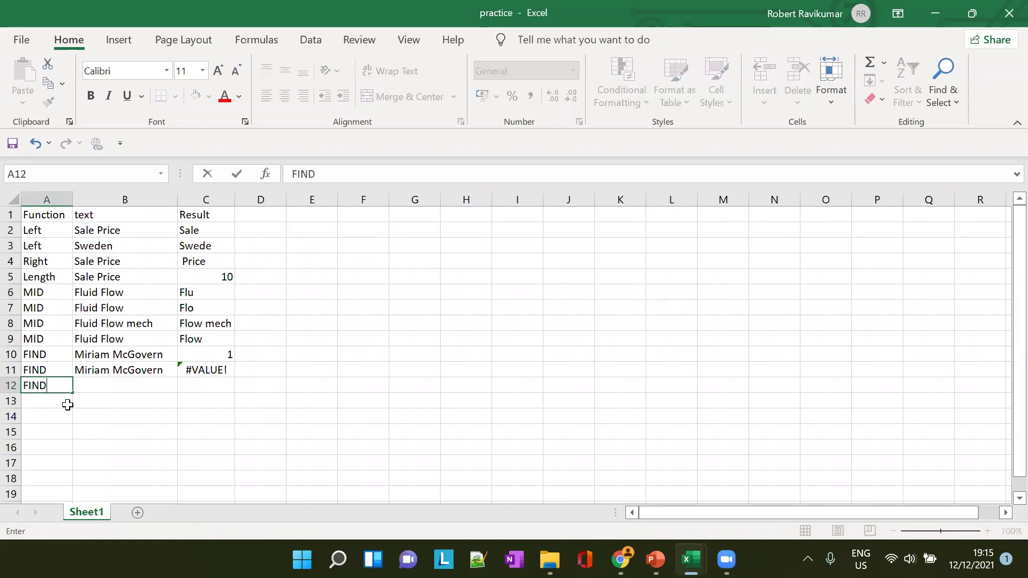
key(Tab)
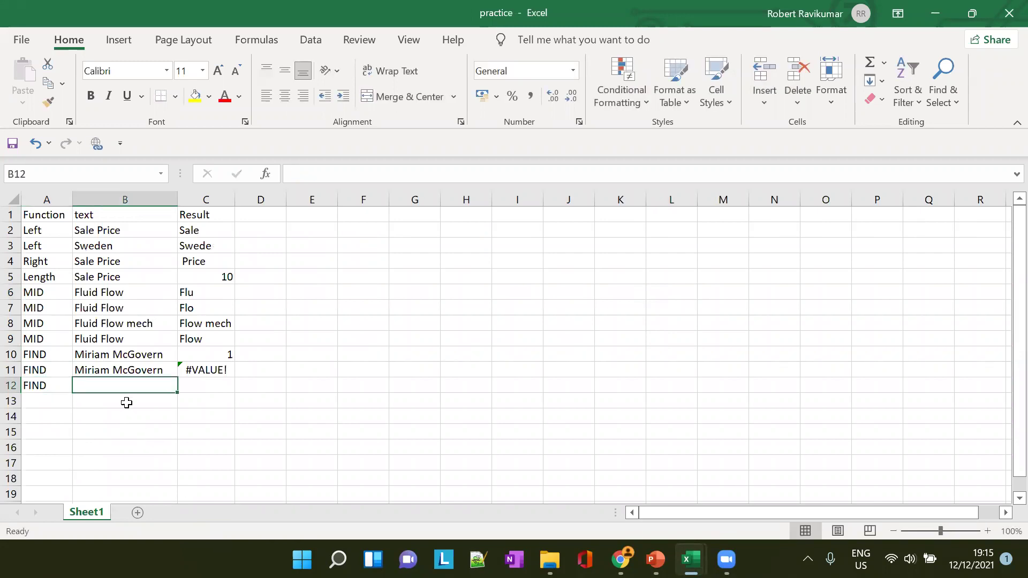
click(125, 368)
key(ctrl+c)
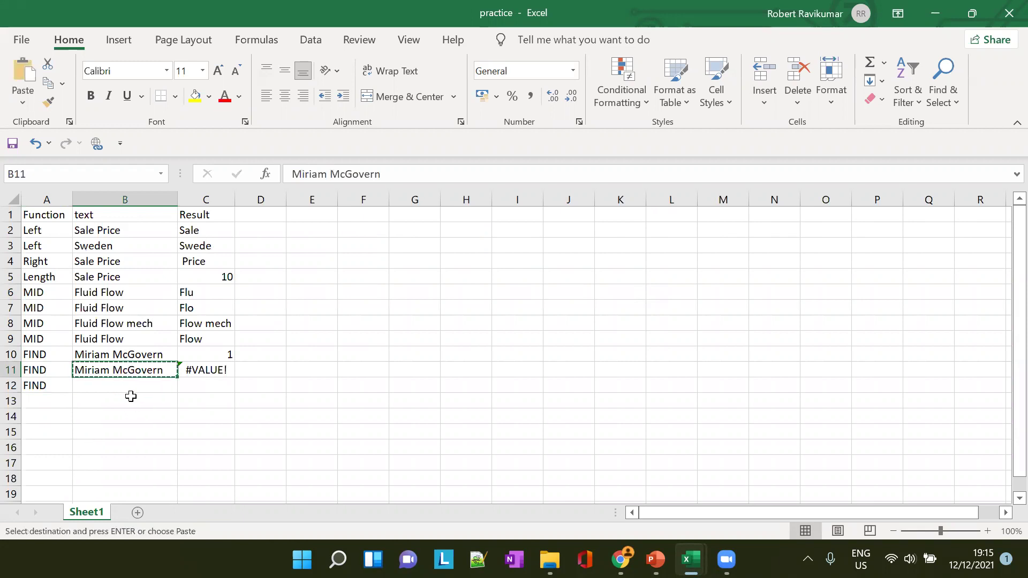
click(140, 396)
click(146, 385)
key(ctrl+v)
Enter =FIND("m",B12) in C12, returning 6, and check it against the name in B12
click(204, 385)
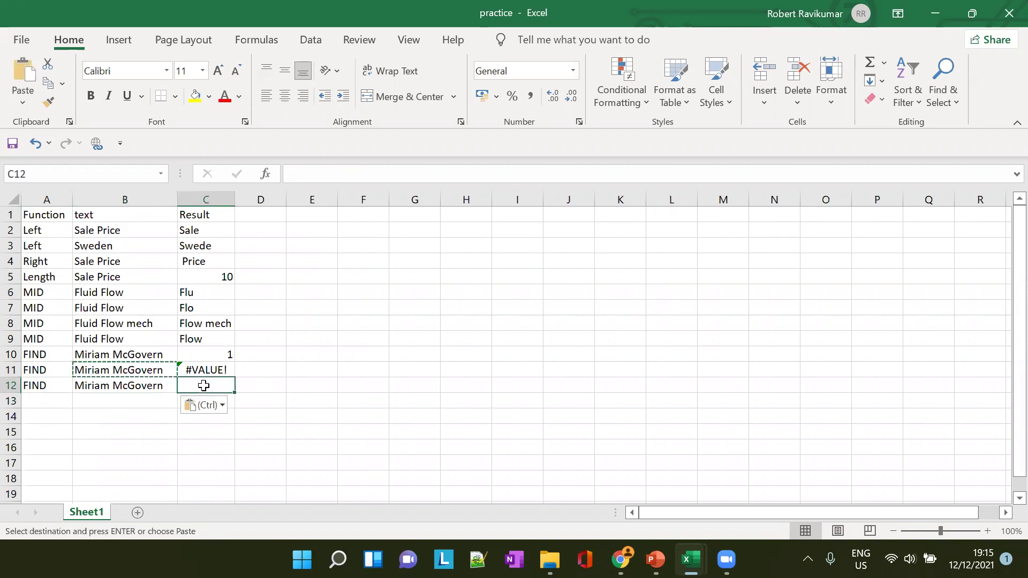
text(=FIN)
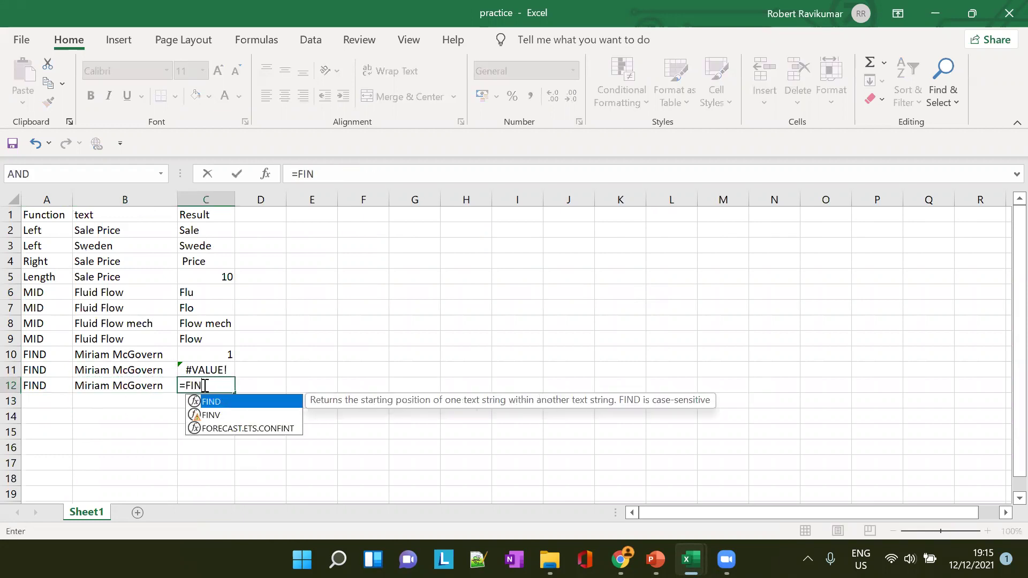
text(D)
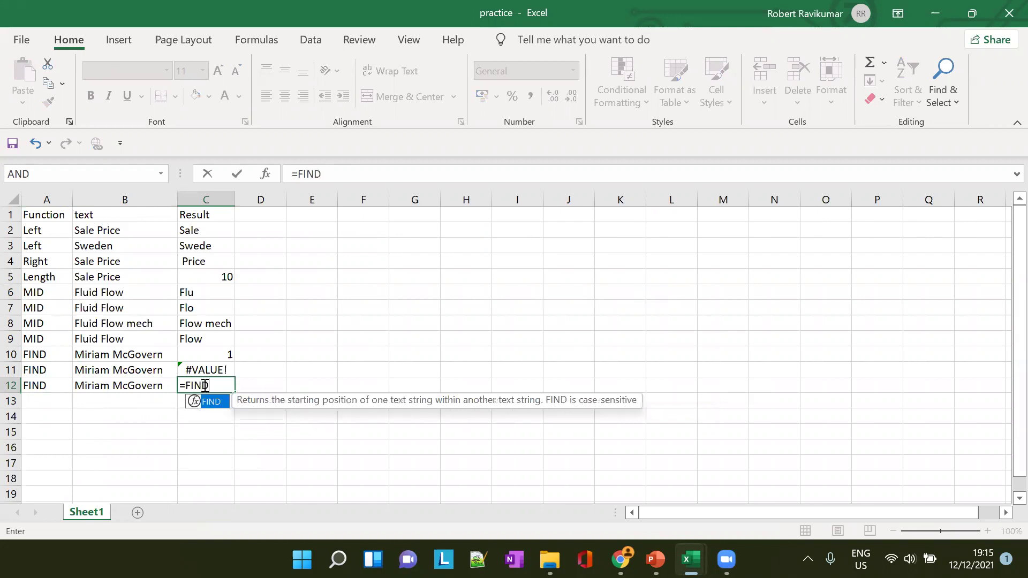
text(("")
key(Return)
key(Return)
text(m)
text(,)
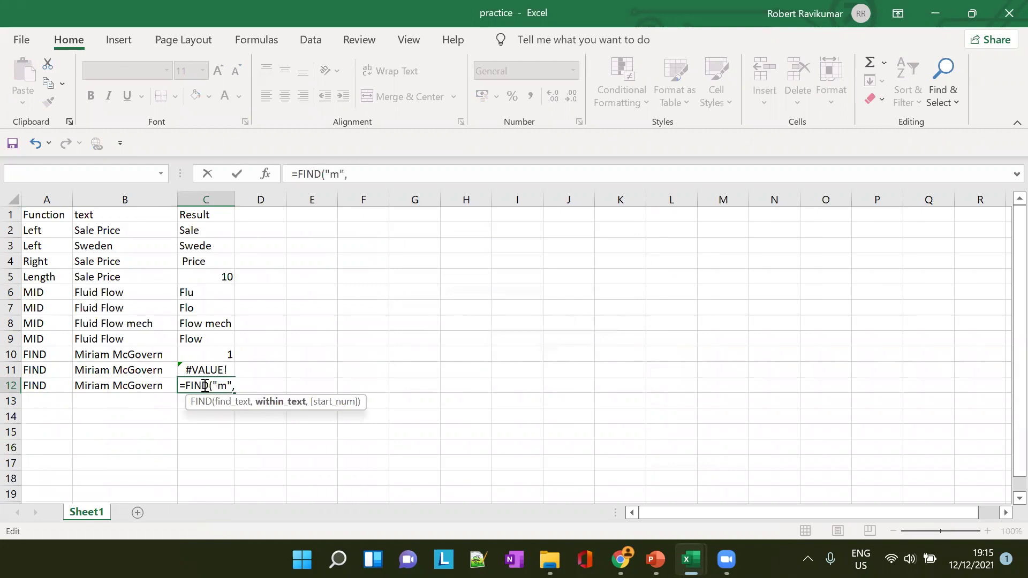
text(B12)
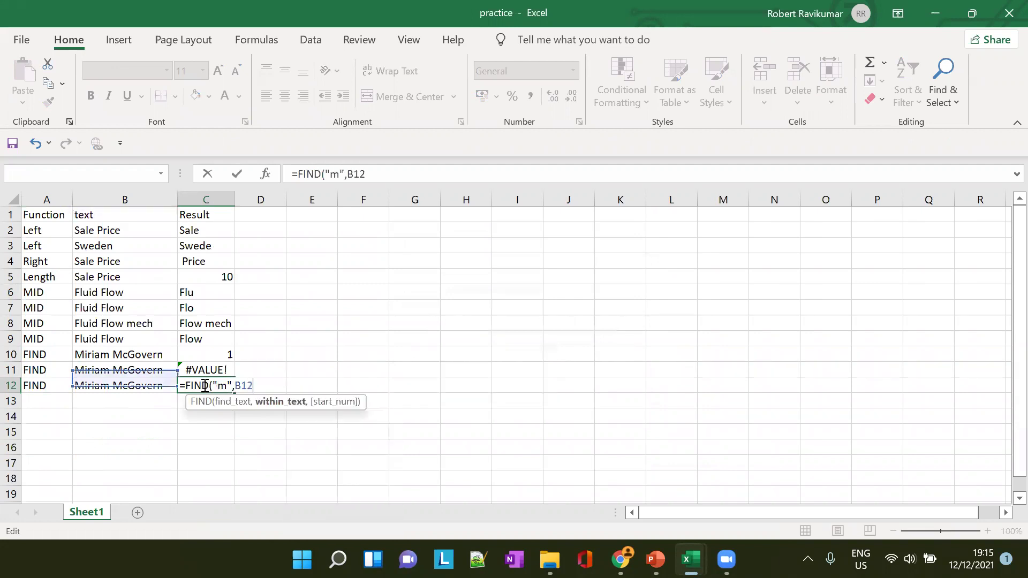
text())
key(Tab)
click(229, 384)
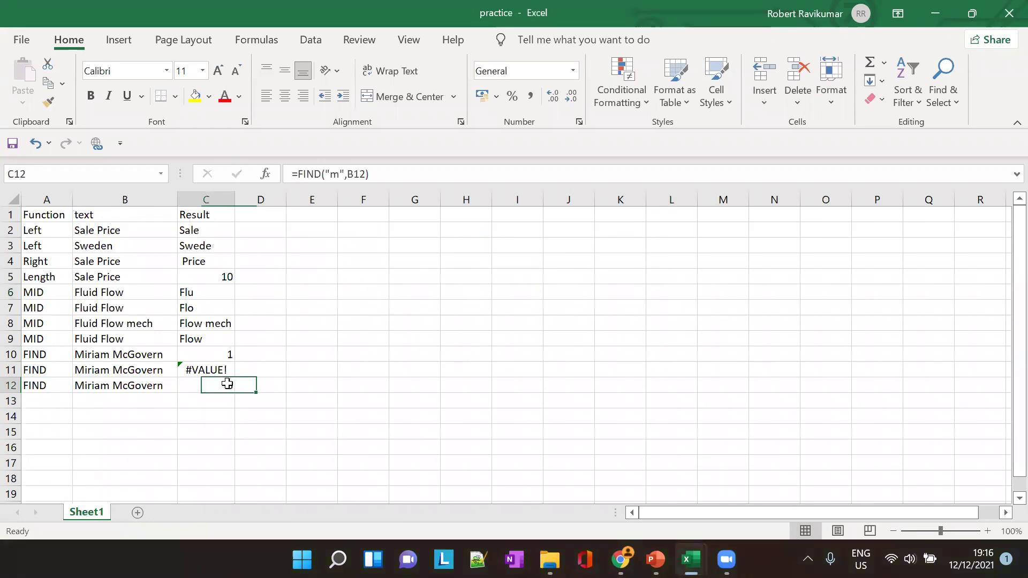
click(99, 387)
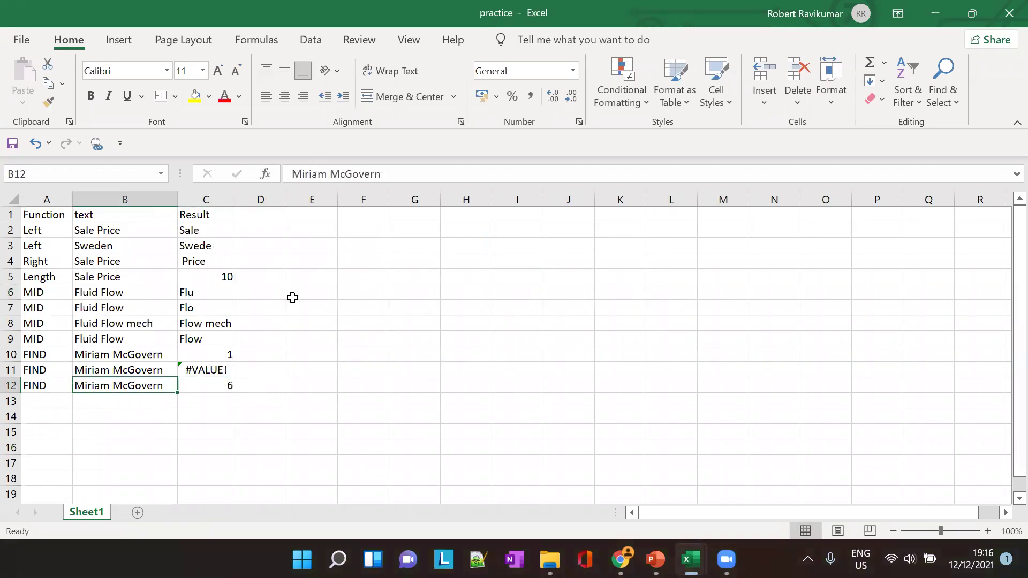
click(311, 175)
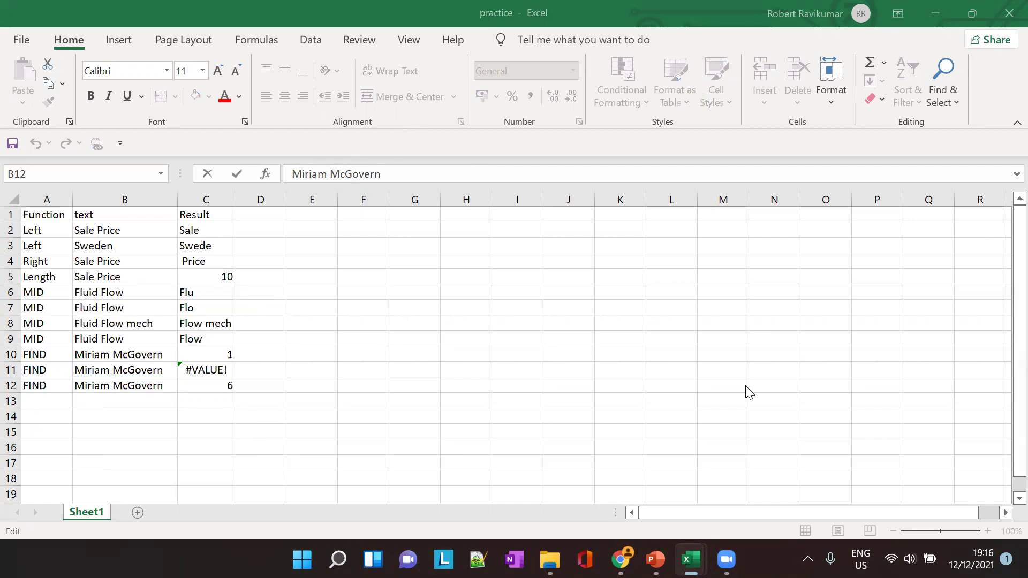
Minimize the Attendance workbook and open slide 7, the PROPER function slide, in PowerPoint
mouse_move(682, 540)
click(635, 490)
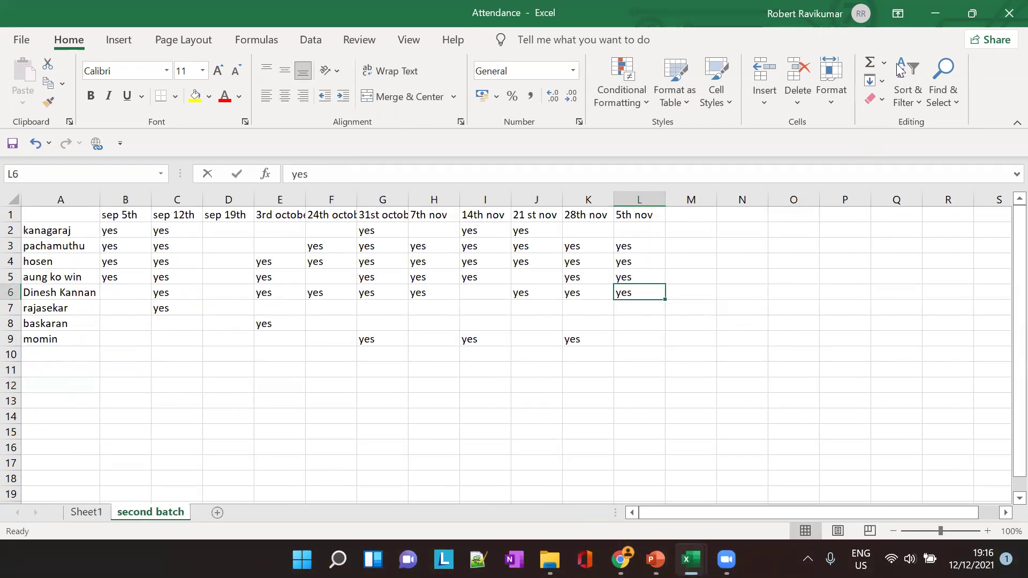
click(927, 11)
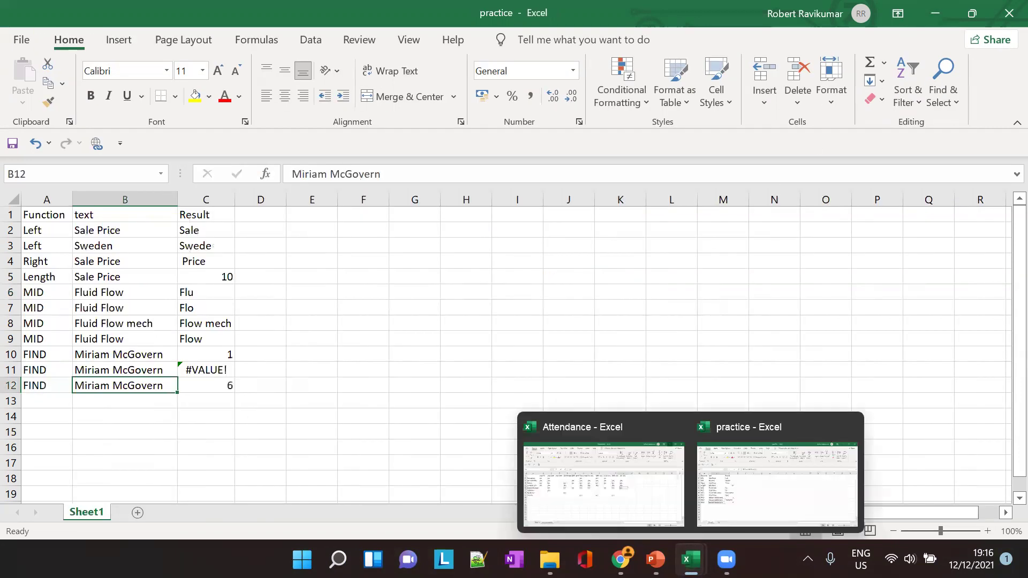
click(655, 560)
click(41, 413)
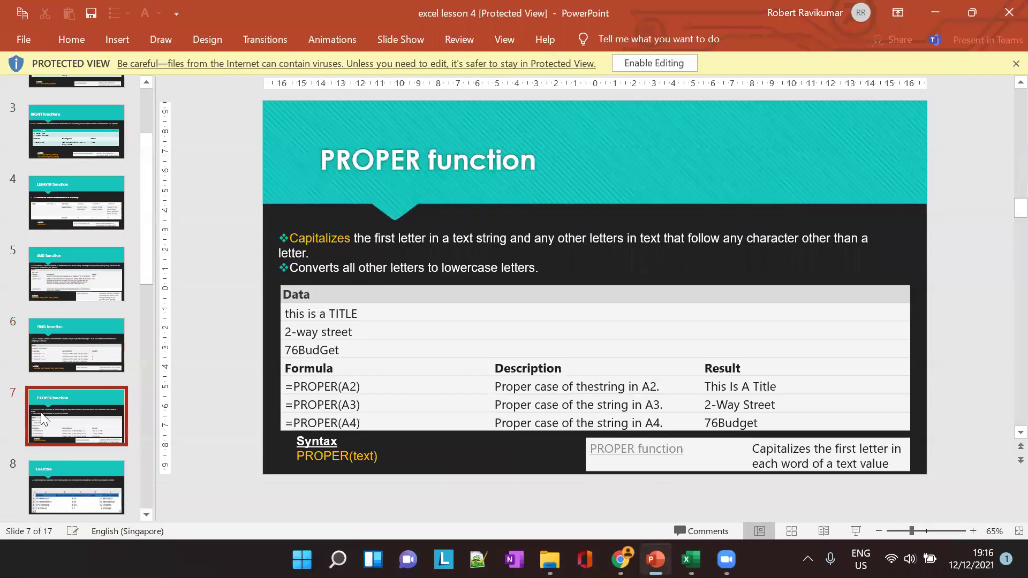
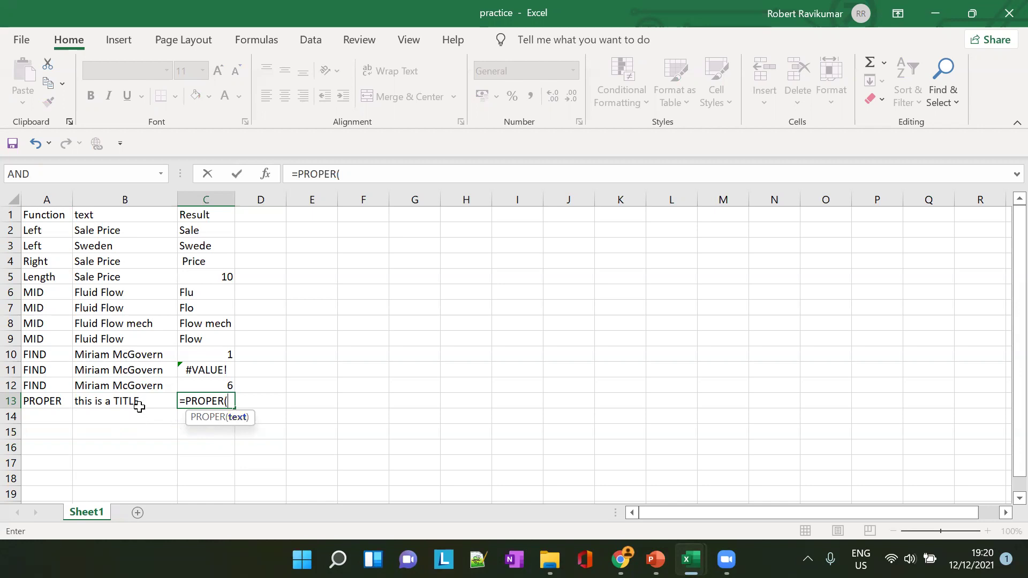
Finish =PROPER(B13) in C13 to show 'This Is A Title' and autofit column C
text(B)
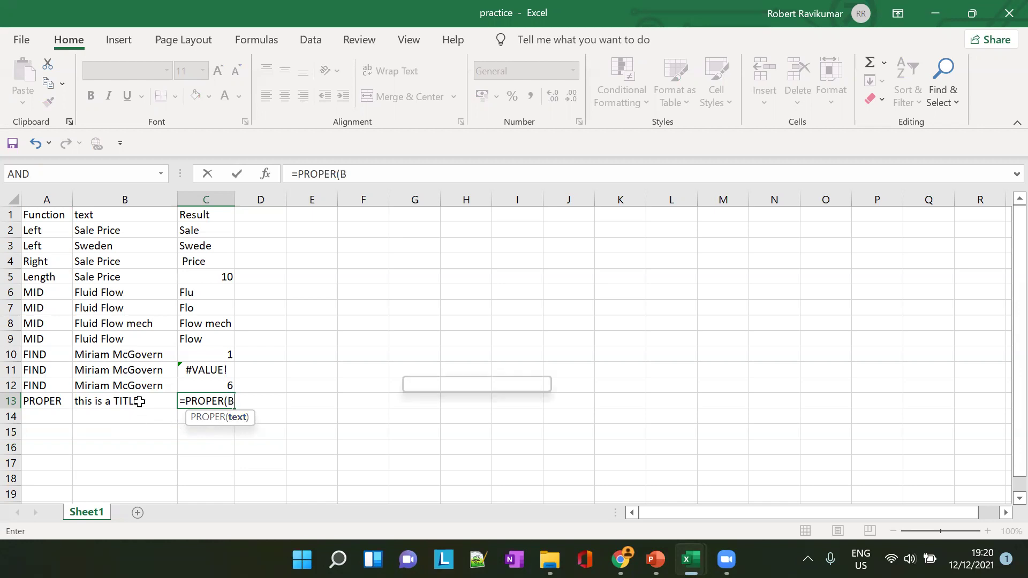
text(13))
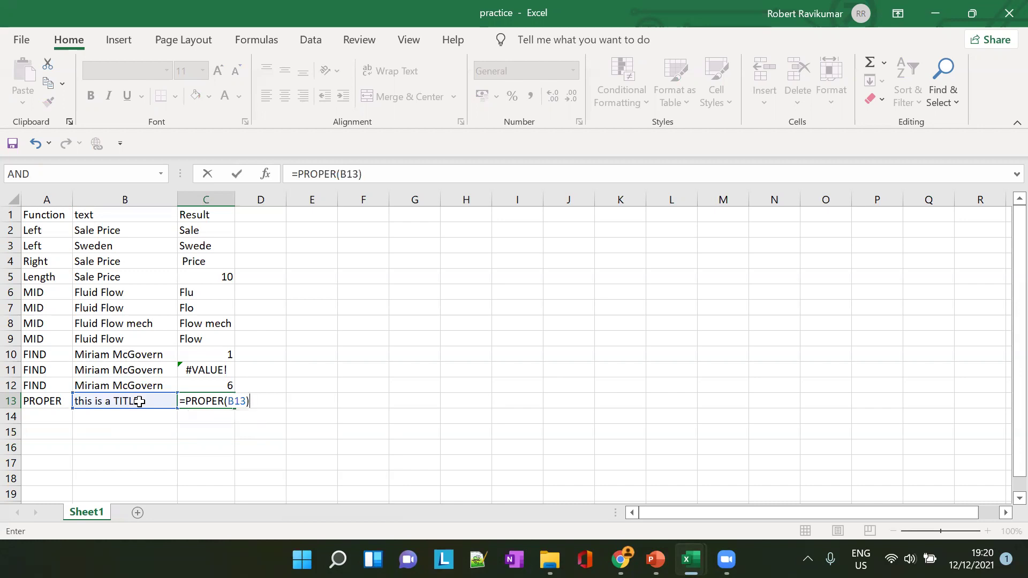
key(Tab)
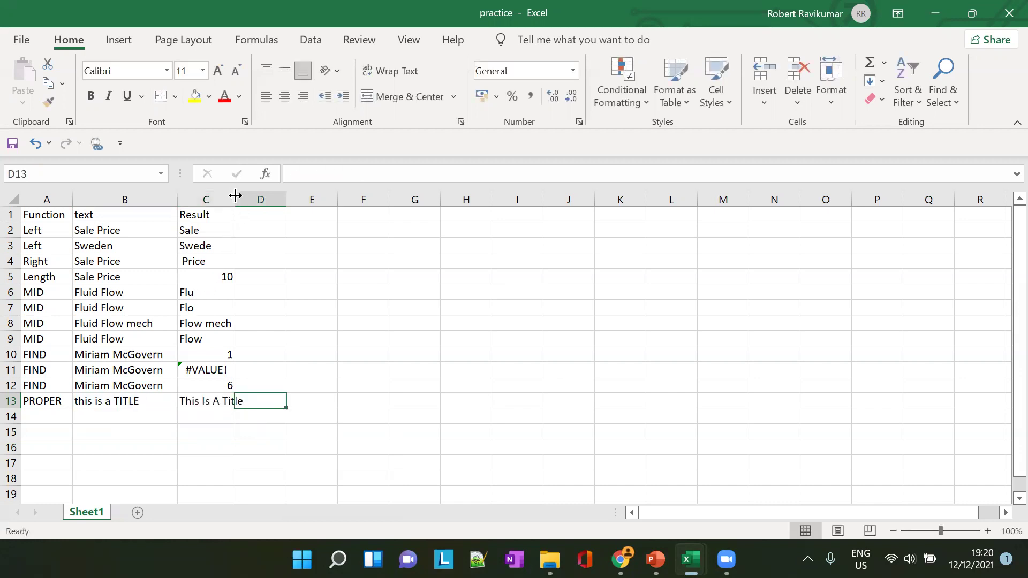
double_click(235, 199)
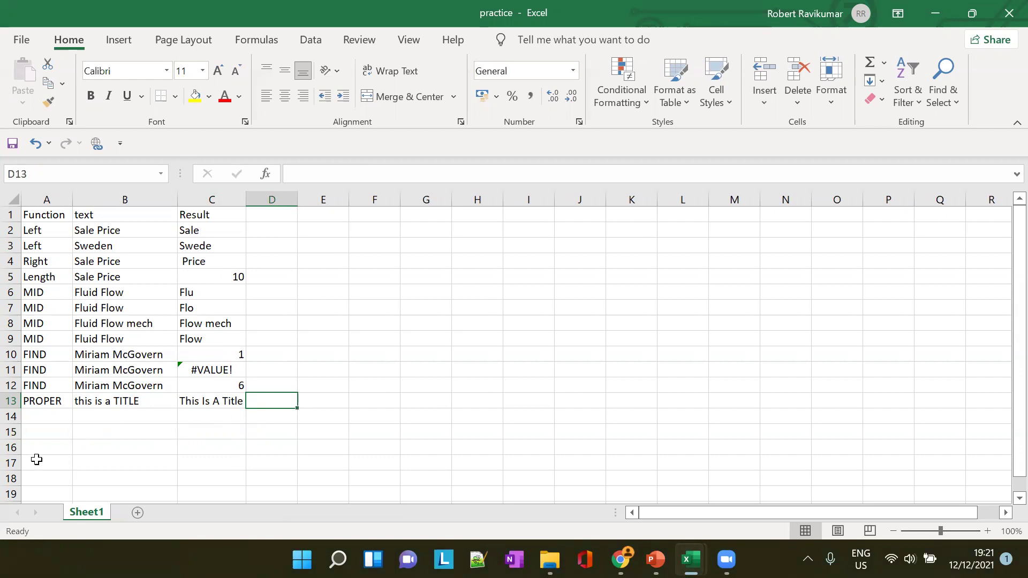
click(45, 417)
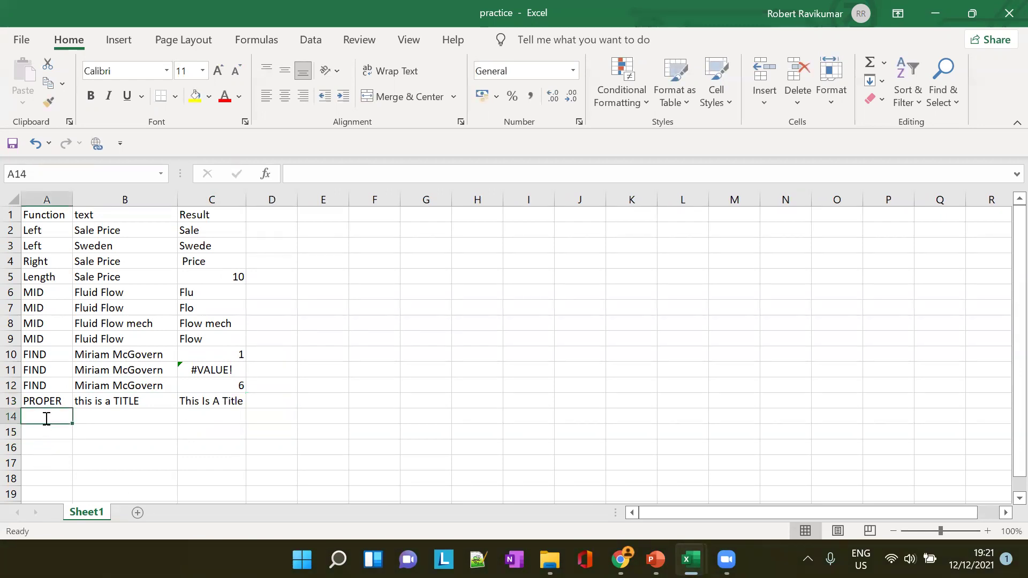
Fill row 14 with PROPER, '2-way street' and =PROPER(B14), giving 2-Way Street
text(PROPER)
key(Tab)
key(alt+Tab)
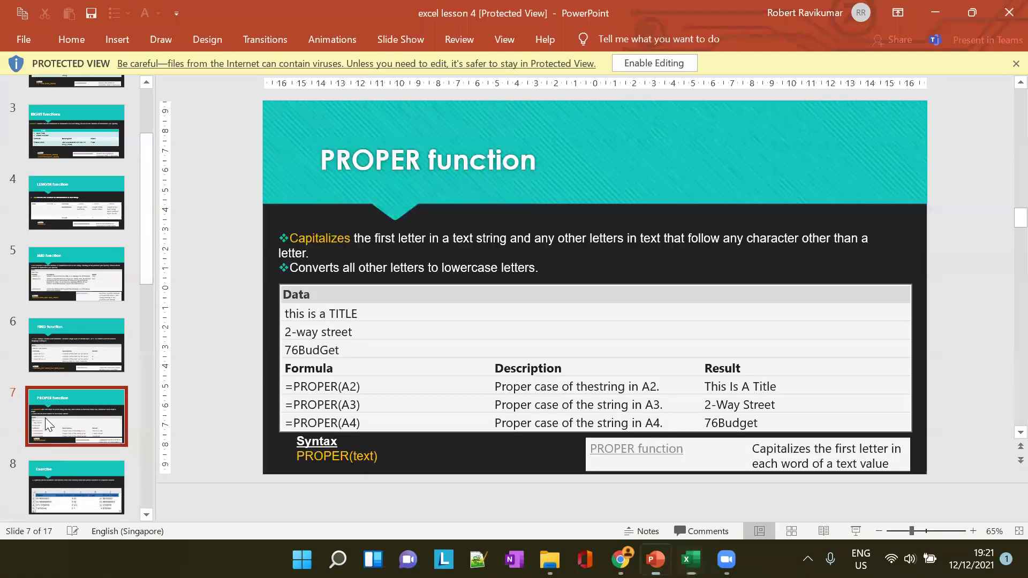
key(alt+Tab)
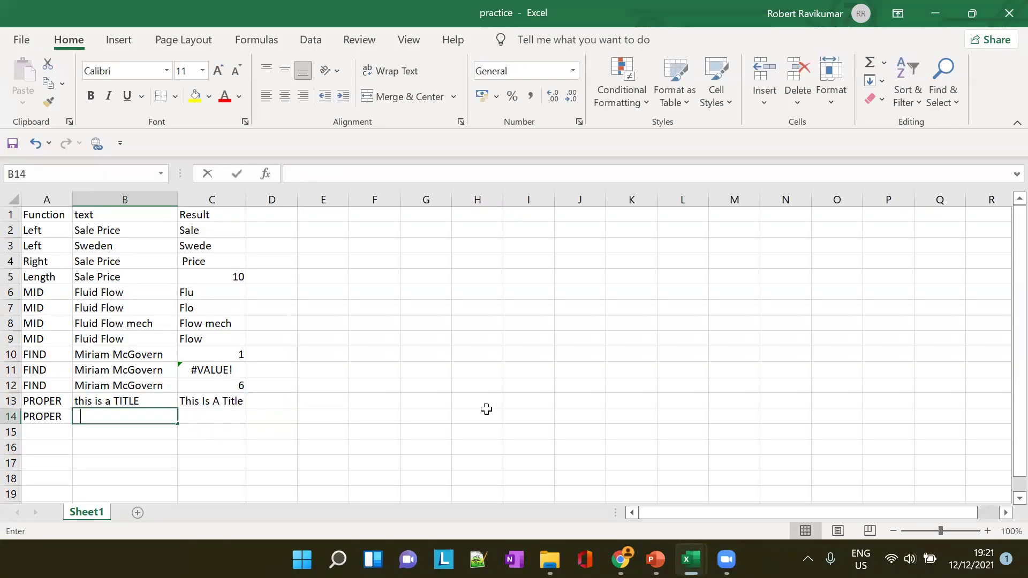
text(2-way street)
key(Tab)
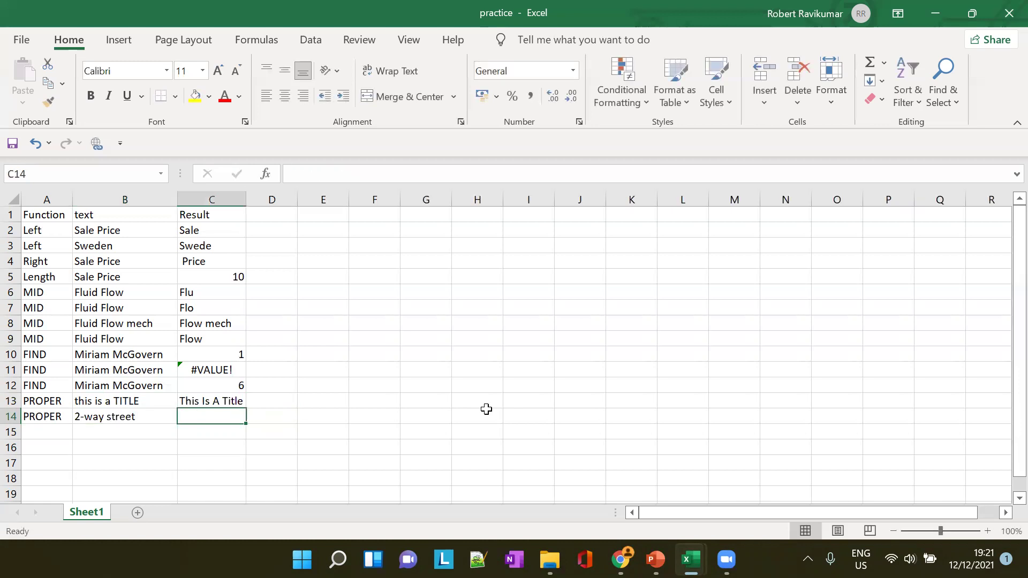
text(=PR)
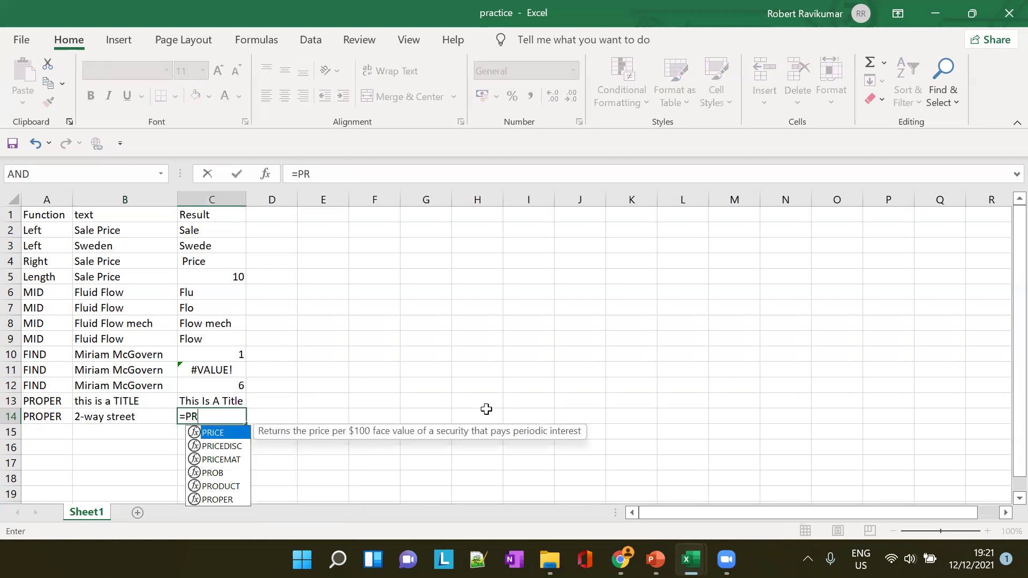
text(OPER()
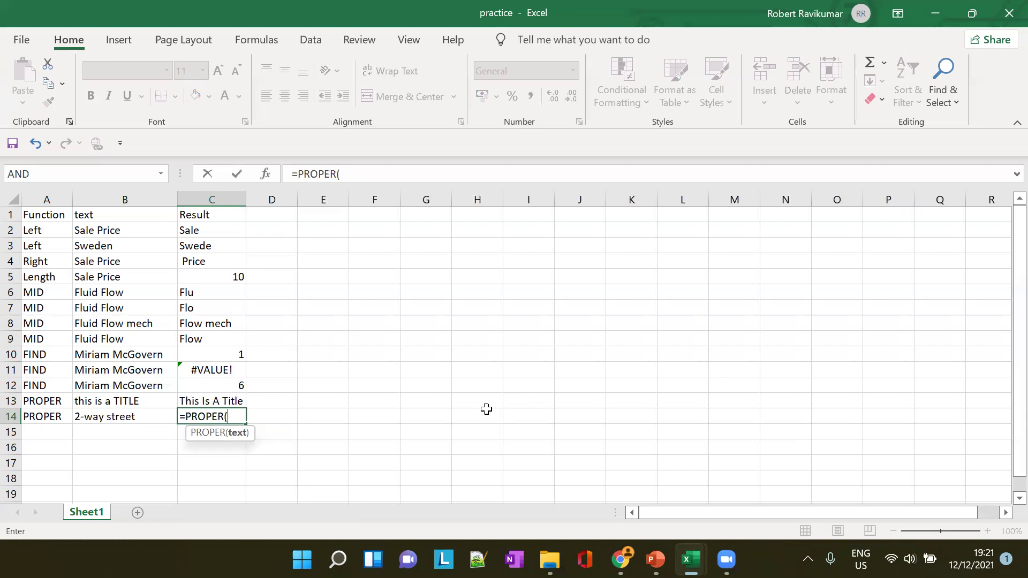
text(B)
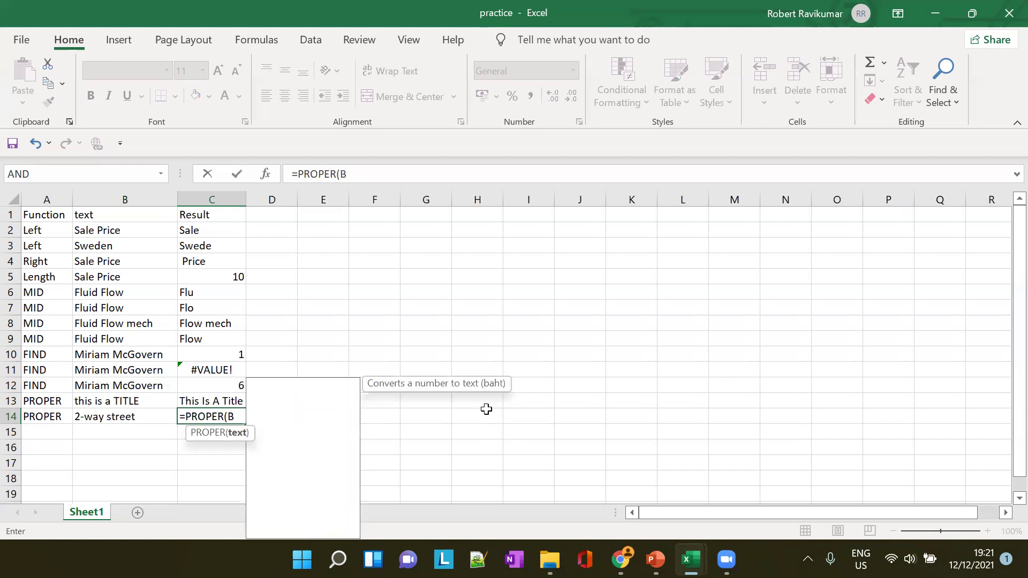
text(14)
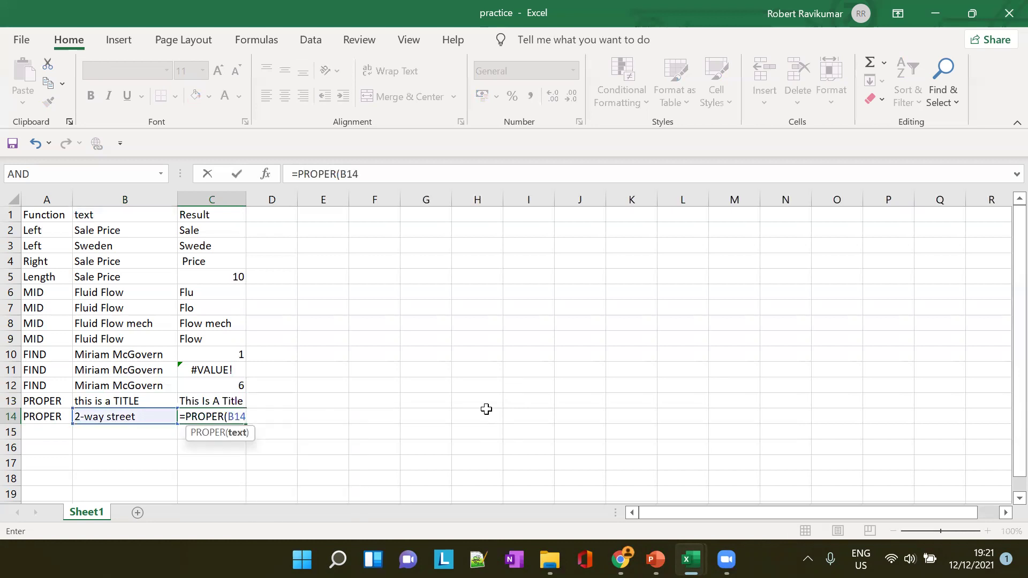
text())
key(Tab)
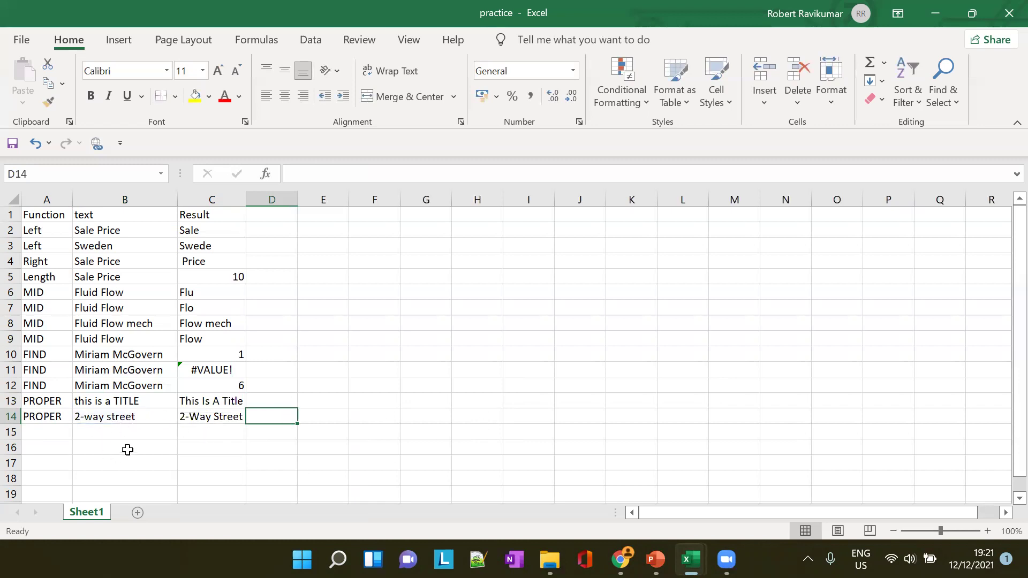
key(alt+Tab)
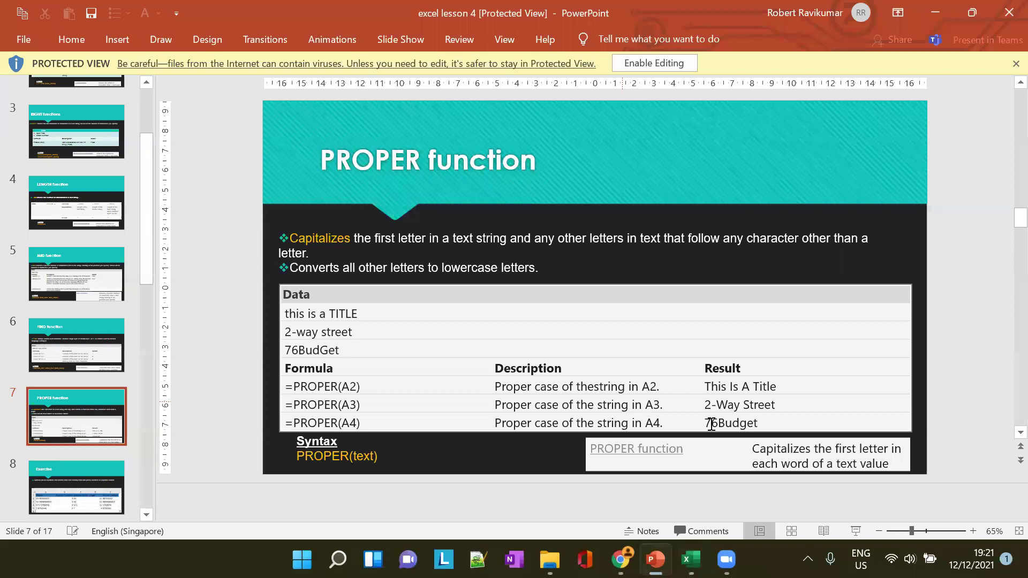
key(alt+Tab)
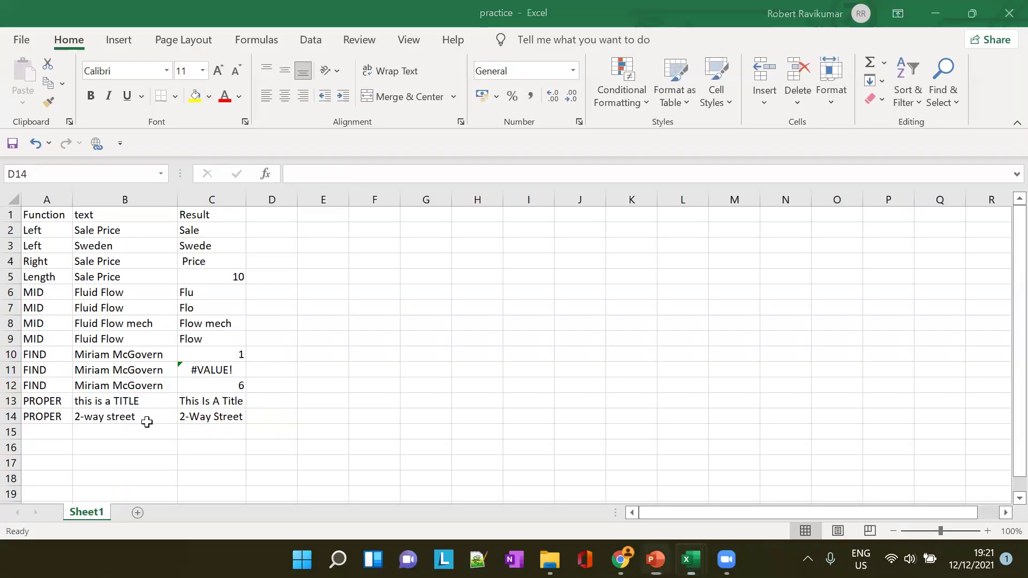
Fill row 15 with PROPER, '76BudGet' and =PROPER(B15), giving 76Budget
click(52, 428)
text(PROPER)
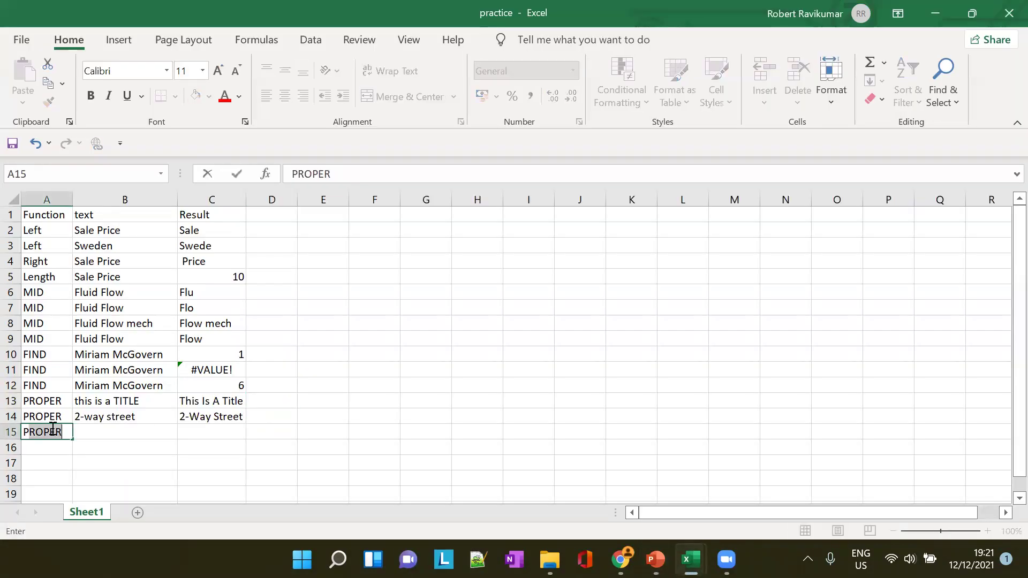
key(Tab)
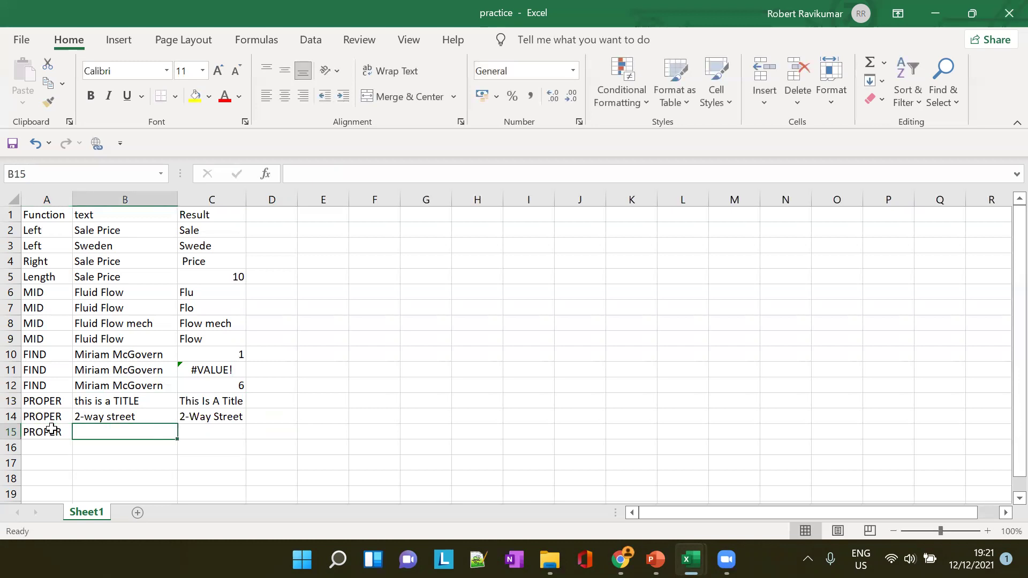
text(76BudGet)
key(Tab)
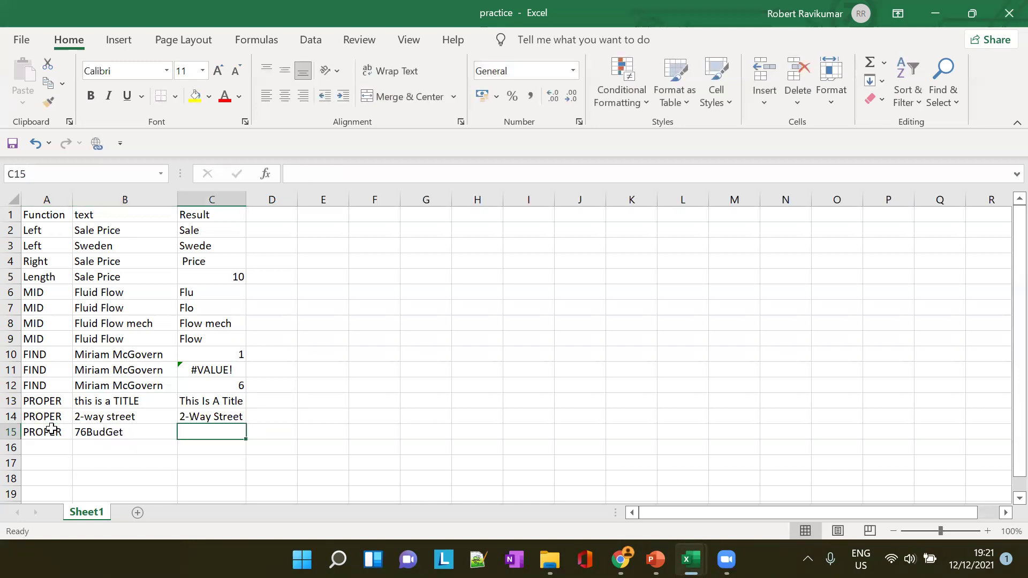
text(+P)
key(Escape)
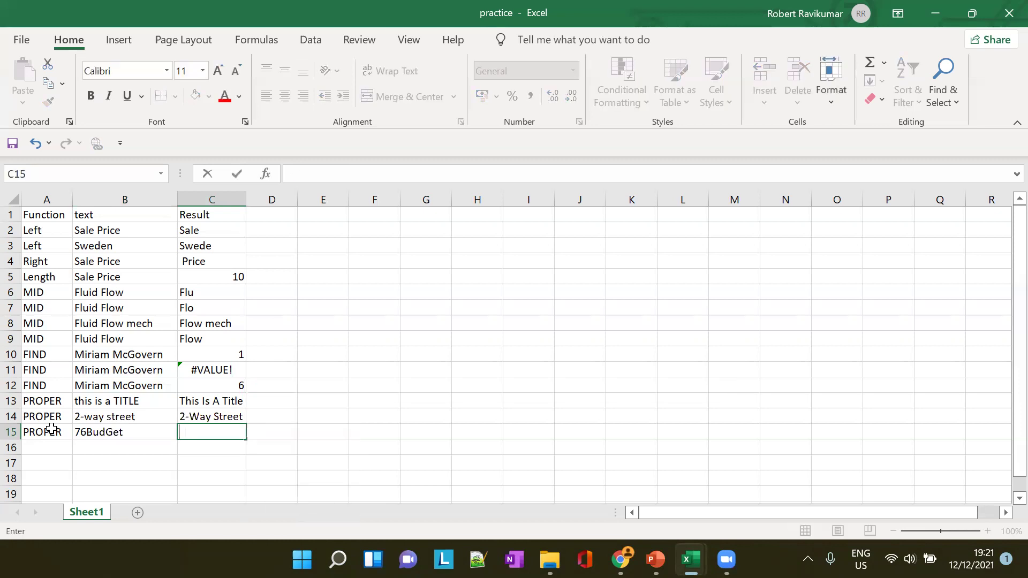
text(=PRO)
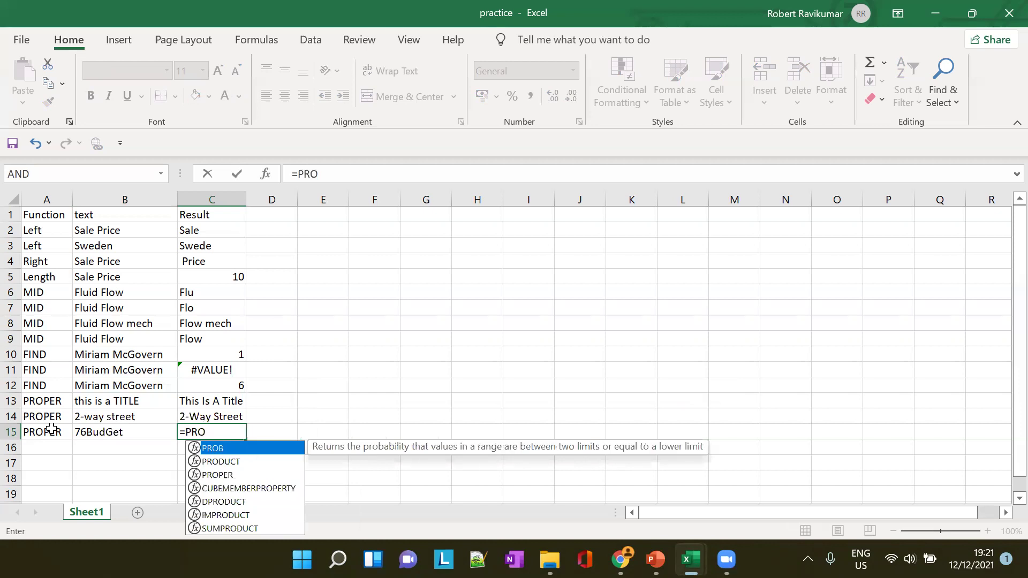
text(pe)
key(Tab)
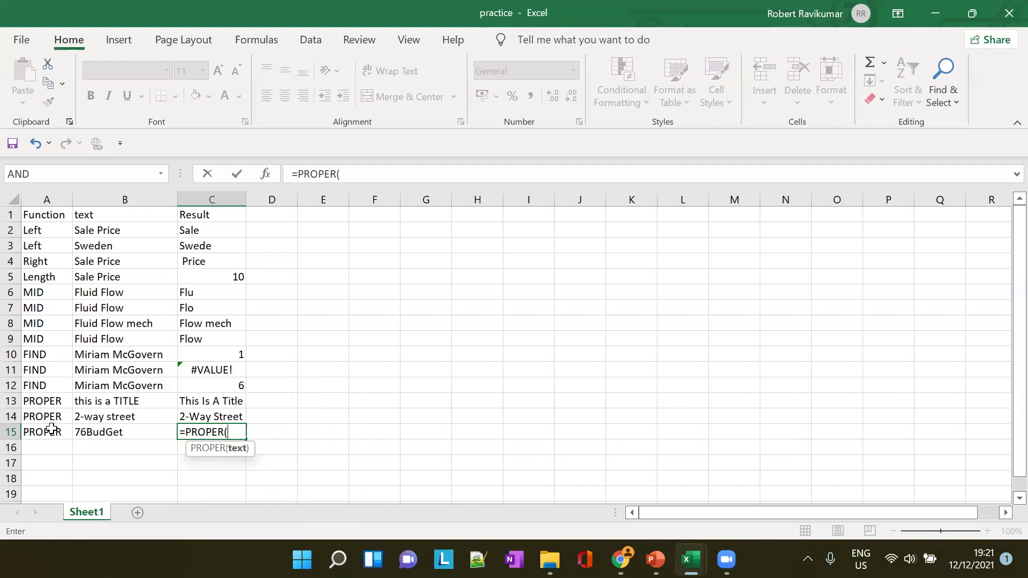
text(B15)
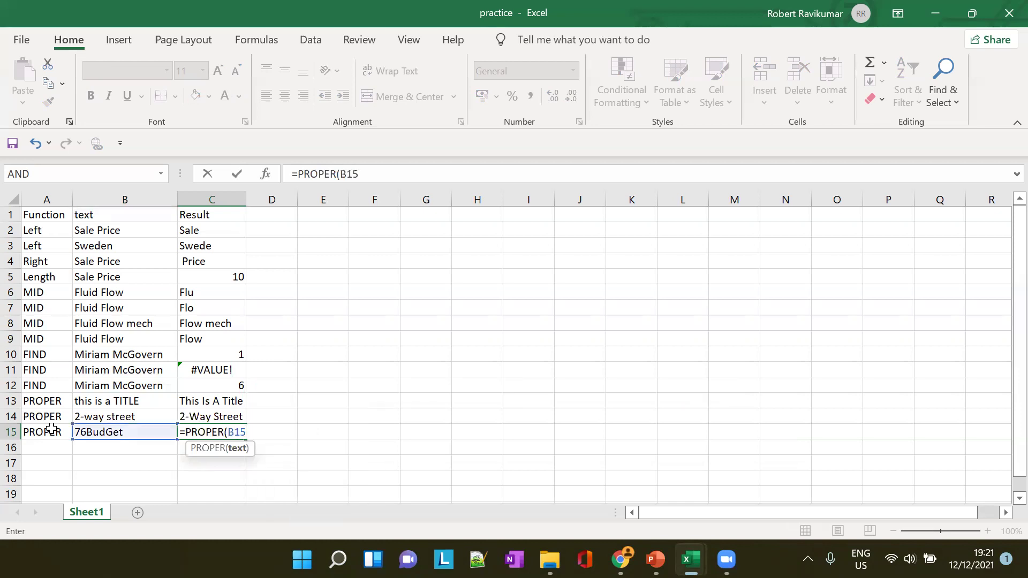
key(Tab)
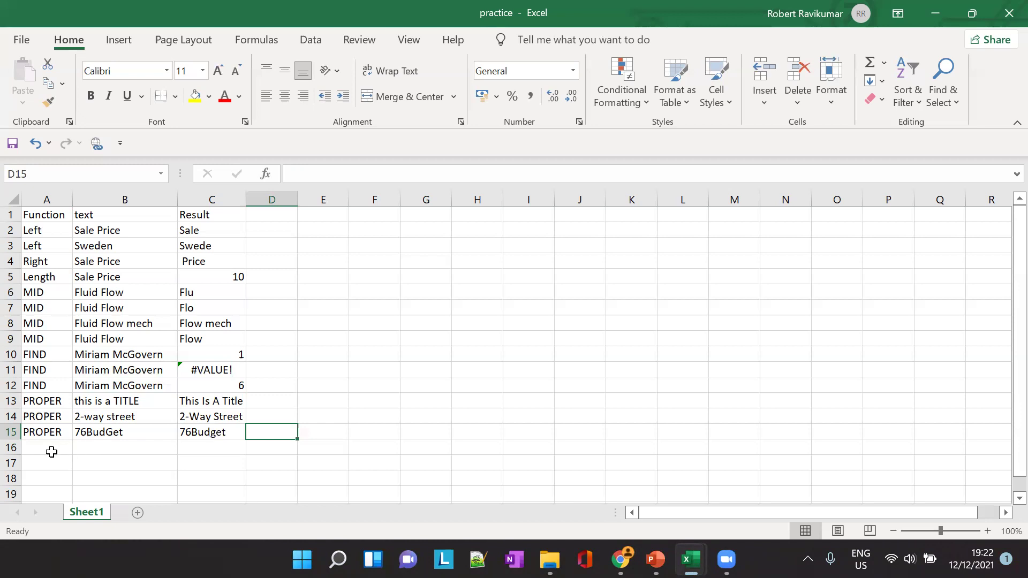
key(alt+Tab)
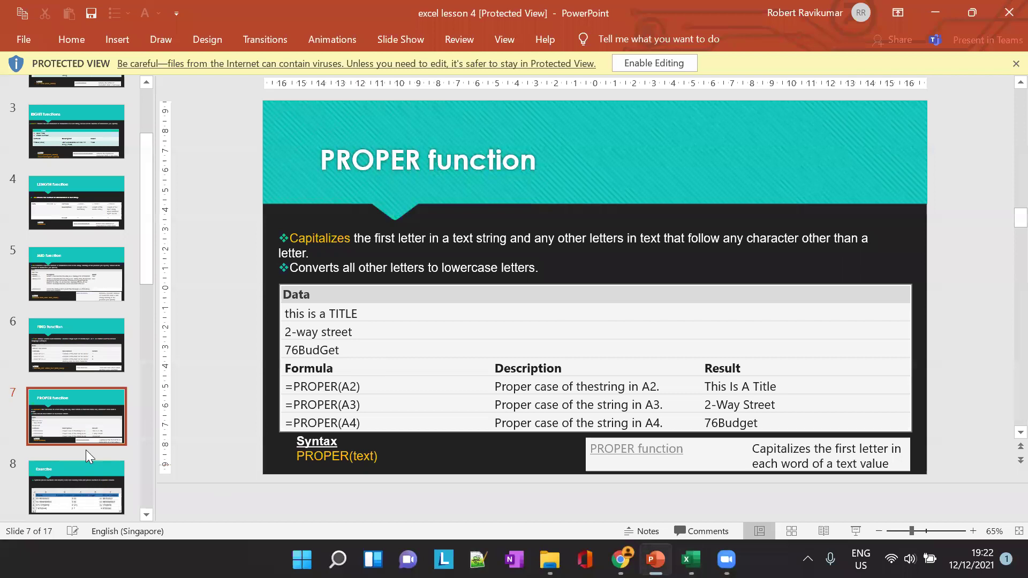
scroll(85, 449, down, 1)
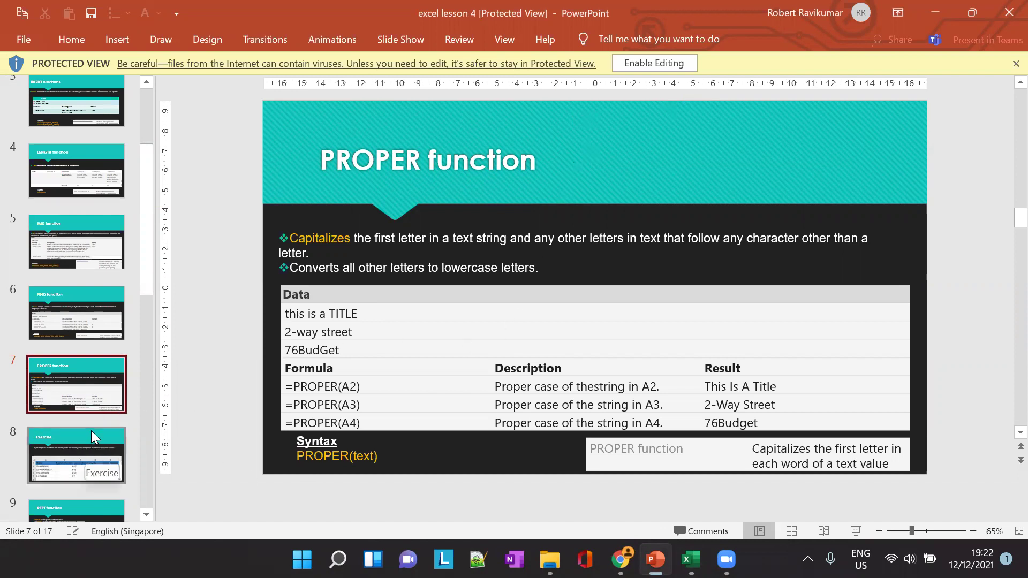
mouse_move(688, 562)
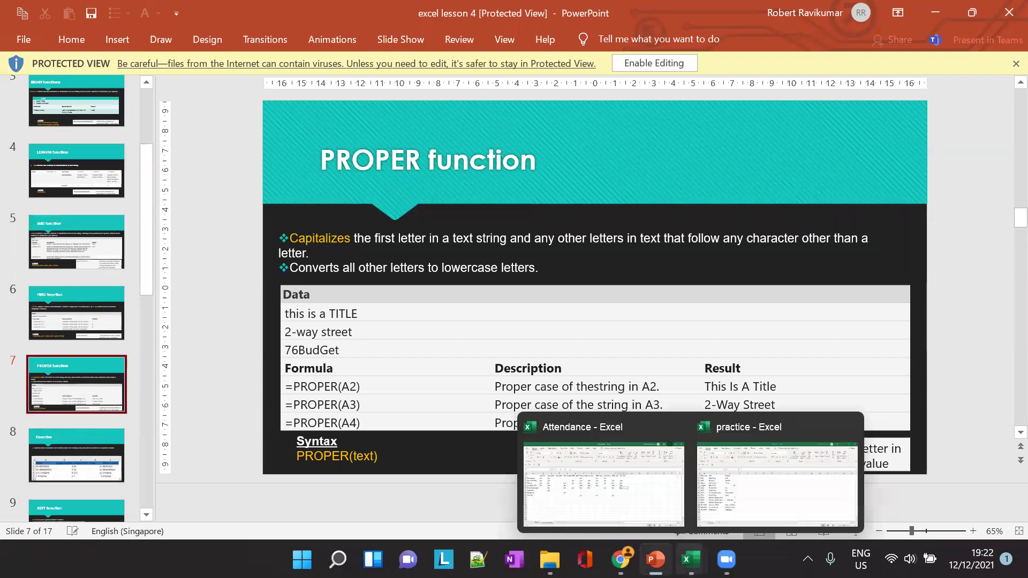
click(620, 559)
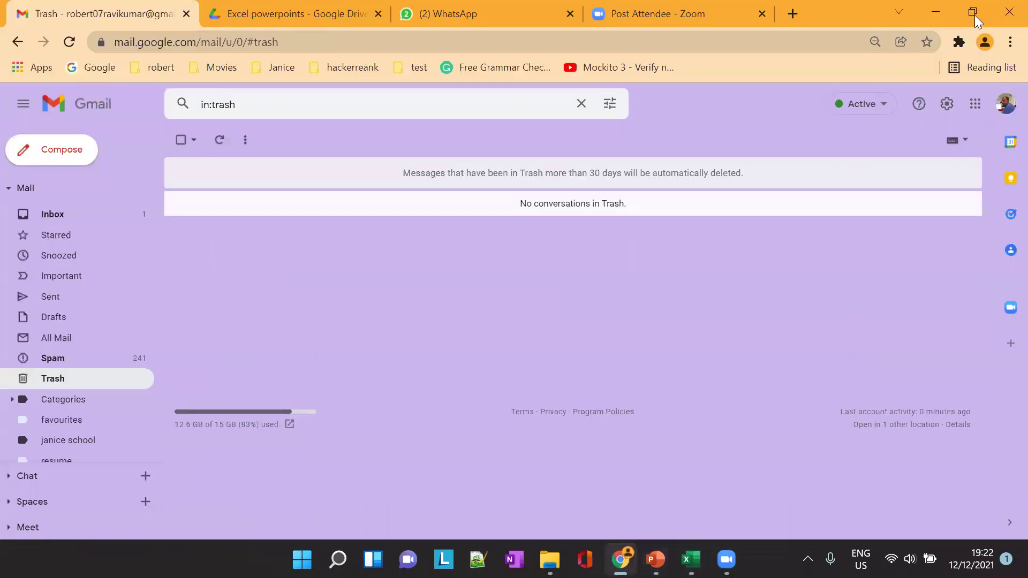
click(933, 13)
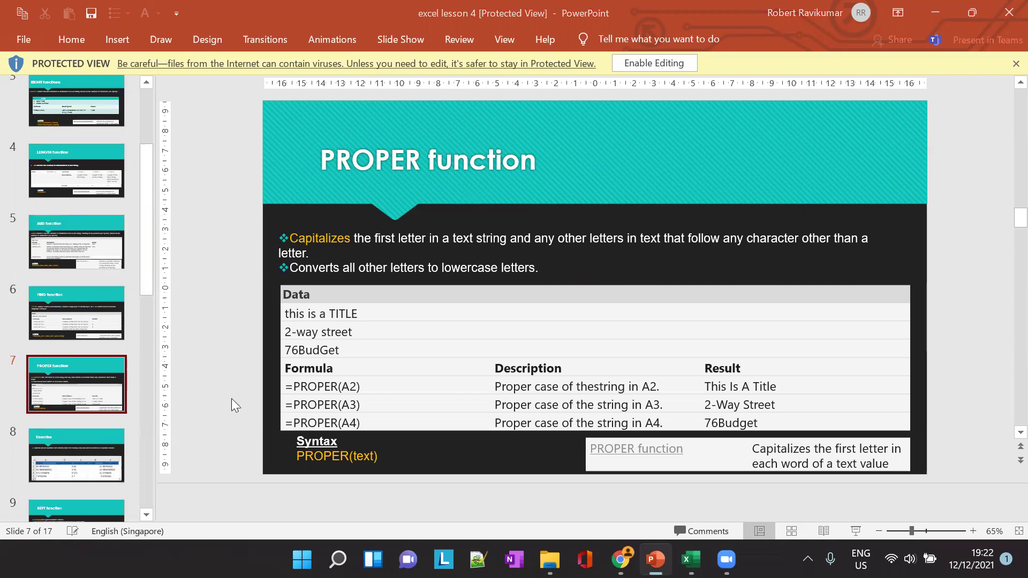
View the slide 8 phone-number split exercise, then bring the Attendance workbook forward
click(83, 463)
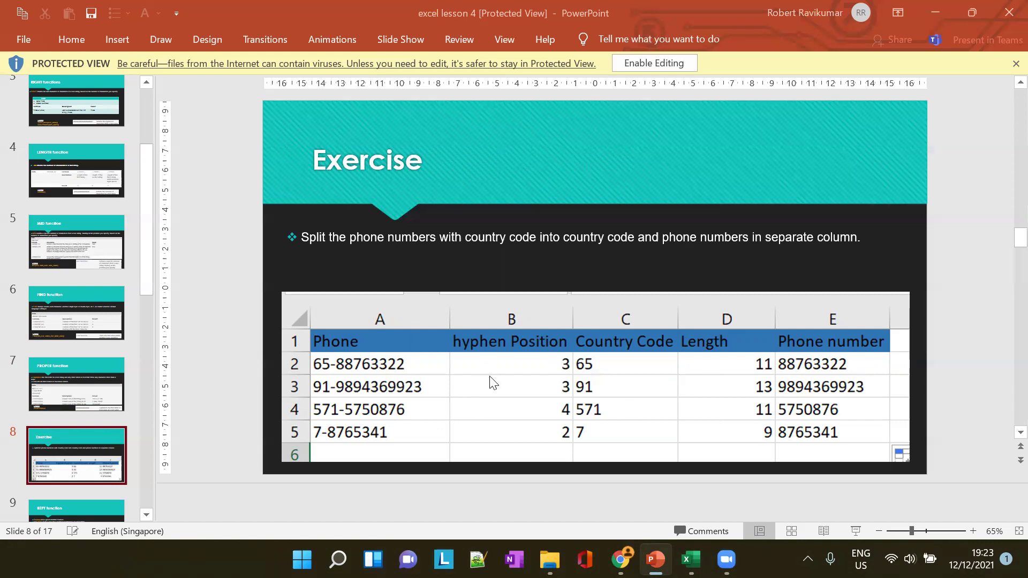
mouse_move(691, 559)
click(600, 490)
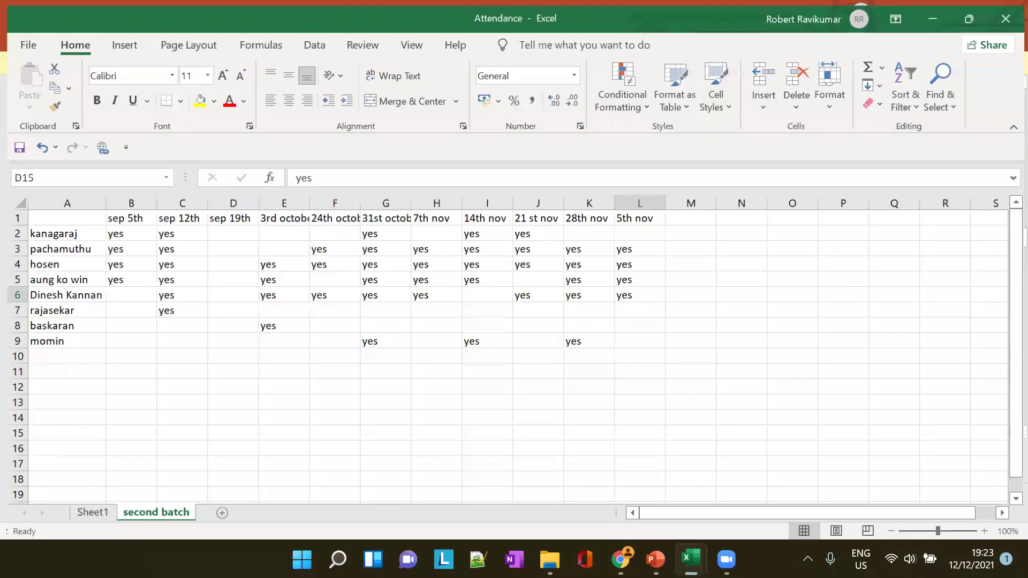
Add a new sheet to the practice workbook and name it Excercise
click(725, 506)
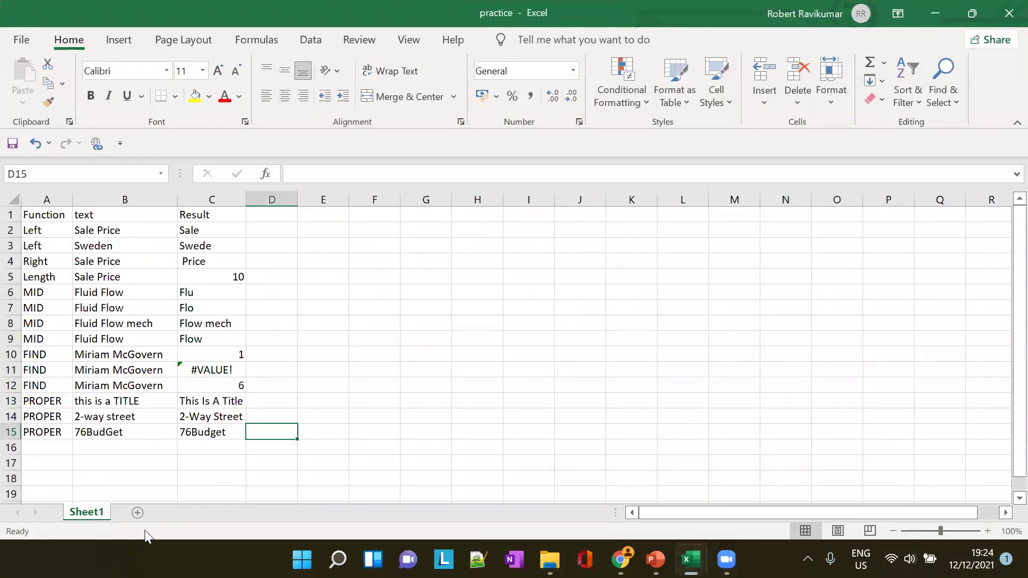
click(137, 512)
double_click(139, 509)
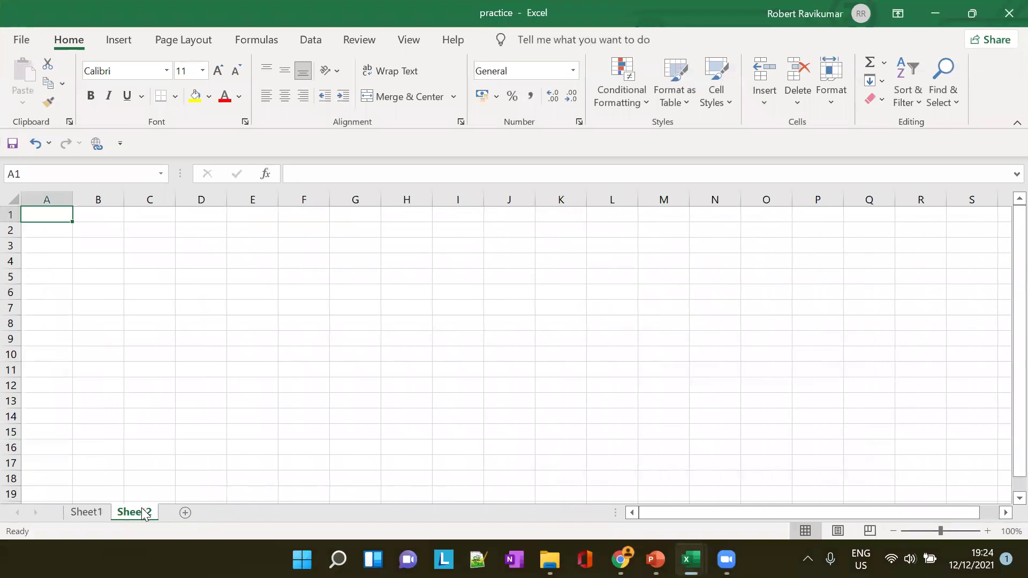
text(Excercie)
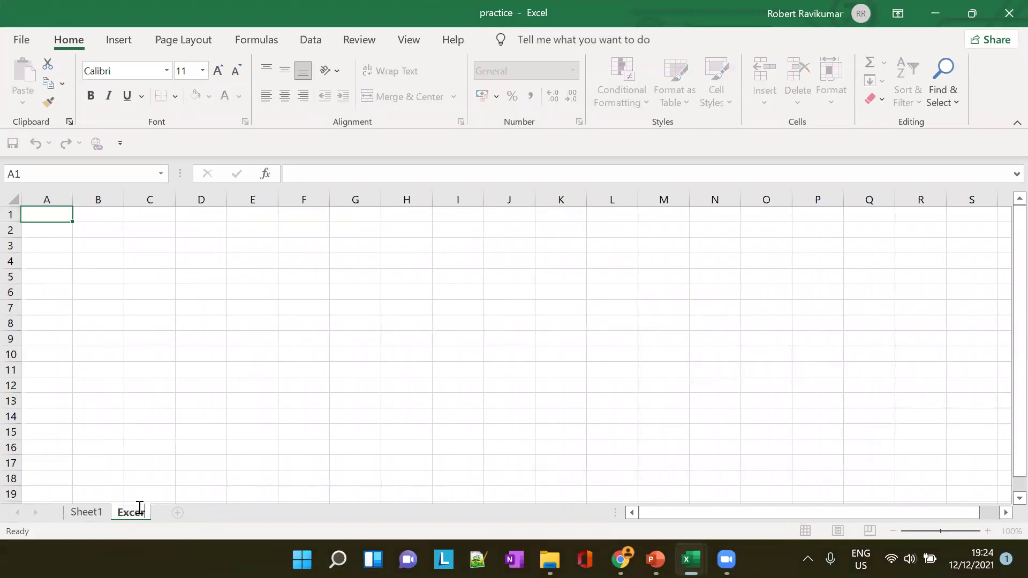
key(BackSpace)
text(se)
Enter the 'Phone Numbers' header in A1, checking the exercise slide
click(65, 220)
text(Phone Numbers)
key(Tab)
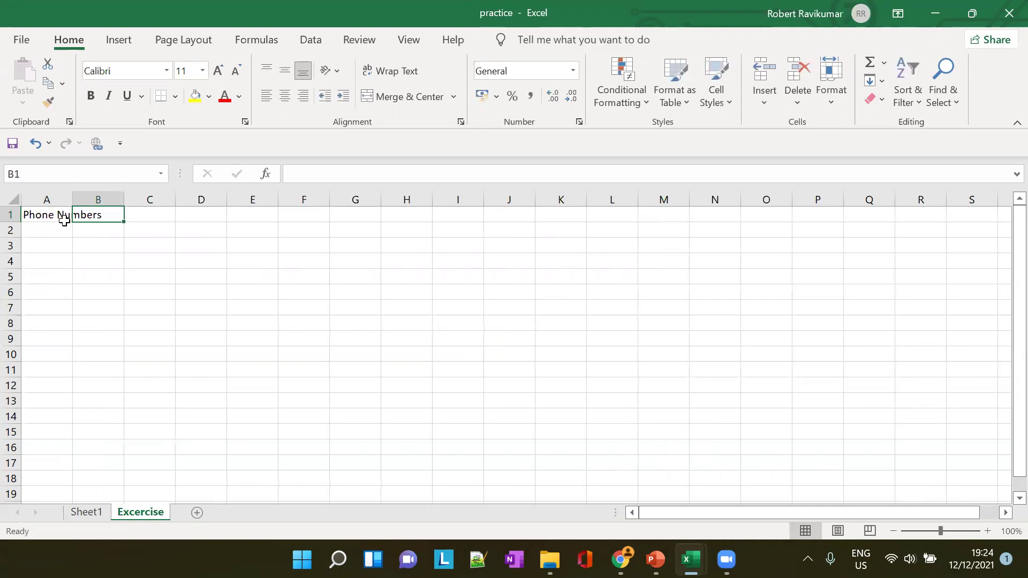
key(alt+Tab)
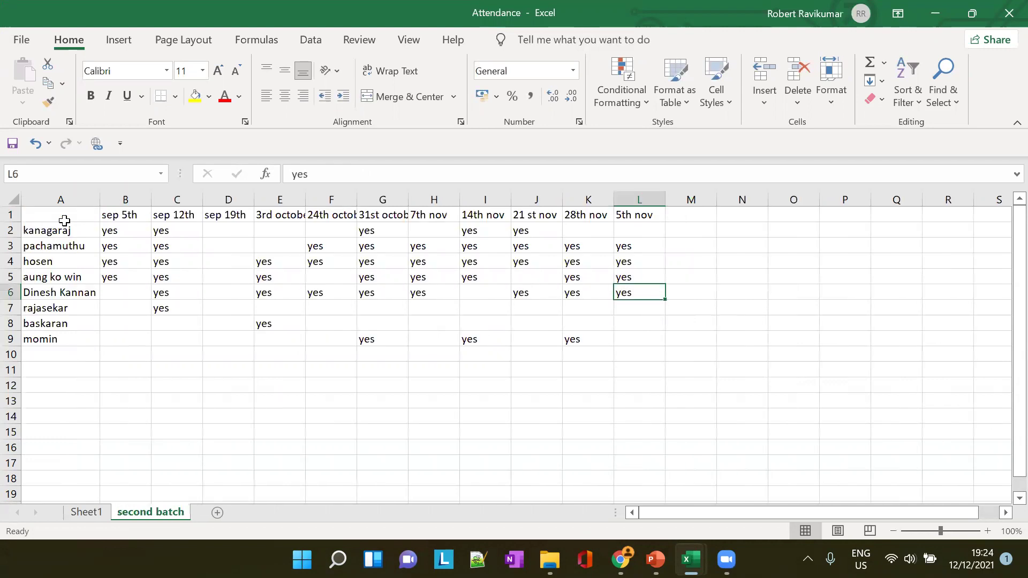
key(alt+Tab)
key(alt+Tab)
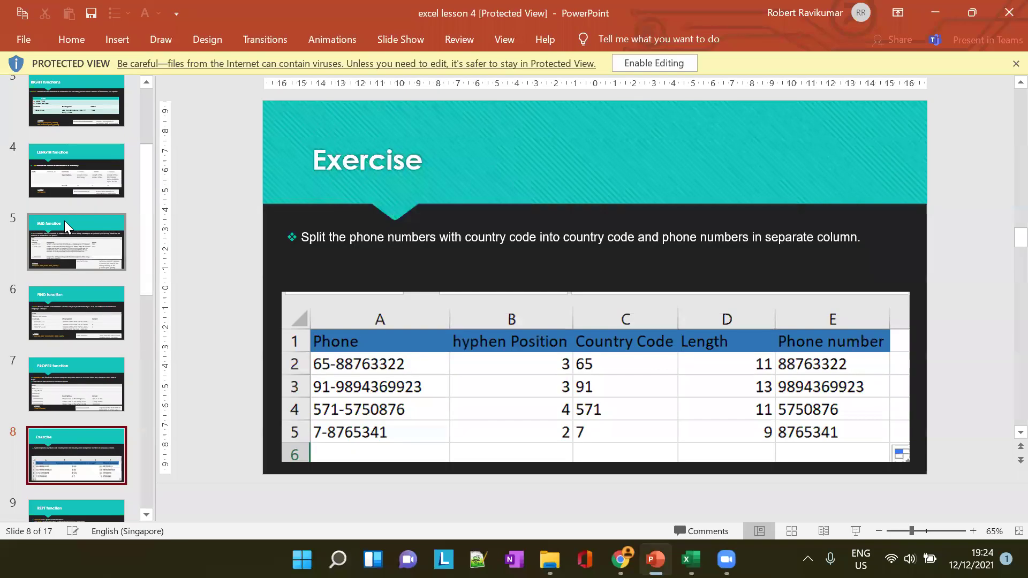
key(alt+Tab)
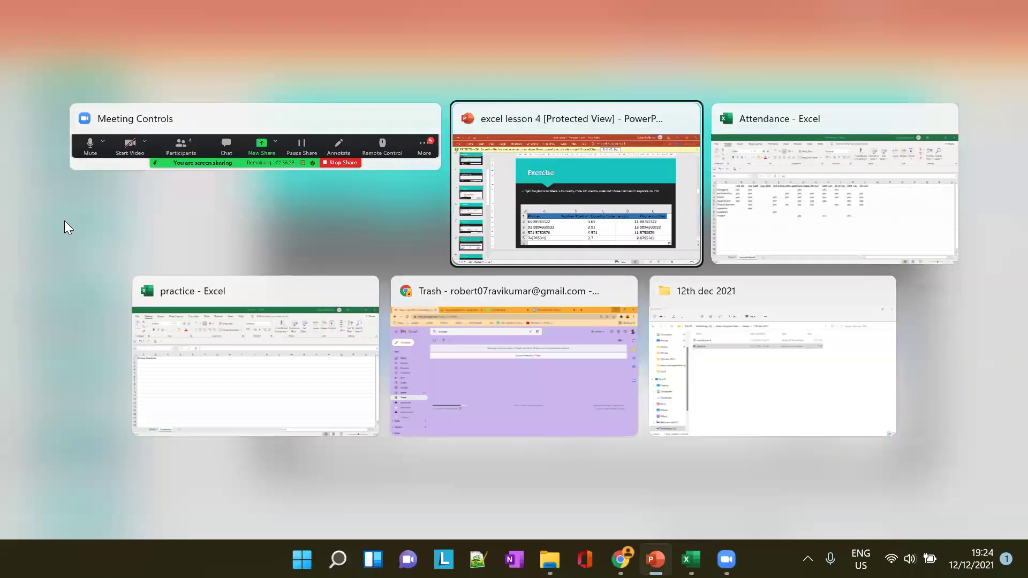
key(Tab)
key(alt+Tab)
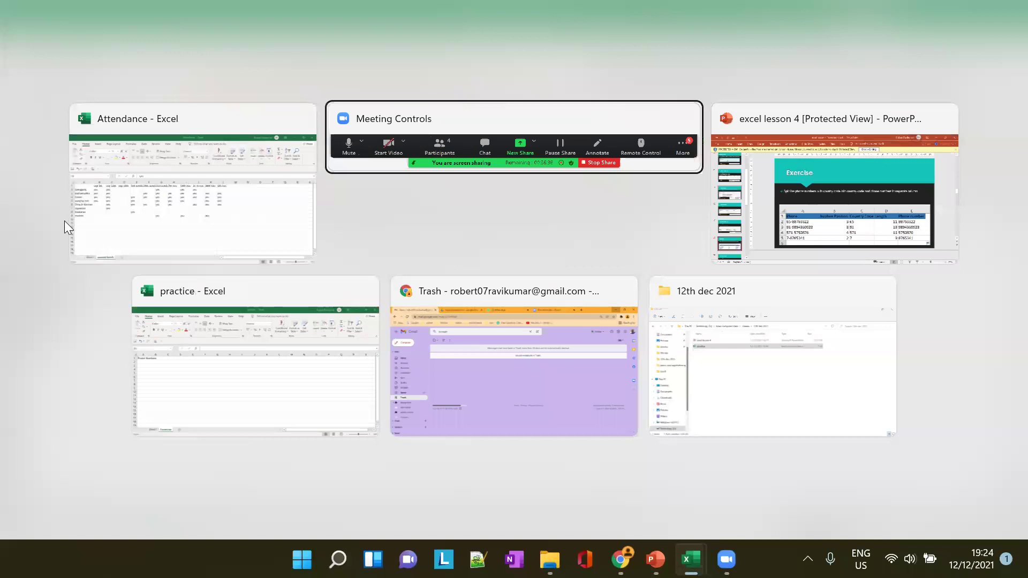
key(Tab)
key(Tab)
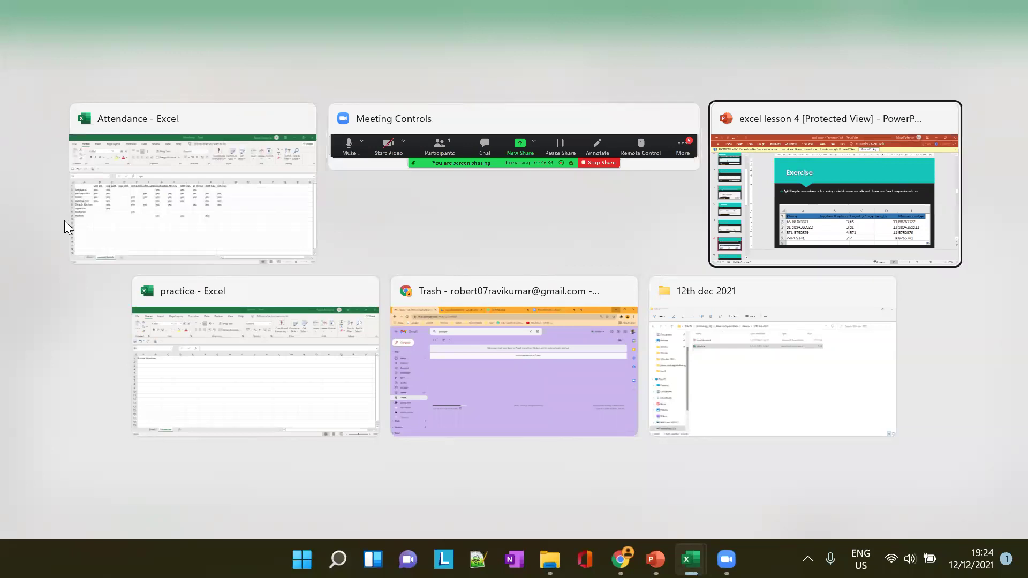
Add headers Hyphen Position, country code, Length and Phone in B1:E1
text(H)
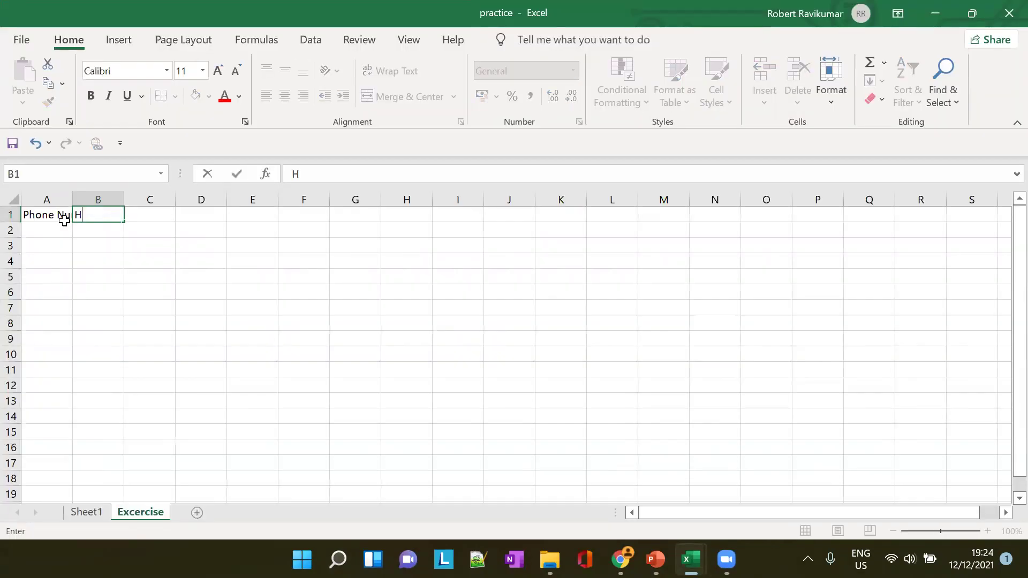
text(yphen Position)
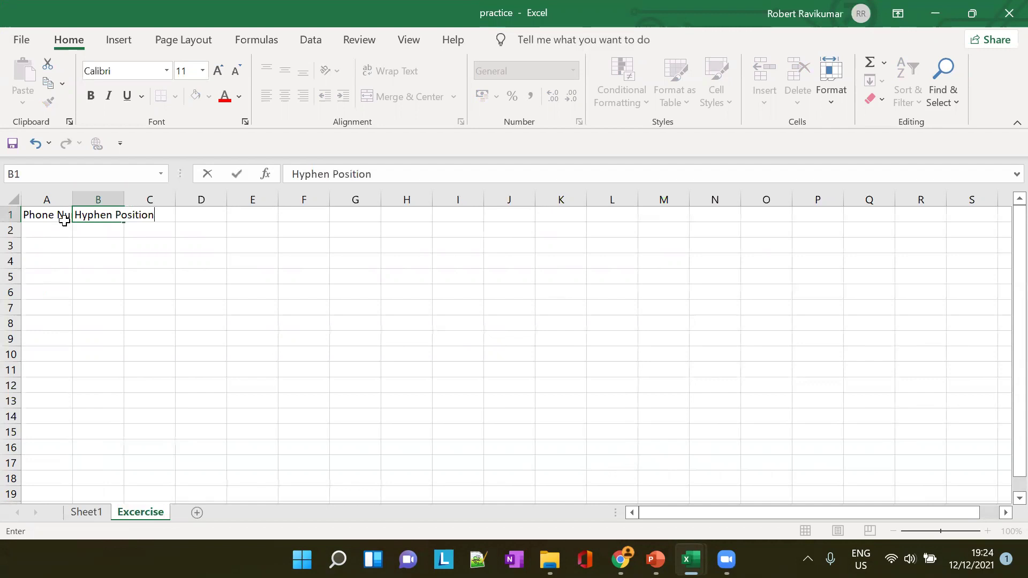
key(Tab)
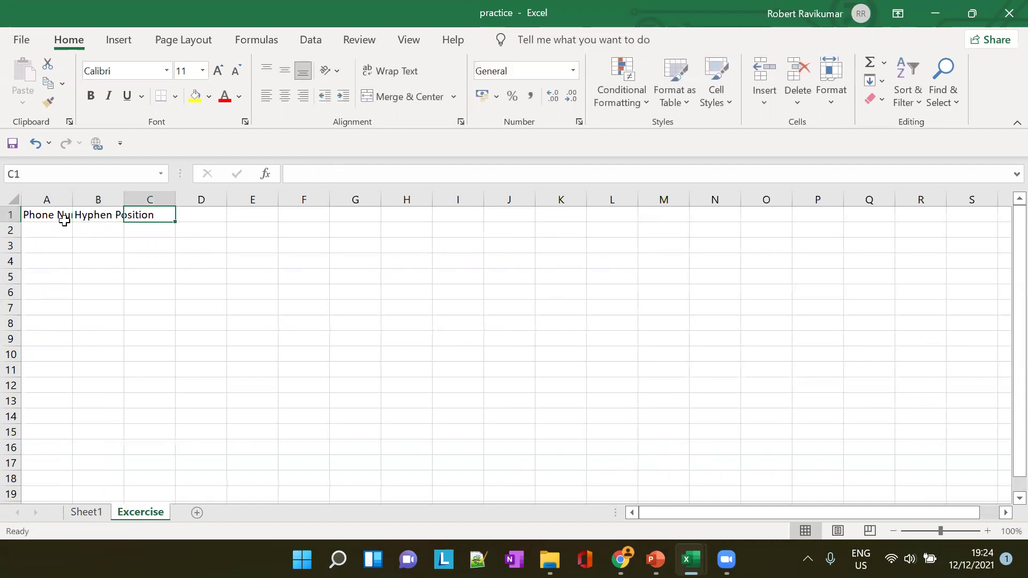
text(country)
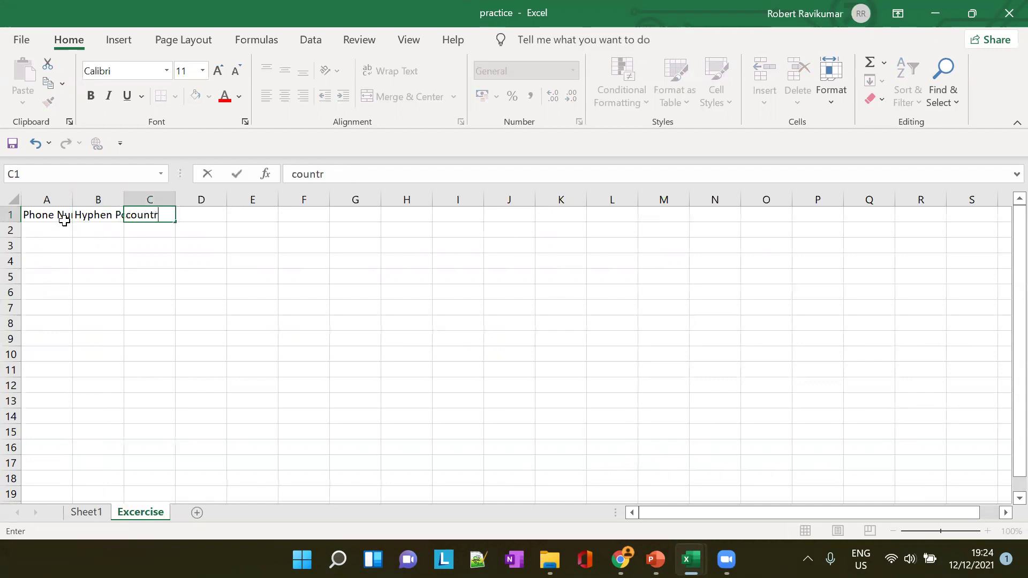
key(BackSpace)
text(r)
key(BackSpace)
text(y)
key(BackSpace)
text(ry)
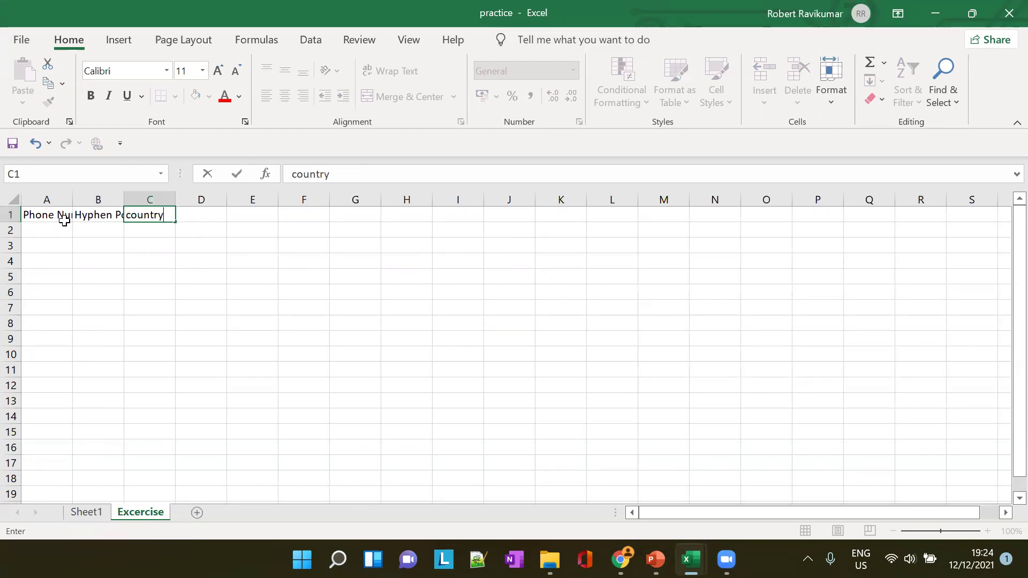
text( code)
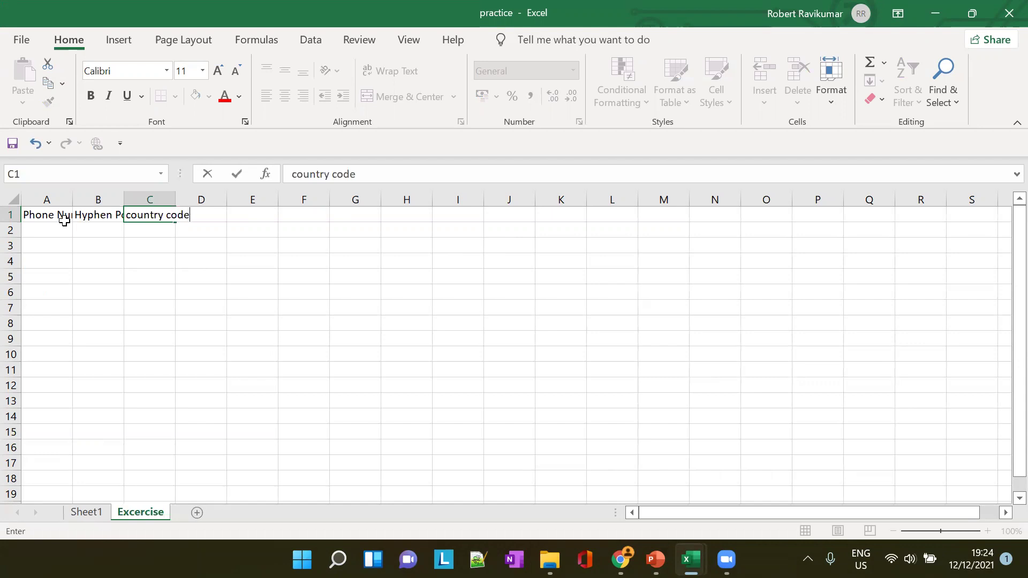
key(Tab)
text(Length)
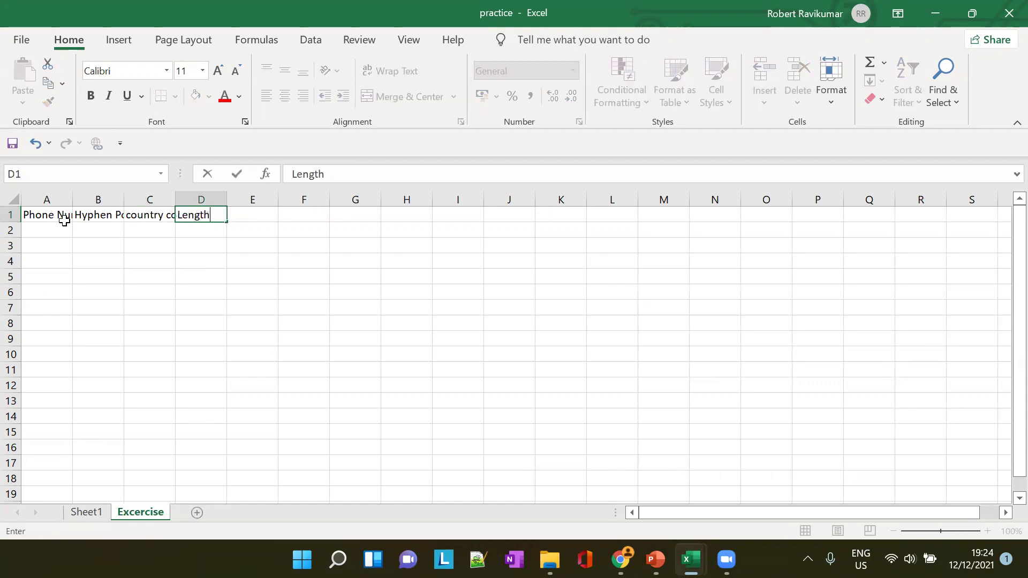
key(Tab)
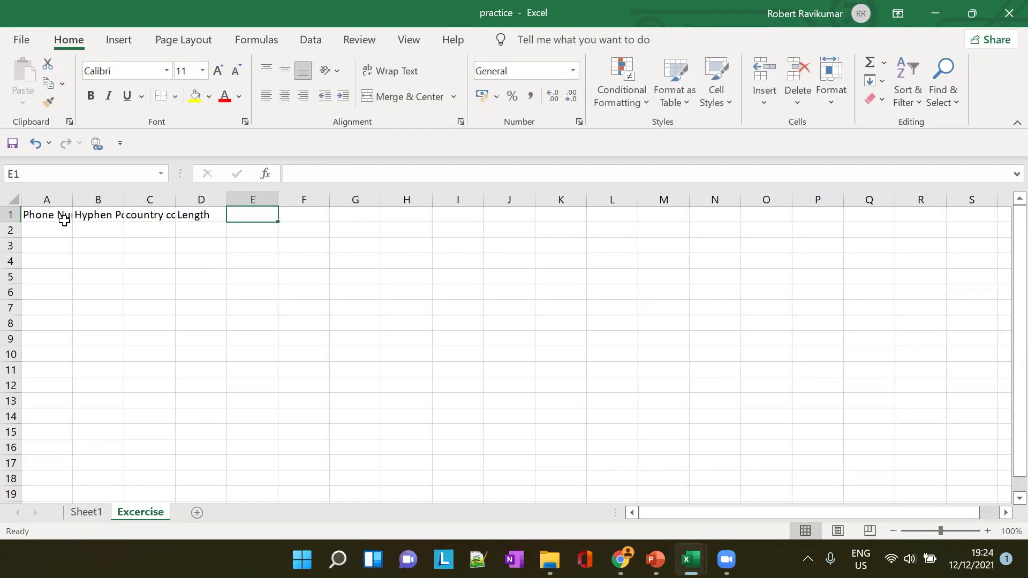
text(P)
text(hi)
key(BackSpace)
text(one)
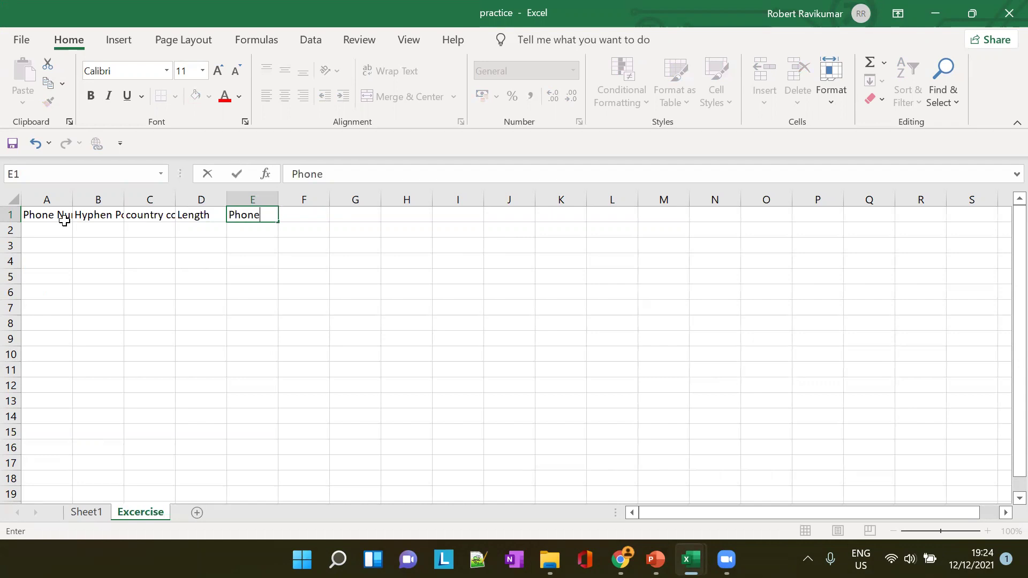
key(alt+Tab)
key(alt+Tab)
key(alt+Tab)
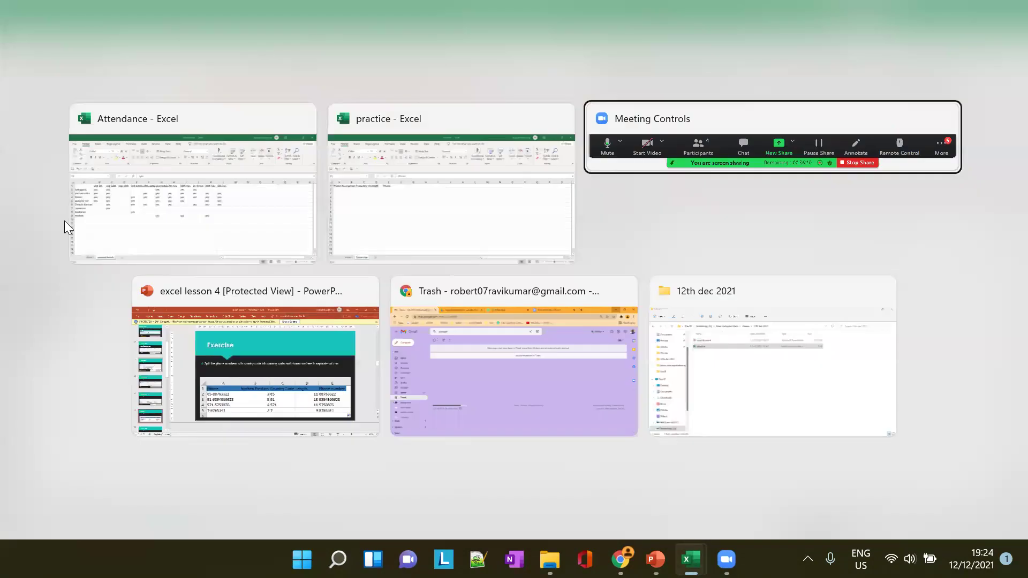
key(alt+Tab)
key(alt+Tab)
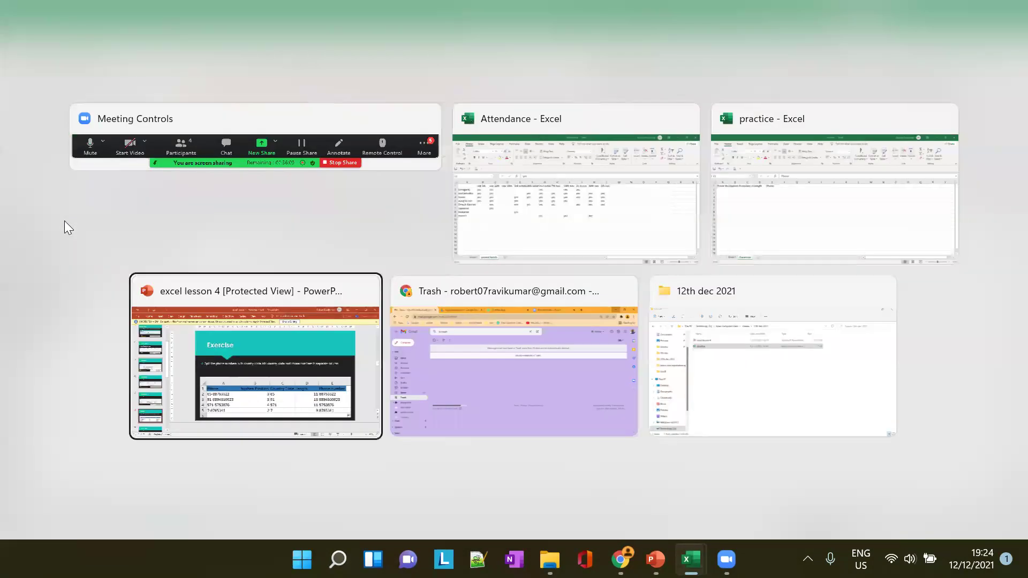
key(alt+Tab)
key(alt+Tab)
key(alt+Tab)
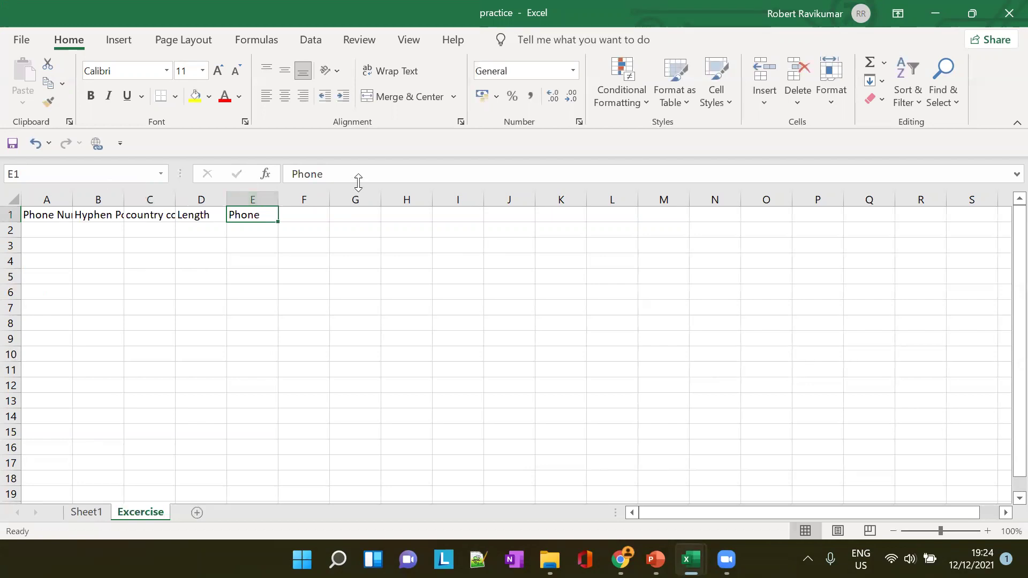
Complete the E1 header as 'Phone number withour country code'
click(358, 174)
text(num)
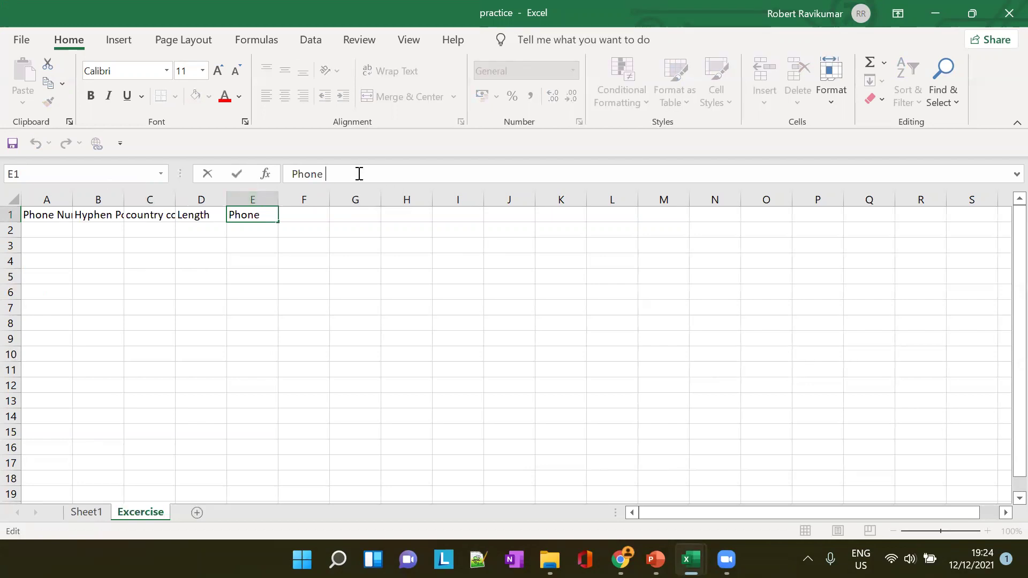
text(ber withour)
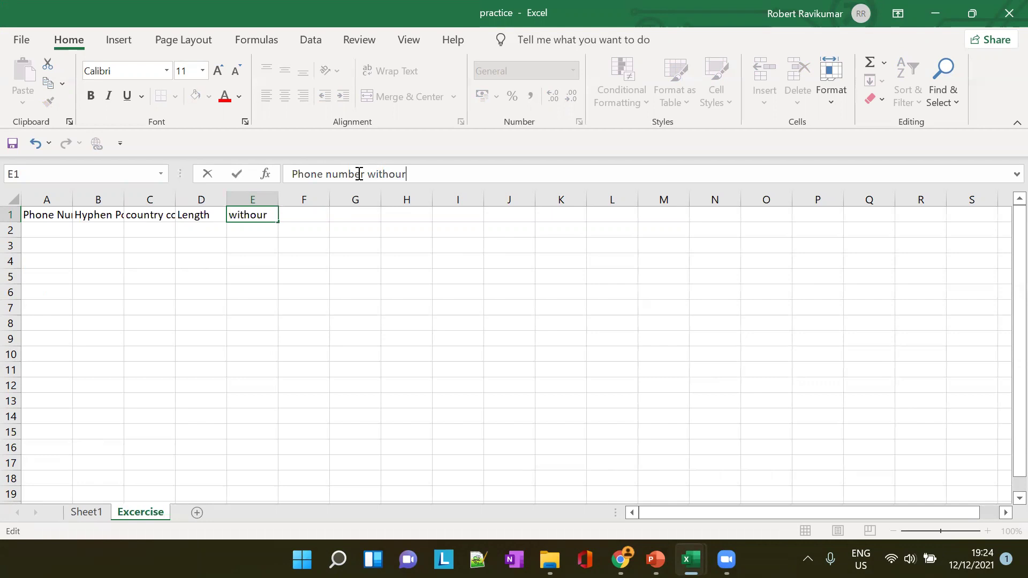
text( country code)
key(Tab)
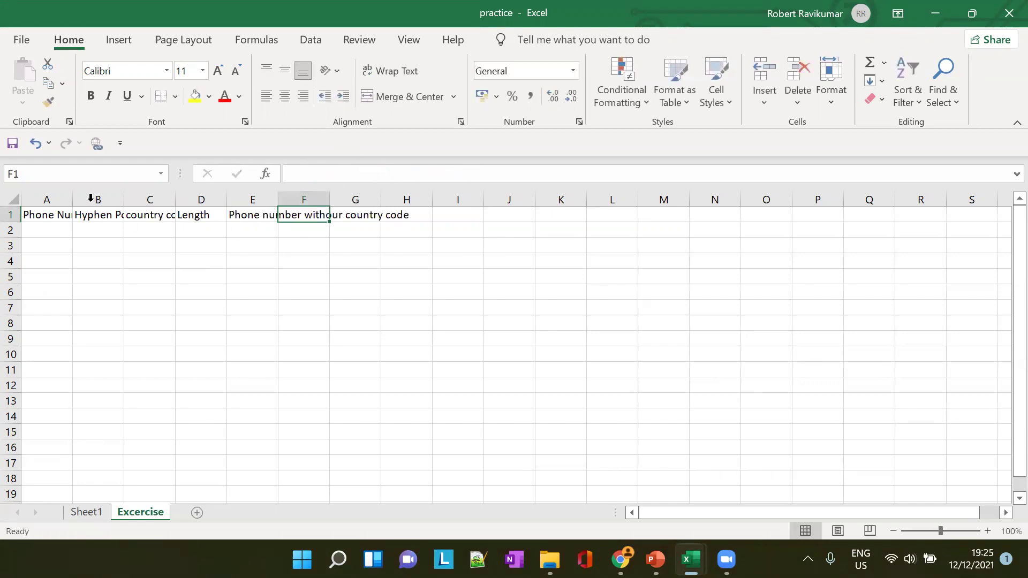
Autofit columns A, B, C and E so every header shows in full
double_click(71, 202)
click(156, 198)
click(155, 198)
double_click(242, 198)
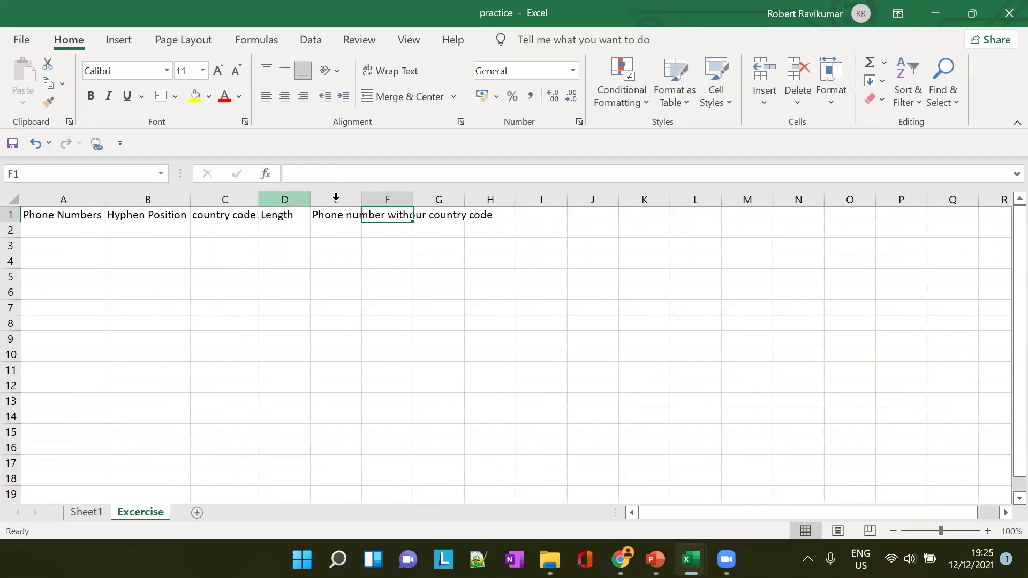
drag(361, 201, 363, 200)
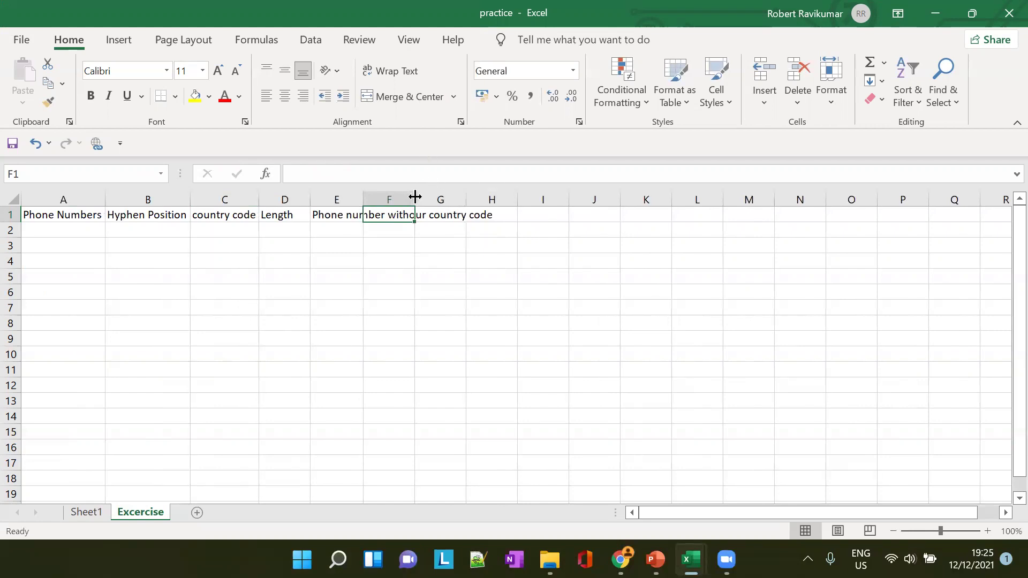
double_click(362, 197)
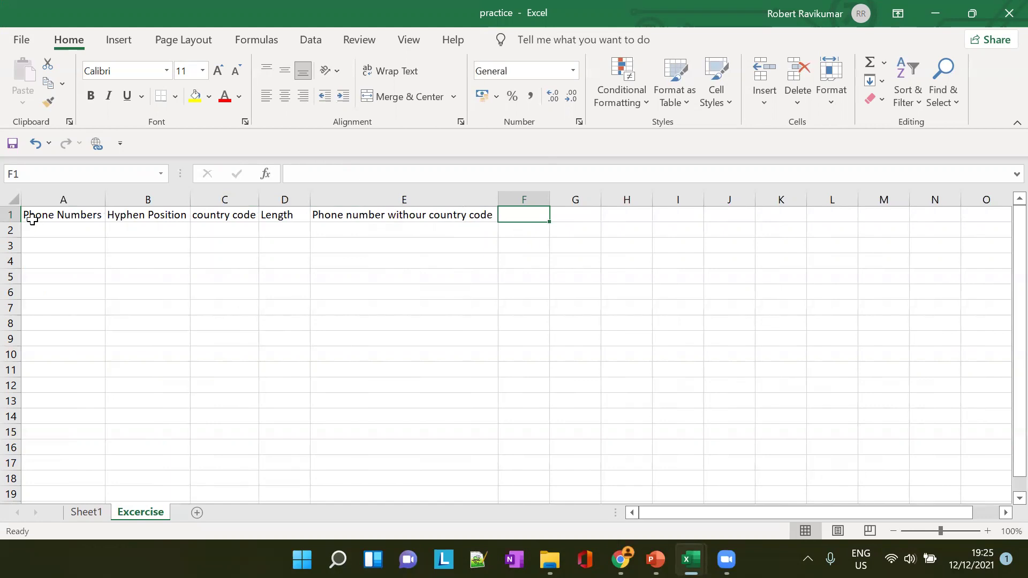
click(53, 235)
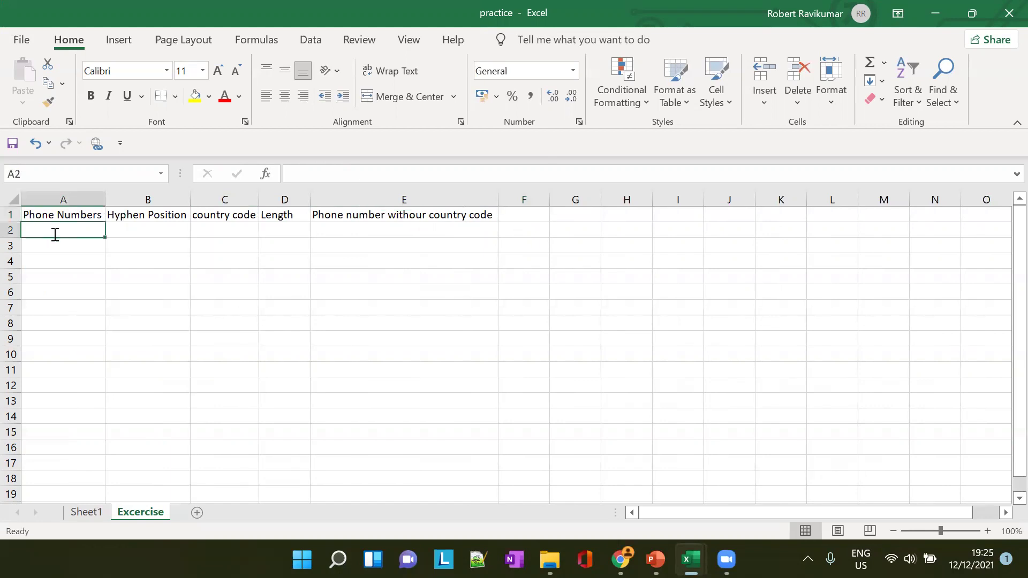
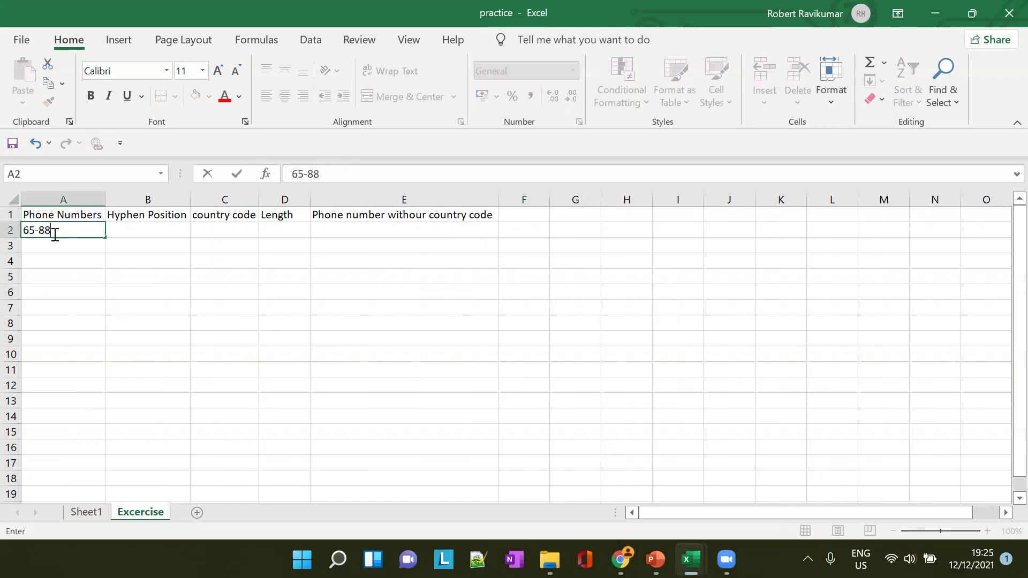
key(Tab)
click(72, 248)
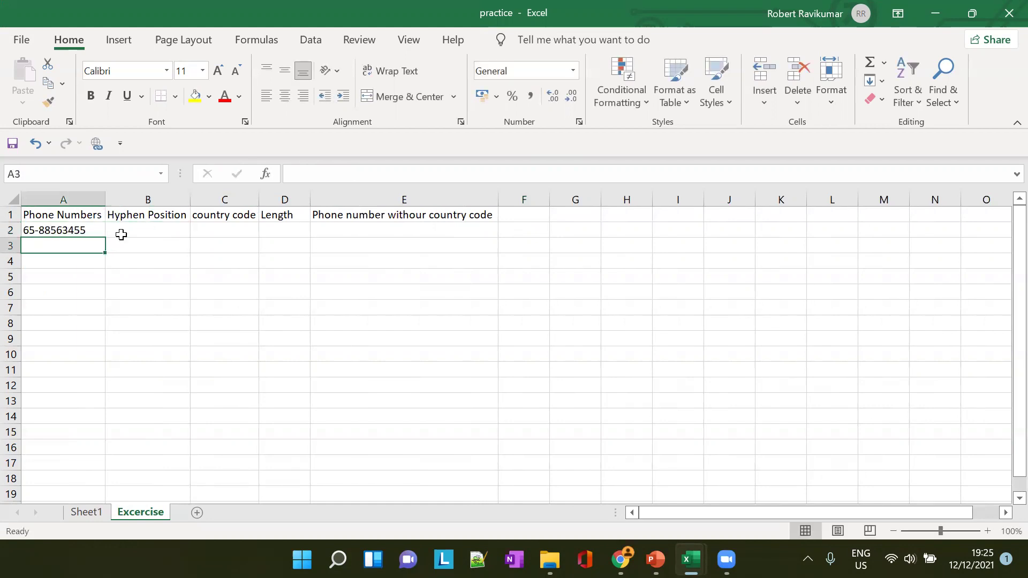
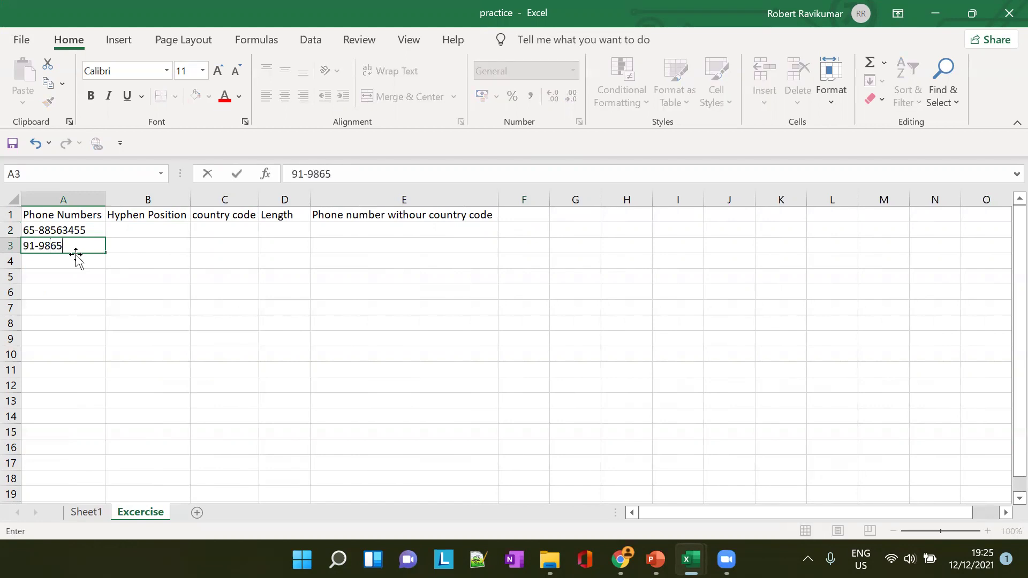
key(Tab)
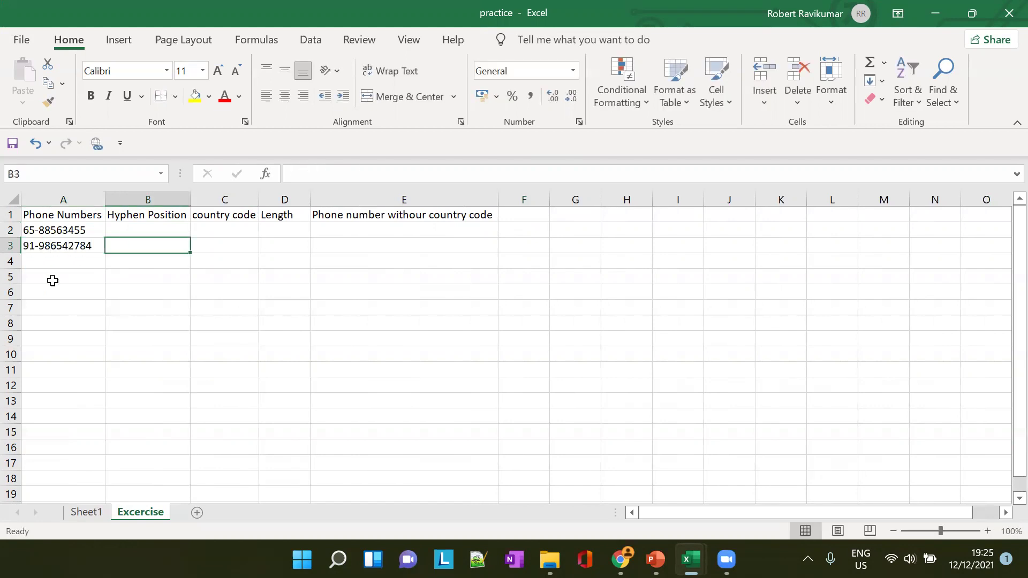
click(58, 265)
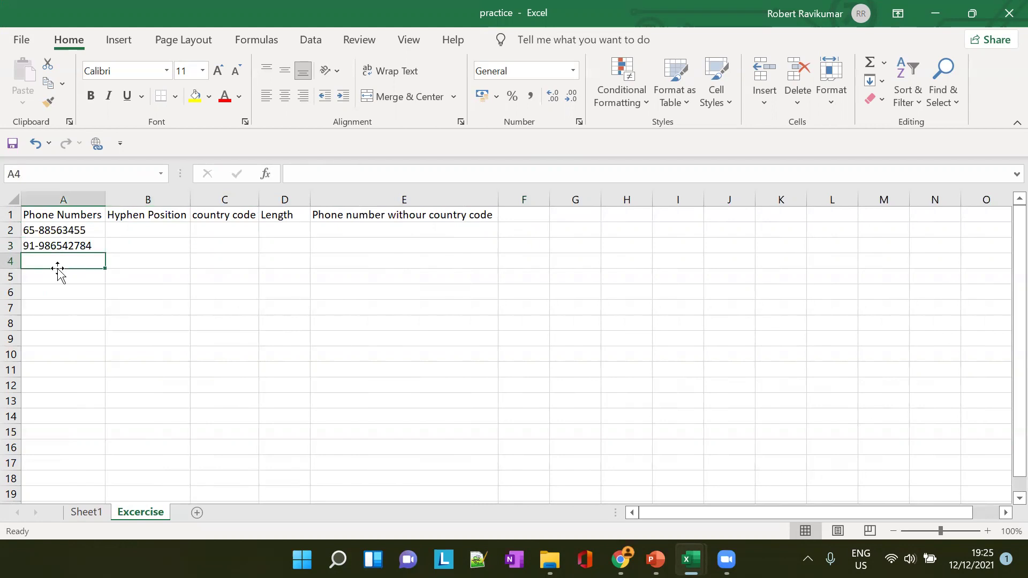
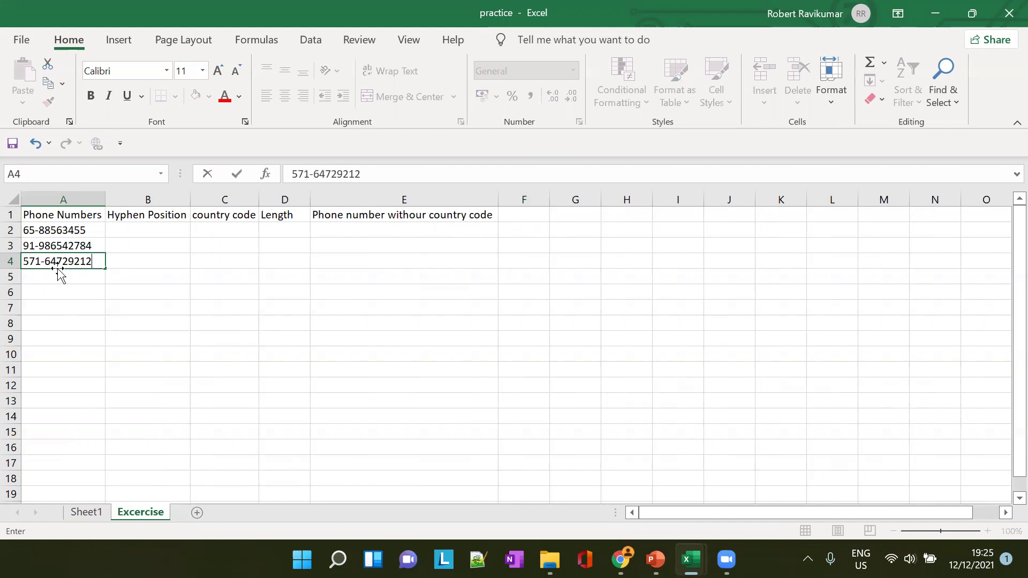
key(Tab)
key(Return)
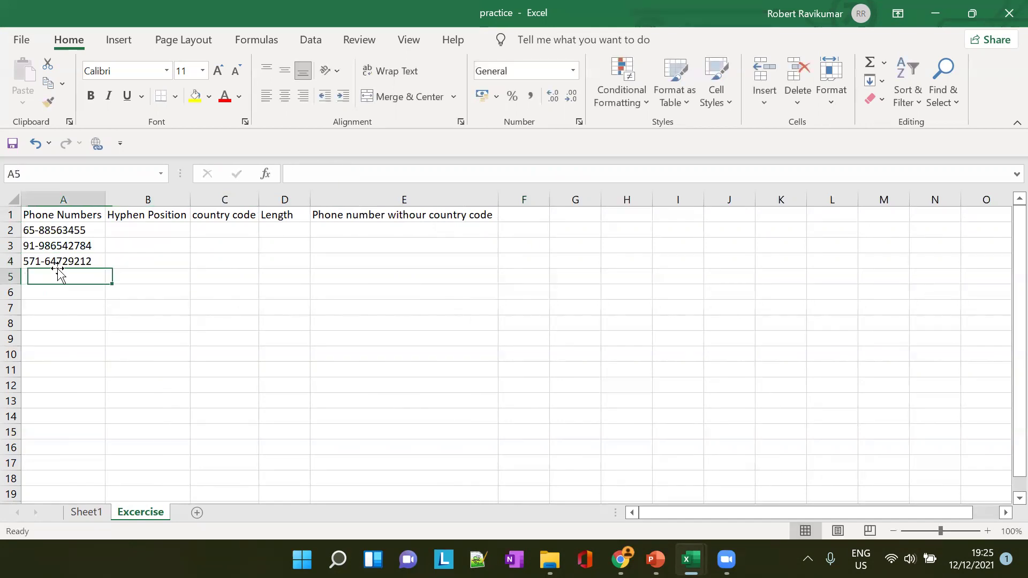
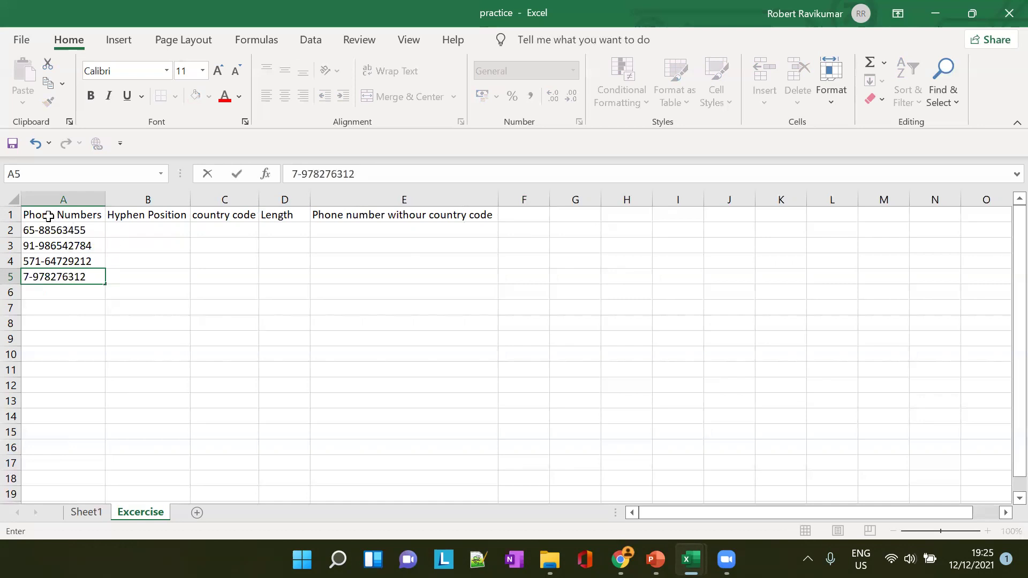
Give the header row A1:E1 a light blue-grey fill colour
drag(22, 214, 379, 273)
drag(81, 215, 454, 217)
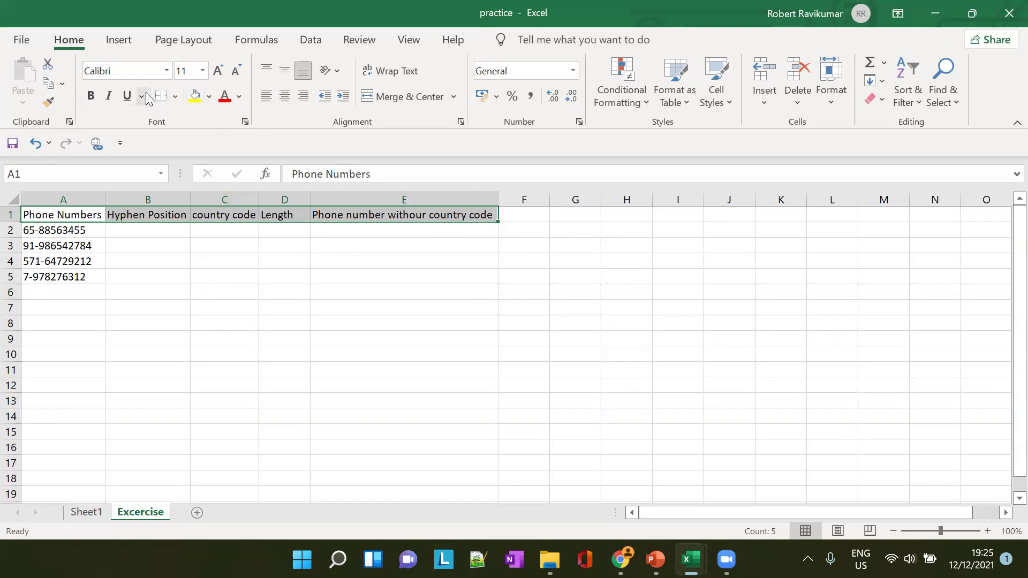
click(240, 96)
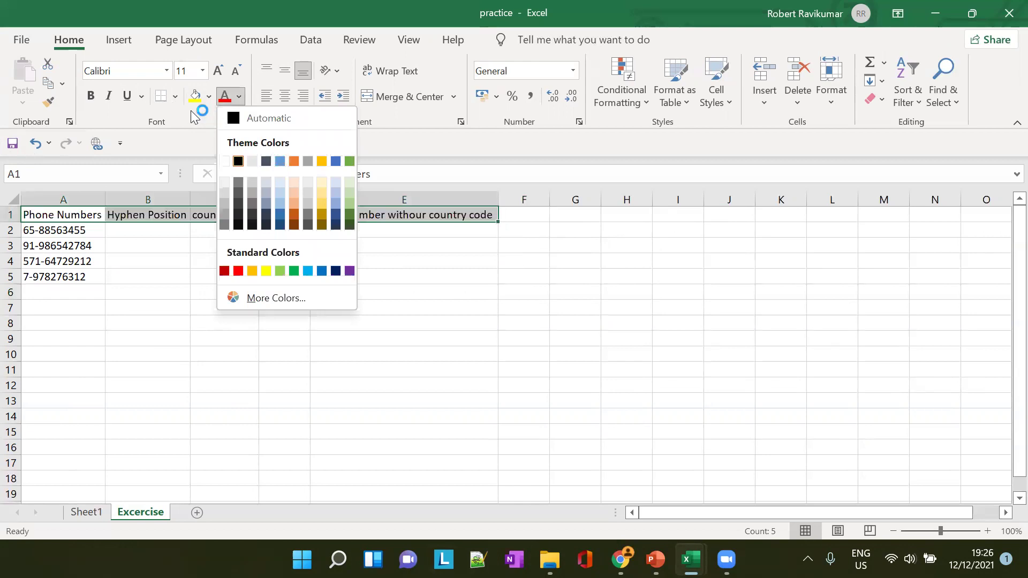
click(211, 97)
click(211, 97)
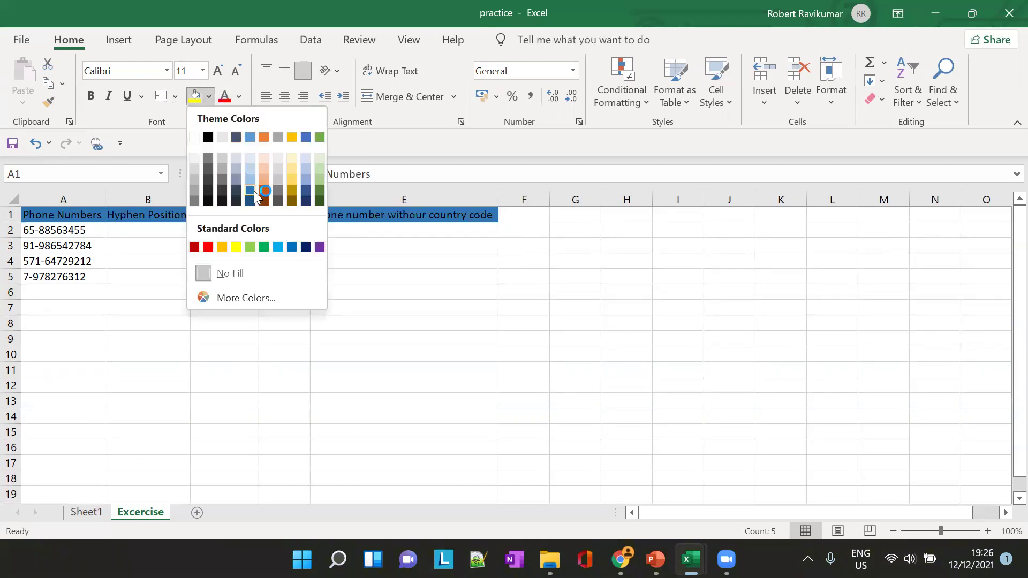
click(236, 168)
click(384, 246)
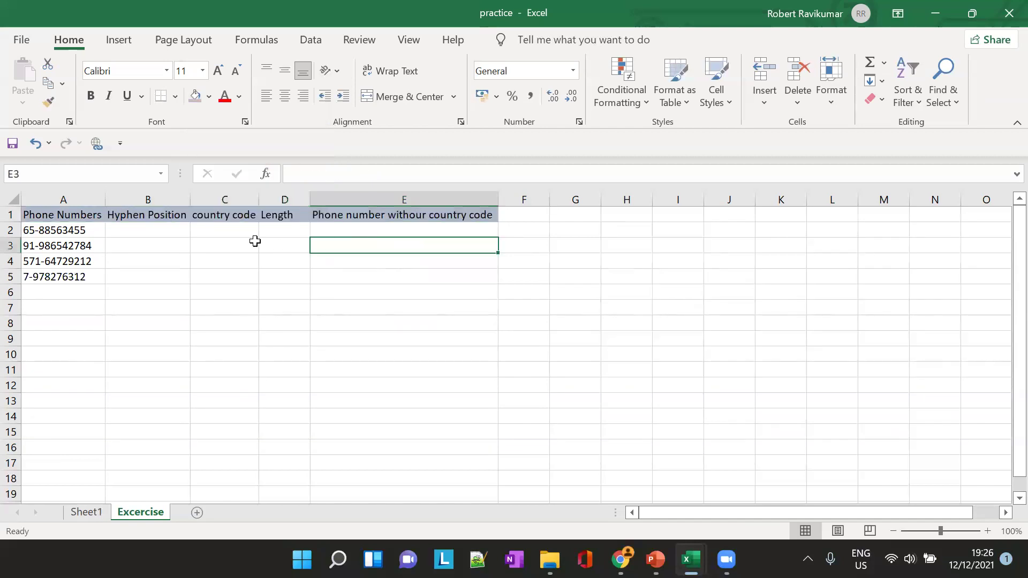
click(146, 236)
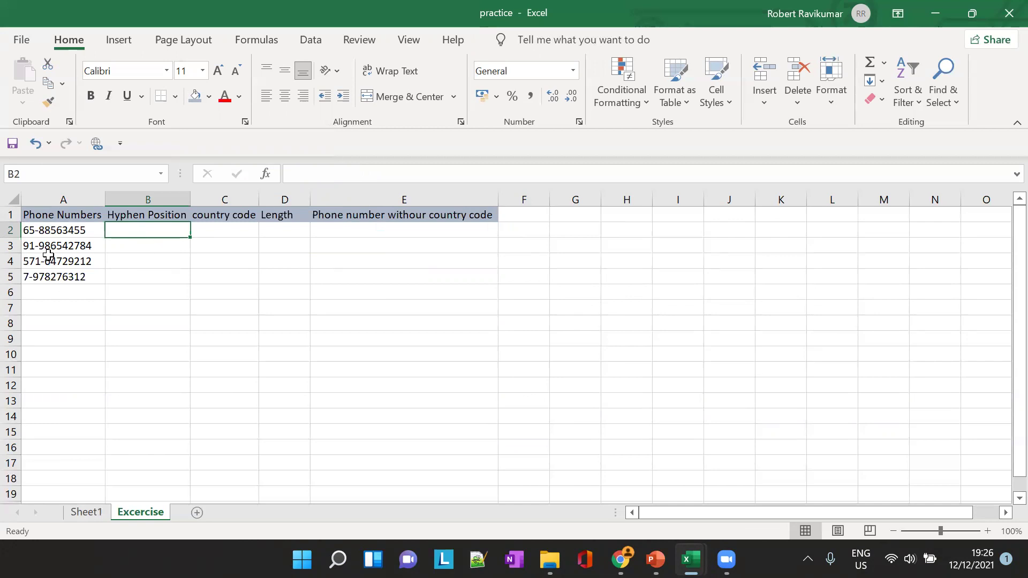
click(323, 178)
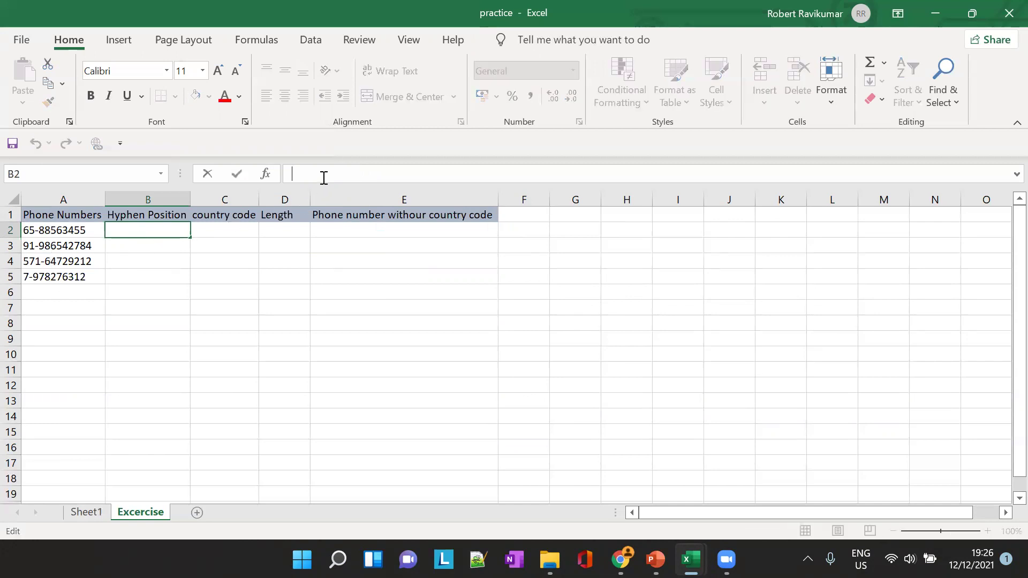
text(=)
key(BackSpace)
text(=FIN)
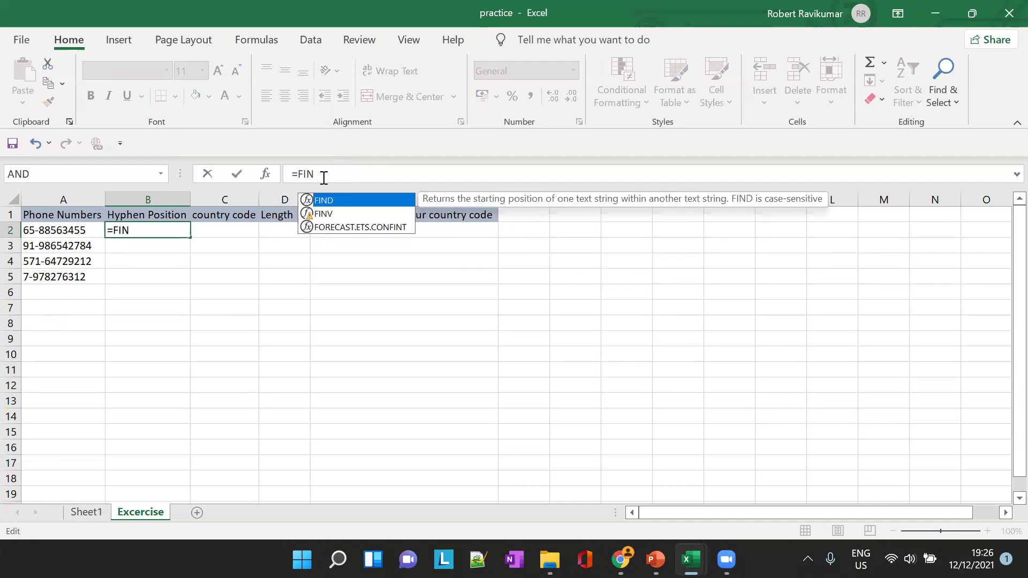
key(Tab)
text(("")
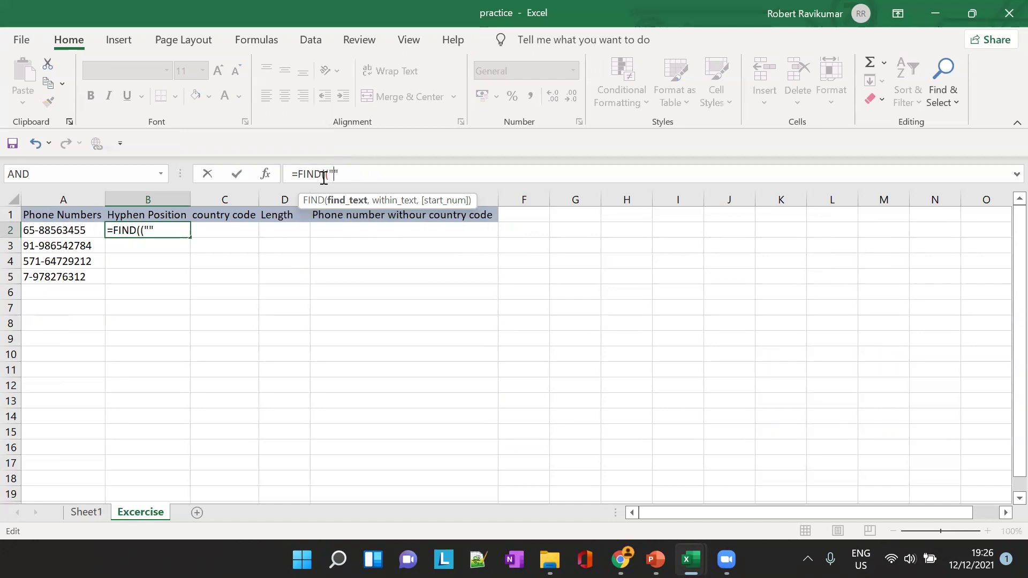
text(-)
key(BackSpace)
key(Right)
key(Right)
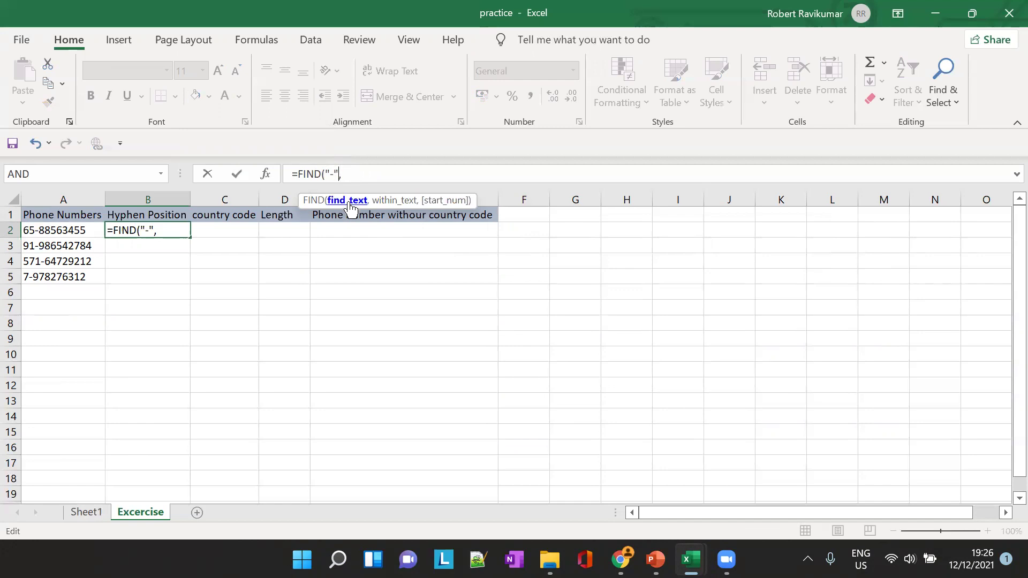
click(384, 175)
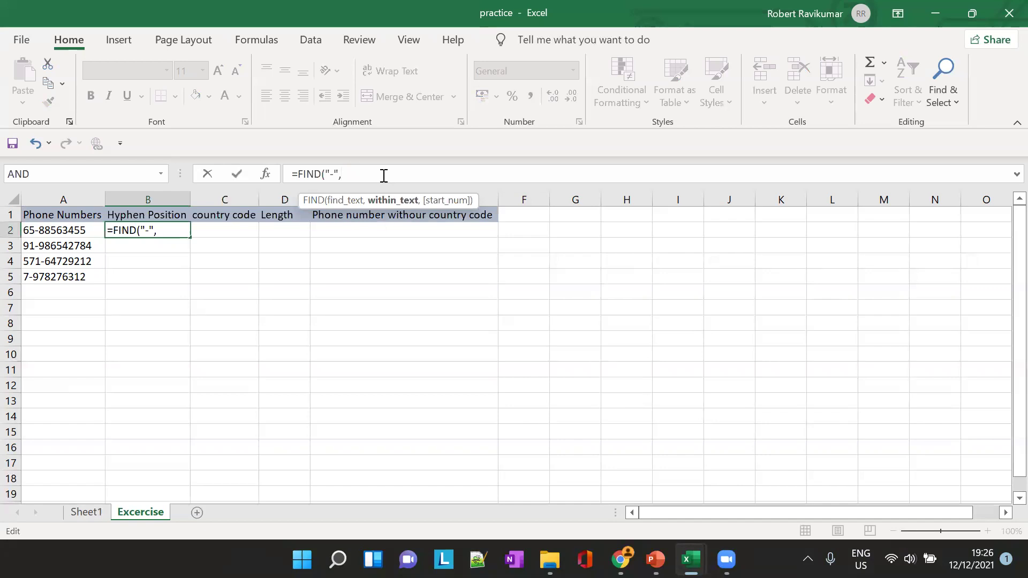
text(B)
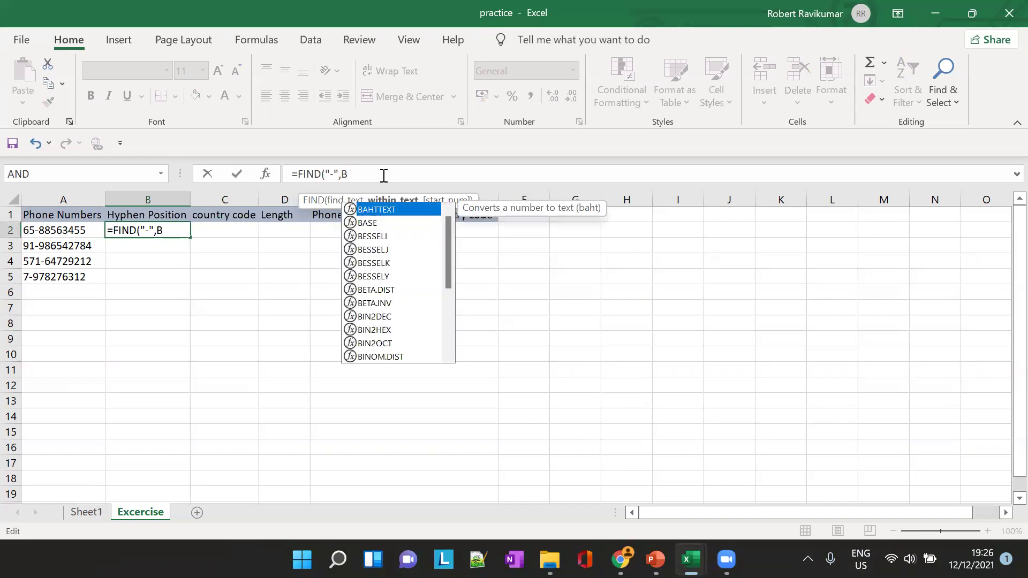
key(BackSpace)
text(A)
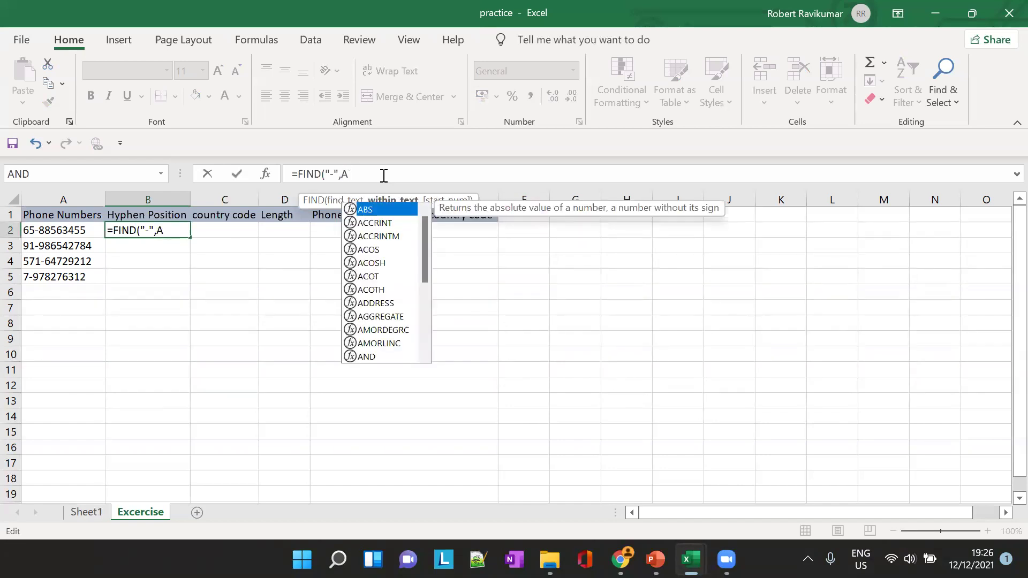
text(2)
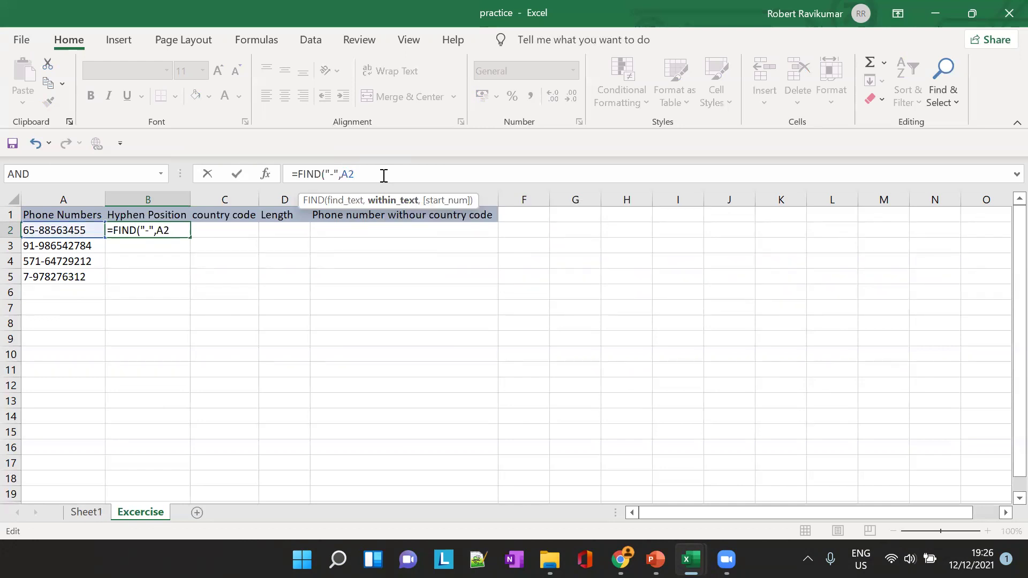
text())
key(Tab)
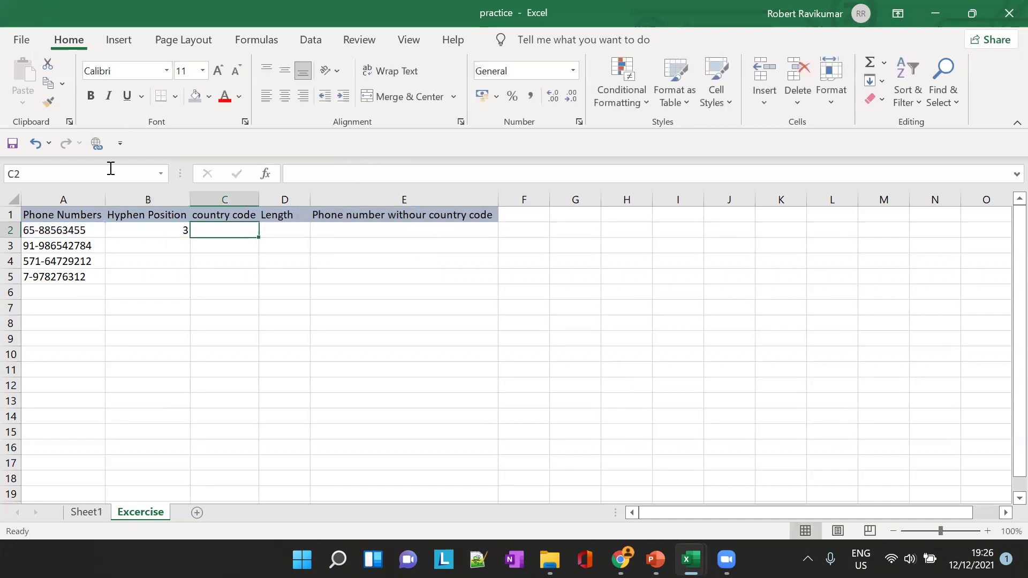
Copy the B2 FIND formula down to B5, giving 3, 3, 4 and 2
click(166, 235)
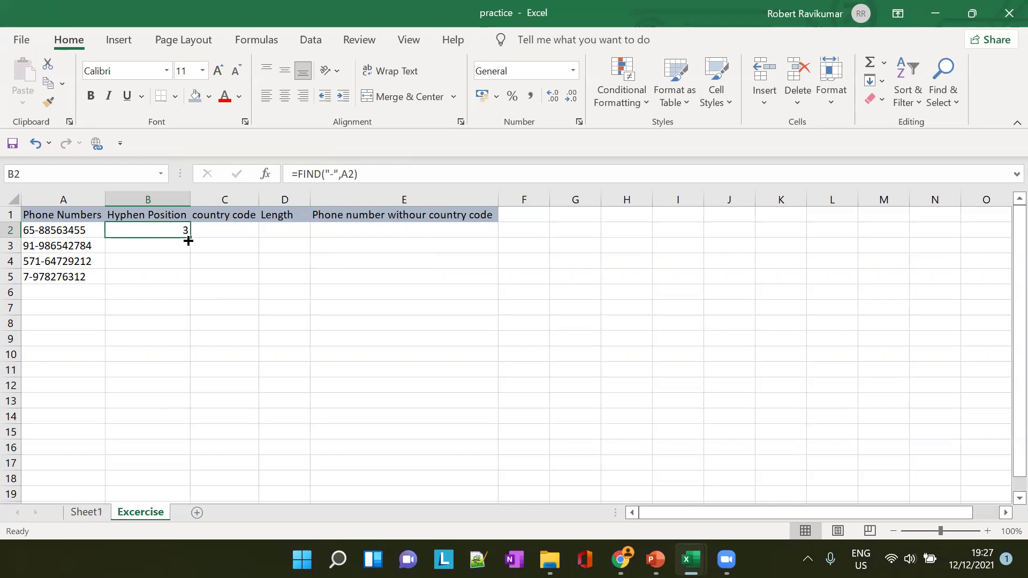
drag(188, 241, 191, 285)
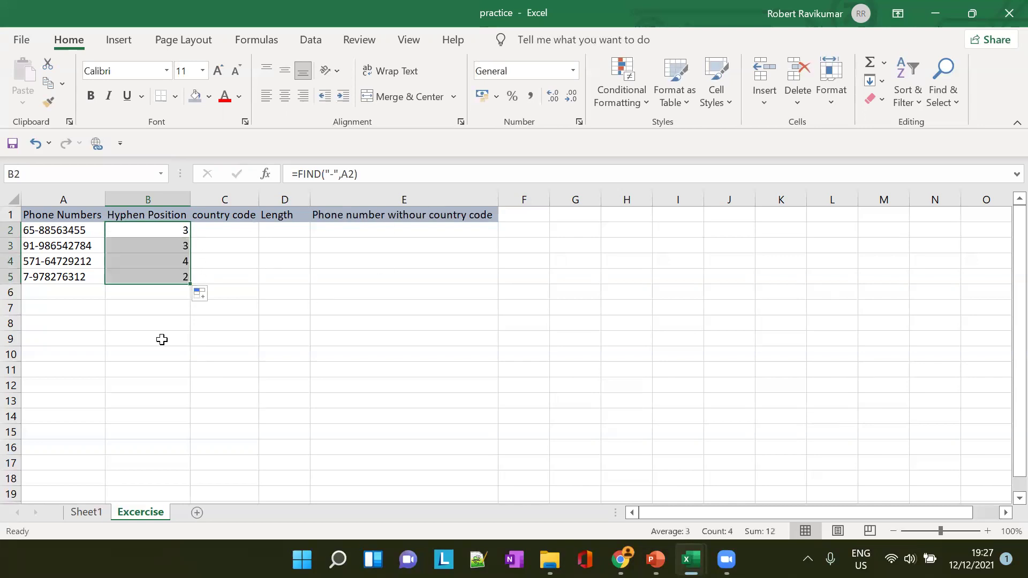
click(176, 248)
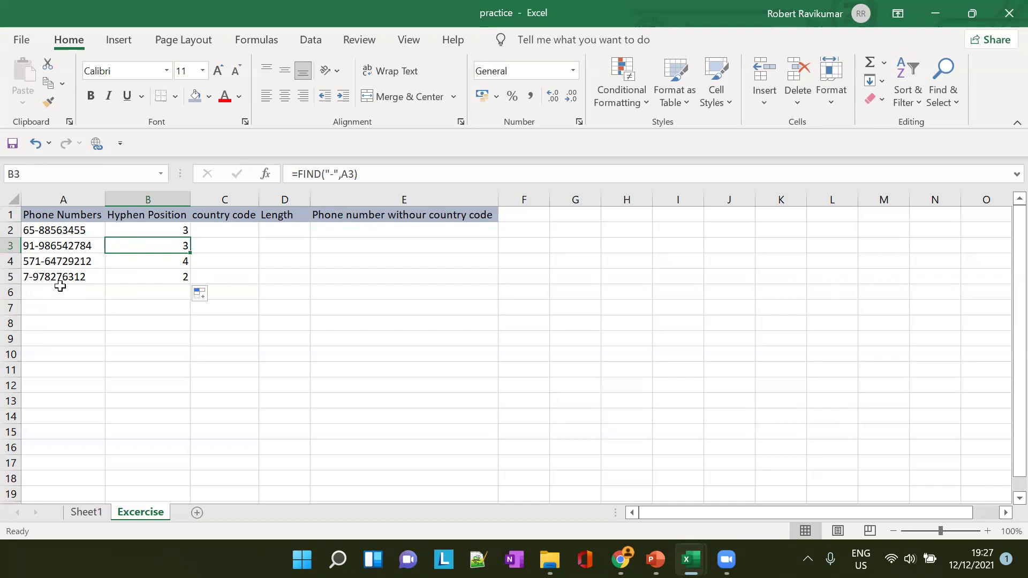
click(245, 230)
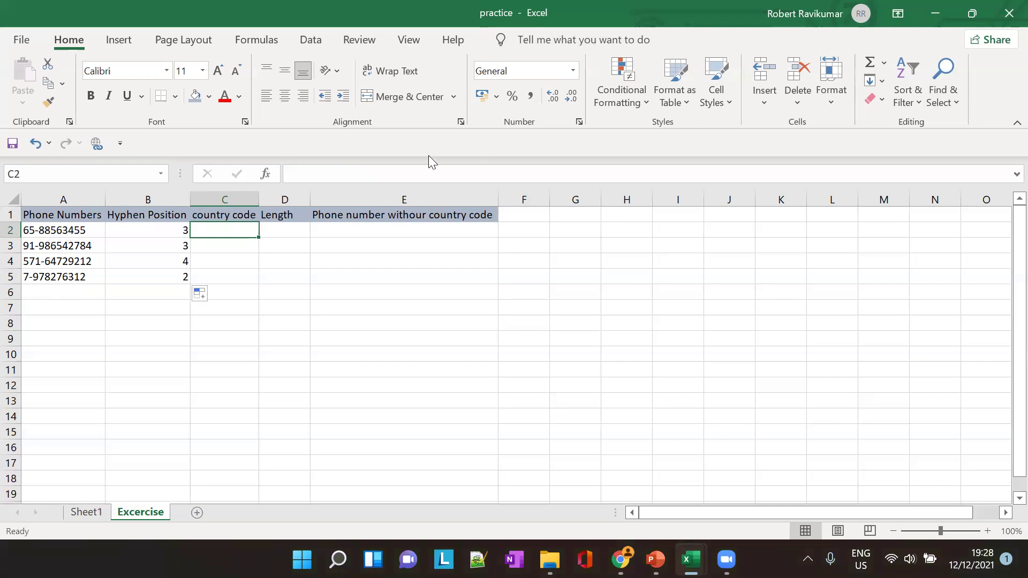
key(alt+Tab)
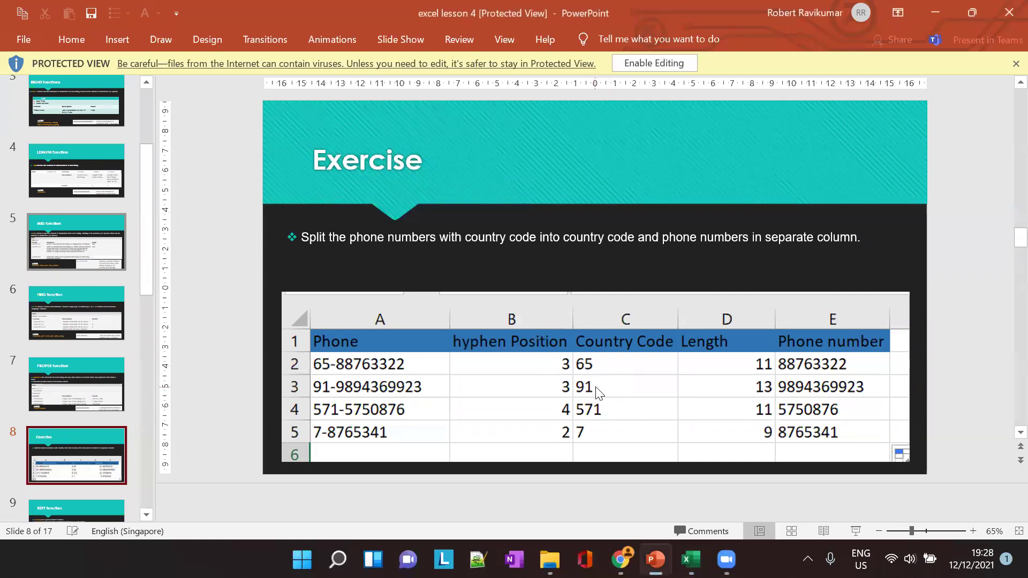
key(alt+Tab)
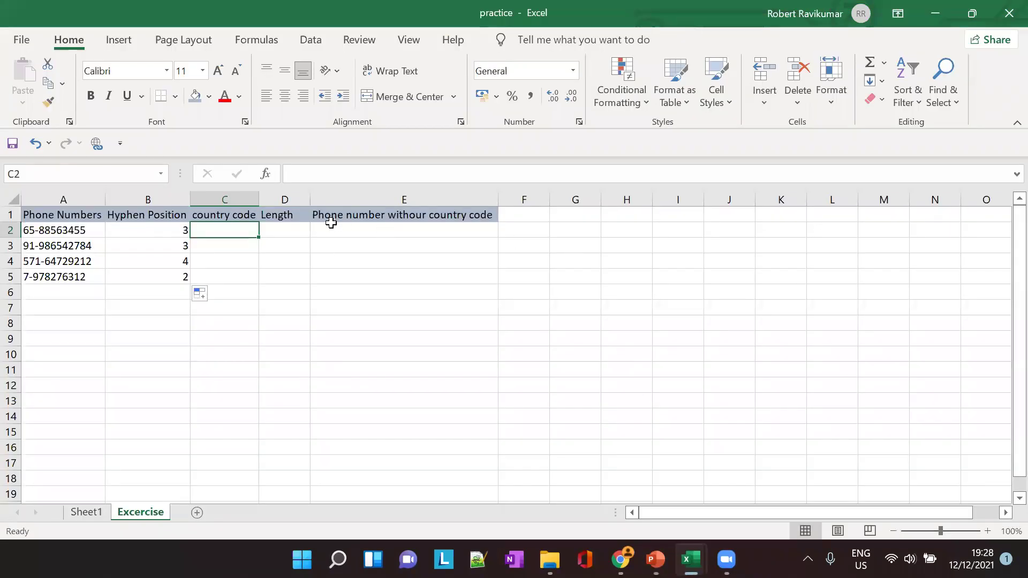
Enter =LEFT(A2,2) in C2, correcting the reference from A1 to A2
text(=FIN)
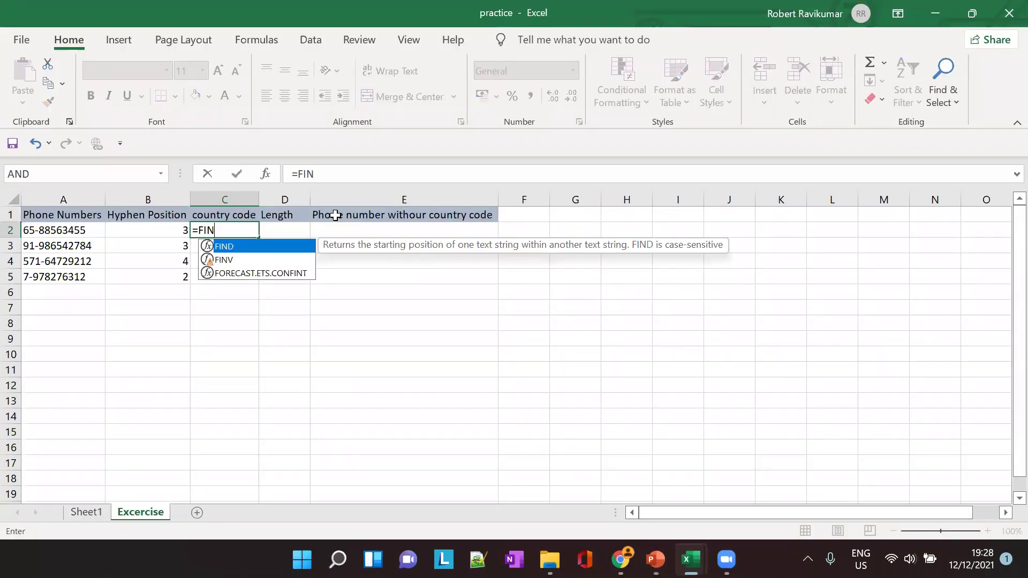
key(BackSpace)
key(BackSpace)
key(BackSpace)
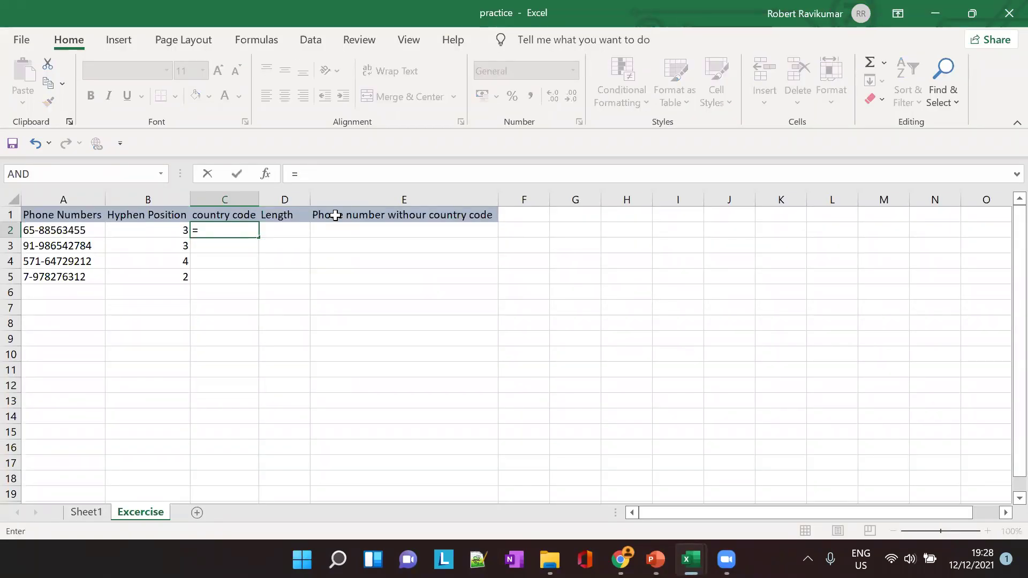
text(LEFT()
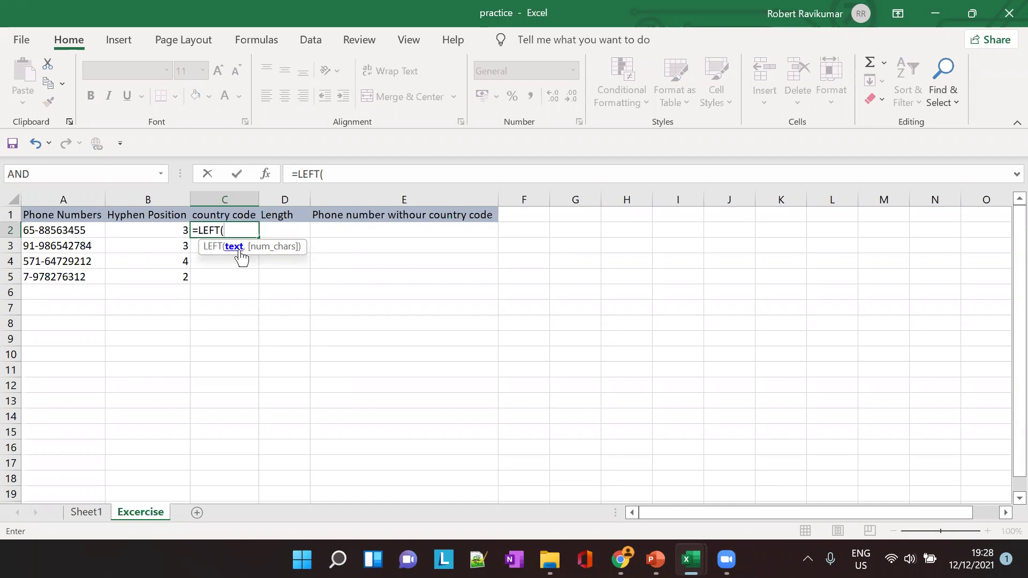
text(A1,)
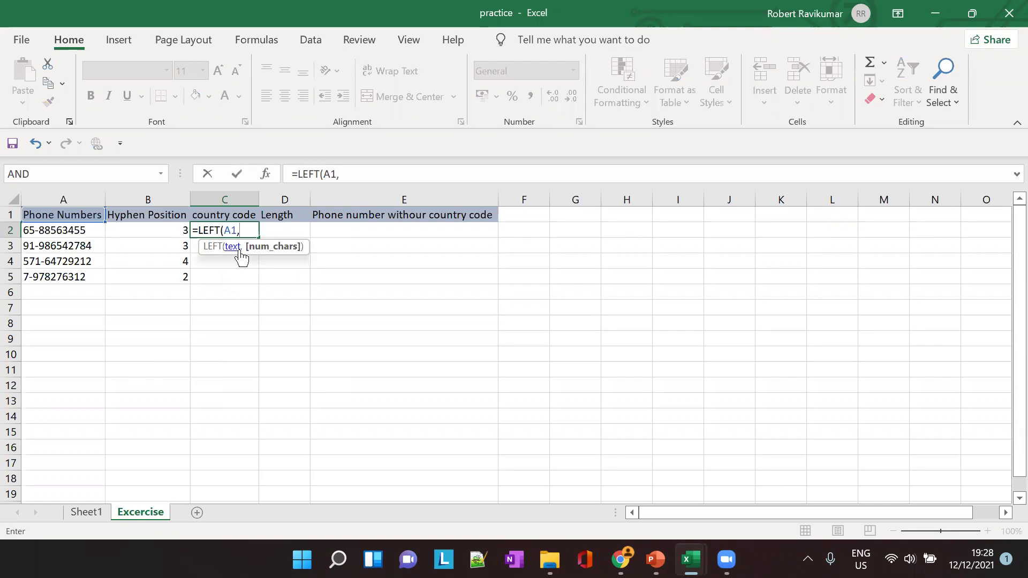
text(2))
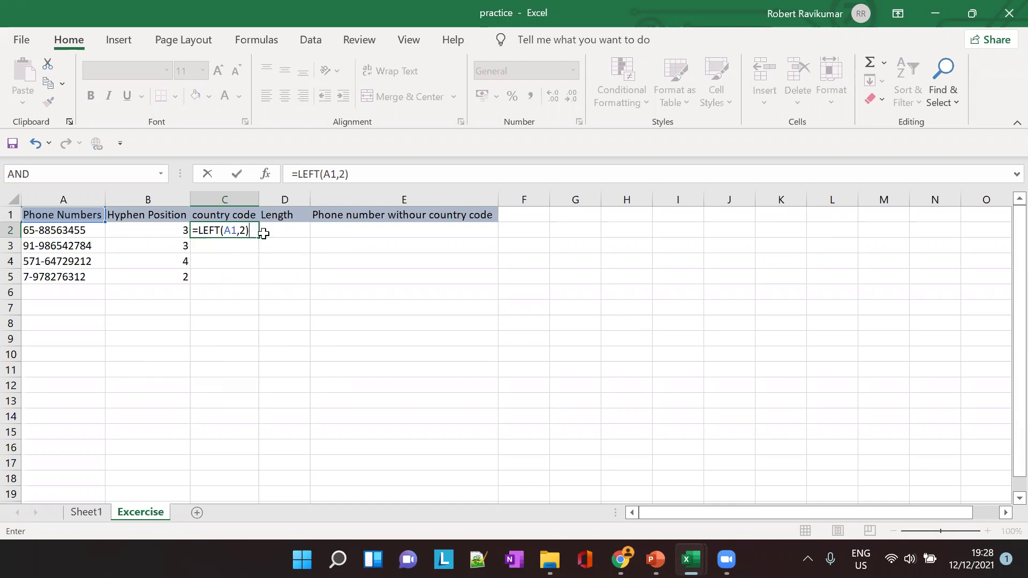
click(275, 240)
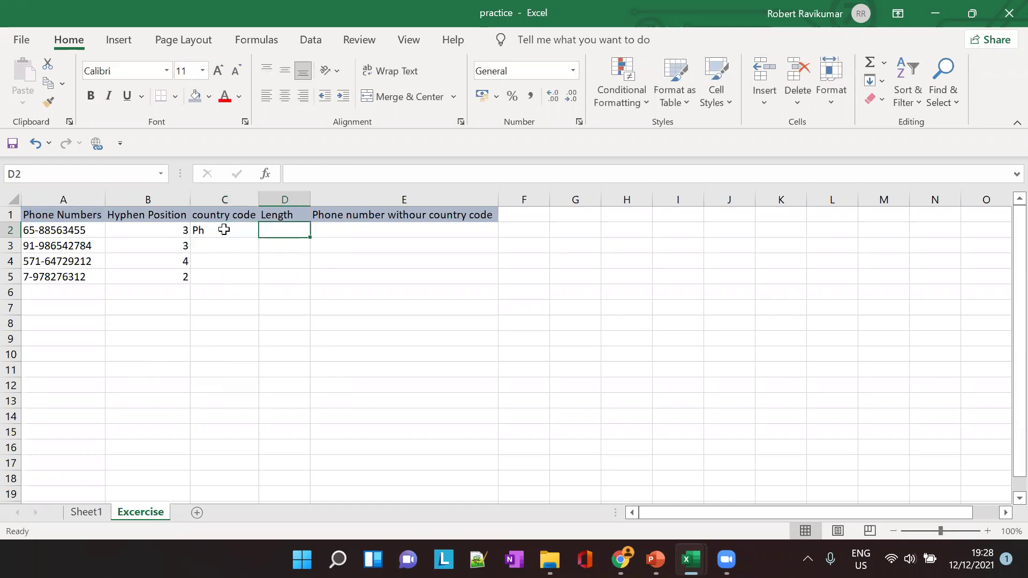
click(223, 230)
click(335, 174)
key(BackSpace)
text(2)
key(Tab)
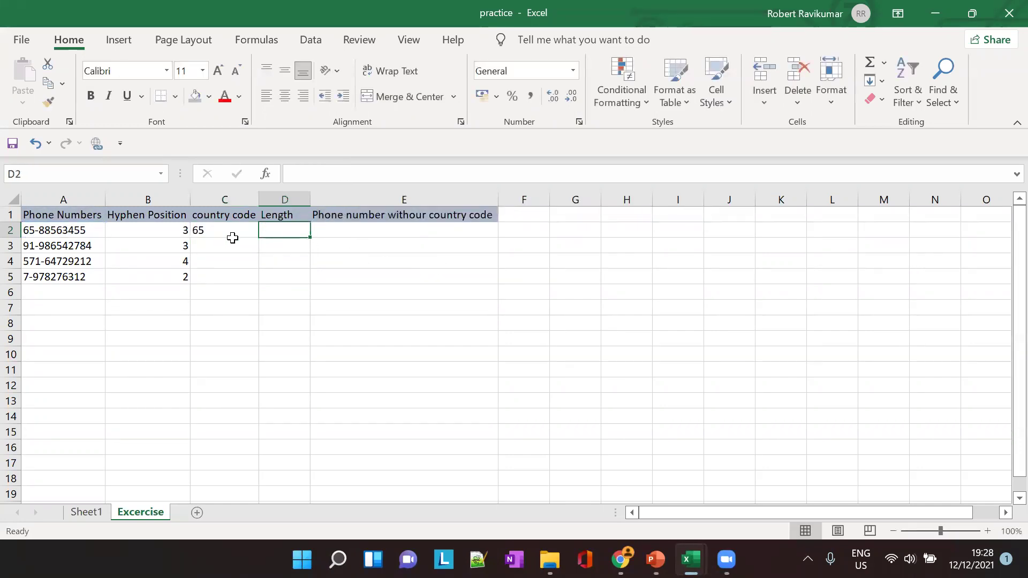
Fill the C2 formula down to C5, giving 65, 91, 57 and 7-
click(233, 240)
key(Up)
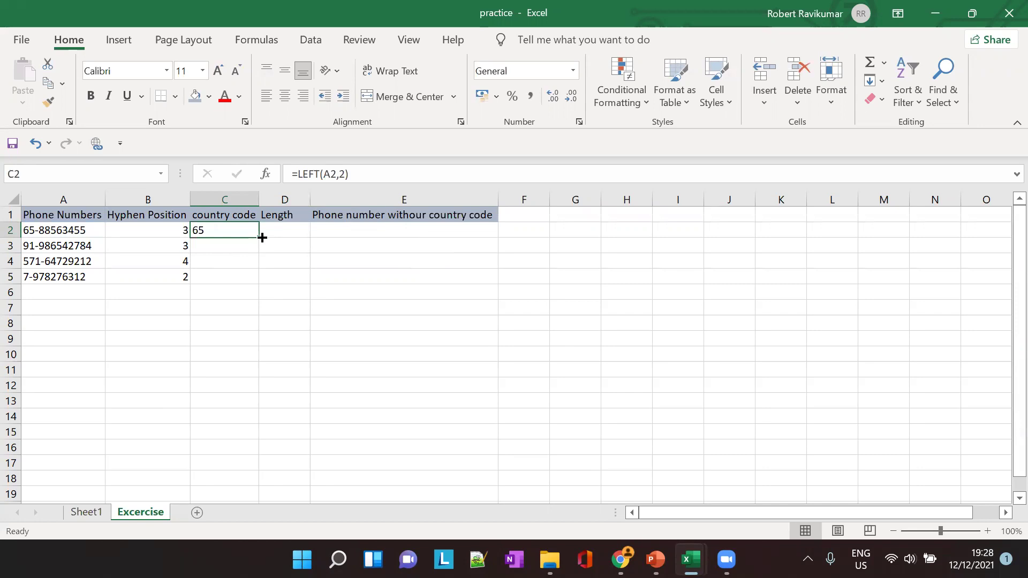
drag(258, 239, 257, 292)
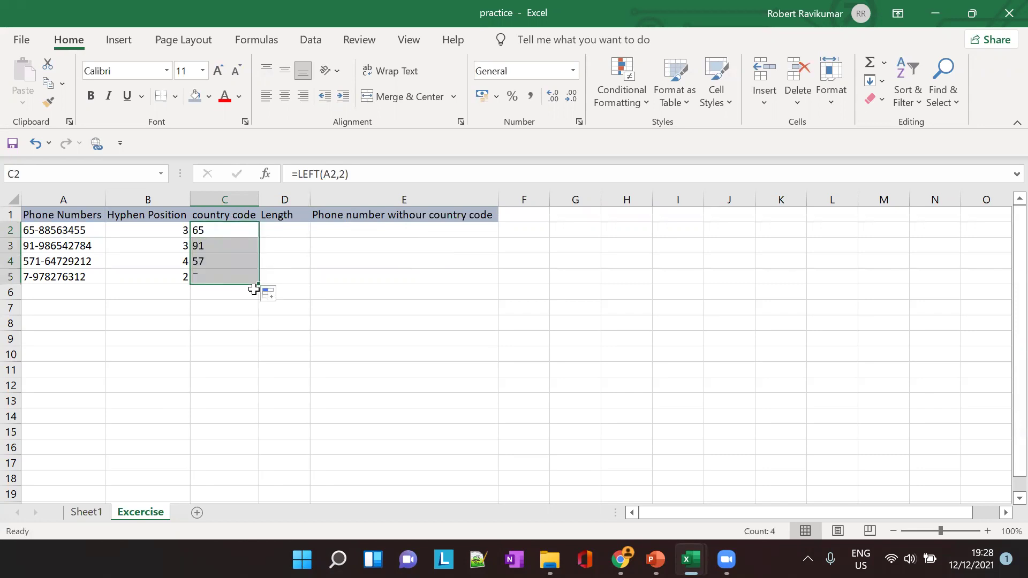
click(399, 274)
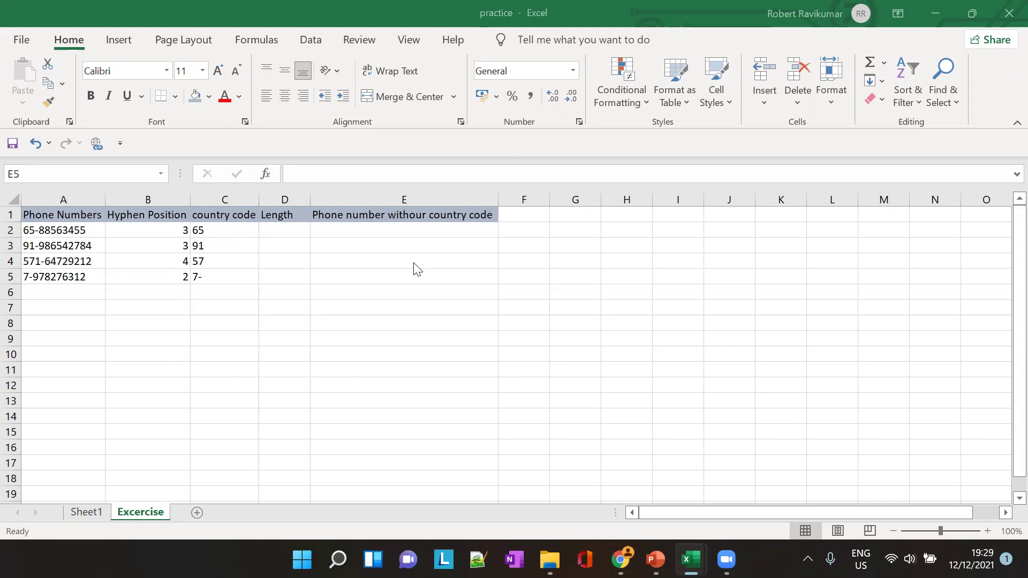
click(222, 230)
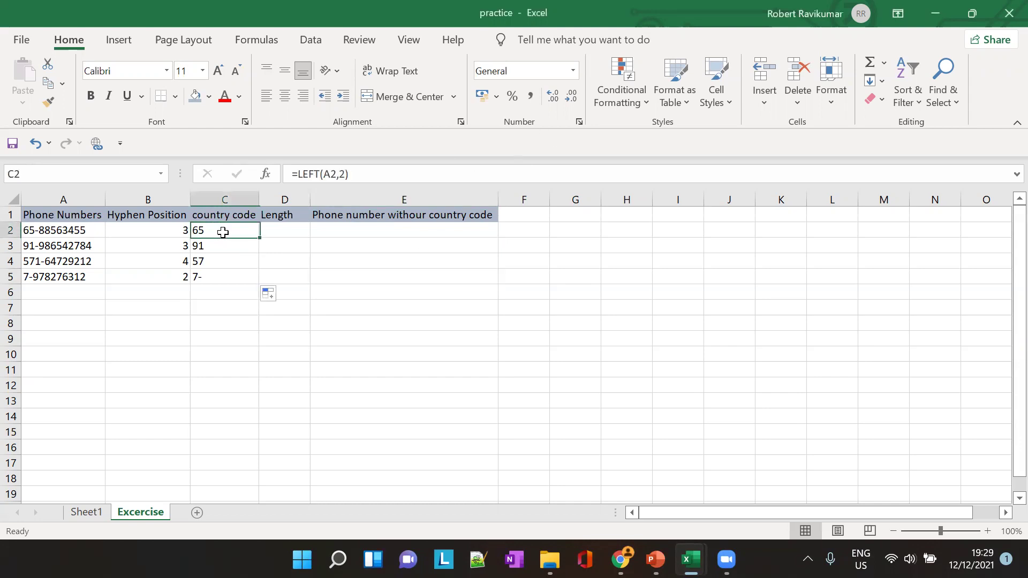
click(218, 247)
click(221, 260)
click(223, 232)
click(227, 246)
click(227, 263)
click(234, 277)
click(320, 176)
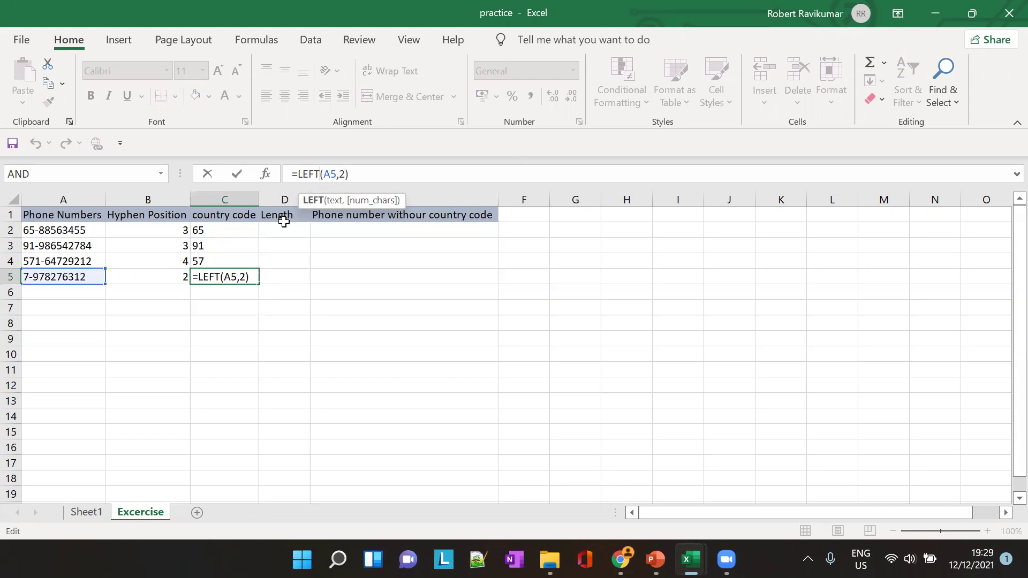
click(222, 233)
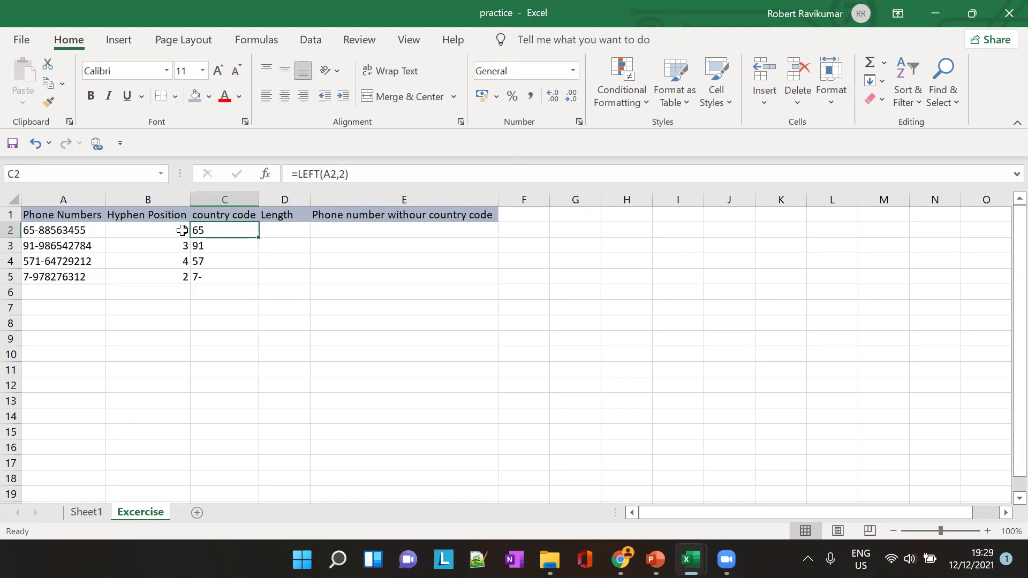
Change C2's country code formula to use B3 instead of the fixed length 2
click(182, 231)
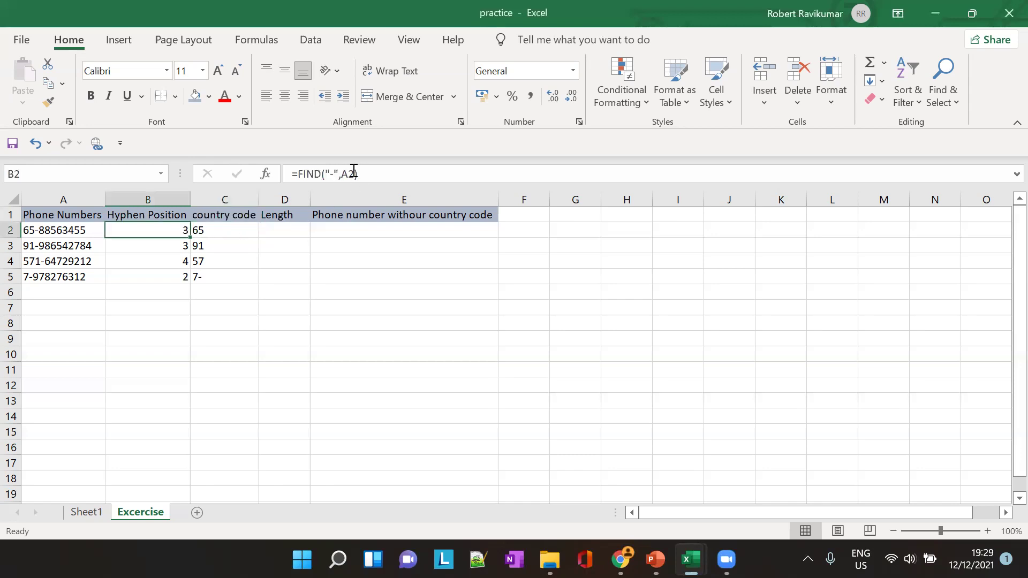
click(215, 229)
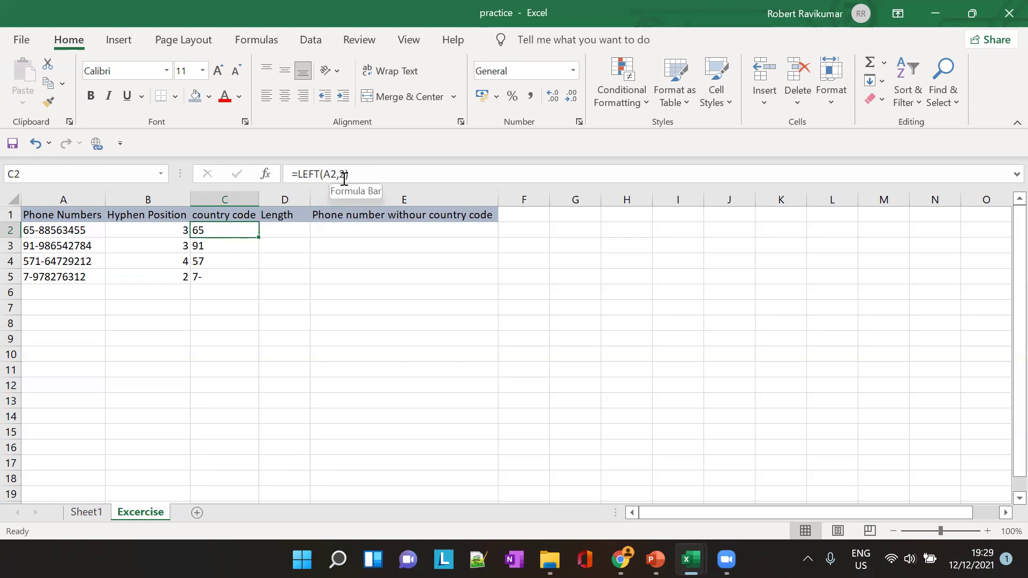
click(344, 179)
key(BackSpace)
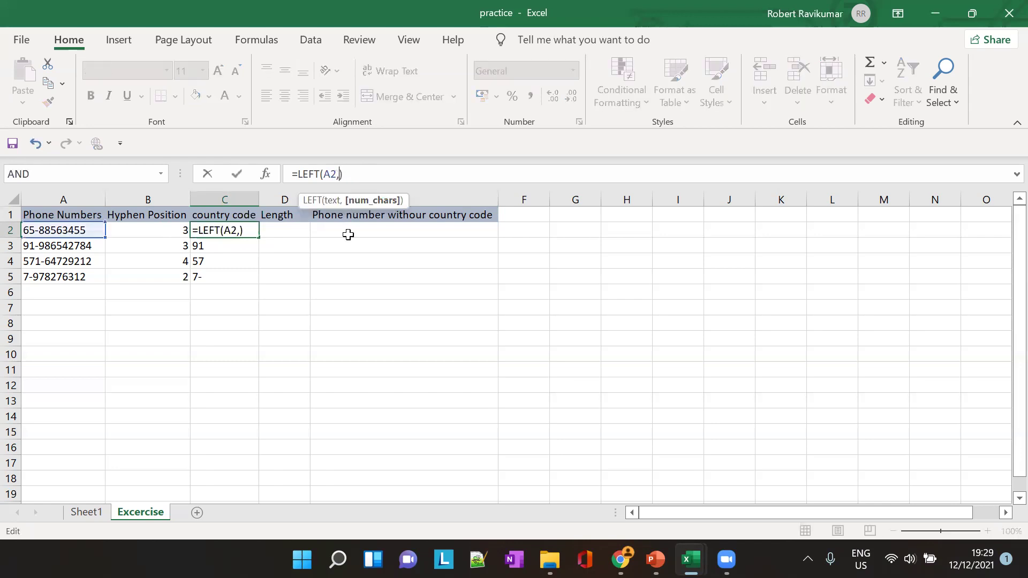
text(B3)
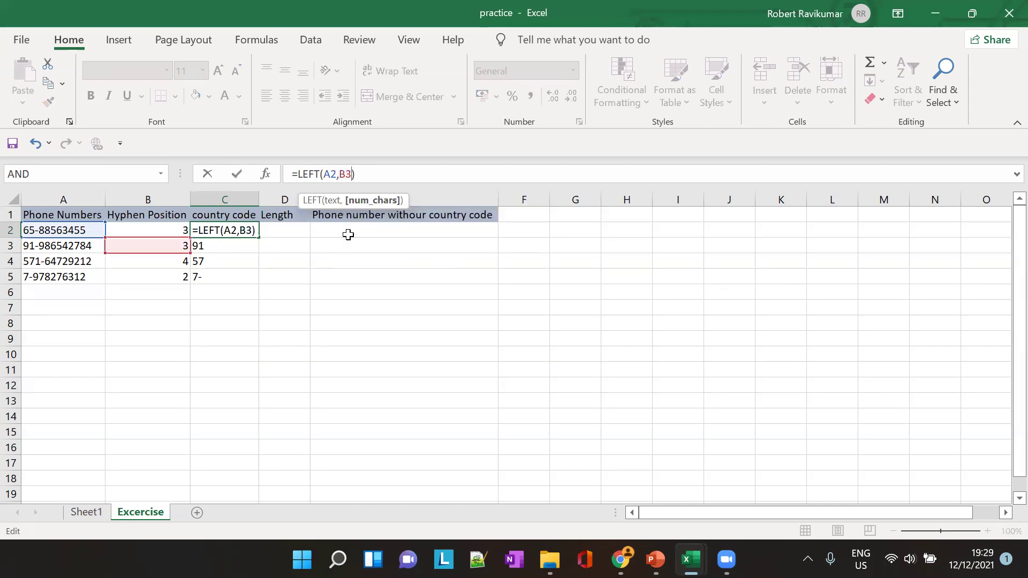
key(Tab)
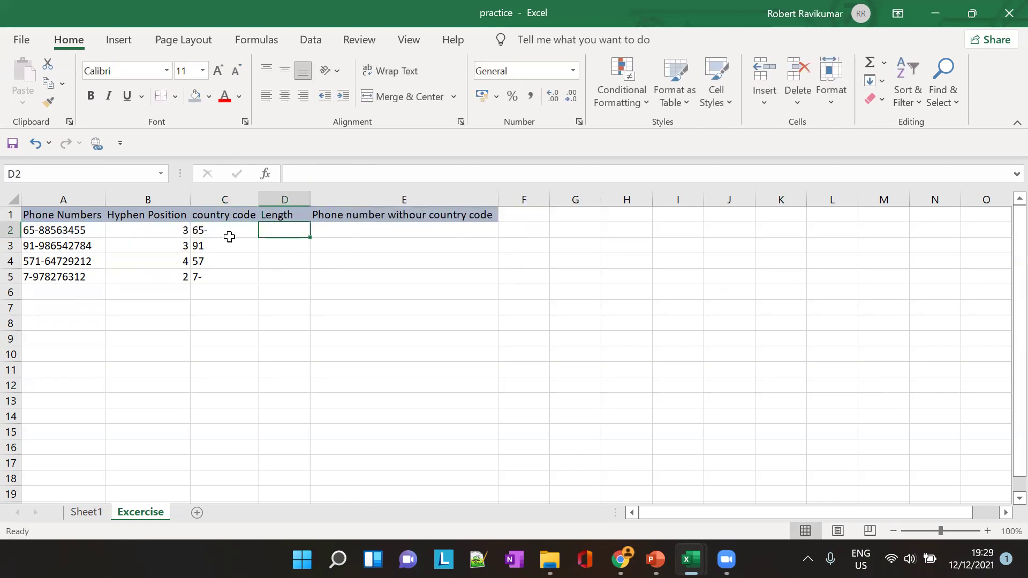
Make C2 =LEFT(A2,B3-1) and fill it to C5, giving 65, 91-, 5 and #VALUE!
click(230, 236)
click(351, 174)
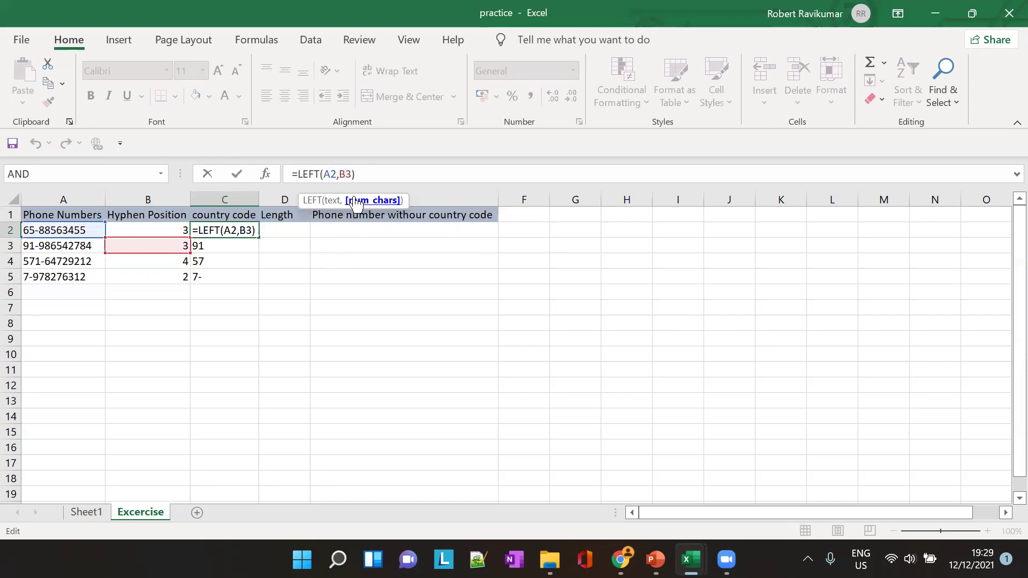
key(Left)
key(Left)
text(-1)
key(Tab)
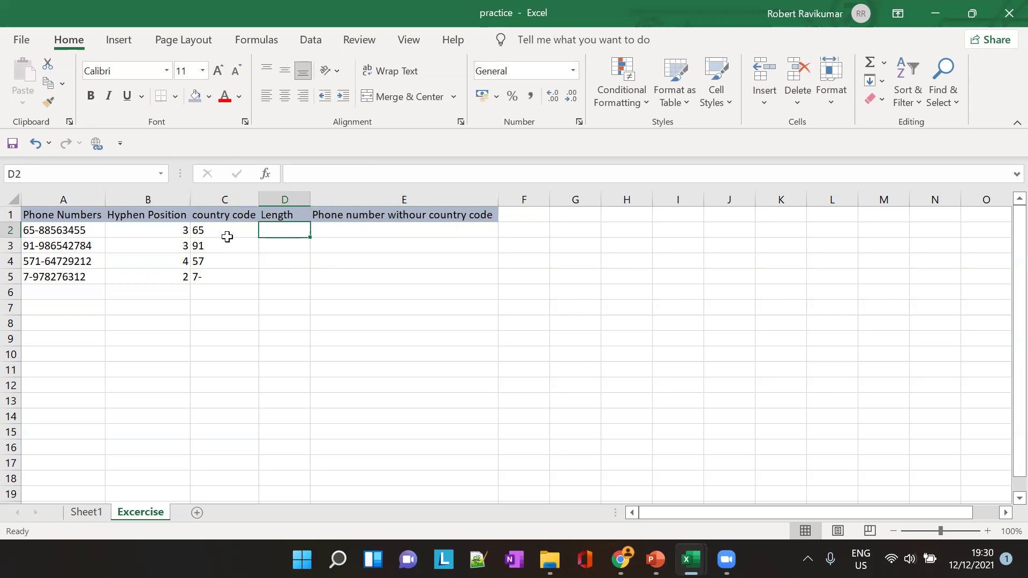
click(227, 234)
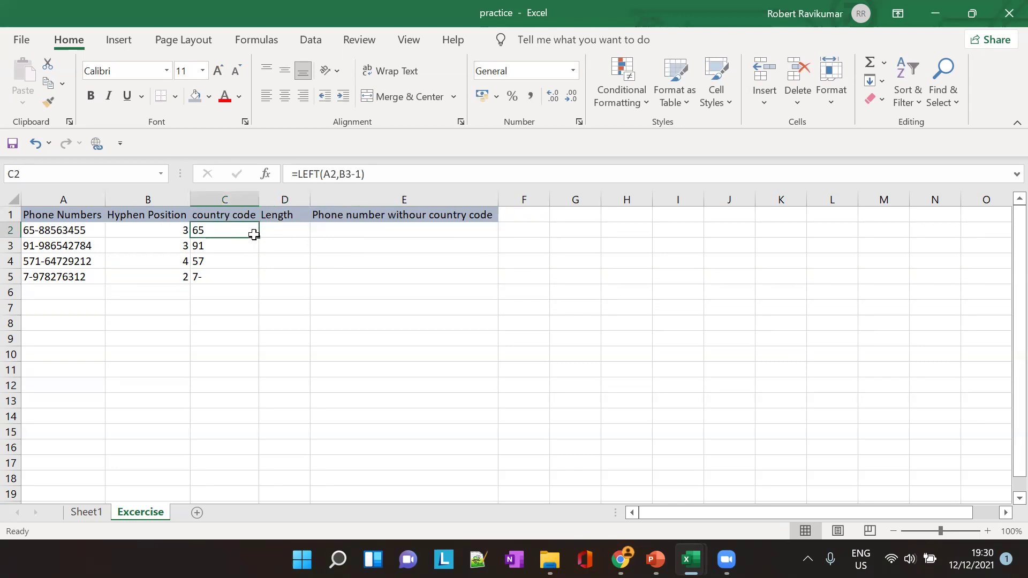
drag(259, 237, 263, 283)
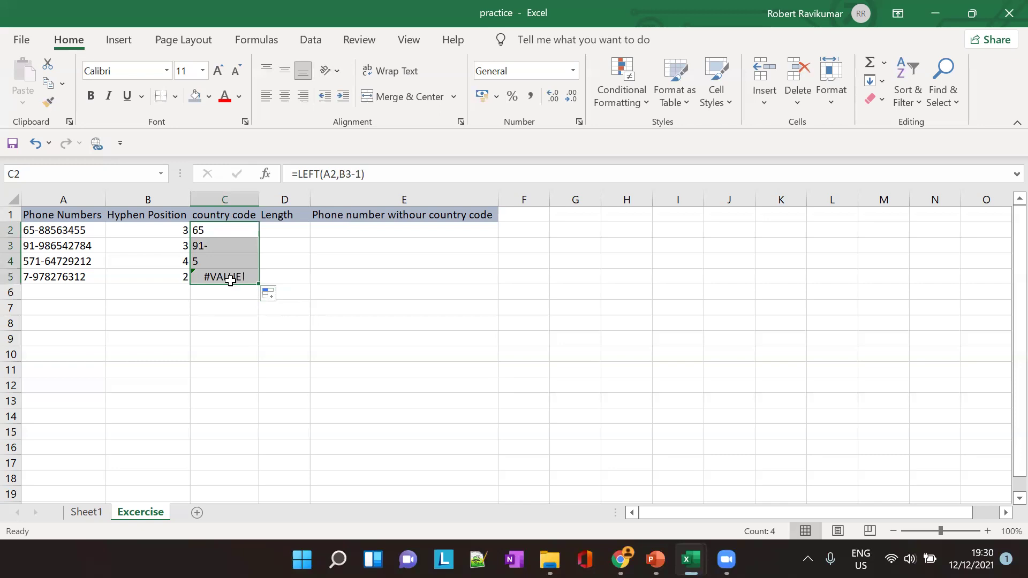
Compare the country code formulas in C2–C5 against the hyphen position in B2
click(236, 246)
click(232, 266)
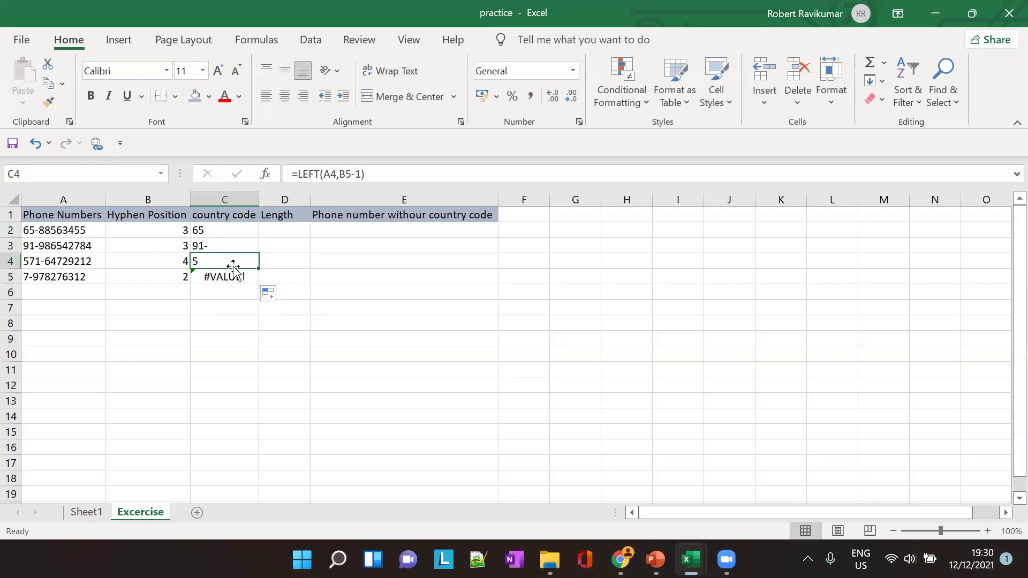
click(234, 279)
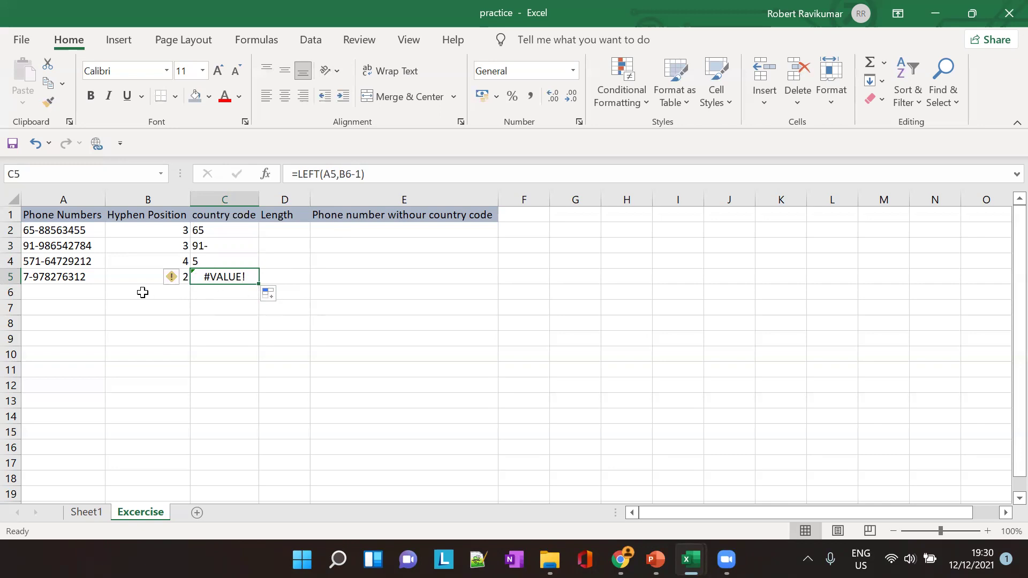
click(215, 234)
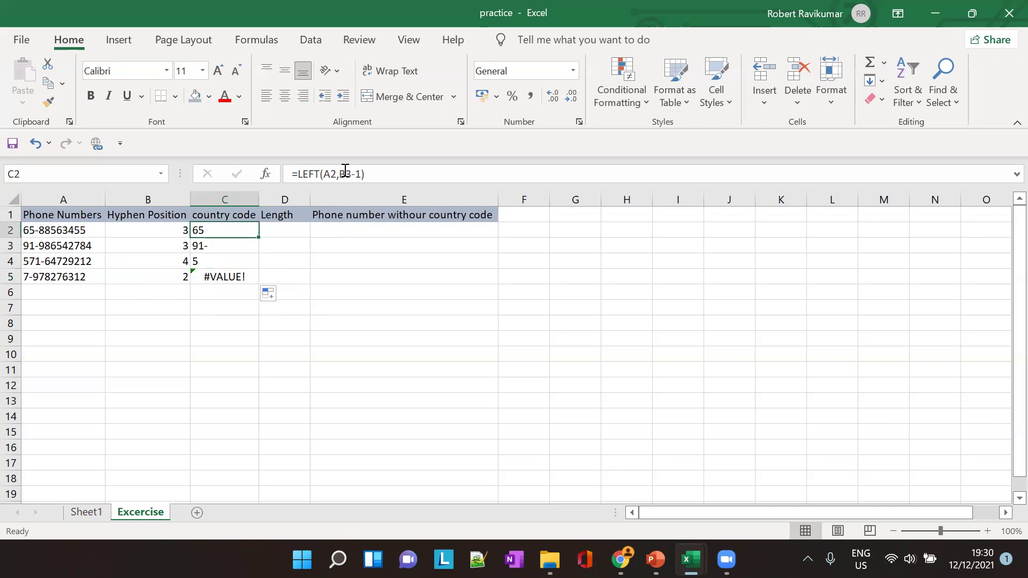
click(228, 245)
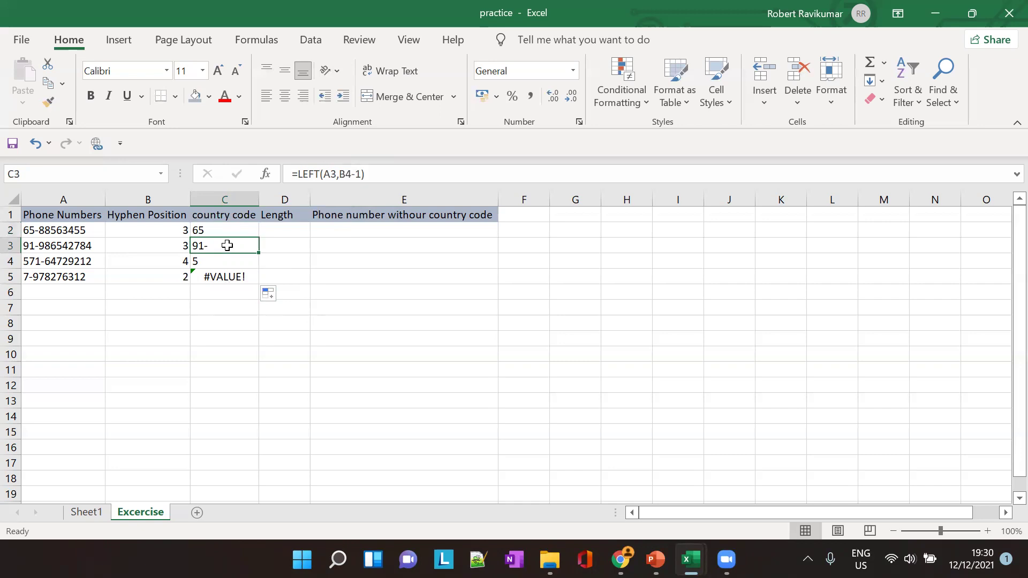
click(224, 231)
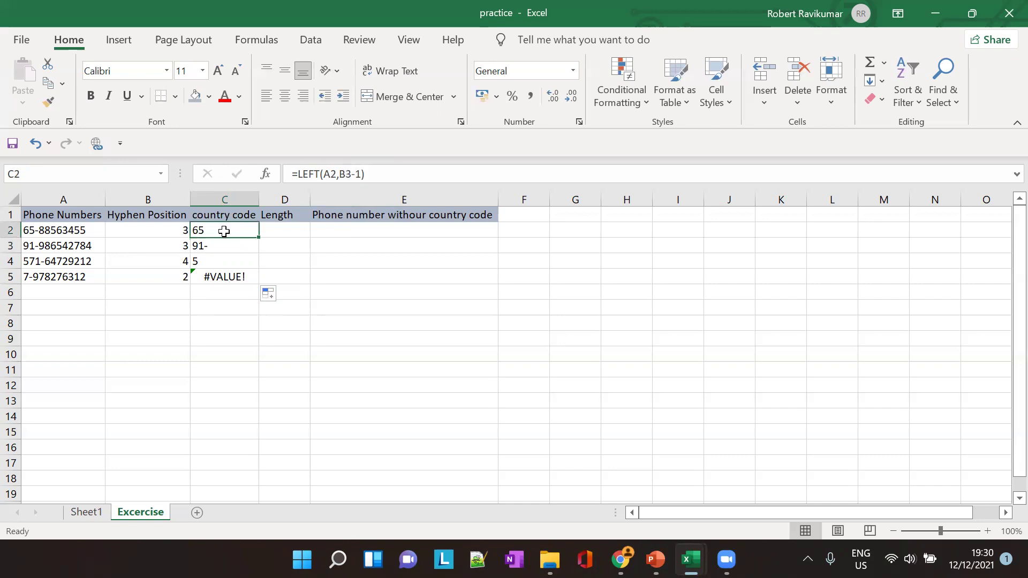
click(180, 230)
click(214, 231)
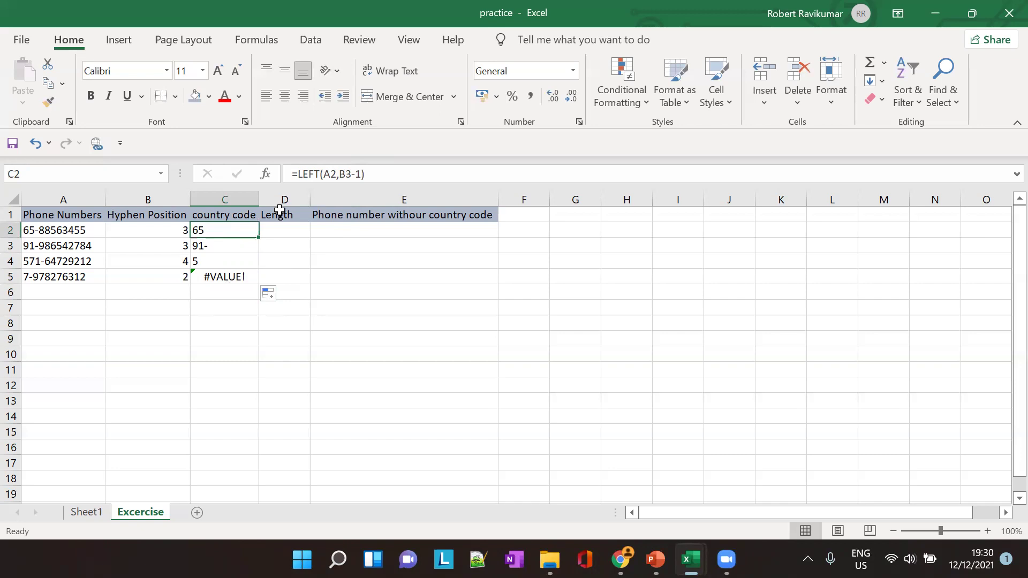
Correct C2 to =LEFT(A2,B2-1) and fill to C5, giving 65, 91, 571 and 7
click(347, 174)
key(BackSpace)
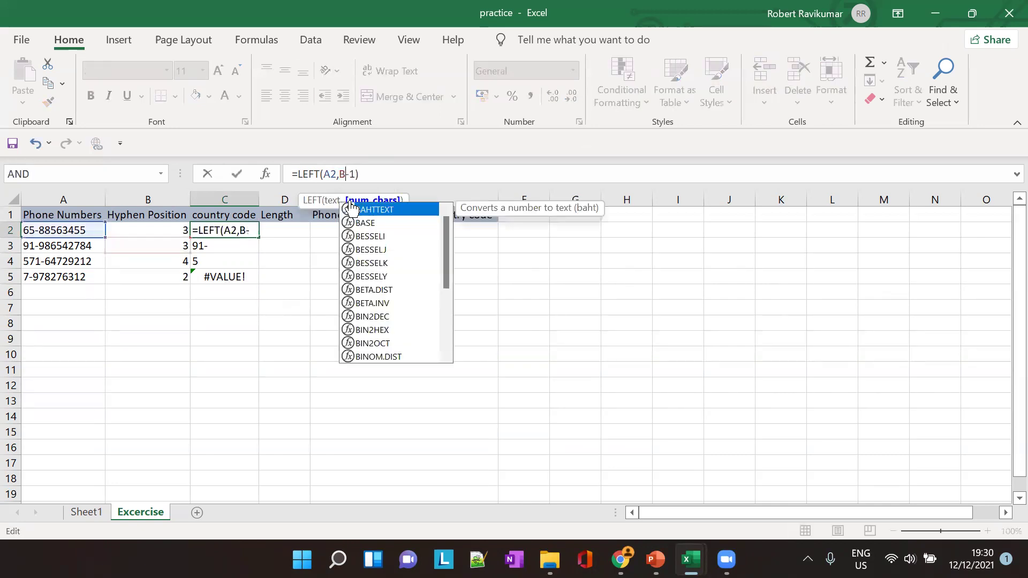
text(2)
key(Tab)
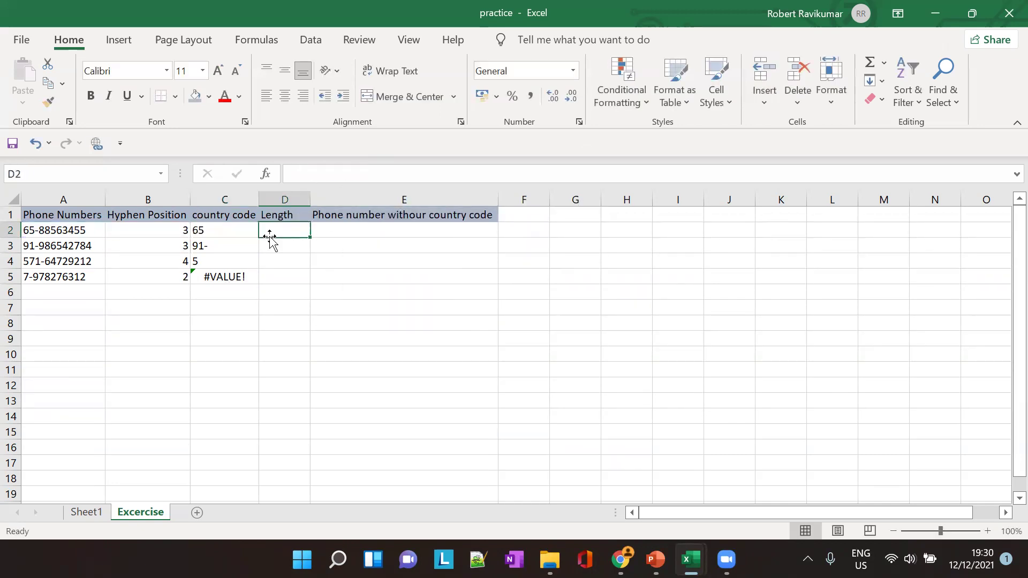
click(239, 234)
drag(259, 241, 260, 281)
click(342, 276)
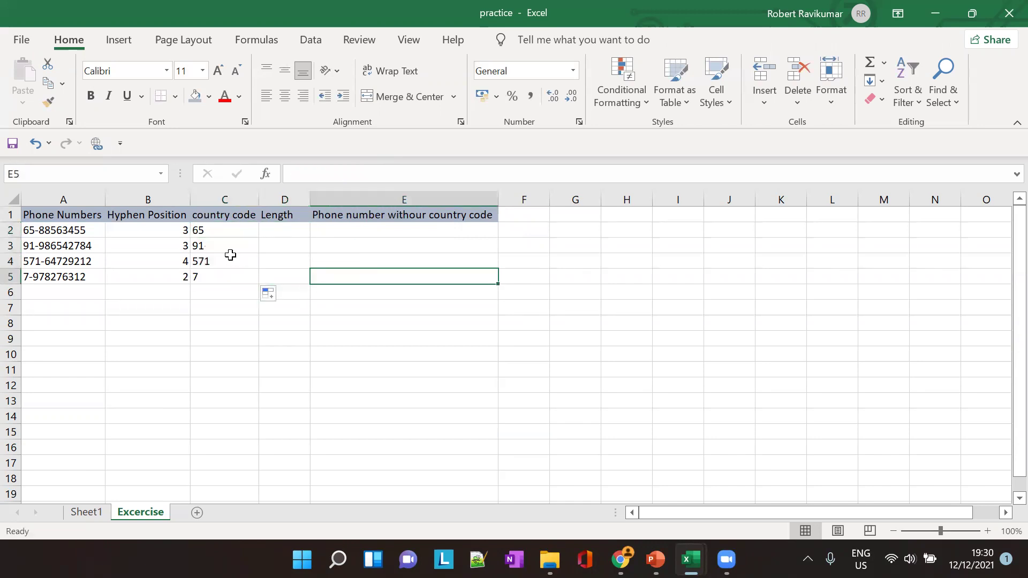
click(210, 229)
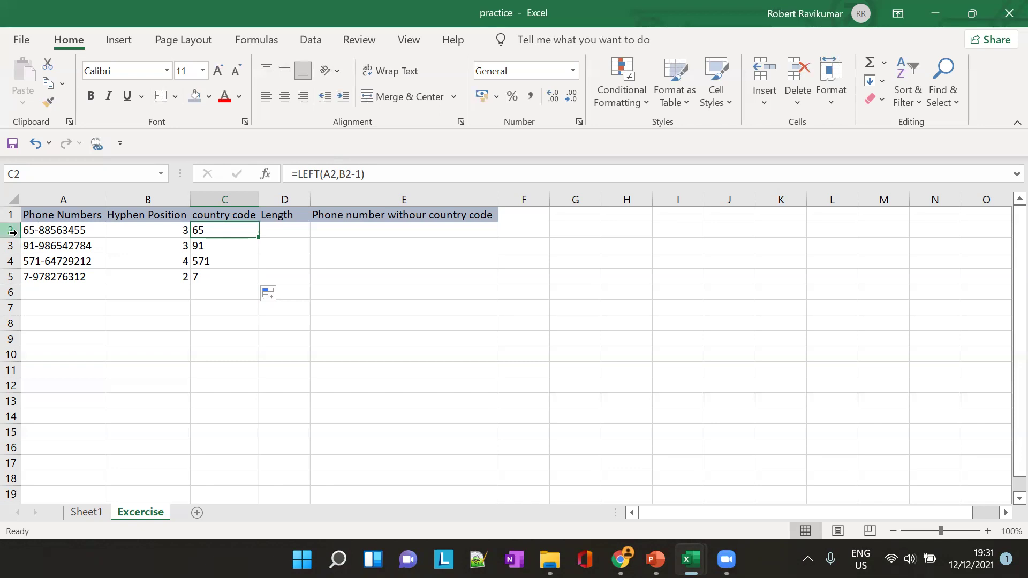
Review the LEFT formulas in C2 and C3 that return country codes 65, 91, 571 and 7
click(218, 247)
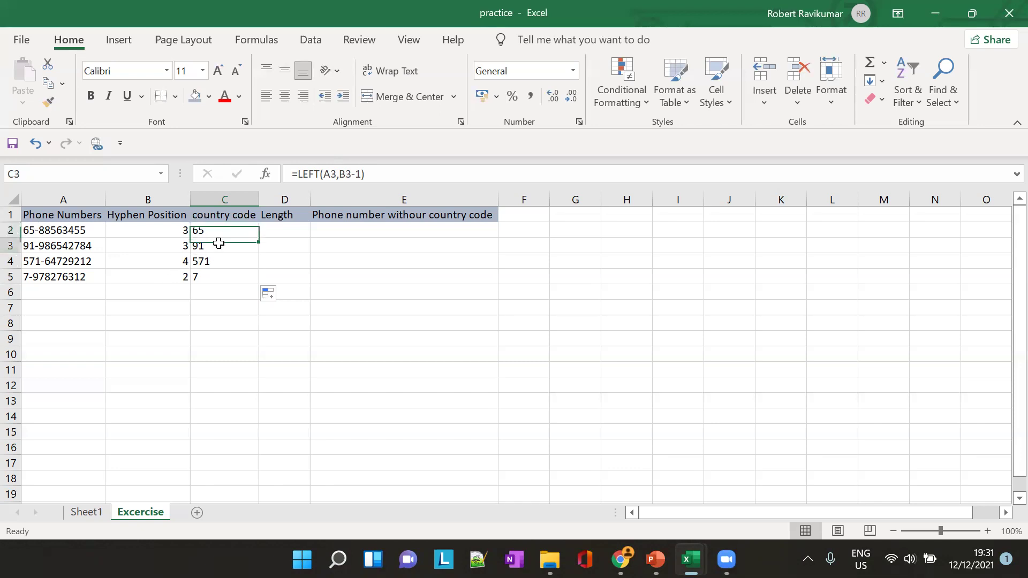
click(222, 228)
click(213, 250)
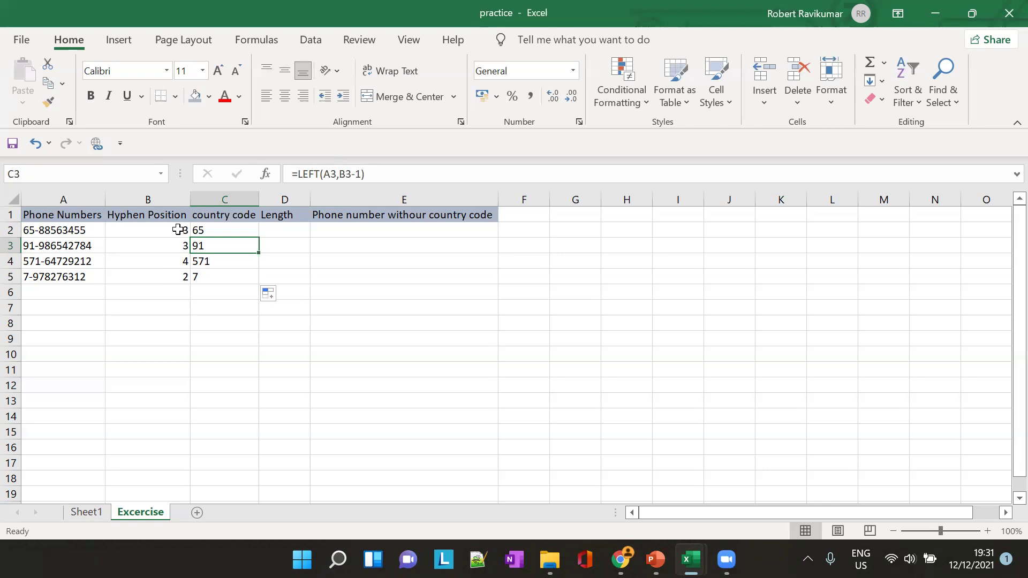
click(225, 232)
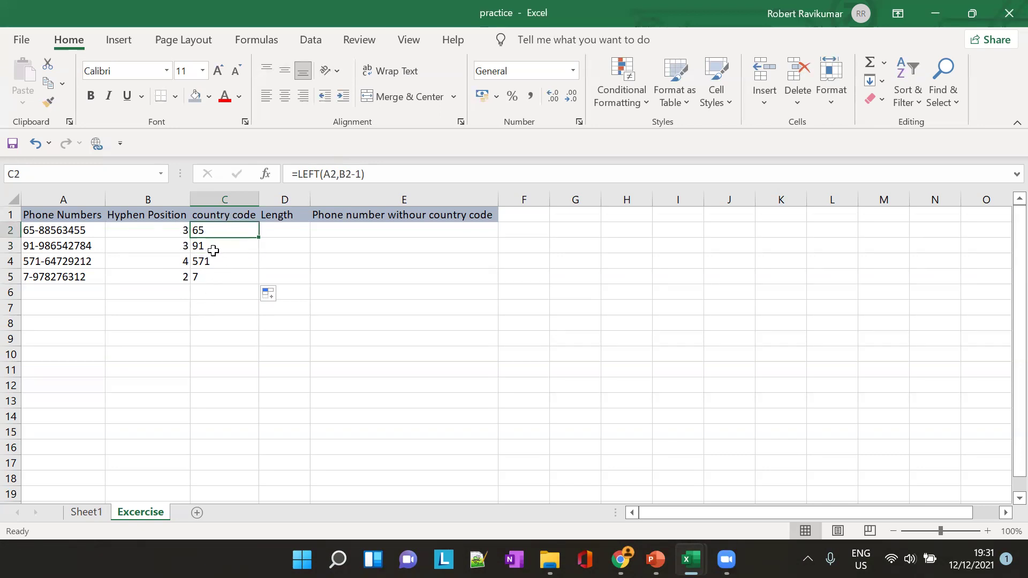
click(340, 172)
drag(338, 174, 357, 180)
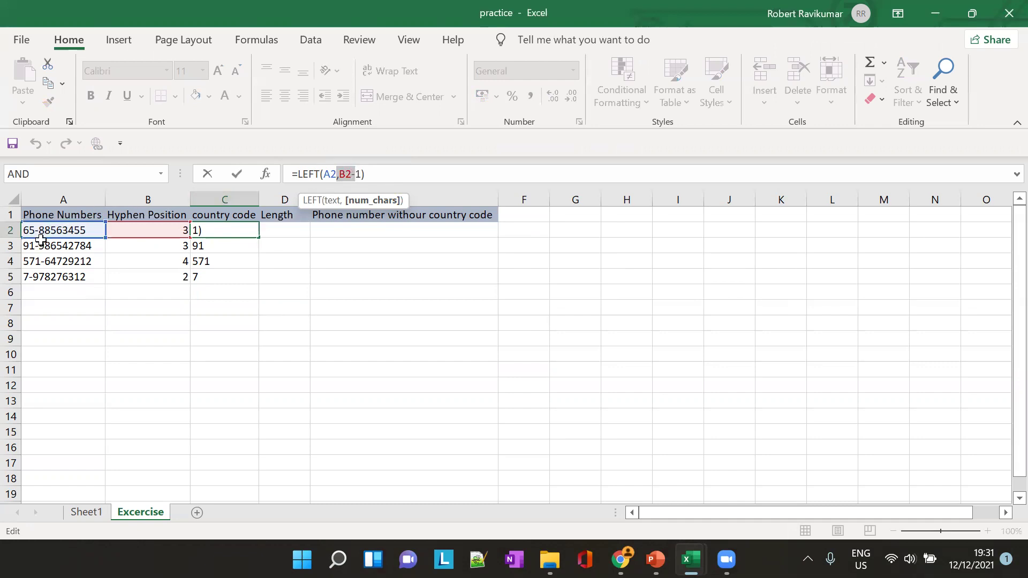
key(ctrl+Return)
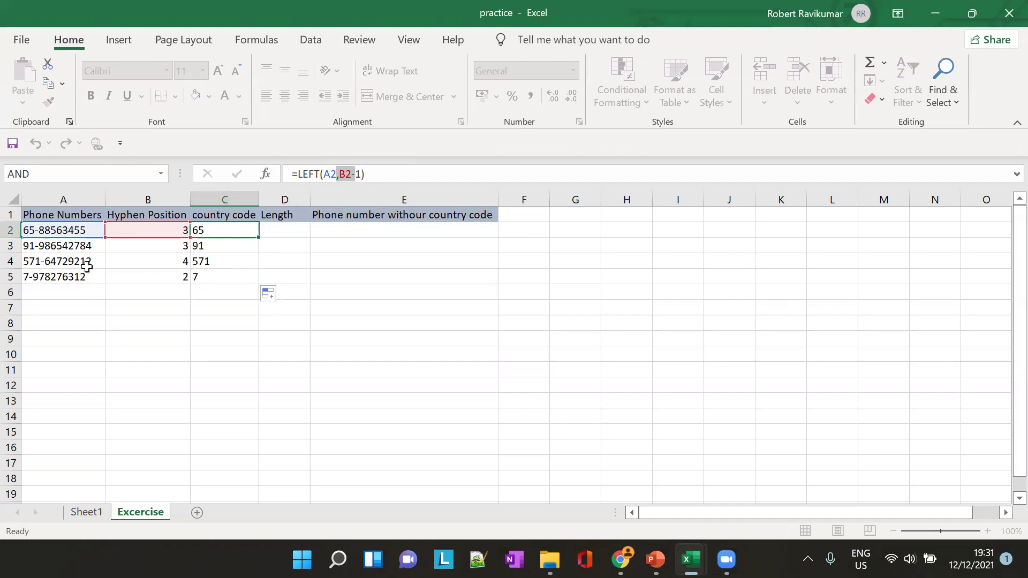
click(55, 242)
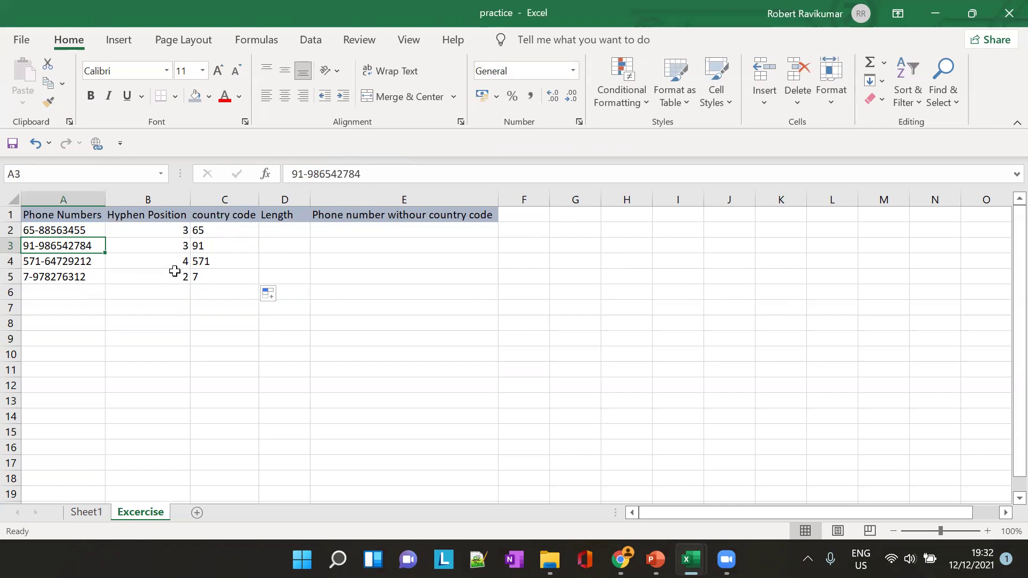
click(179, 244)
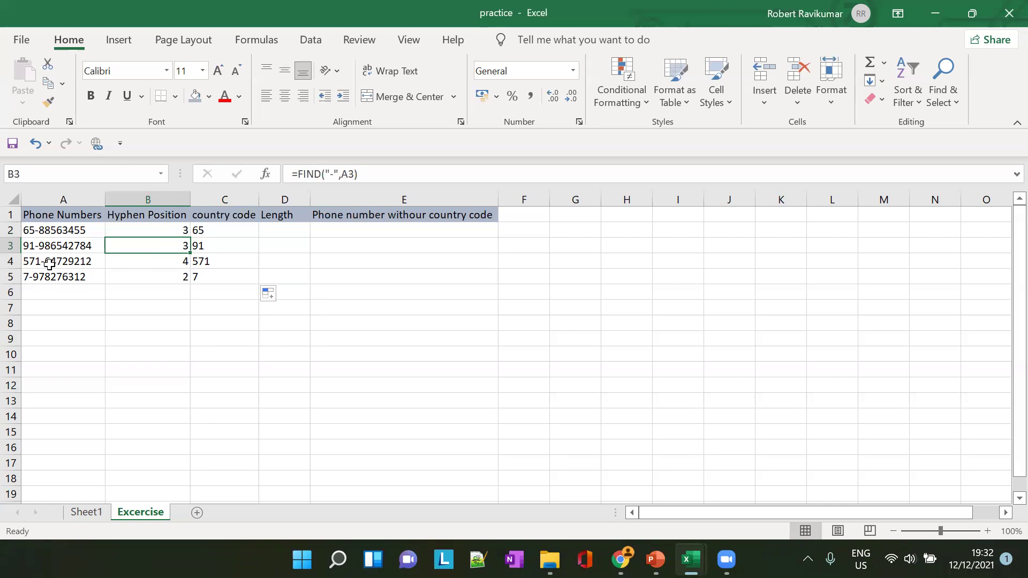
click(51, 264)
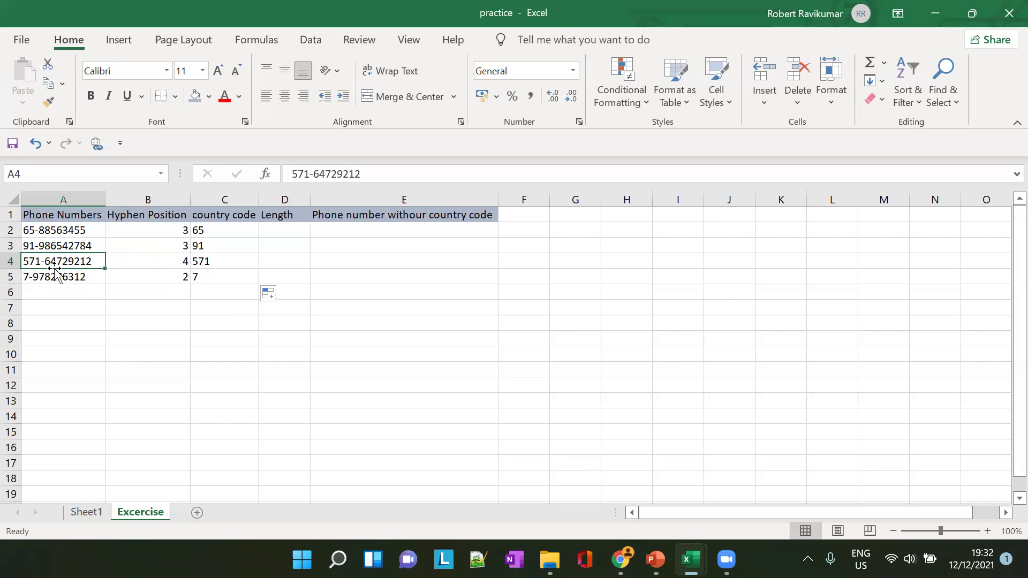
click(56, 278)
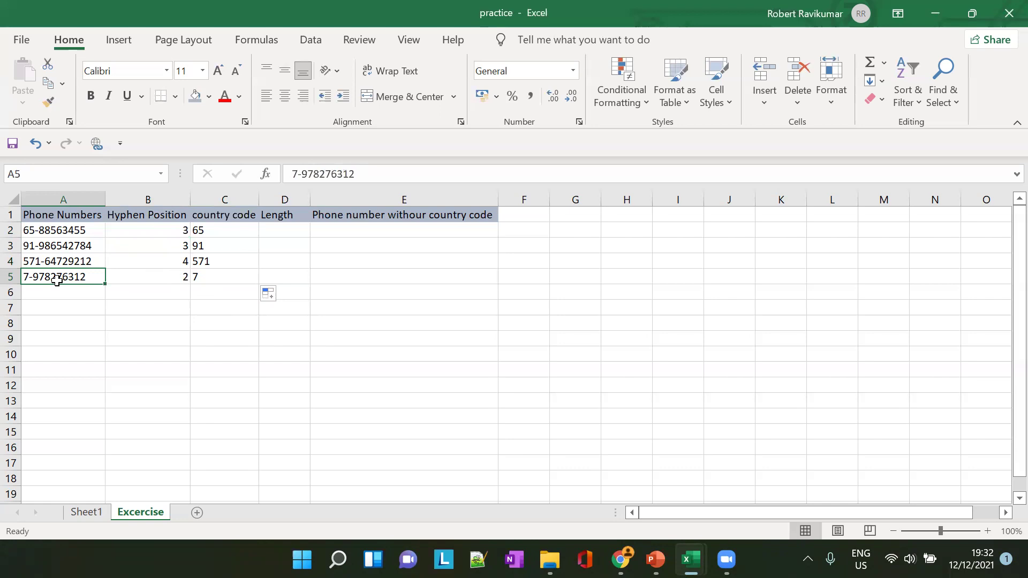
click(288, 231)
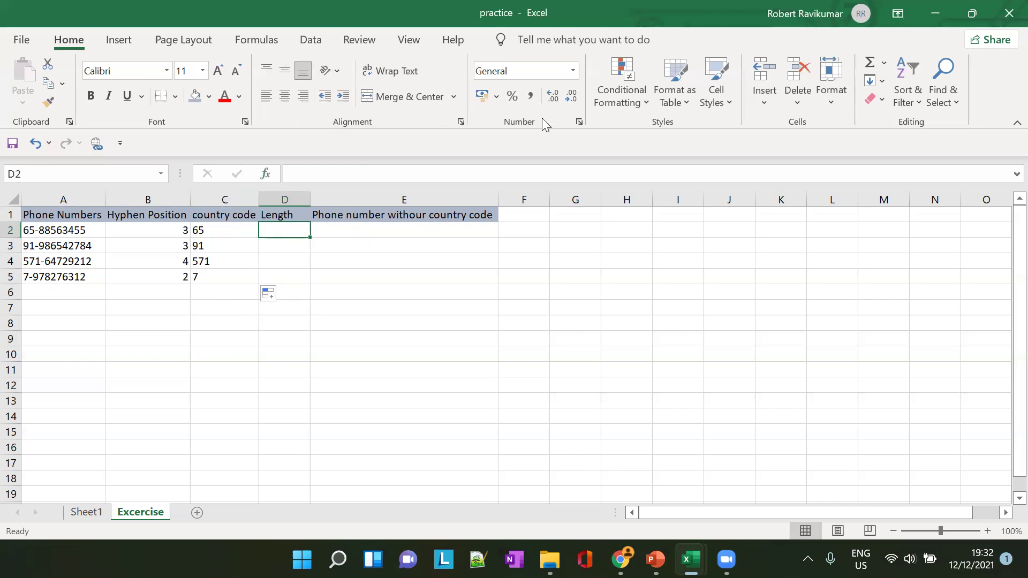
key(alt+Tab)
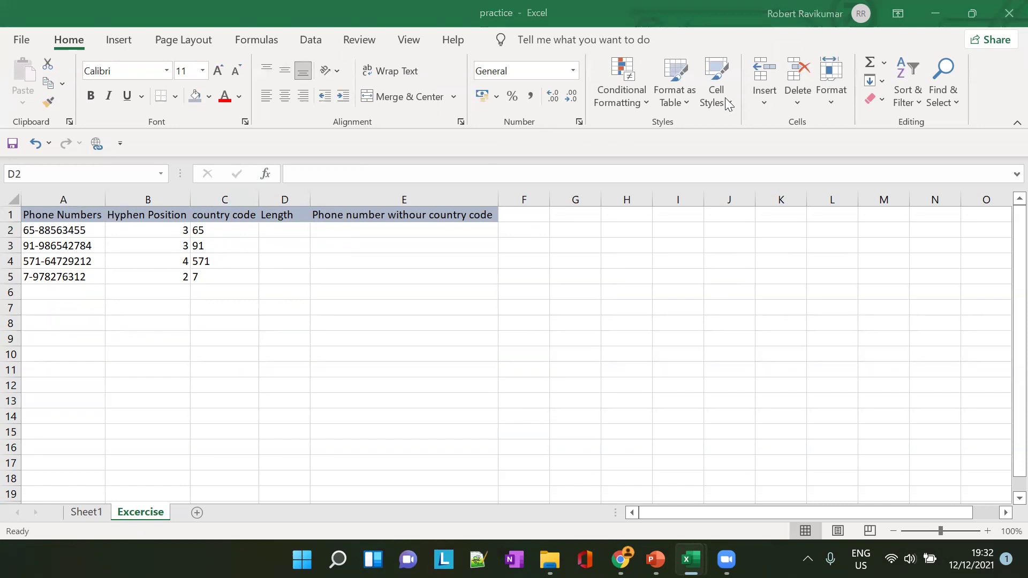
click(272, 229)
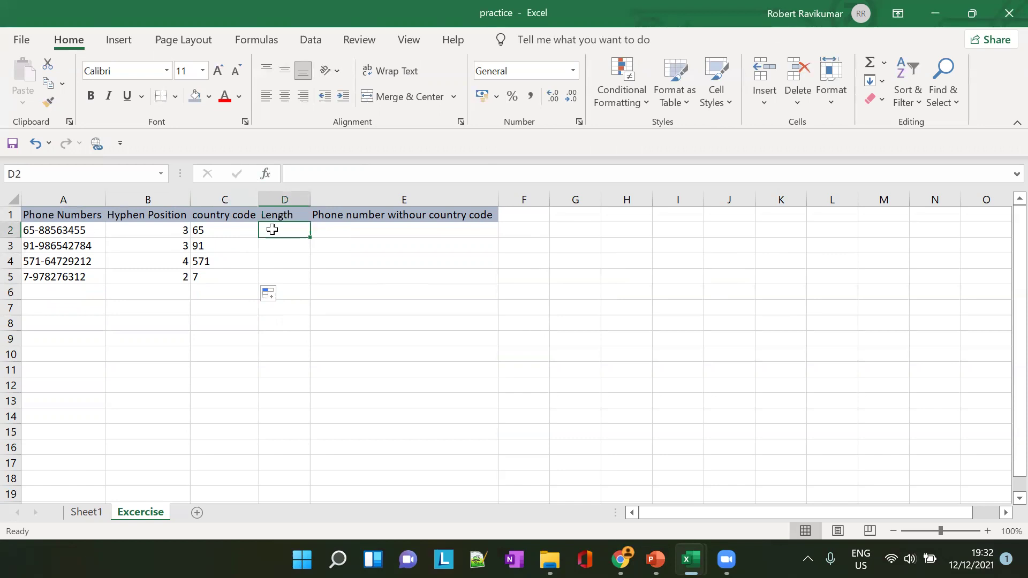
Enter =LEN(A2) in D2 and fill it to D5, giving lengths 11, 12, 12 and 11
text(=)
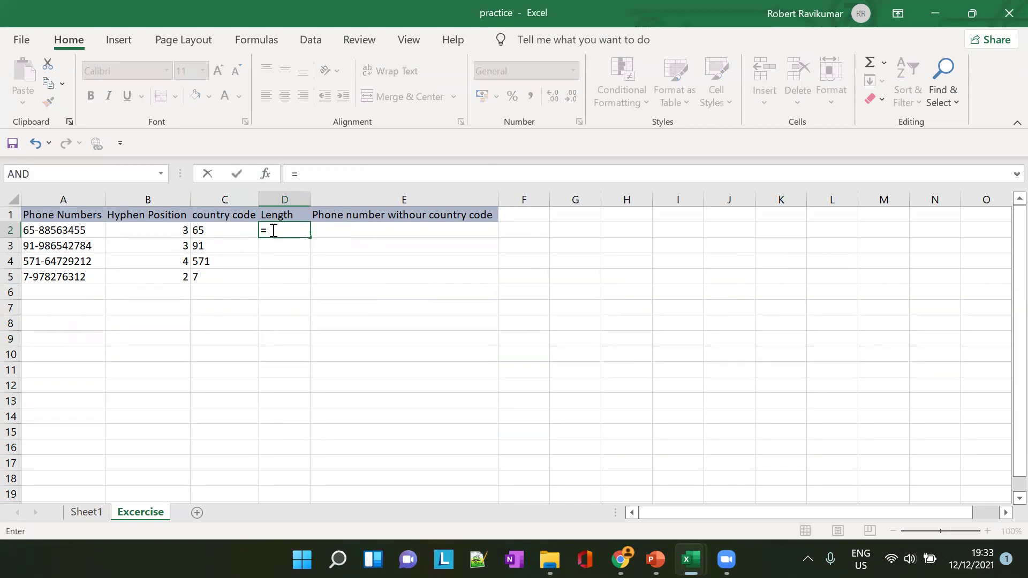
text(LEN)
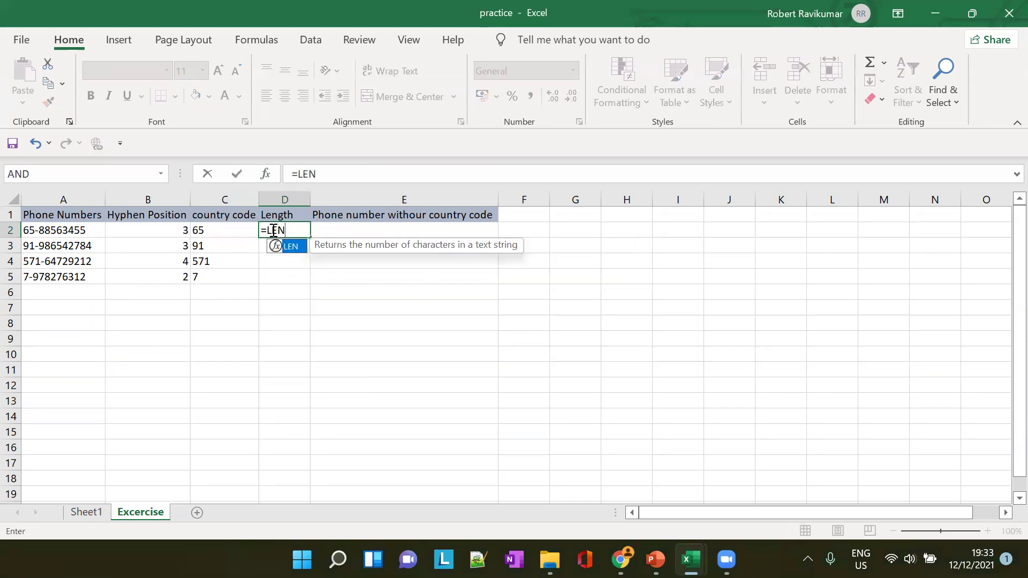
text(()
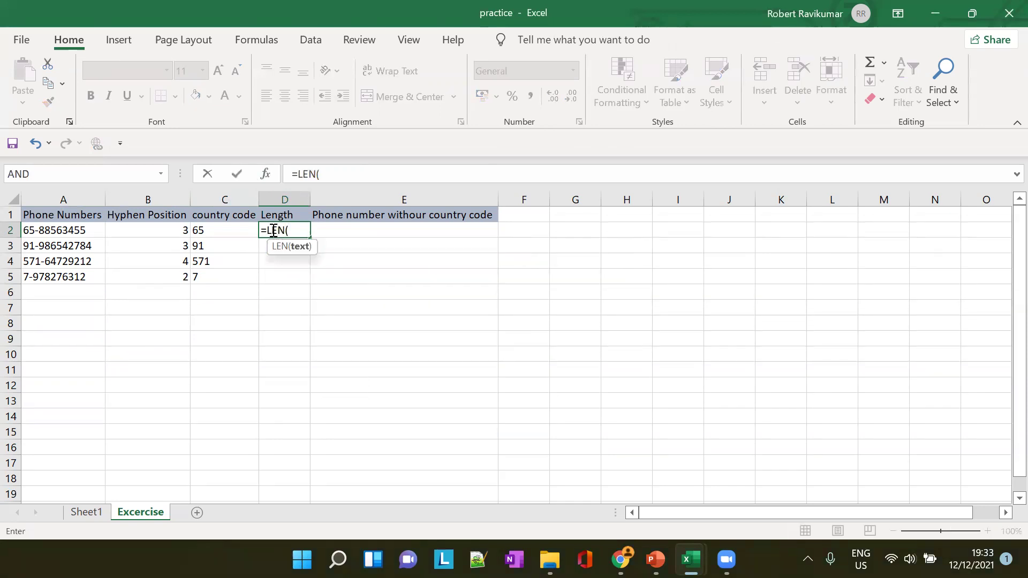
text(A2))
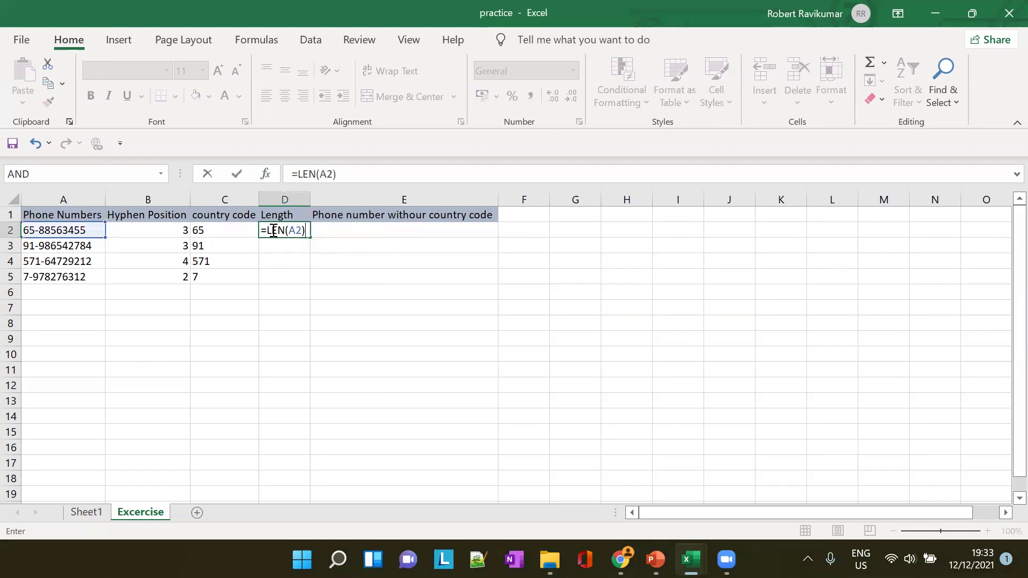
key(Tab)
key(Return)
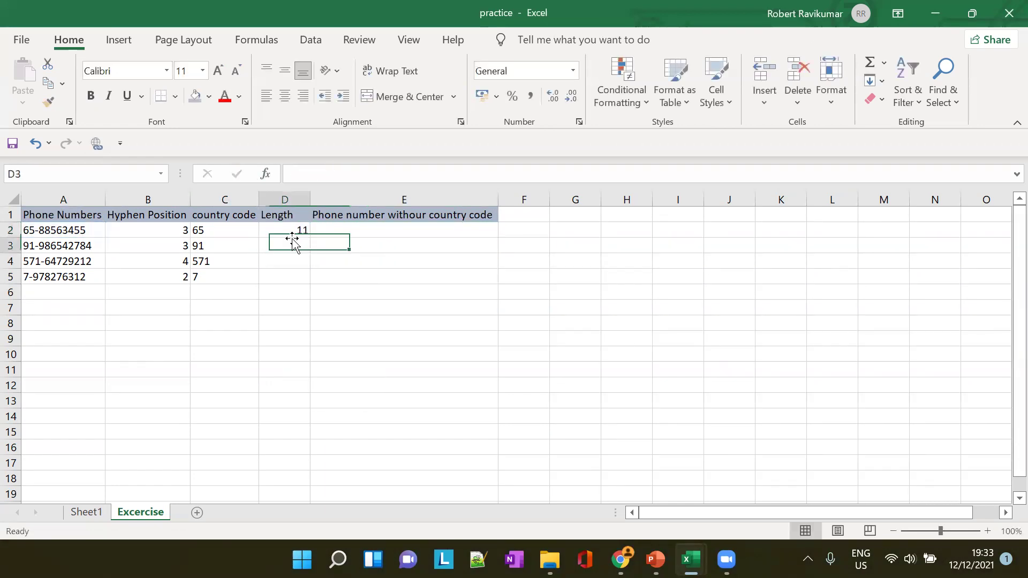
click(300, 230)
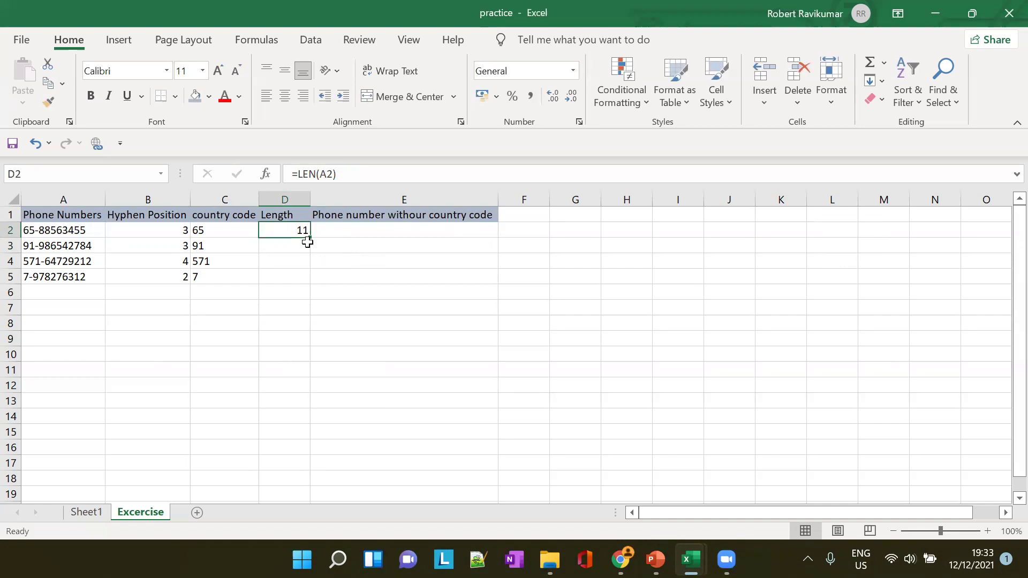
click(313, 240)
click(304, 233)
drag(310, 237, 312, 285)
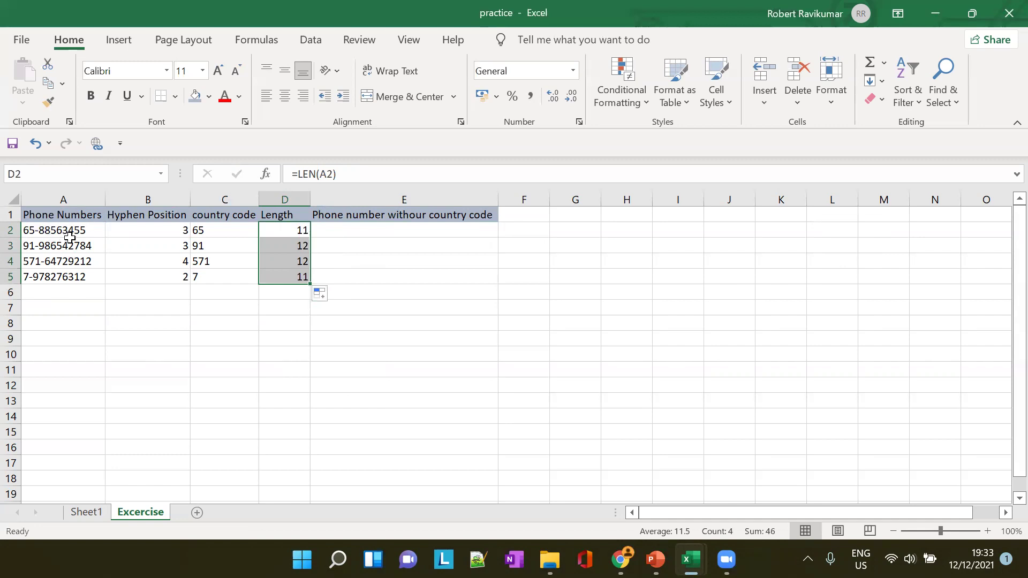
click(46, 231)
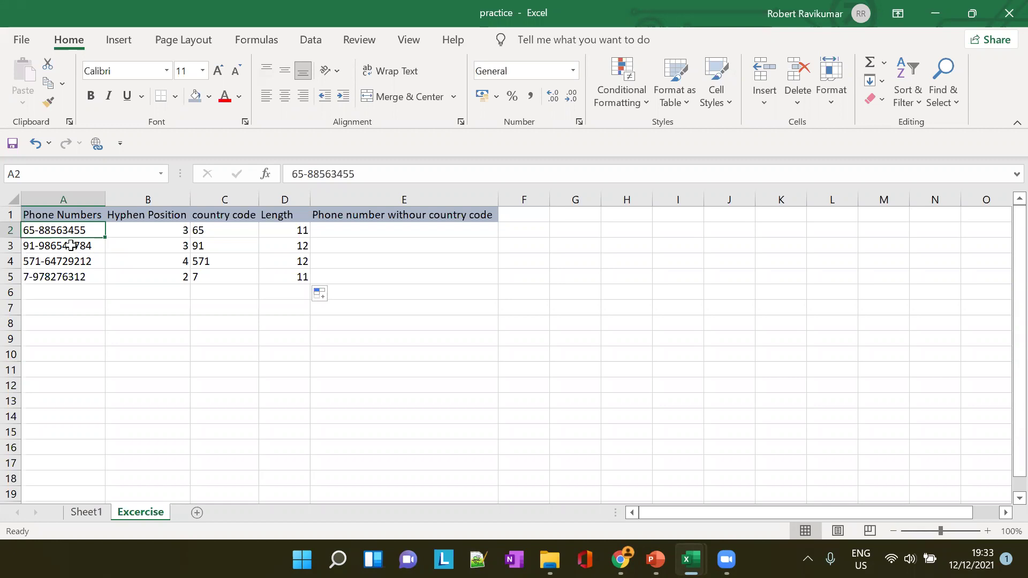
Look over the phone numbers in A2 and A3, then select E2
click(72, 245)
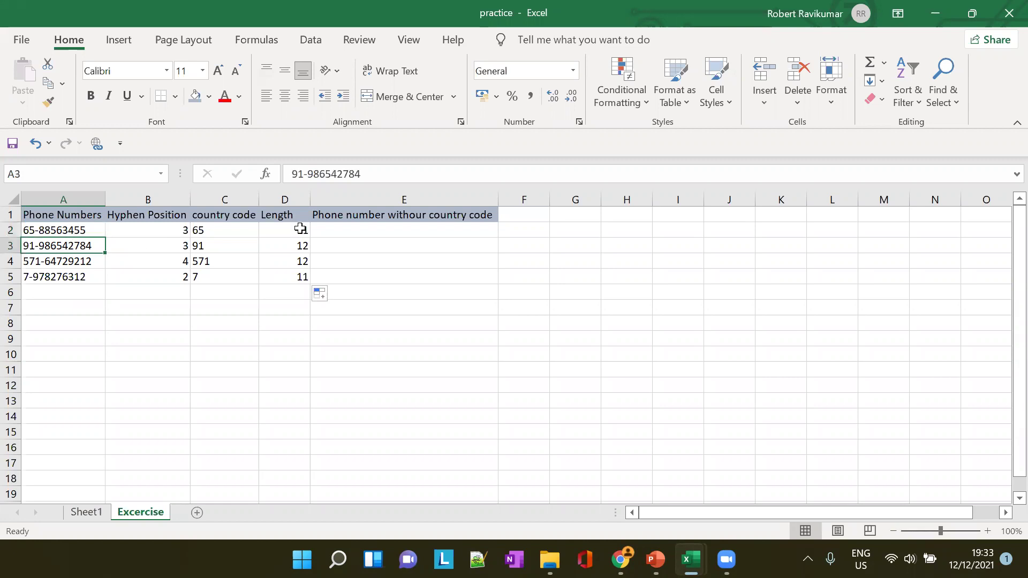
click(45, 231)
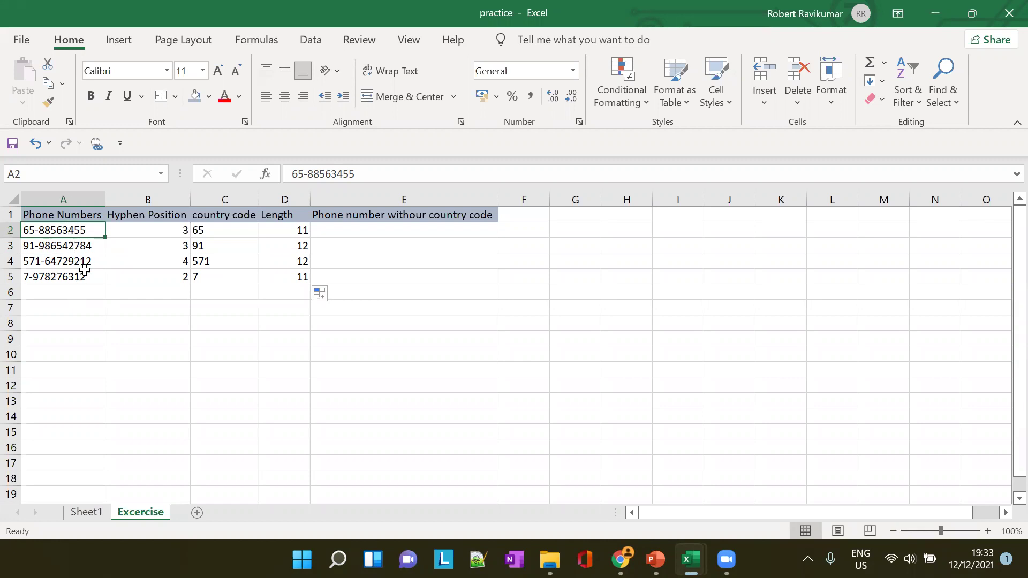
click(360, 228)
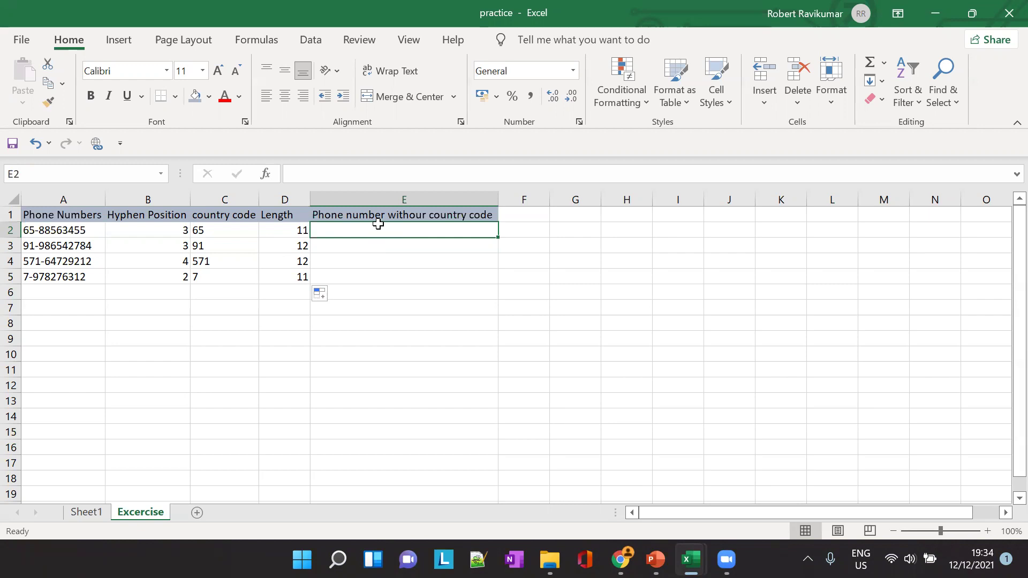
Fix the E1 heading typo 'withour' to 'without' and return to the PowerPoint Exercise slide
click(420, 215)
click(409, 175)
key(BackSpace)
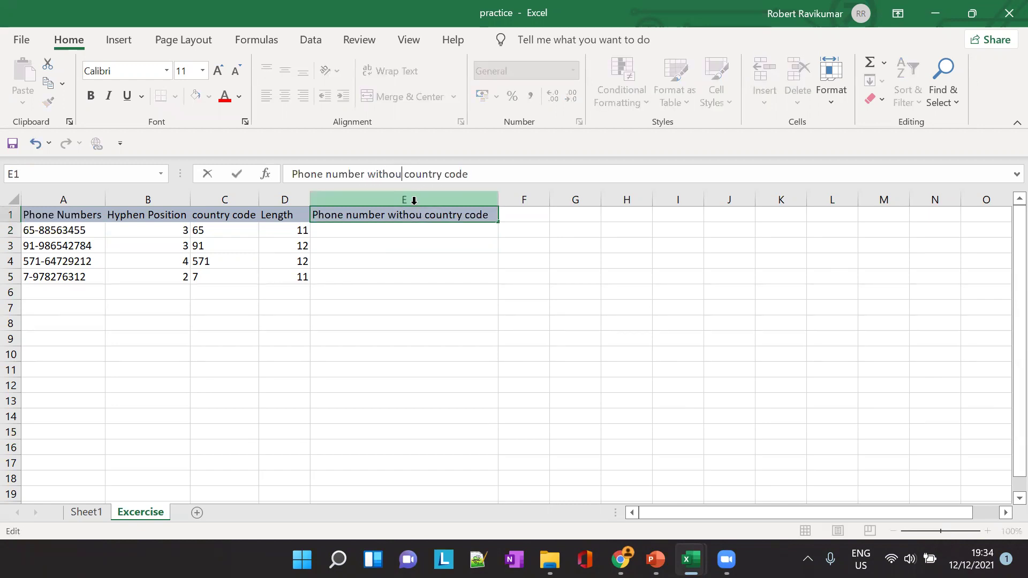
text(t)
click(542, 278)
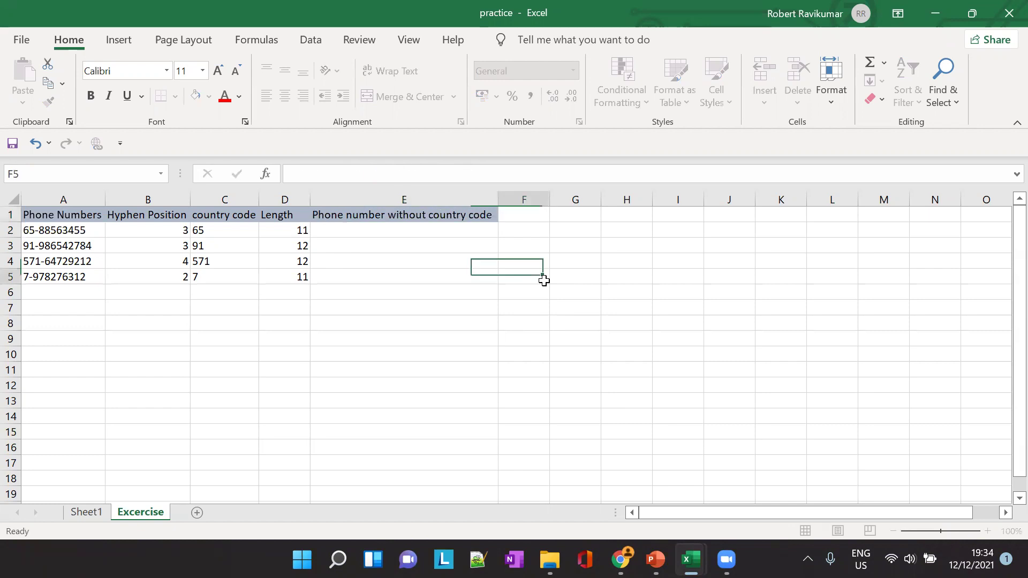
click(655, 559)
scroll(85, 248, up, 5)
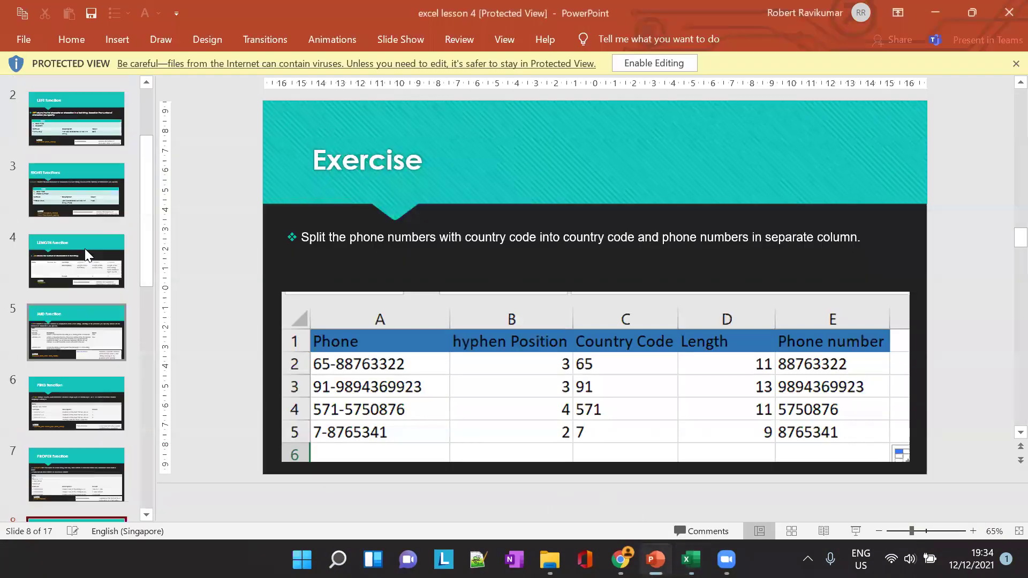
Page back and forth through the lesson slides, settling on slide 5, the MID function
click(67, 181)
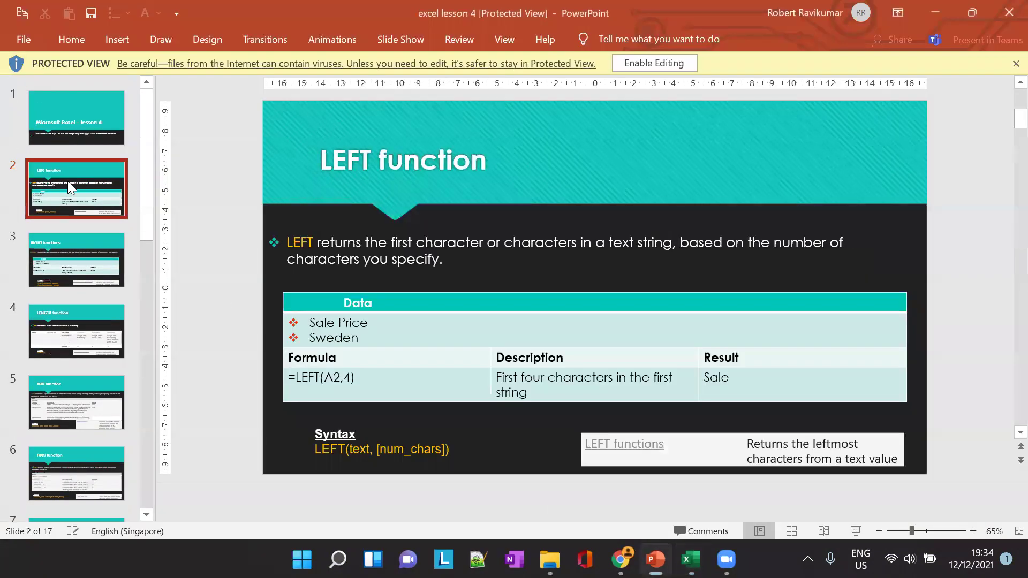
key(Down)
key(Down)
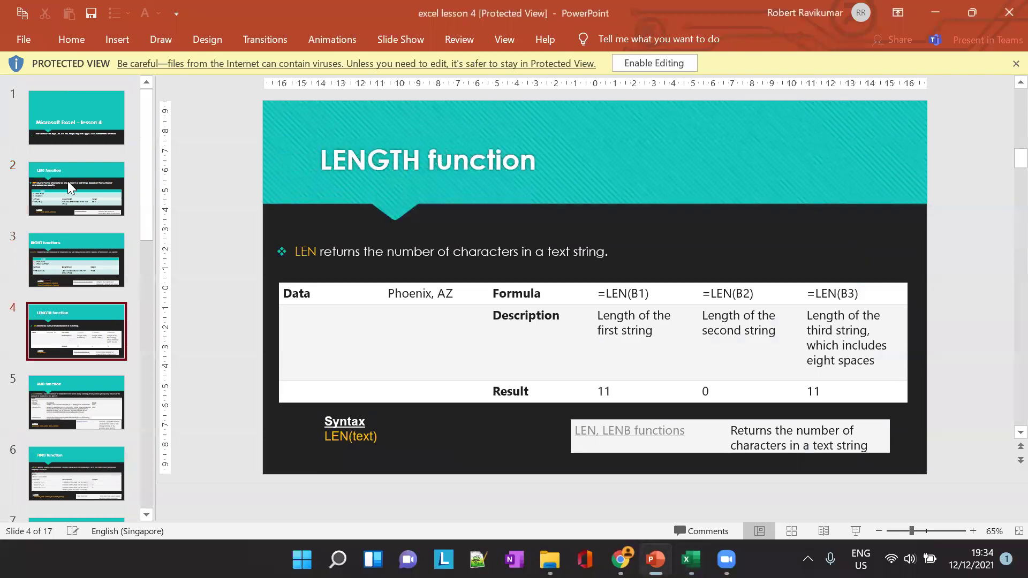
key(Down)
key(Down)
key(Down)
key(Down)
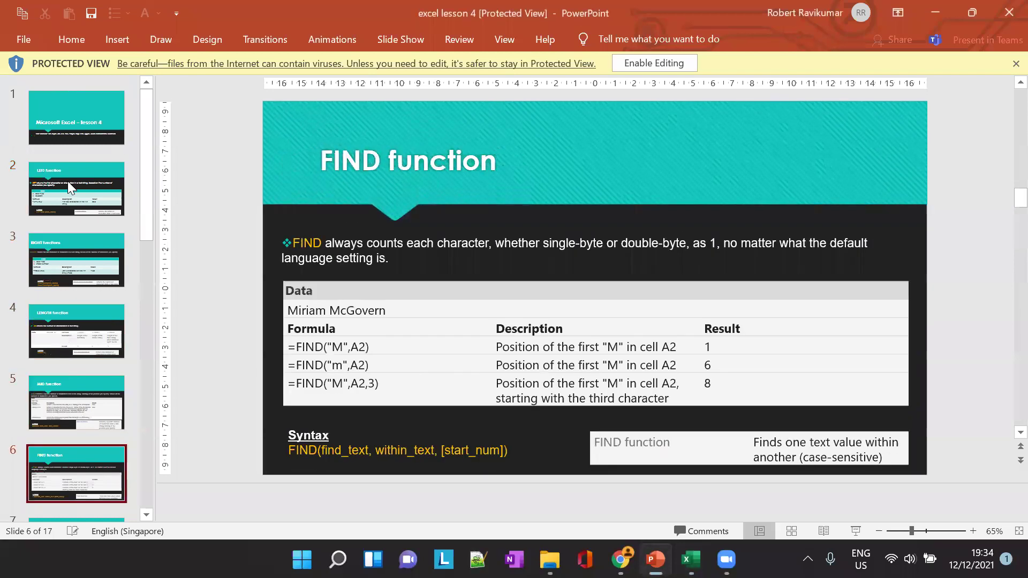
key(Up)
key(Up)
key(Up)
key(Up)
key(Up)
key(Up)
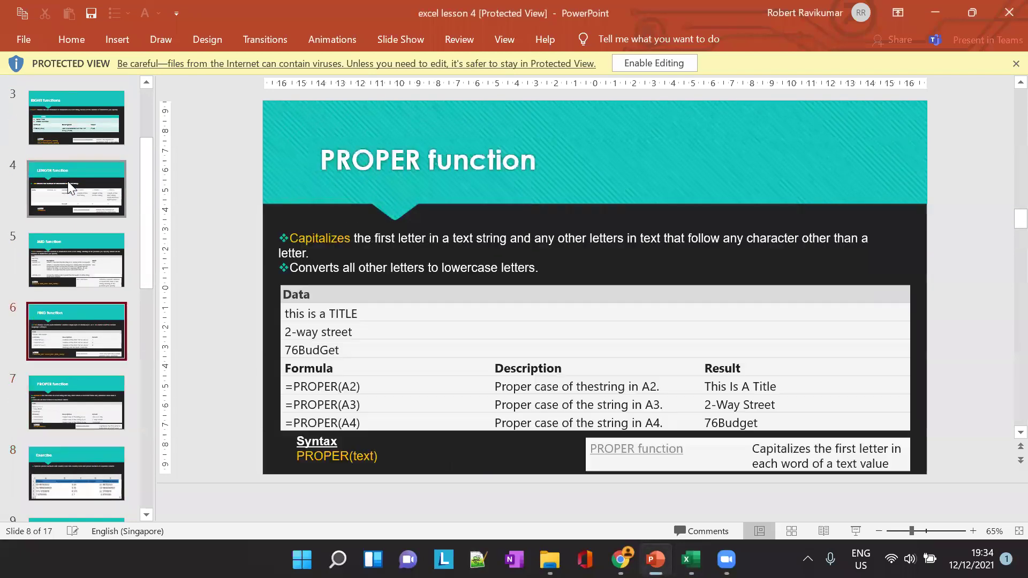
key(Up)
key(Down)
key(Down)
key(Down)
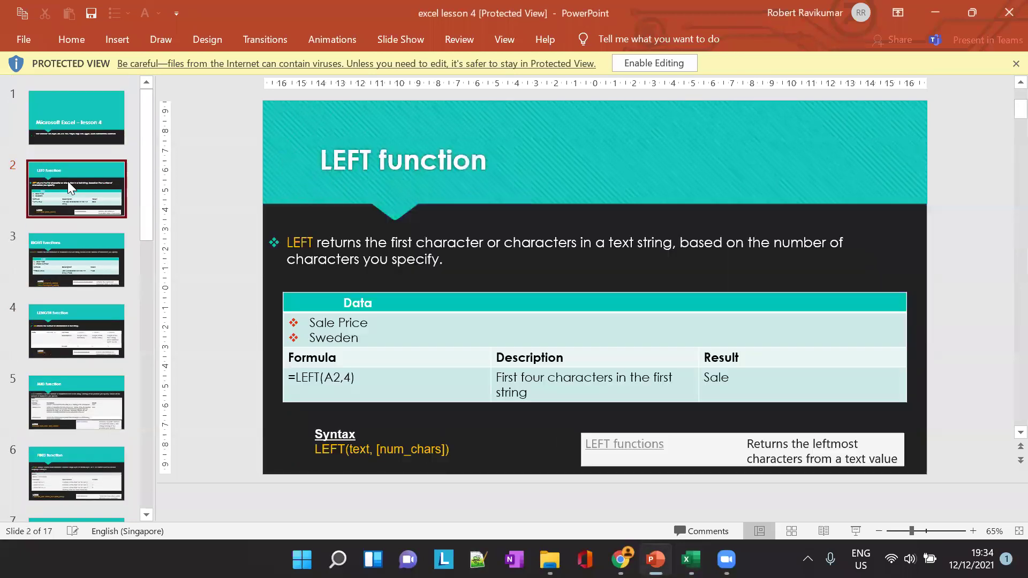
key(Down)
key(Down)
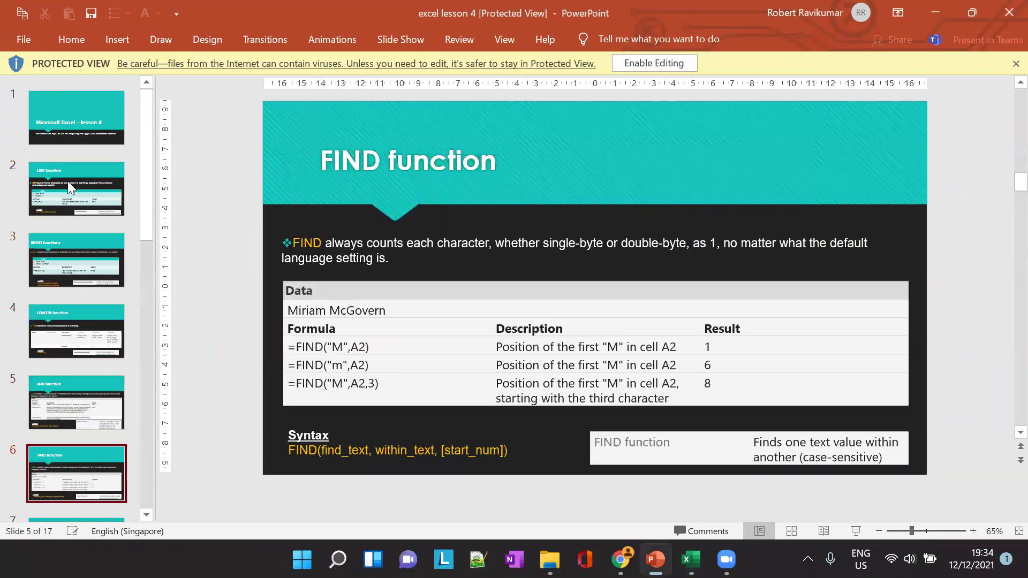
key(Down)
key(Up)
key(Up)
key(Up)
key(Up)
key(Up)
key(Up)
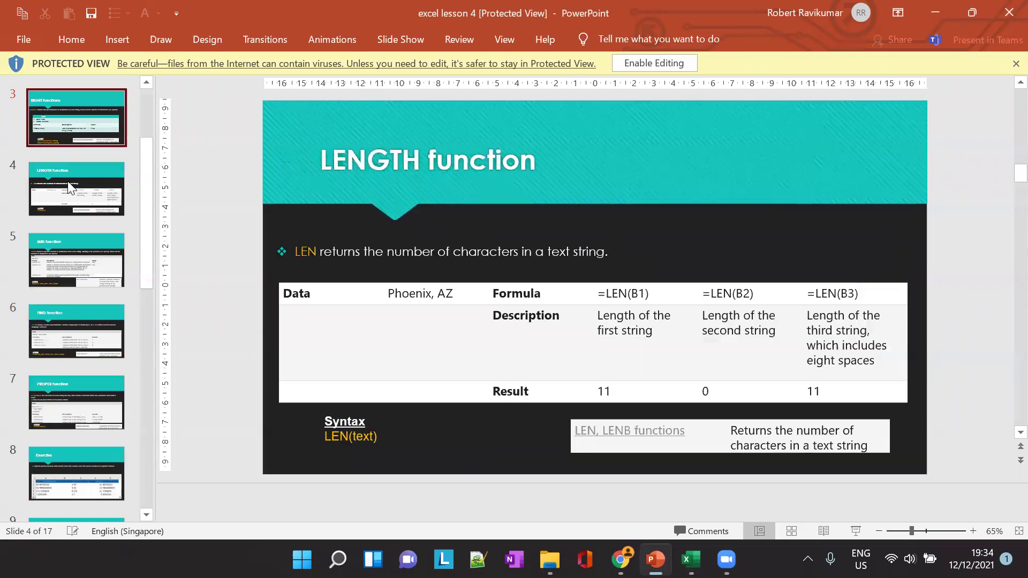
key(Down)
key(Down)
key(Down)
key(Down)
key(Down)
key(Down)
key(Down)
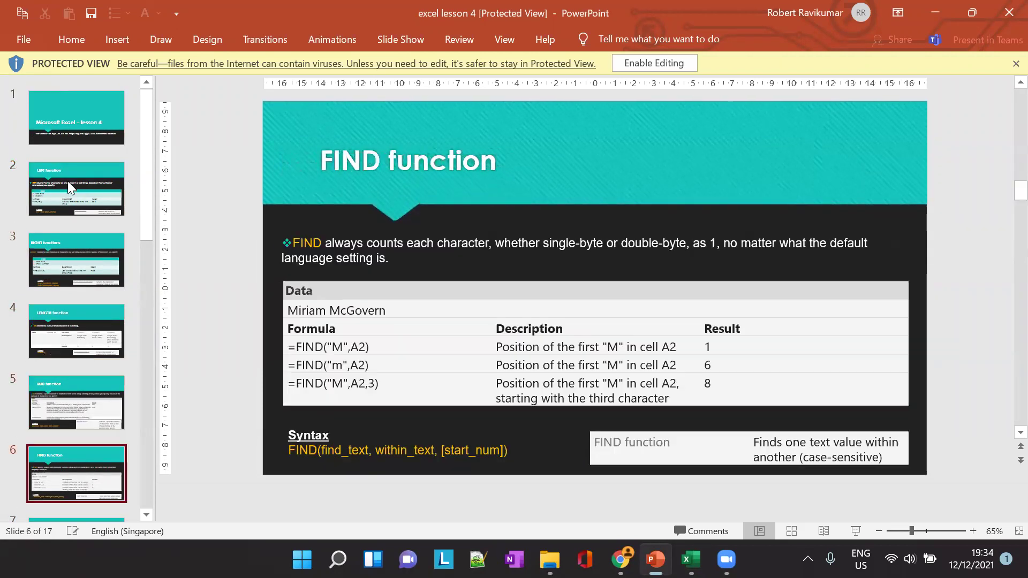
key(Up)
key(Up)
key(Up)
key(Up)
key(Up)
key(Up)
key(Up)
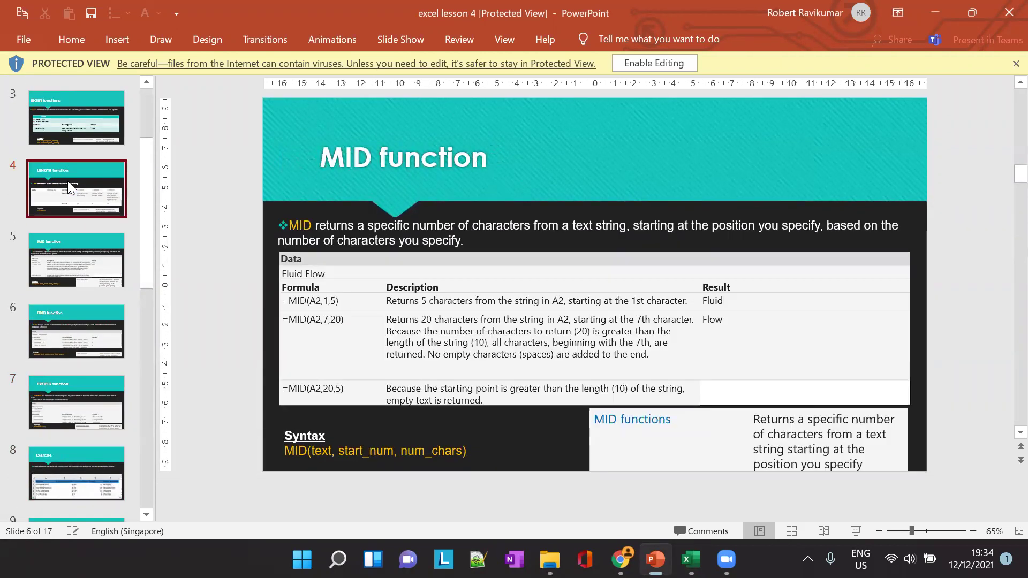
key(Down)
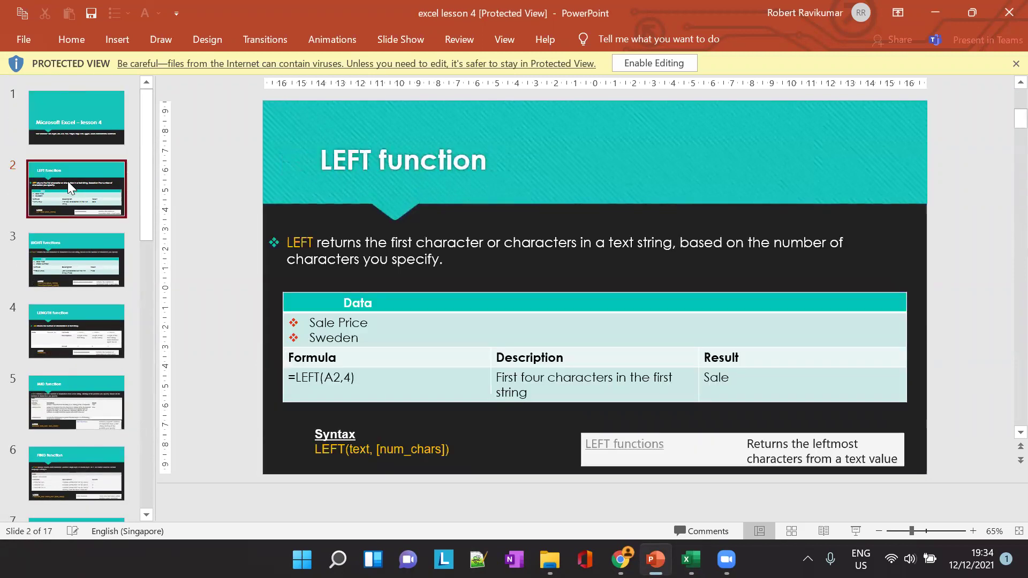
key(Down)
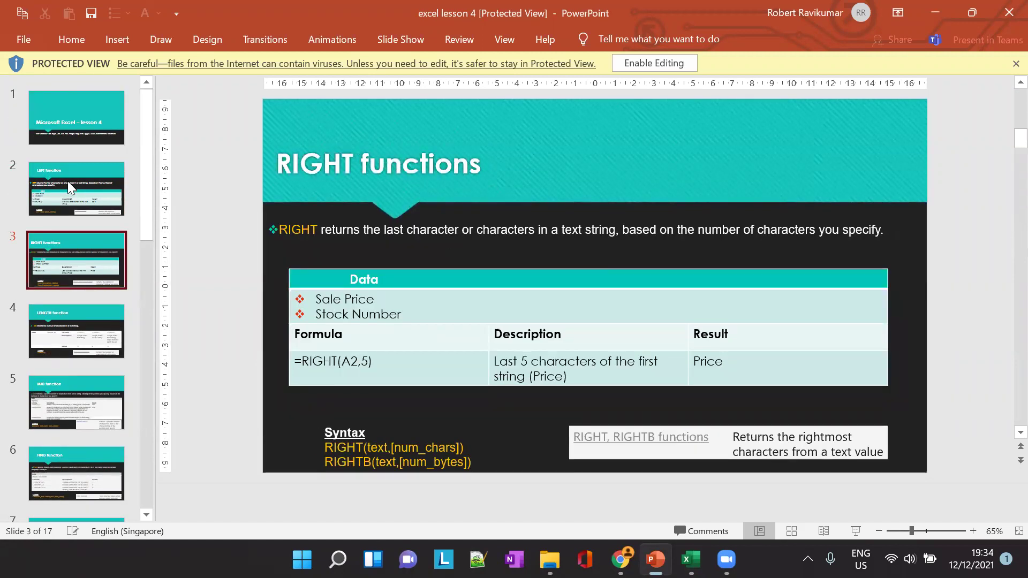
key(Down)
key(Down)
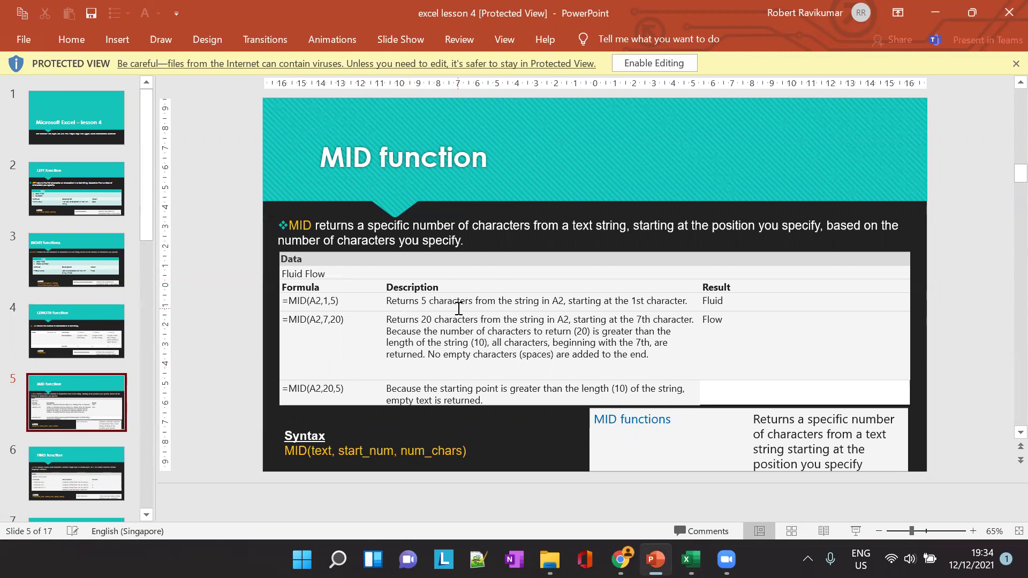
key(alt+Tab)
click(397, 233)
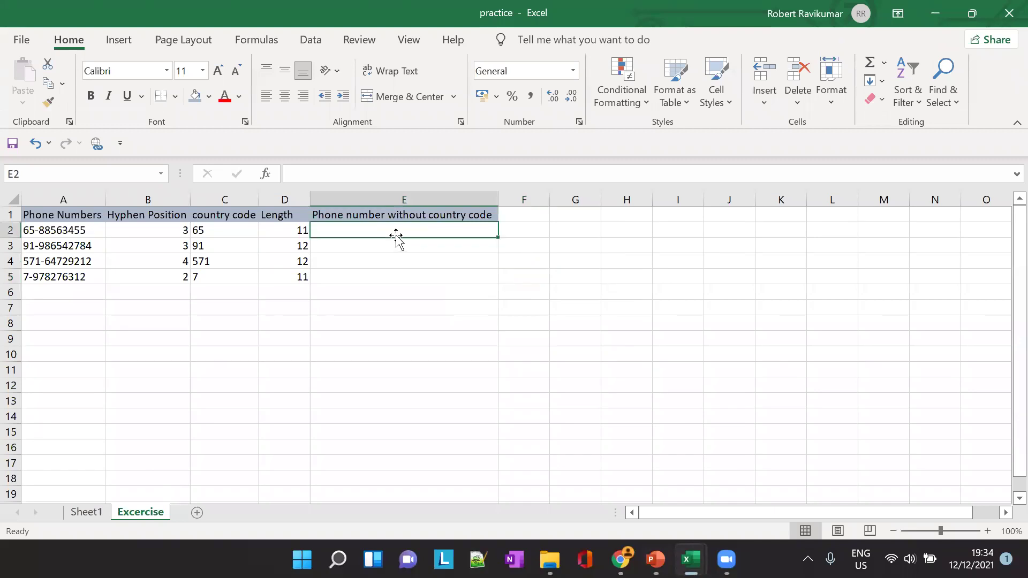
text(+MI)
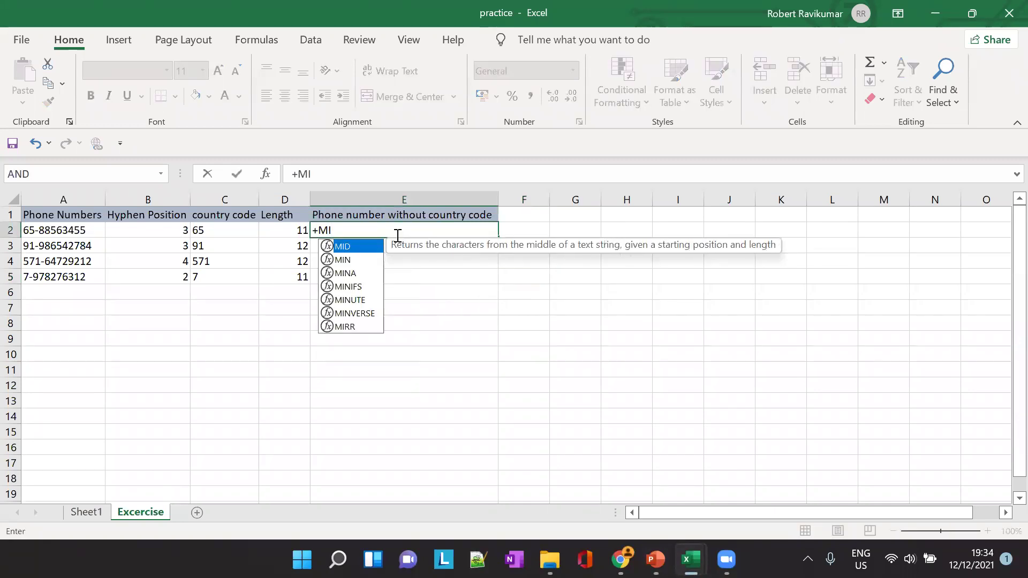
key(Escape)
text(=)
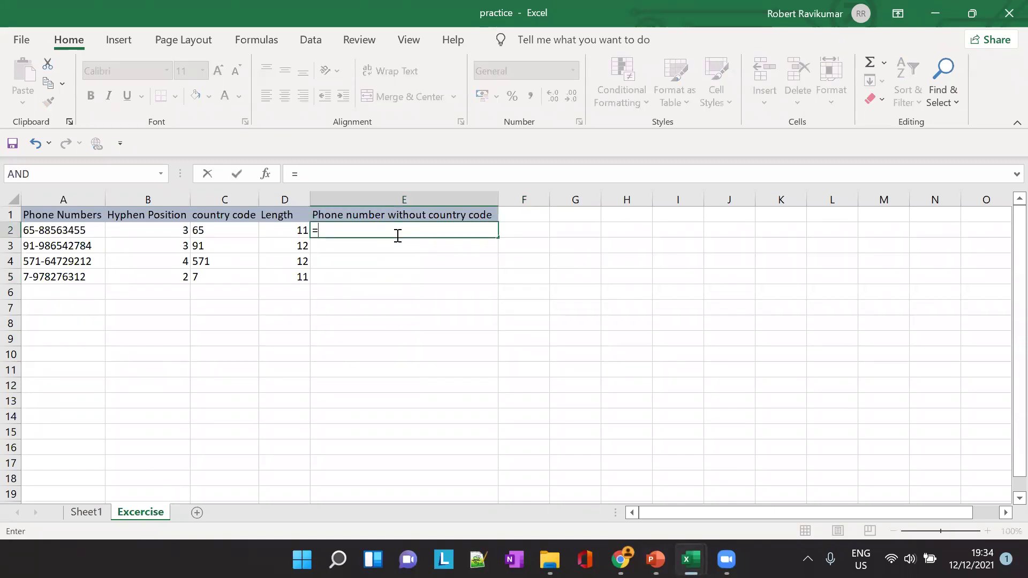
text(MID()
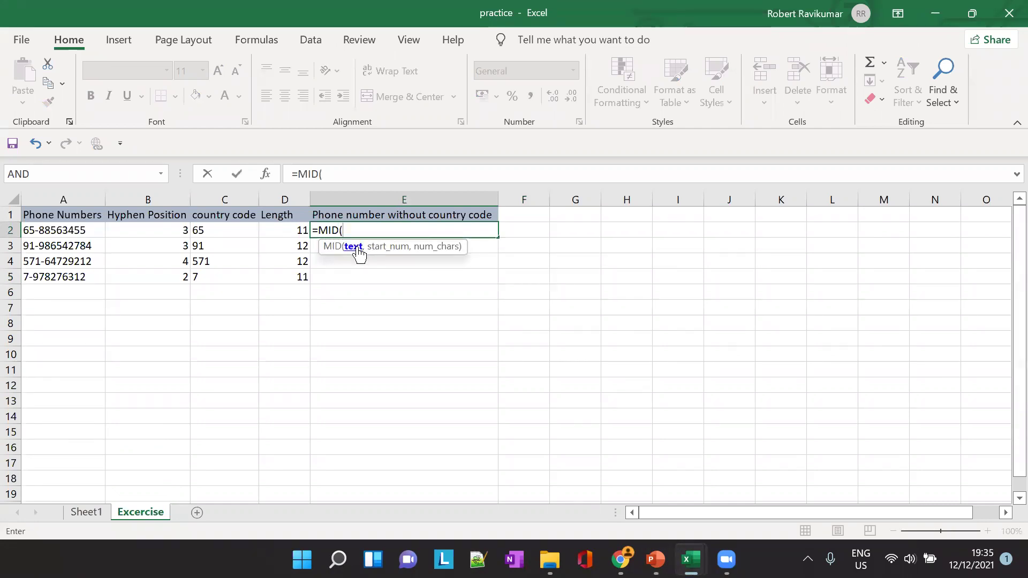
text(A2,)
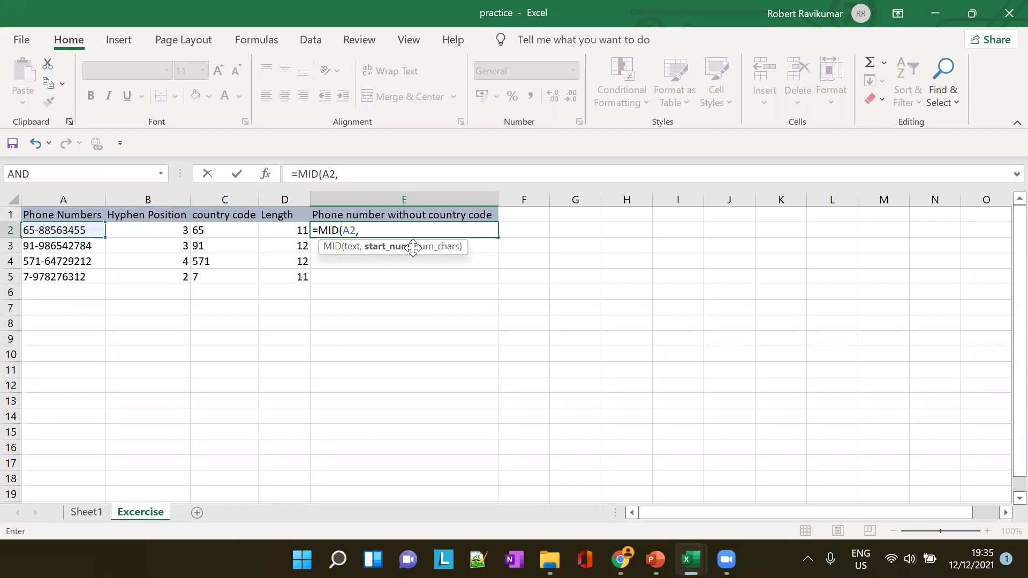
text(B2)
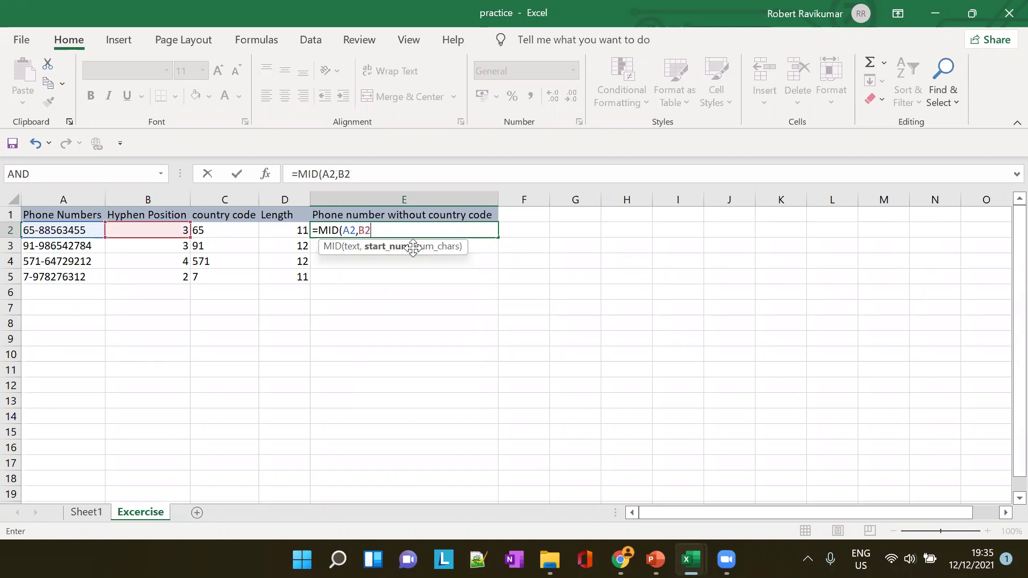
text(,)
text(D2)
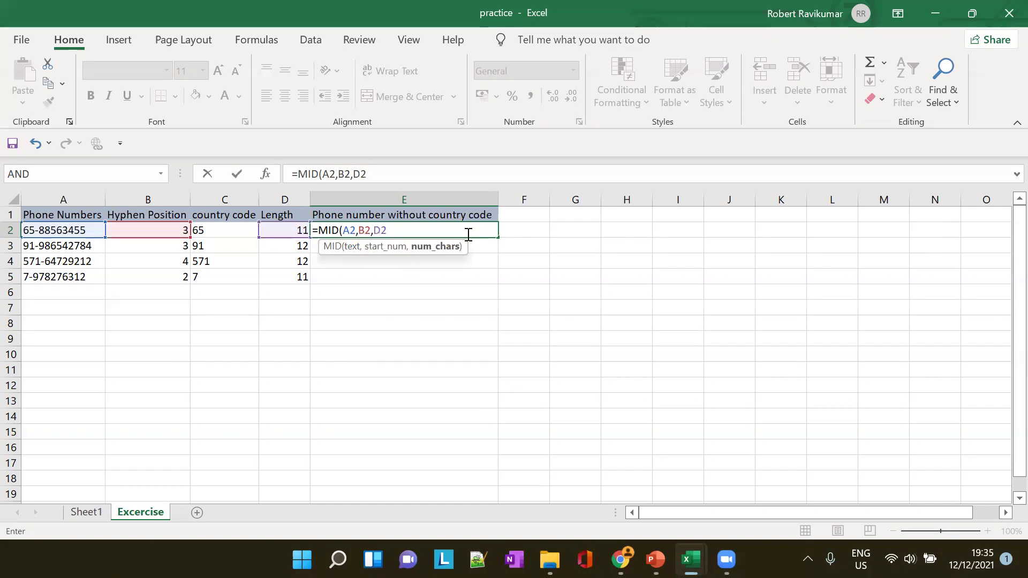
text())
key(Tab)
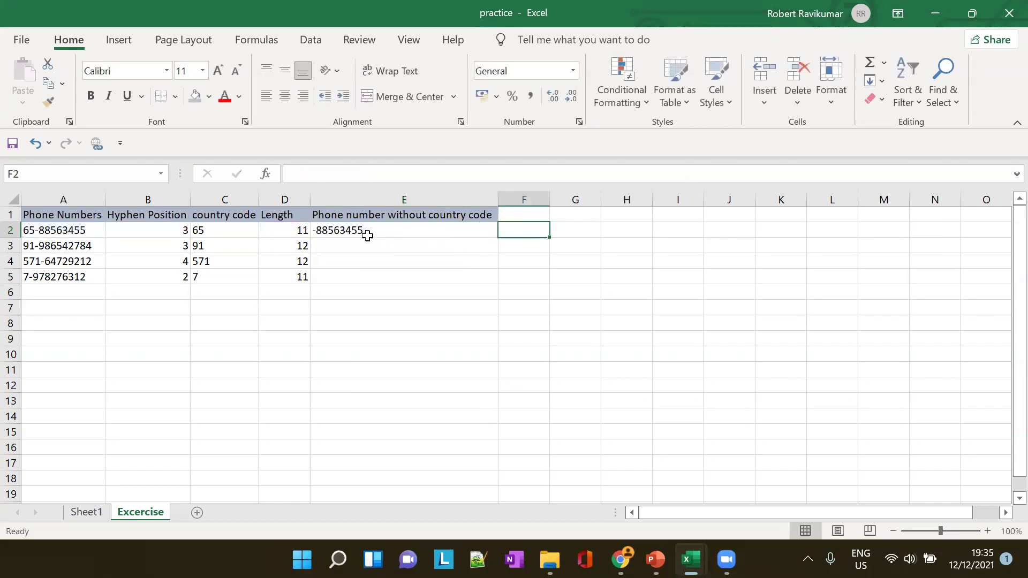
click(365, 231)
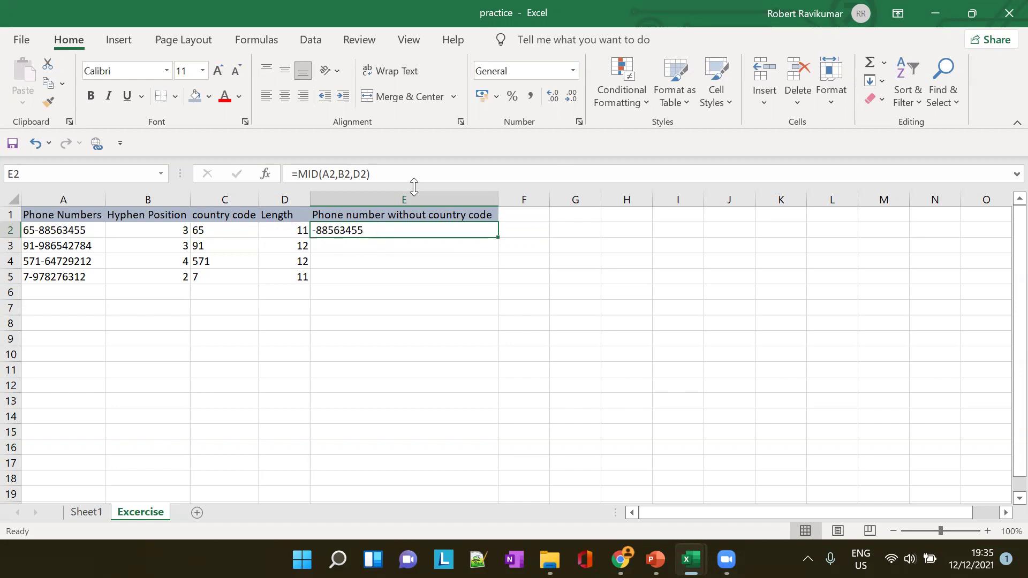
click(351, 171)
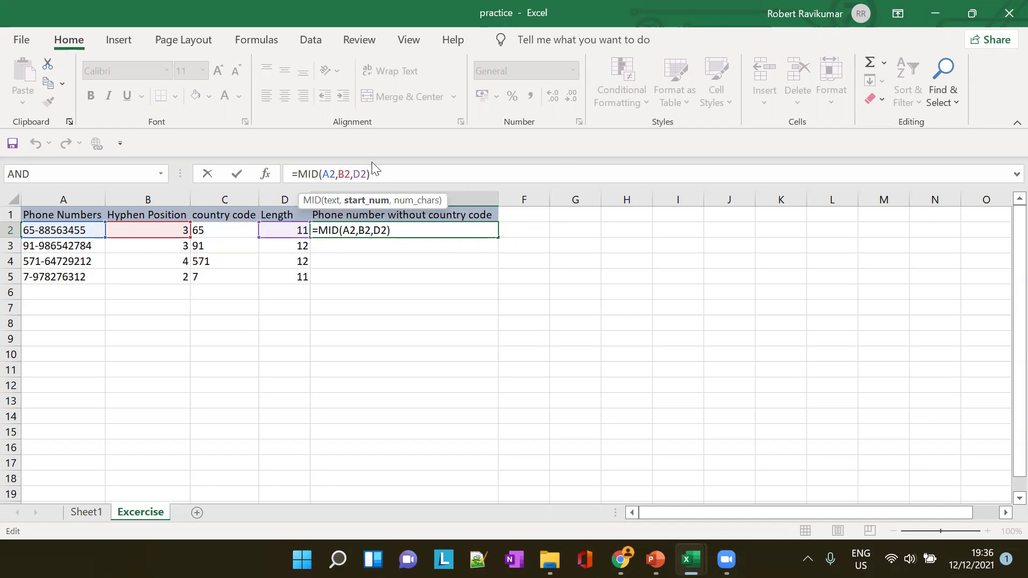
text(+1)
key(Tab)
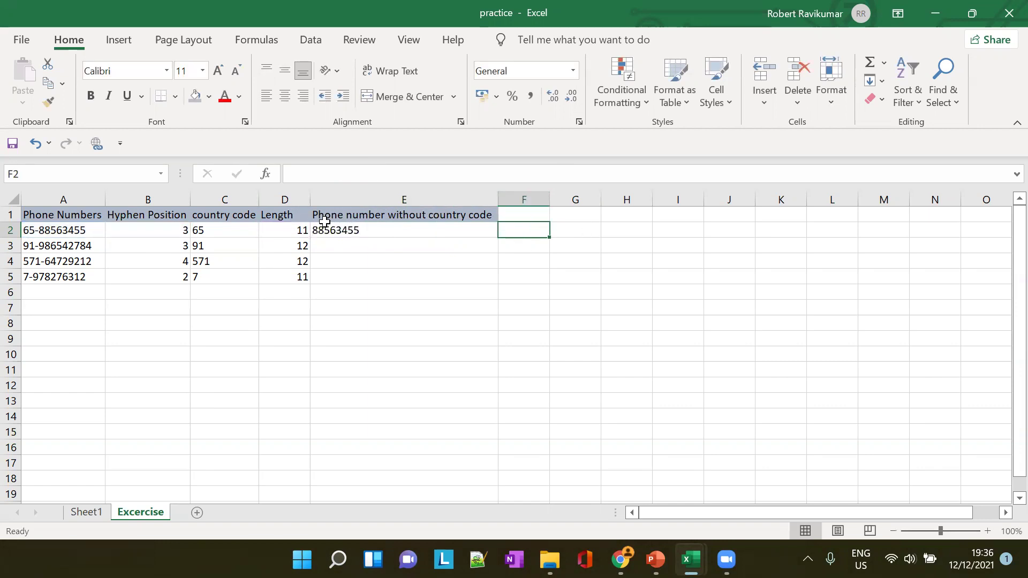
click(381, 238)
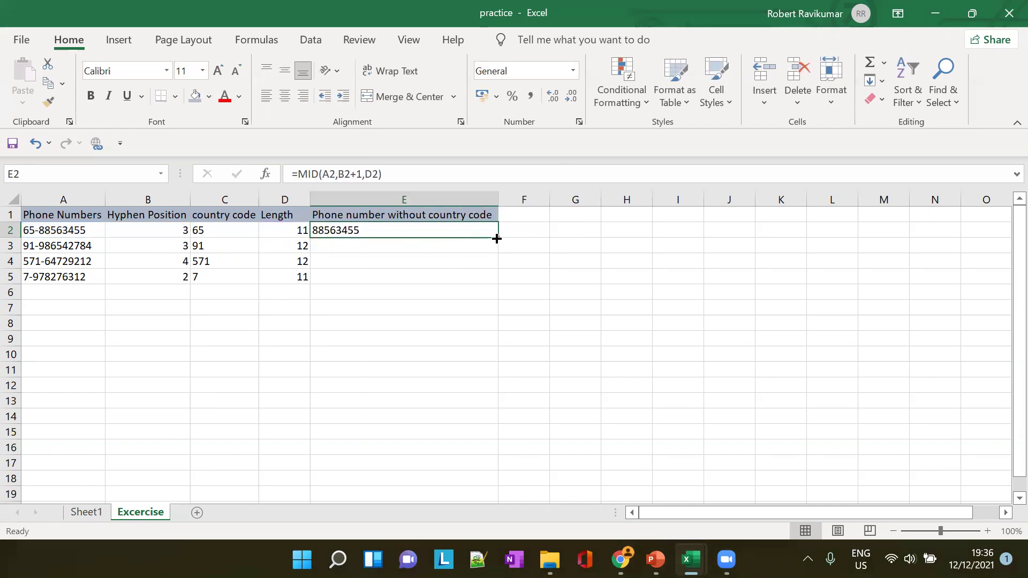
drag(496, 238, 492, 281)
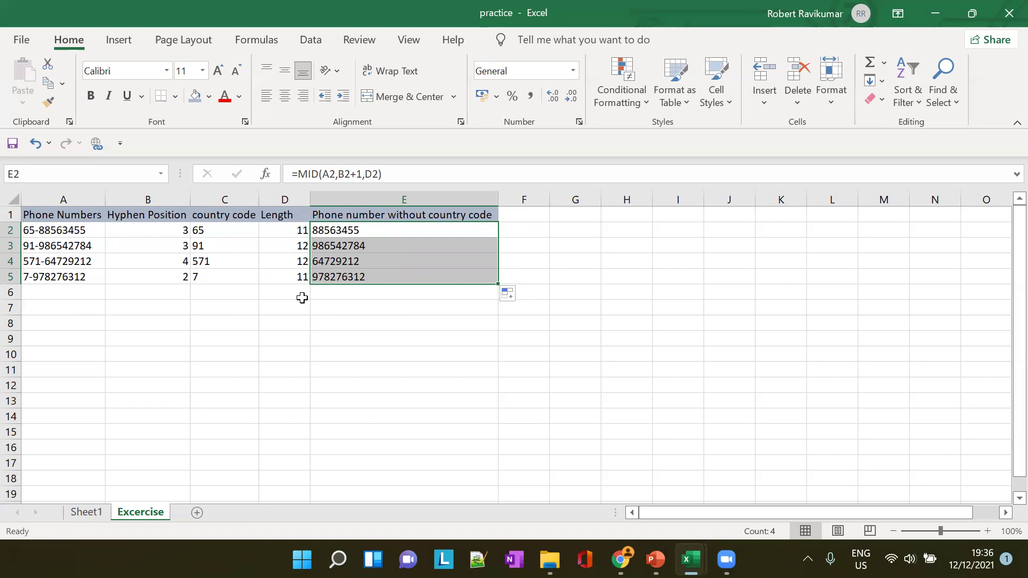
Append 'MID Function' to the E1 header and autofit column E
click(447, 214)
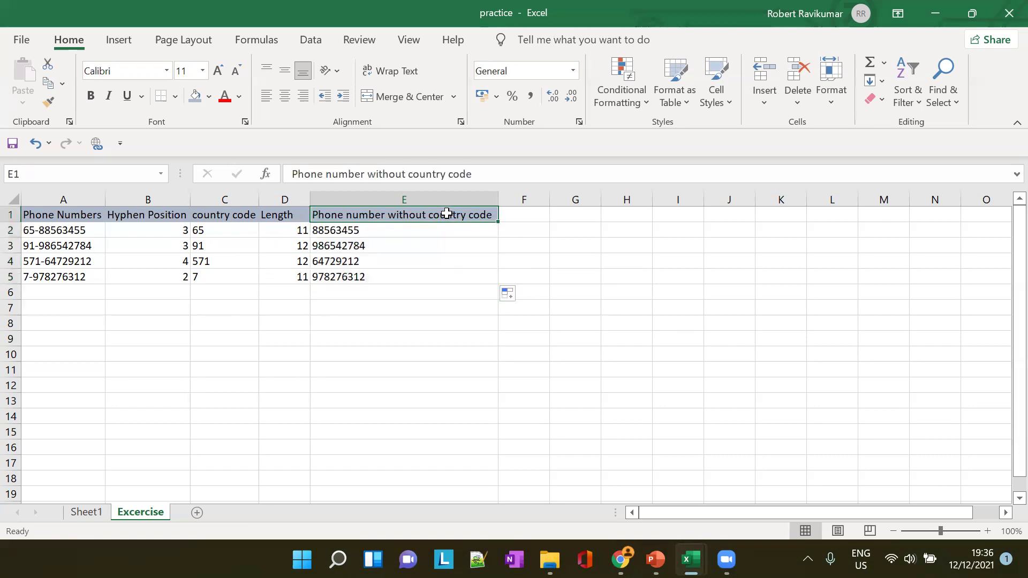
click(486, 170)
text(M)
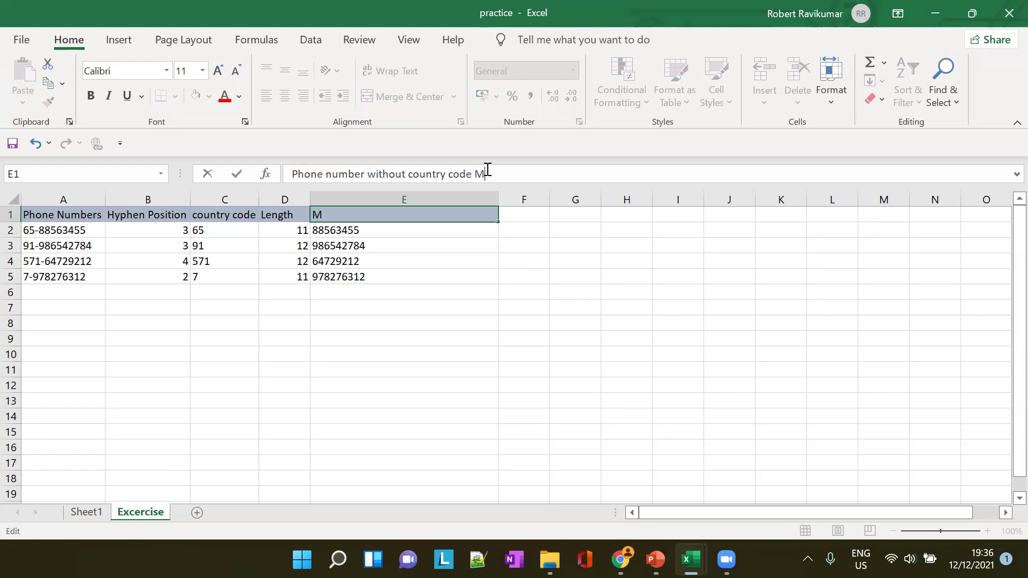
text(ID Function)
key(Tab)
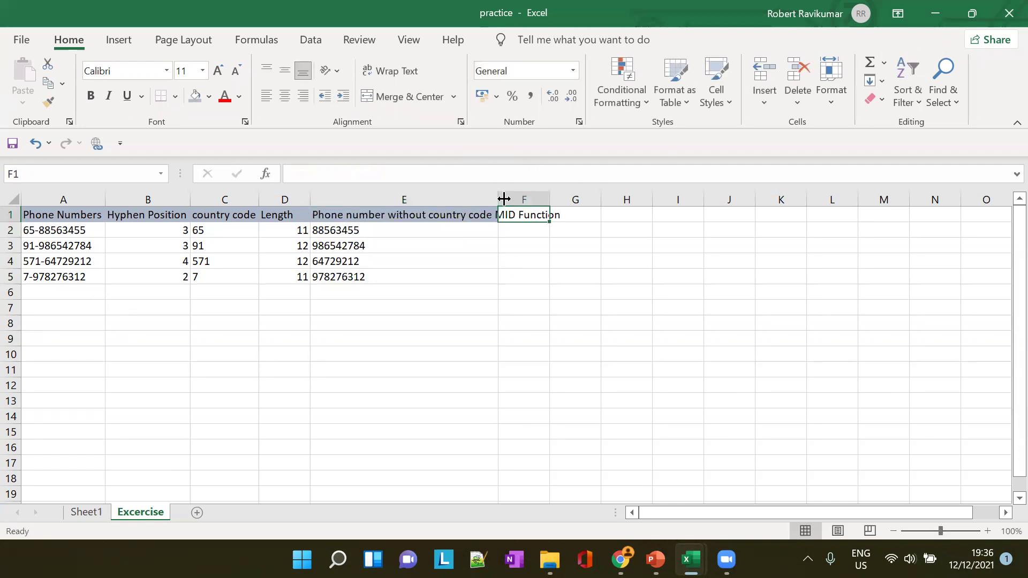
double_click(498, 199)
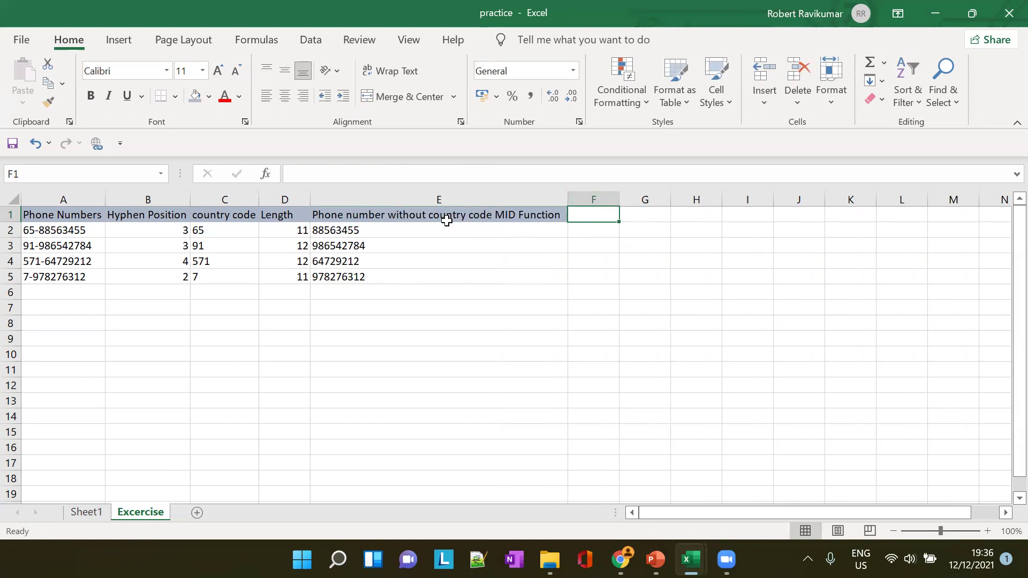
Title F1 'Phone number without country code using right function' and autofit column F
text(Phone number without country code usi)
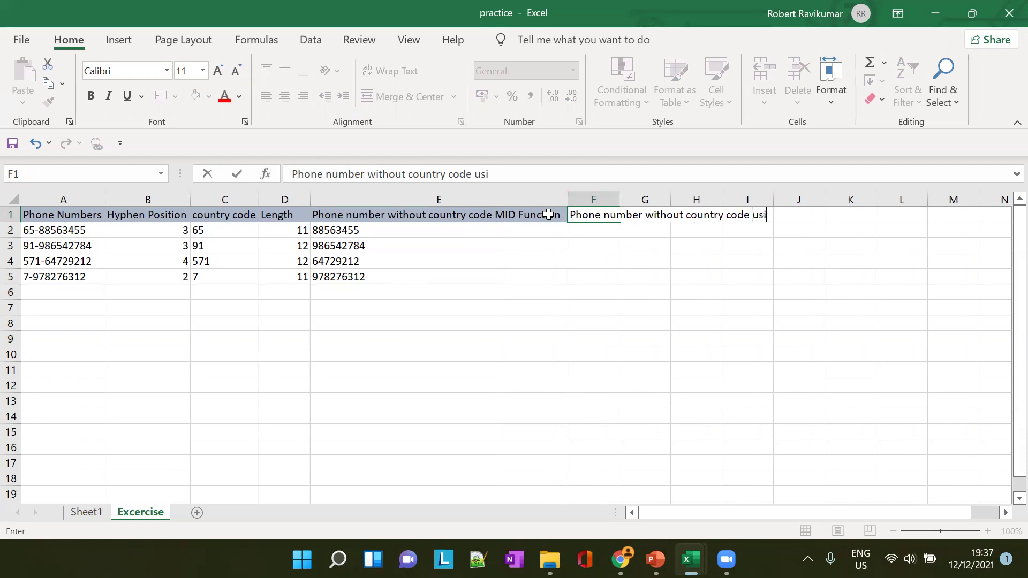
text(ng right function)
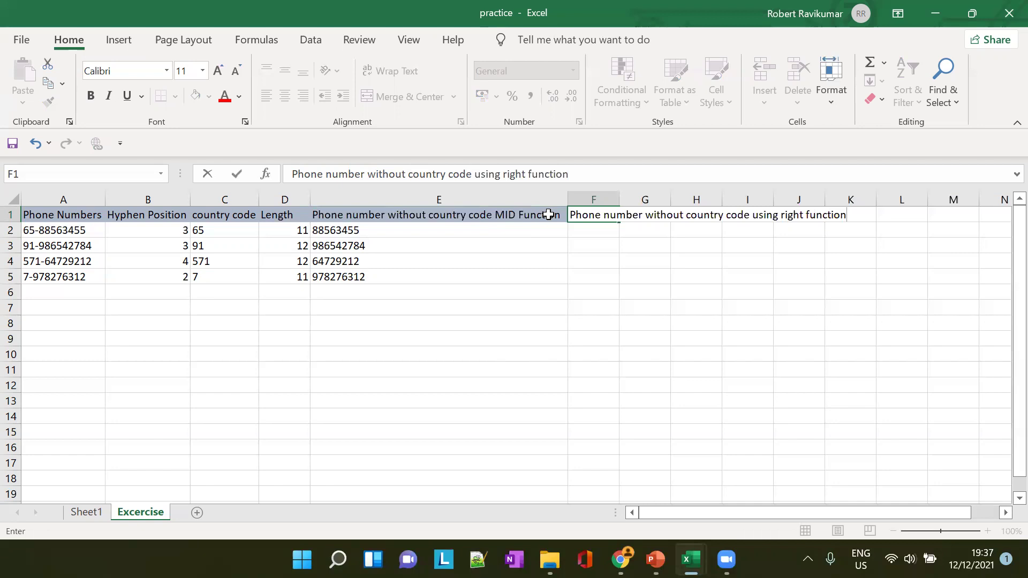
double_click(620, 196)
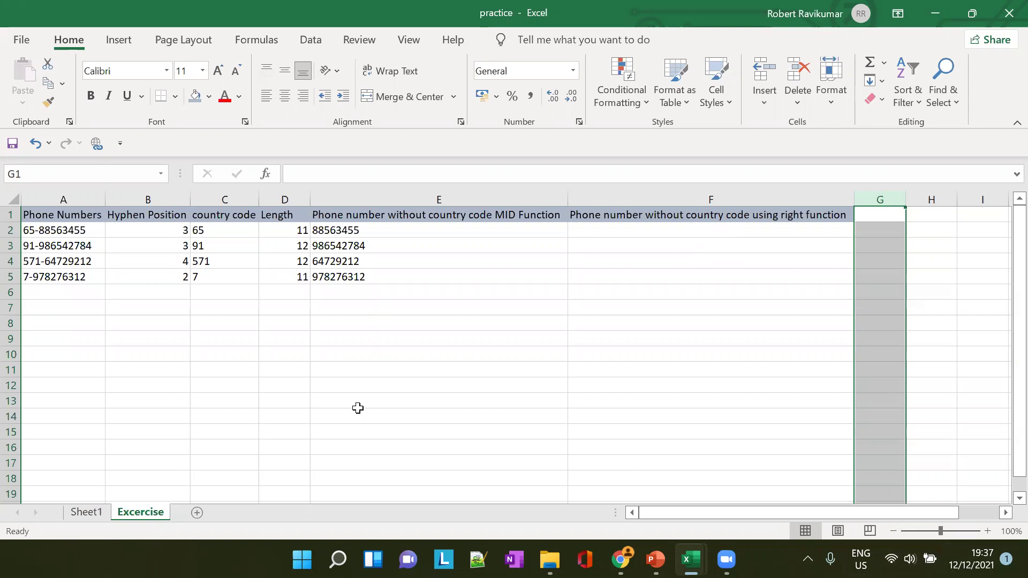
Inspect the A2 phone number in the formula bar, then bring the MID function slide forward
click(73, 230)
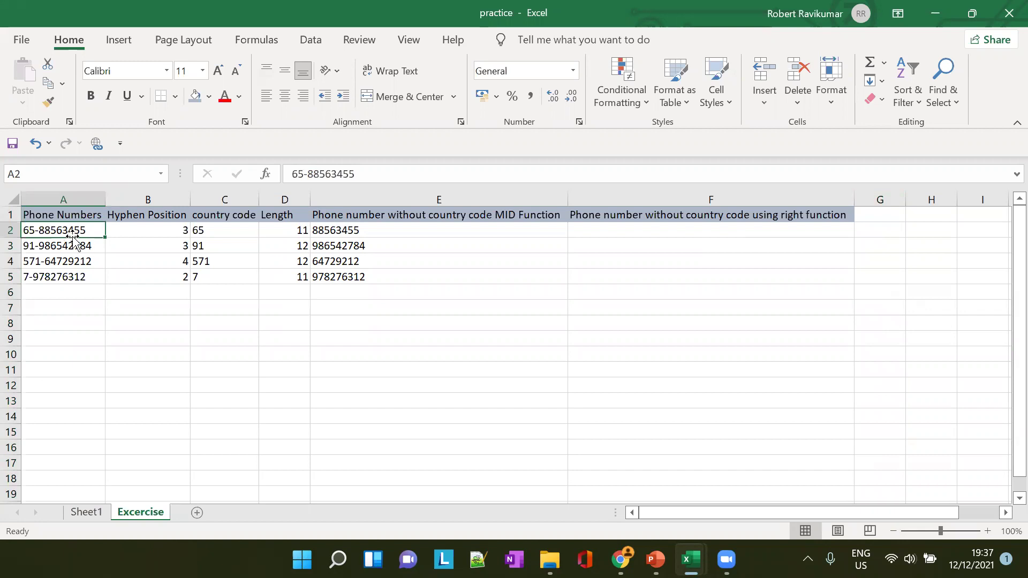
click(362, 172)
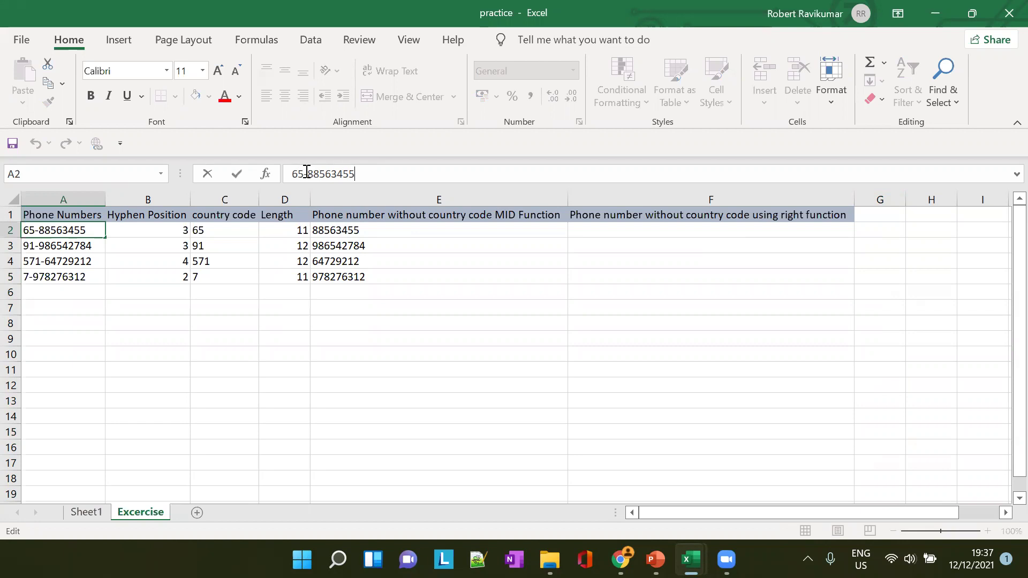
click(655, 559)
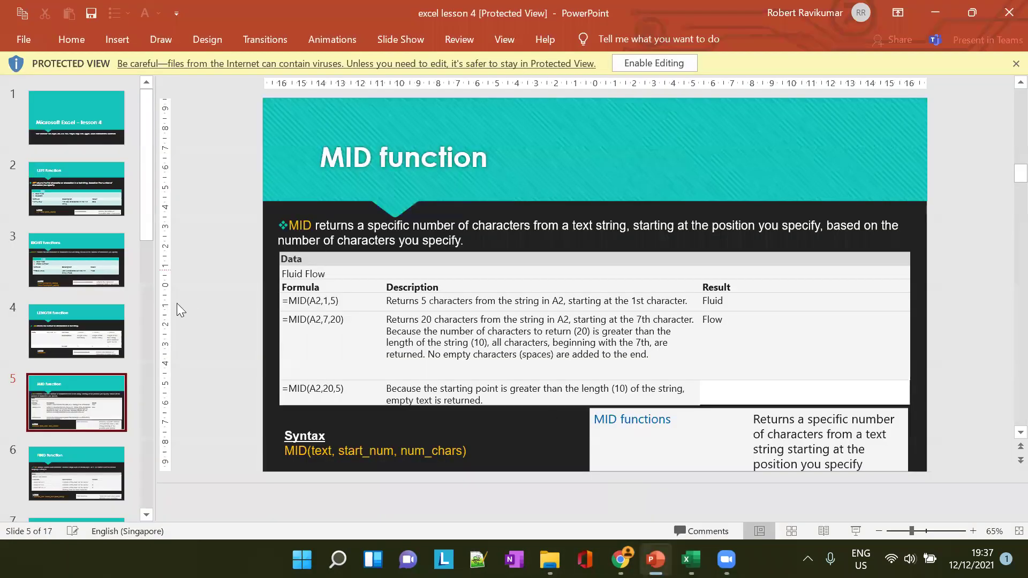
Review the LEFT and RIGHT function slides, then return to the Excel practice workbook
click(76, 188)
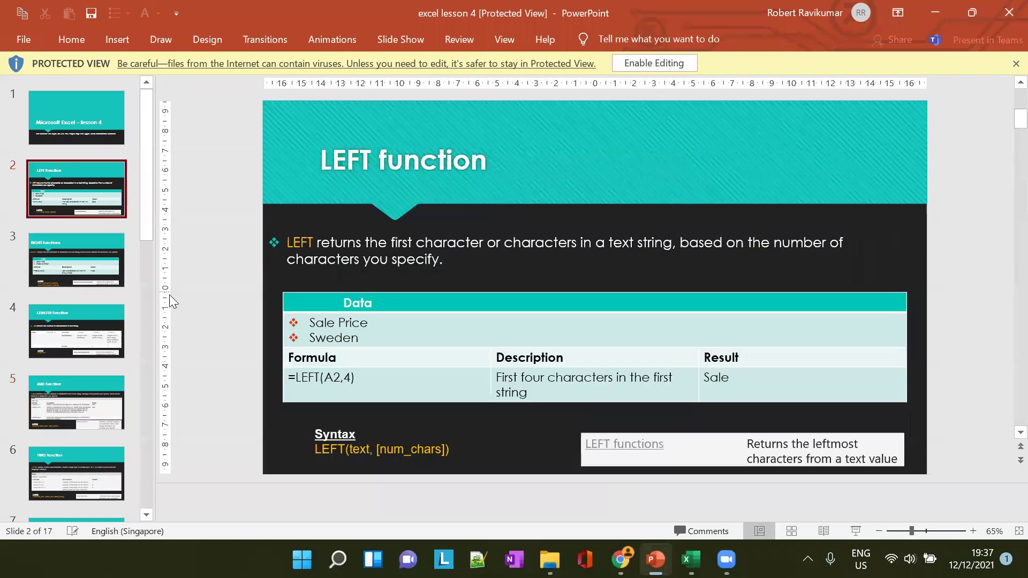
click(76, 270)
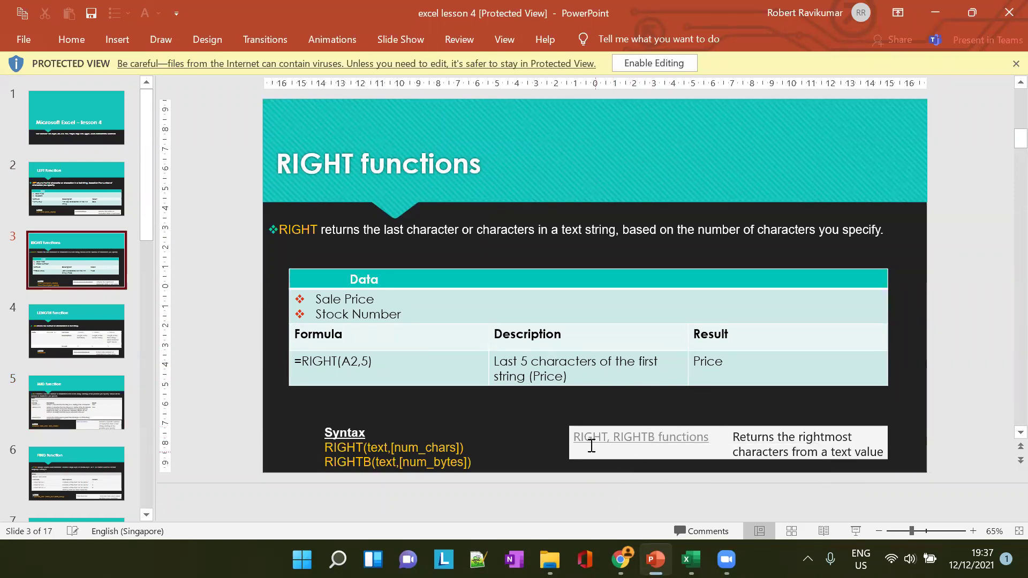
key(alt+Tab)
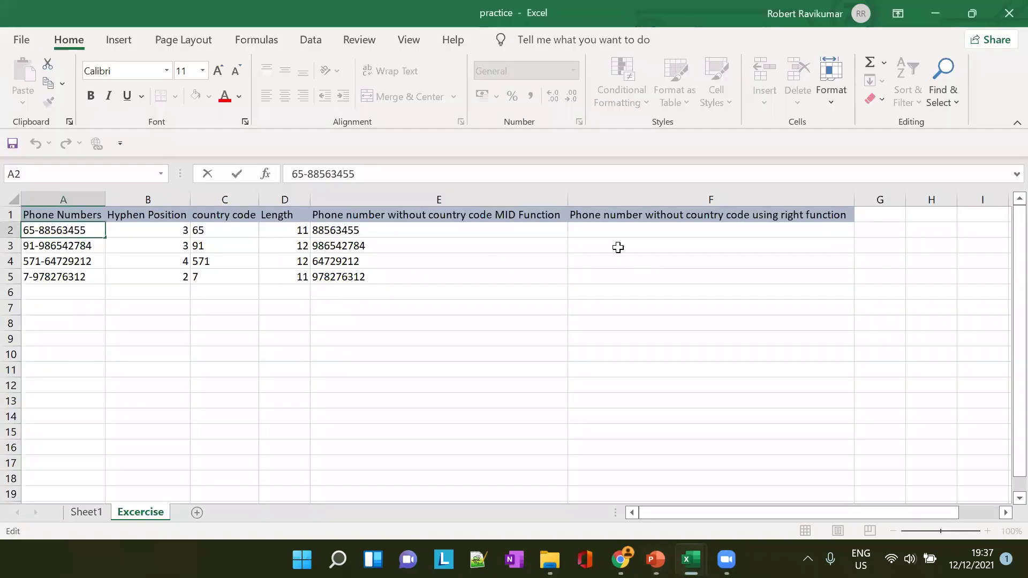
Enter =RIGHT(A2,D2-3) in cell F2
click(609, 230)
text(=TI)
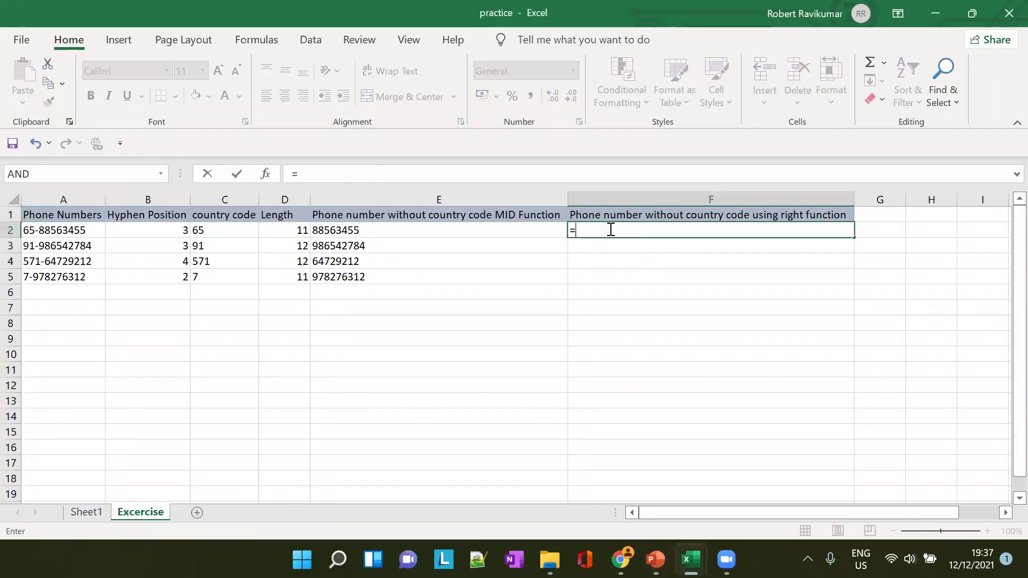
key(BackSpace)
key(BackSpace)
text(TIGHT)
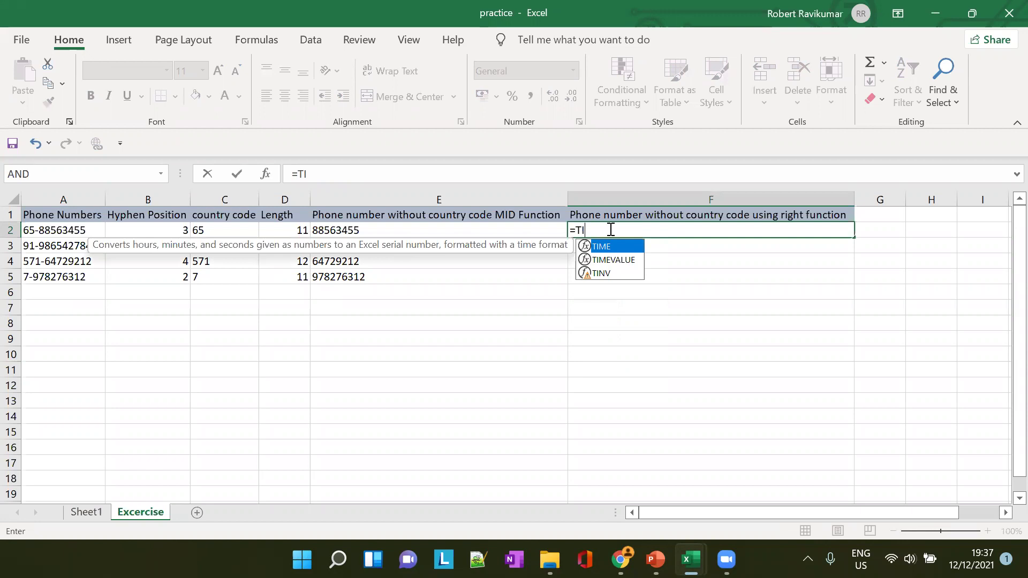
key(BackSpace)
key(BackSpace)
key(BackSpace)
key(BackSpace)
text(R)
key(BackSpace)
key(BackSpace)
text(RIG)
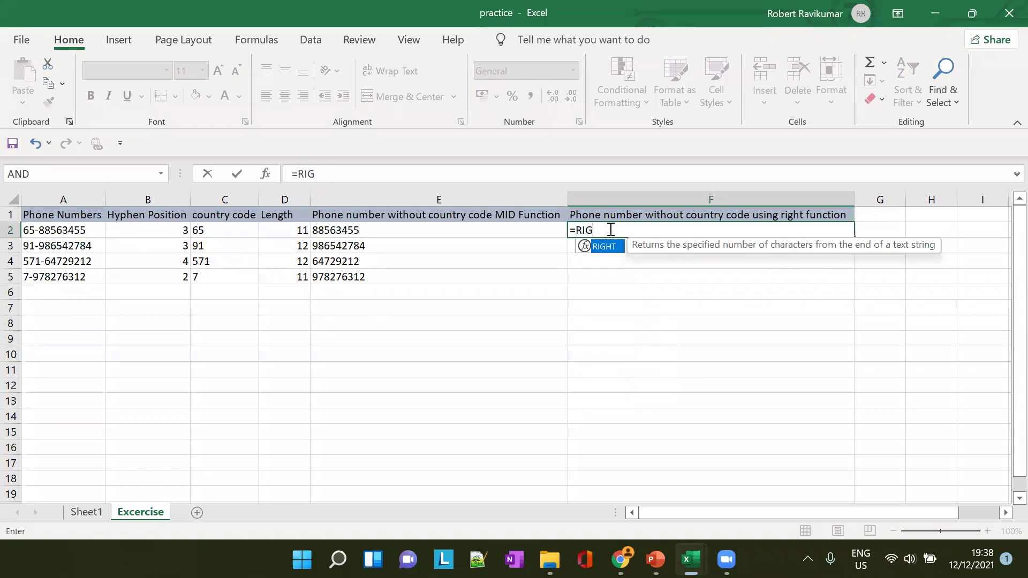
text(HT()
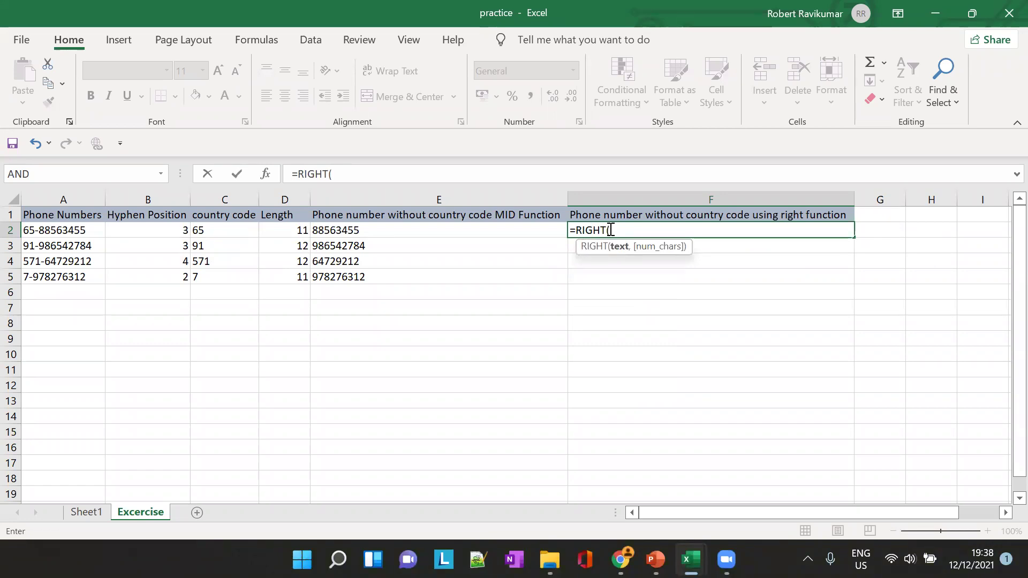
text(A)
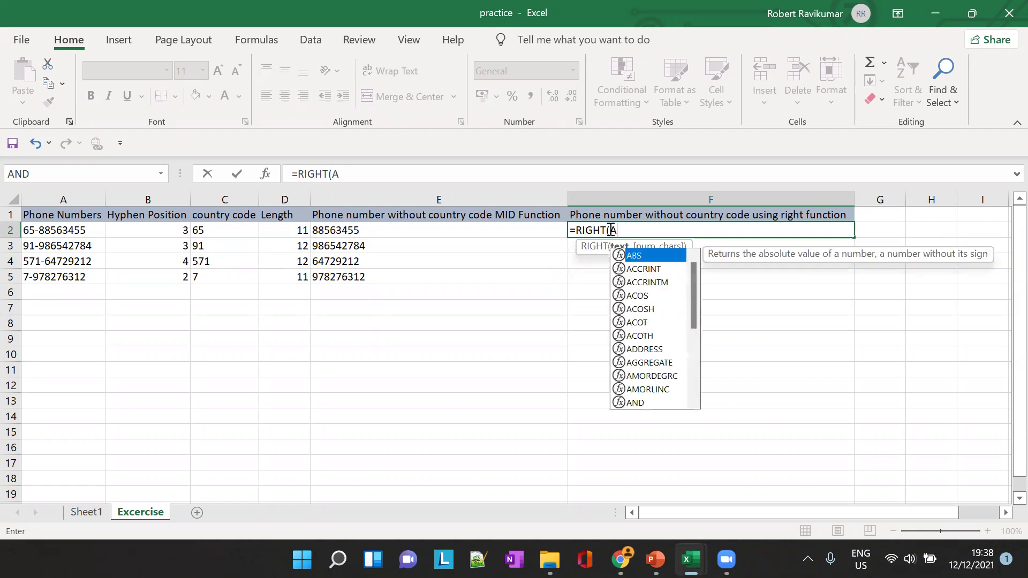
text(2,)
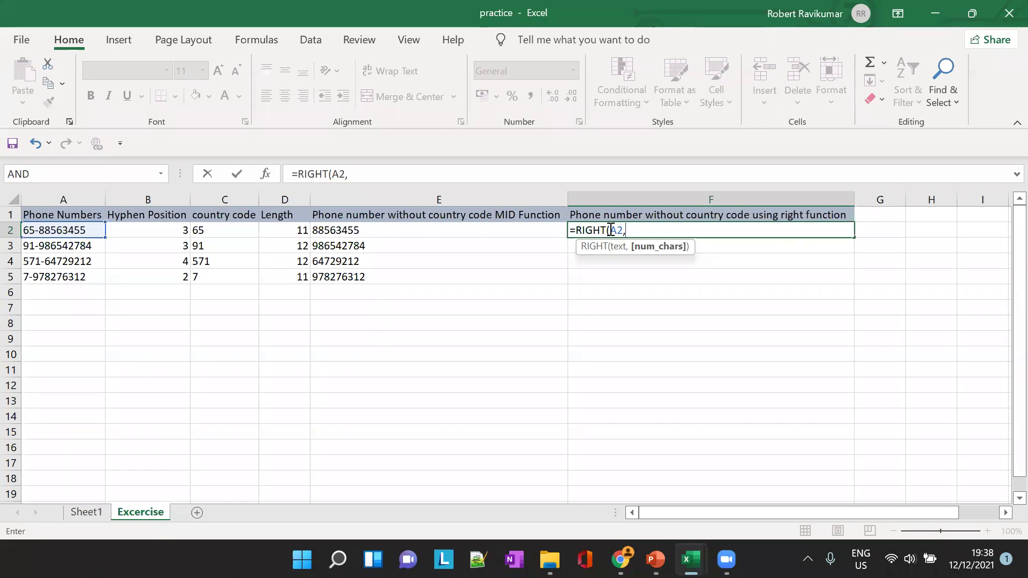
text(D)
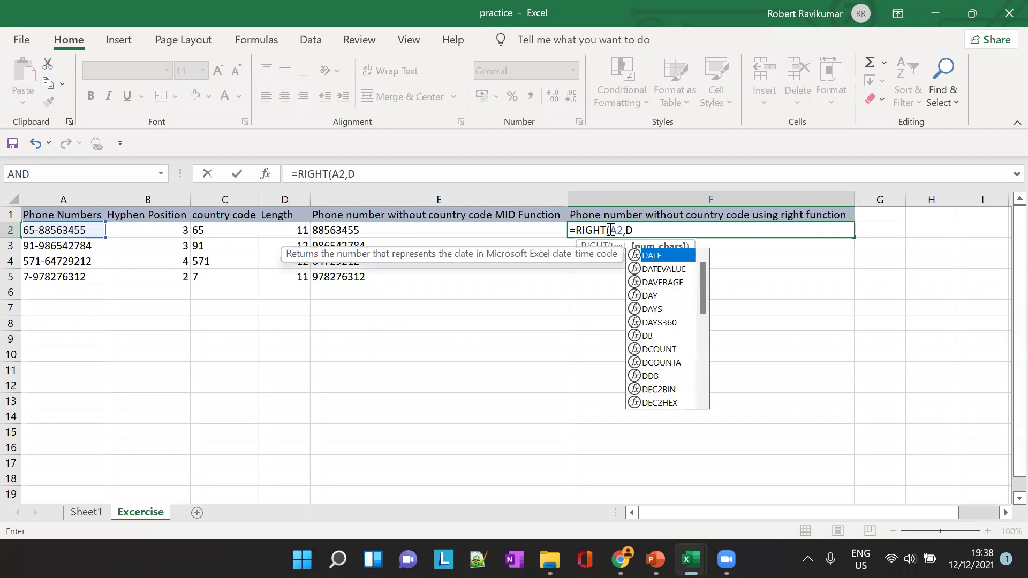
text(2-)
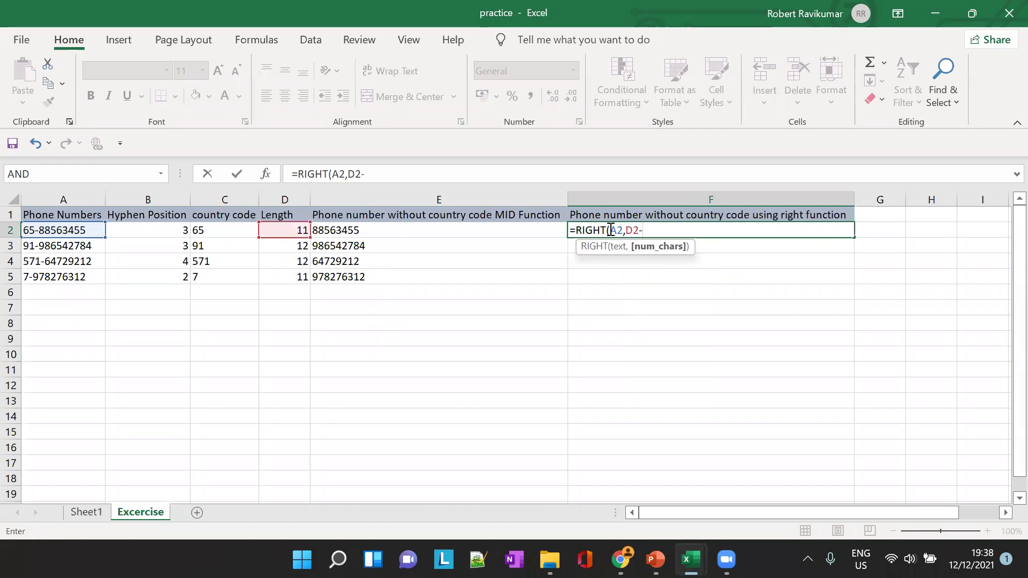
text(3))
key(shift+Tab)
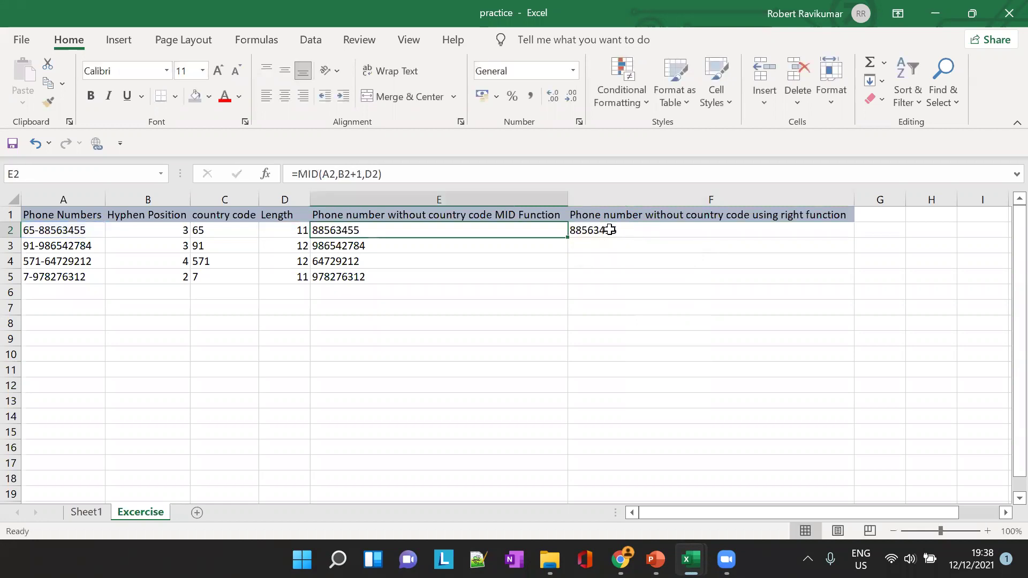
Correct the F2 length argument so the formula reads =RIGHT(A2,D2-B2)
click(610, 230)
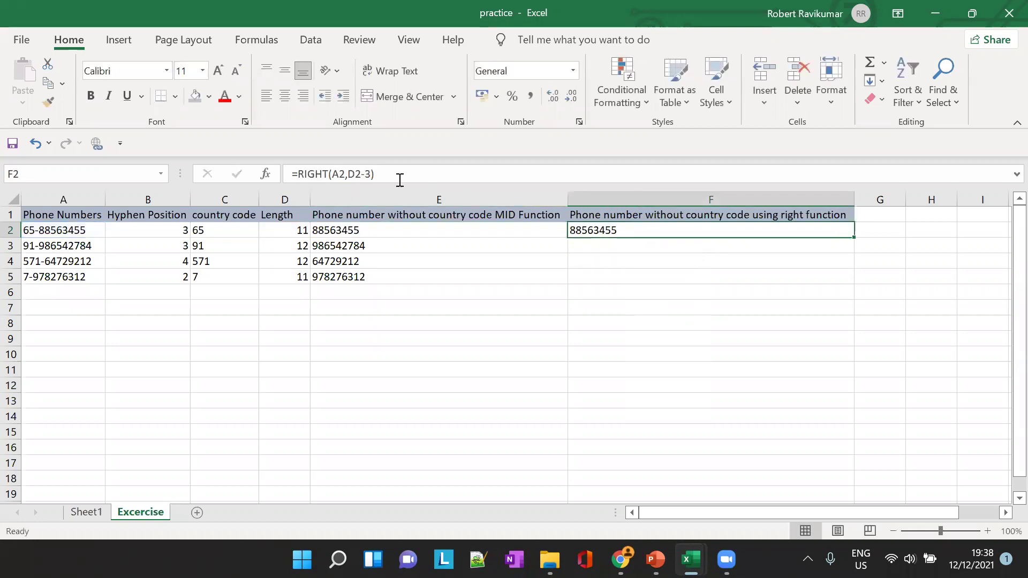
click(360, 174)
key(BackSpace)
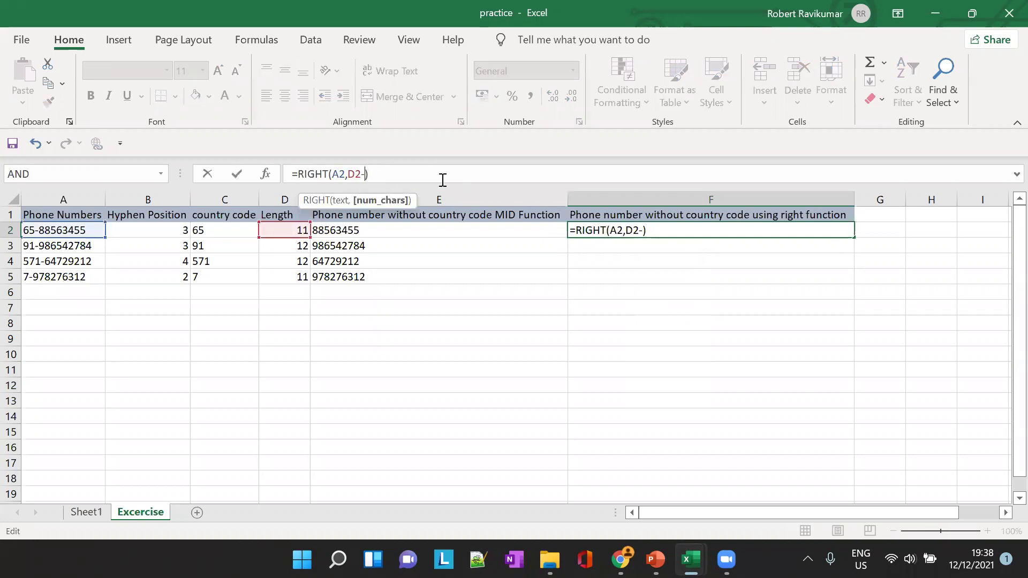
text(B2)
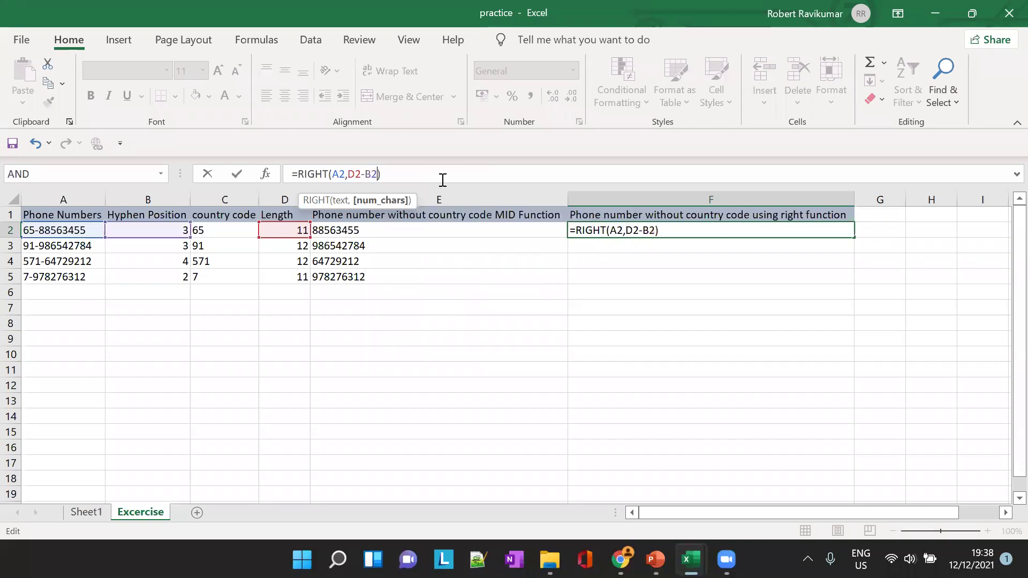
key(Tab)
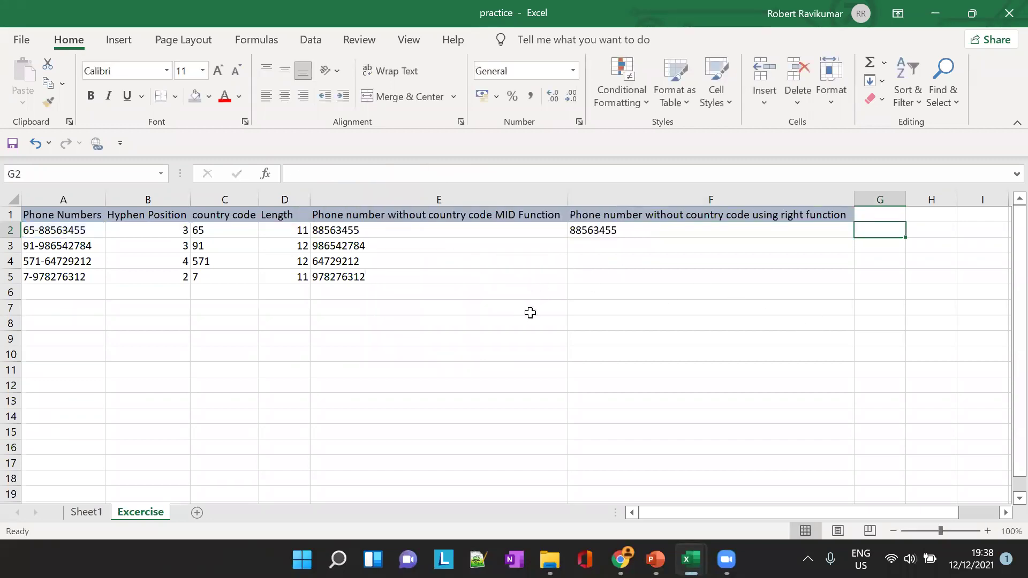
Copy the F2 RIGHT formula down to F5
click(610, 233)
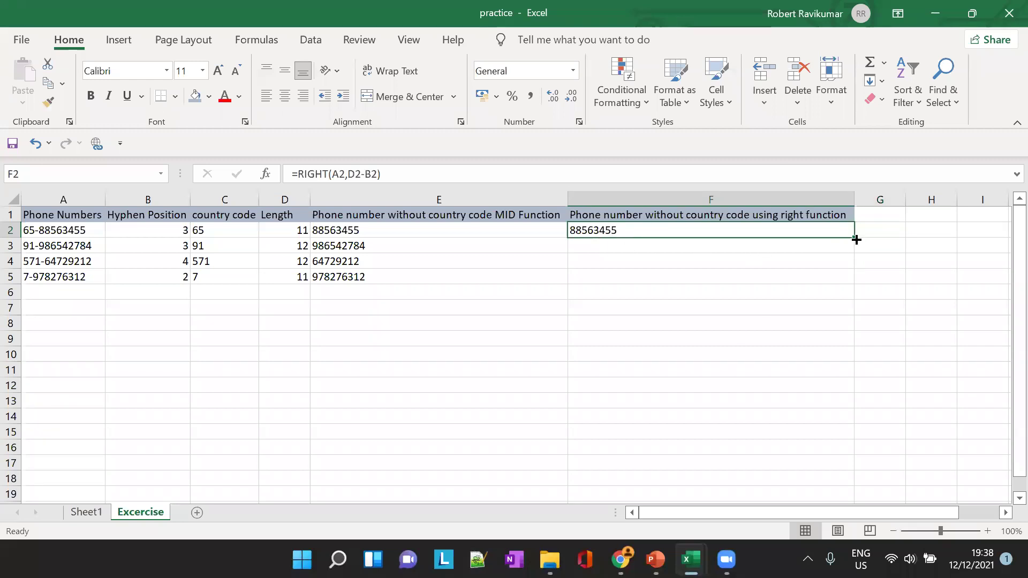
drag(858, 237, 853, 281)
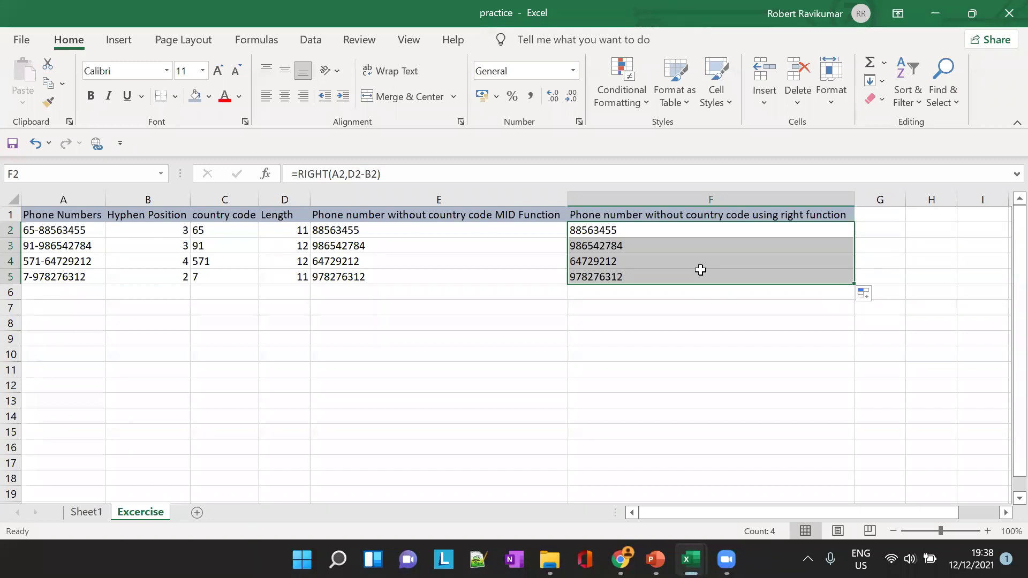
click(647, 229)
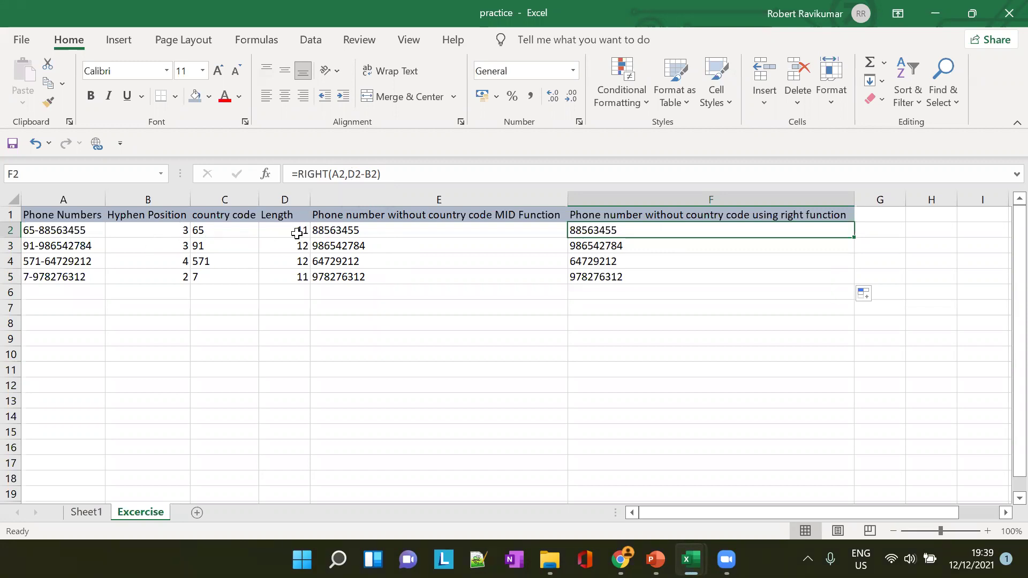
click(45, 229)
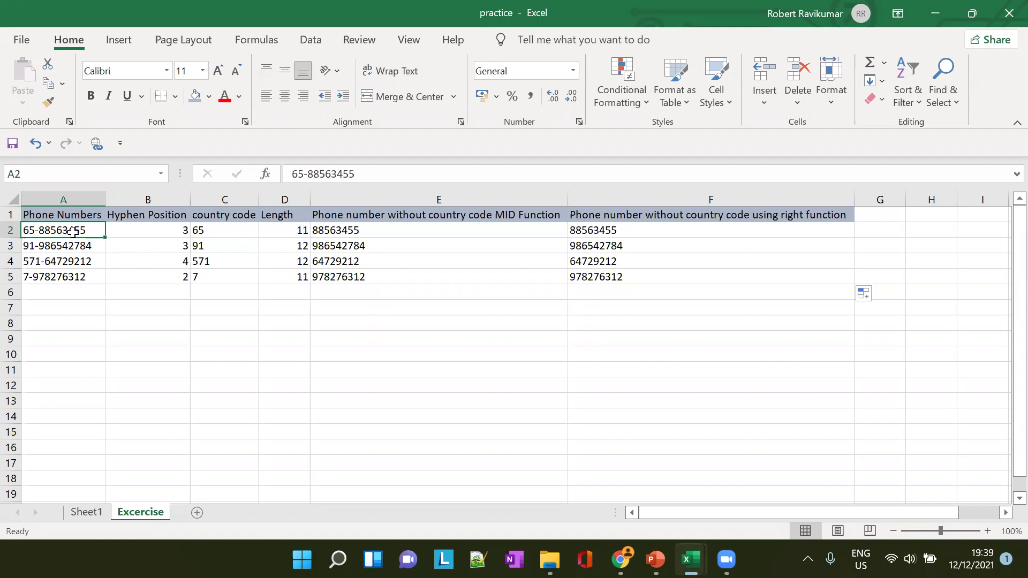
click(376, 168)
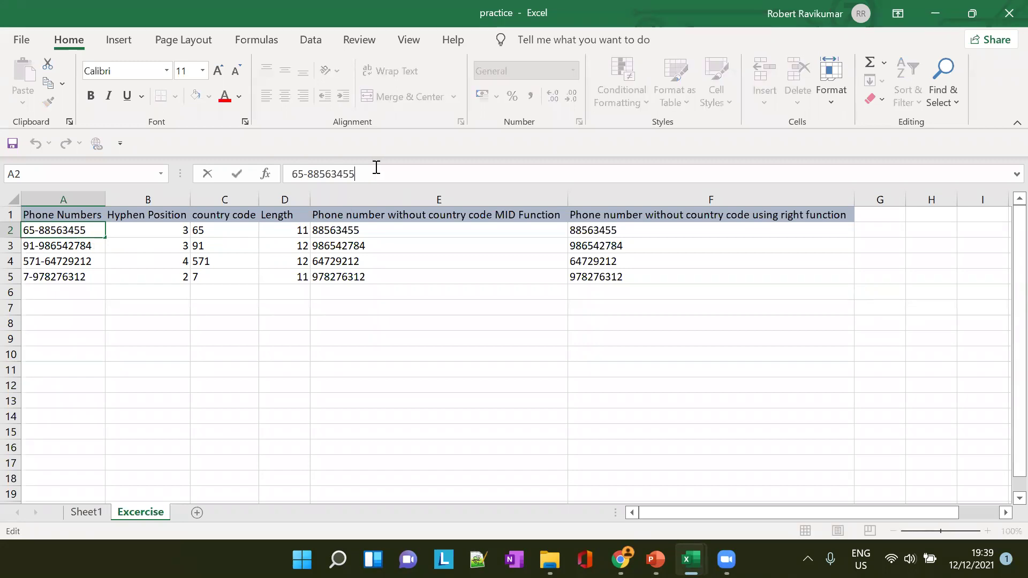
key(Left)
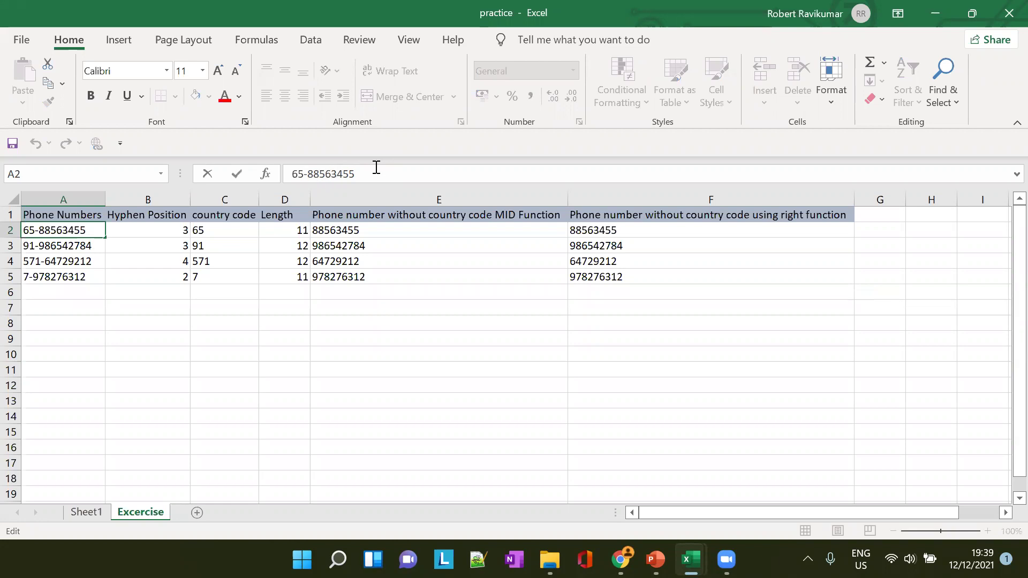
key(shift+Left)
key(shift+Left)
key(shift+Left)
key(shift+Left)
key(shift+Left)
key(shift+Left)
key(shift+Left)
key(shift+Left)
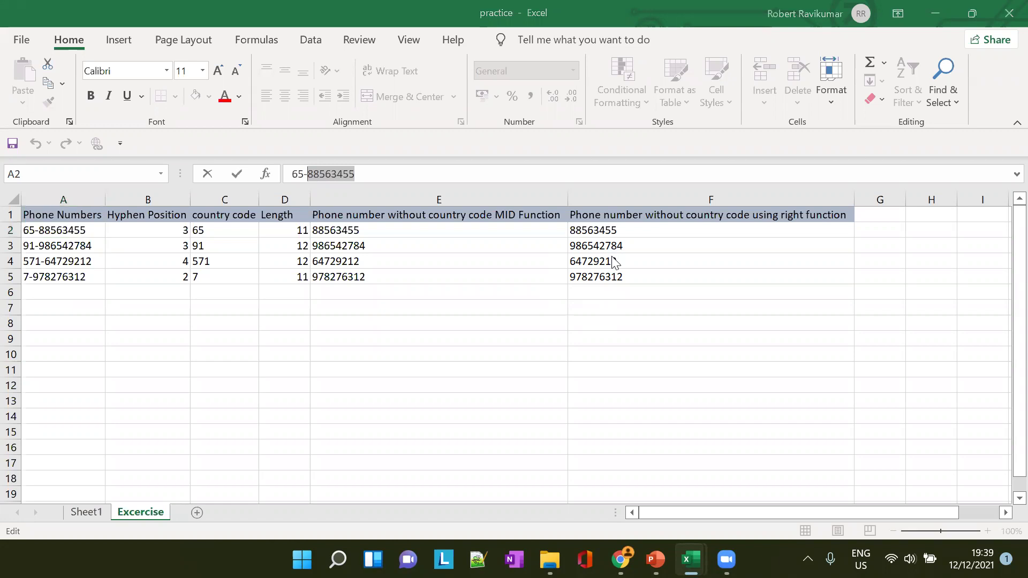
In PowerPoint, step through the TRIM, UPPER and LOWER function slides
key(alt+Tab)
scroll(88, 394, down, 4)
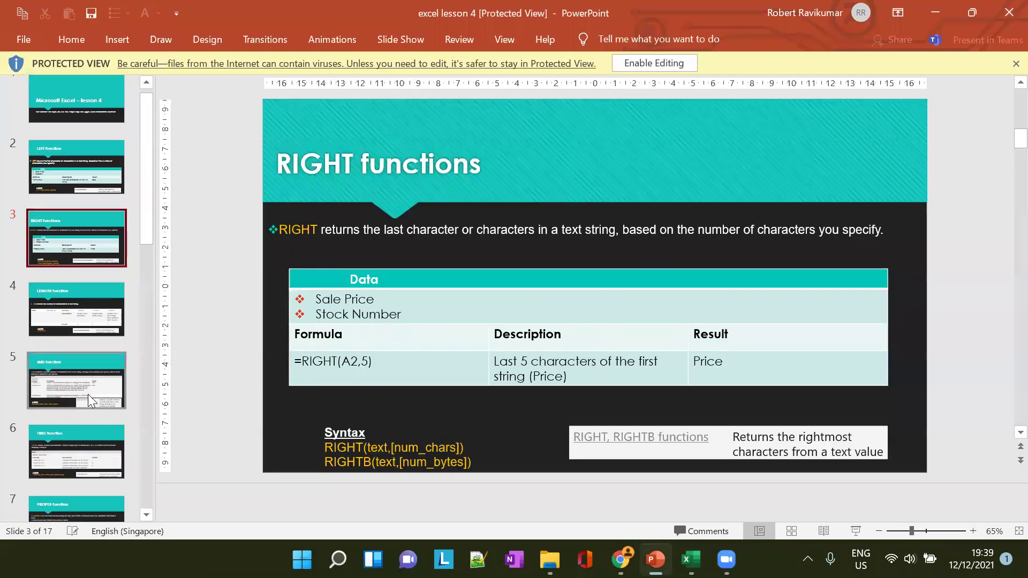
scroll(86, 394, down, 2)
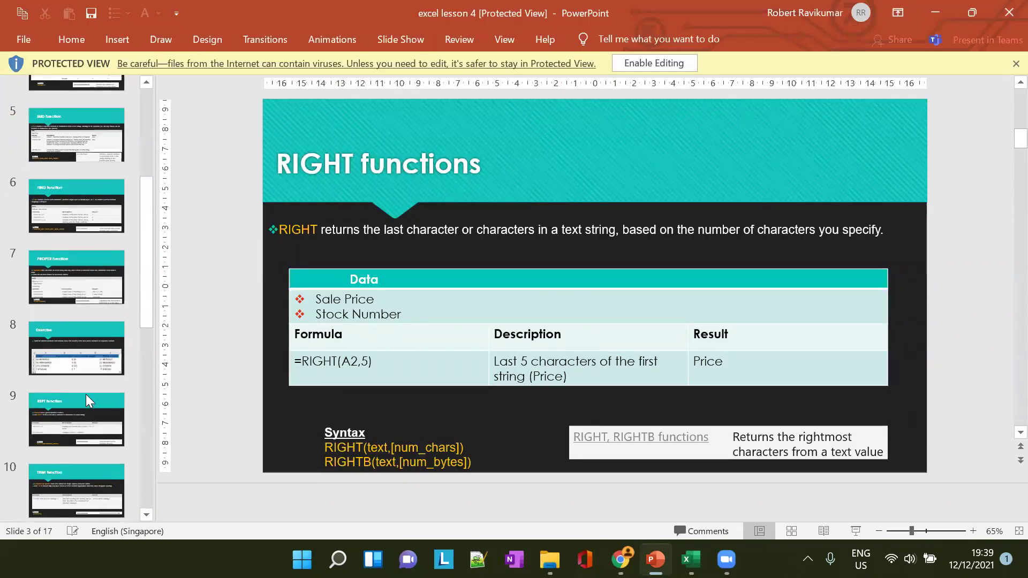
click(85, 395)
scroll(86, 353, down, 2)
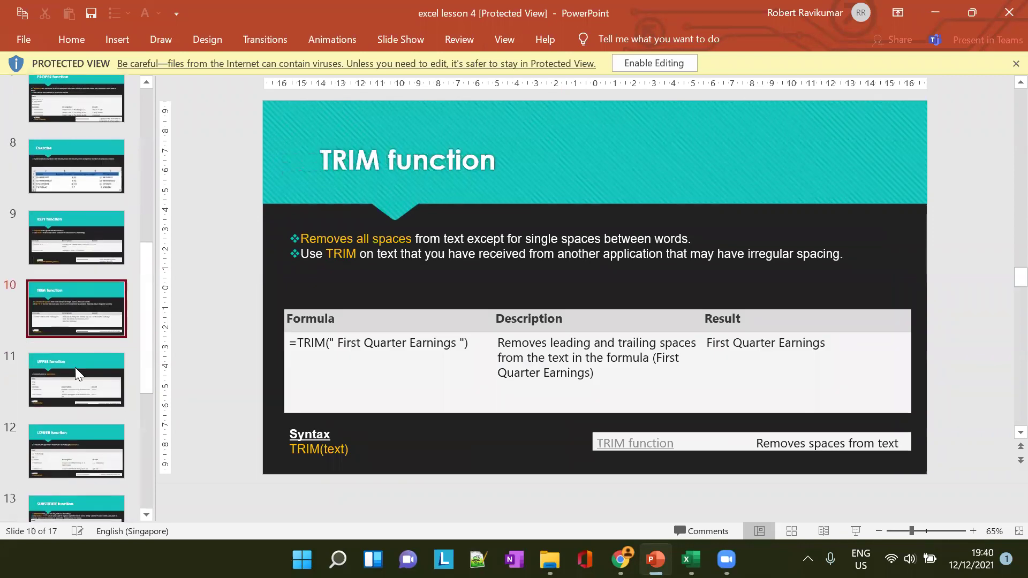
click(77, 368)
scroll(80, 370, down, 2)
click(78, 366)
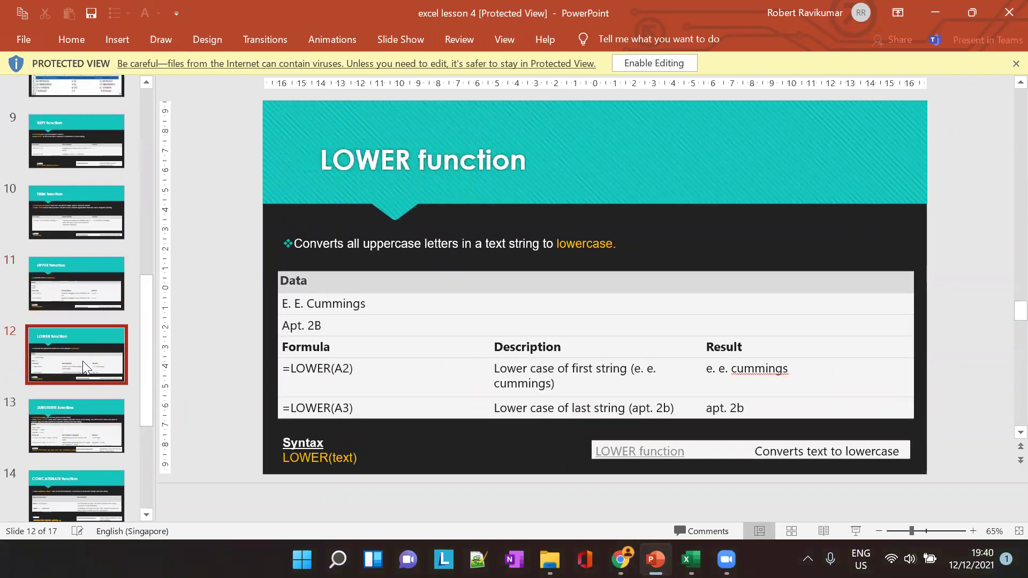
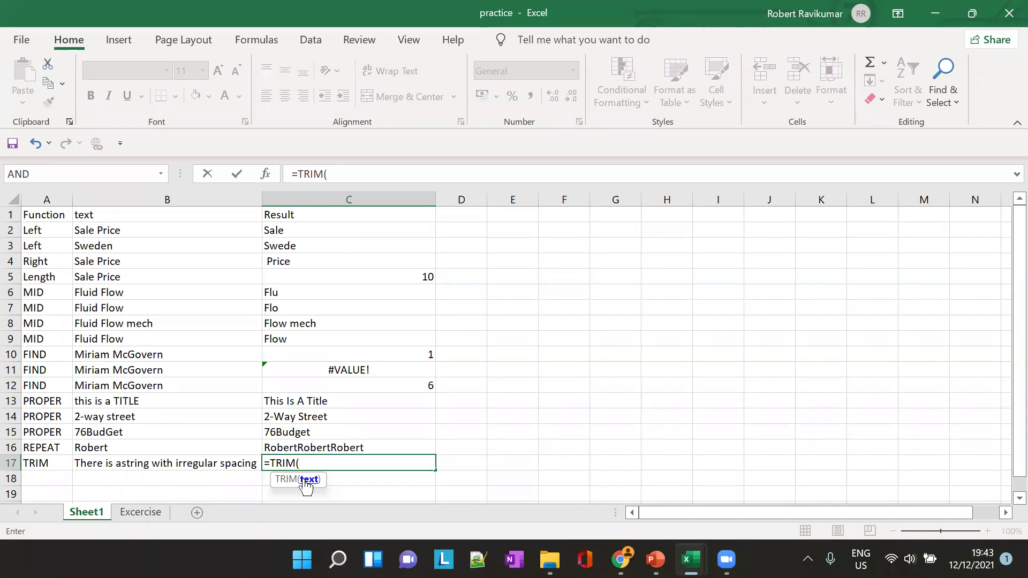
Complete the =TRIM(B17) formula in C17
text(n)
key(BackSpace)
text(B17))
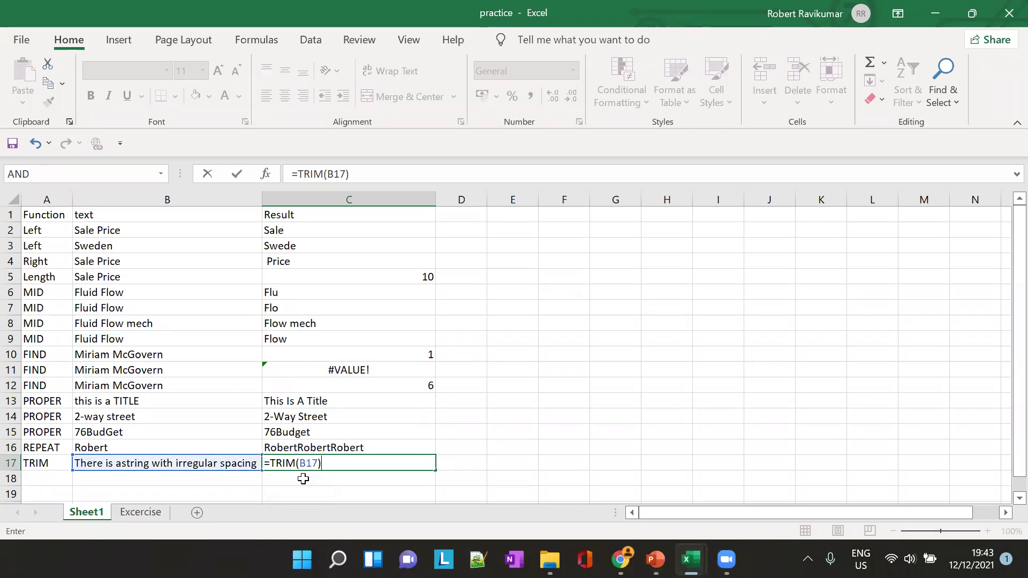
key(Tab)
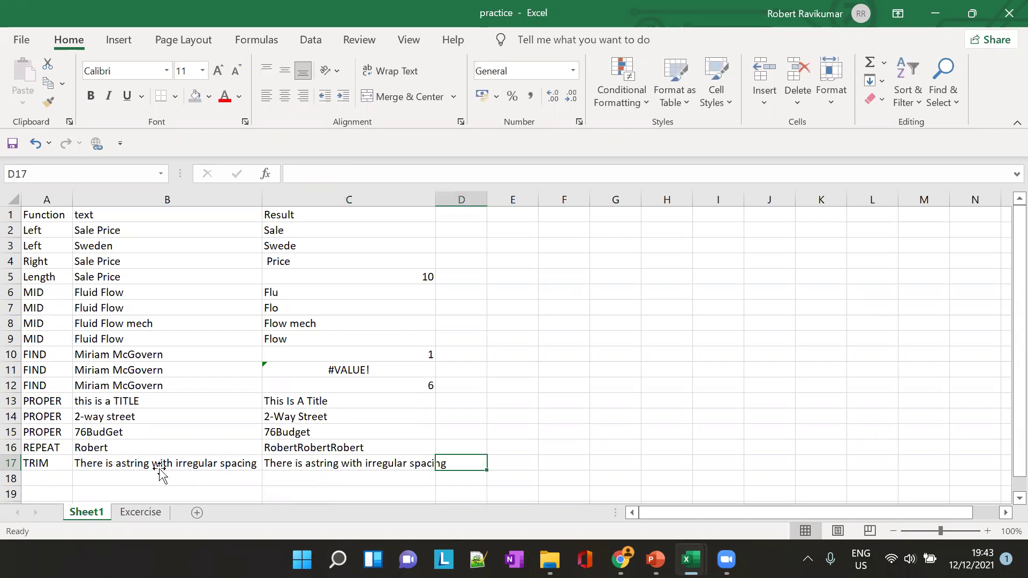
Pad B17's sentence with extra spaces and autofit column B to it
click(159, 470)
click(294, 173)
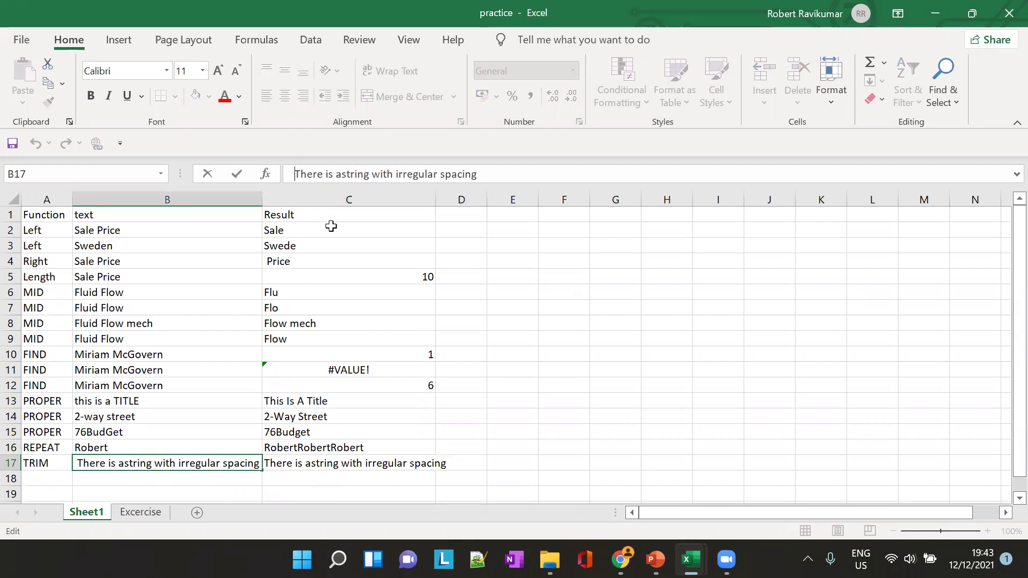
click(550, 174)
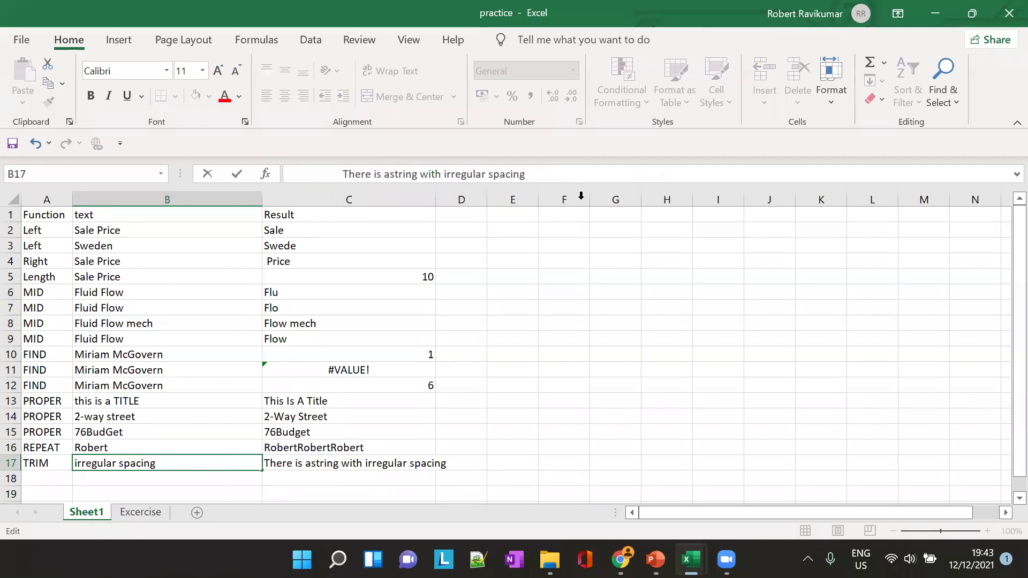
click(257, 199)
double_click(262, 199)
Autofit column C to C17's trimmed result and begin re-editing B17
click(712, 383)
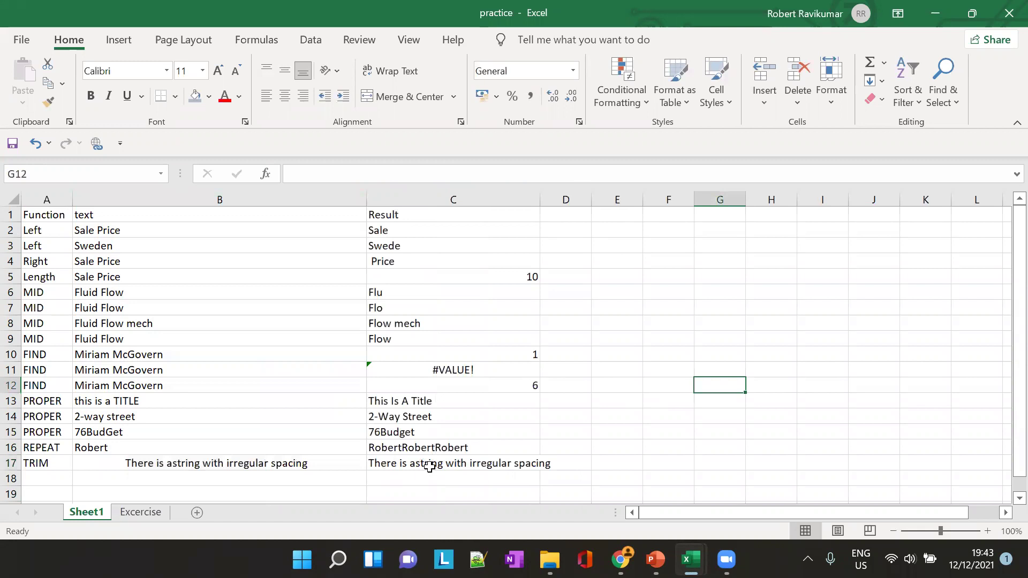
click(435, 463)
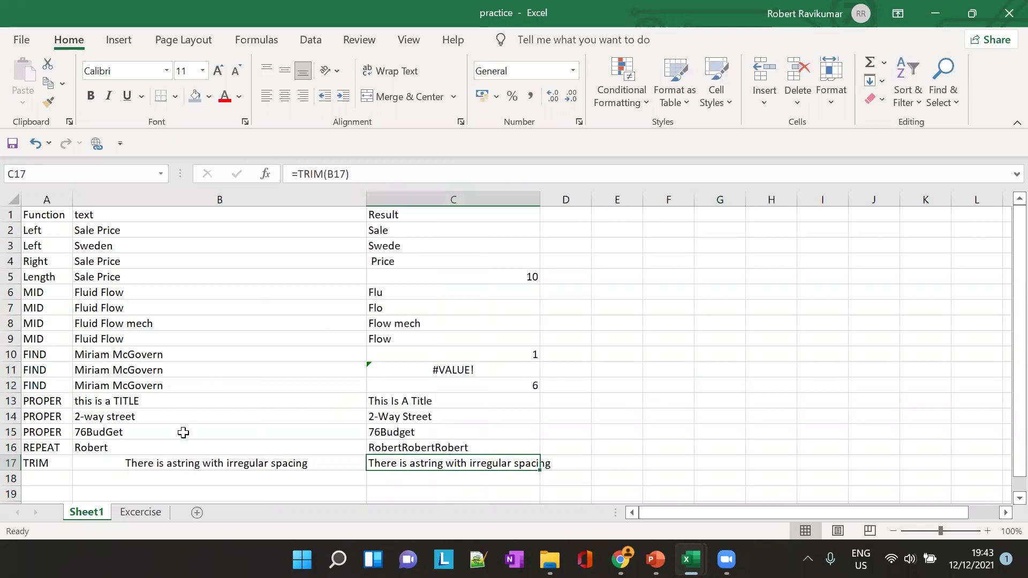
double_click(540, 200)
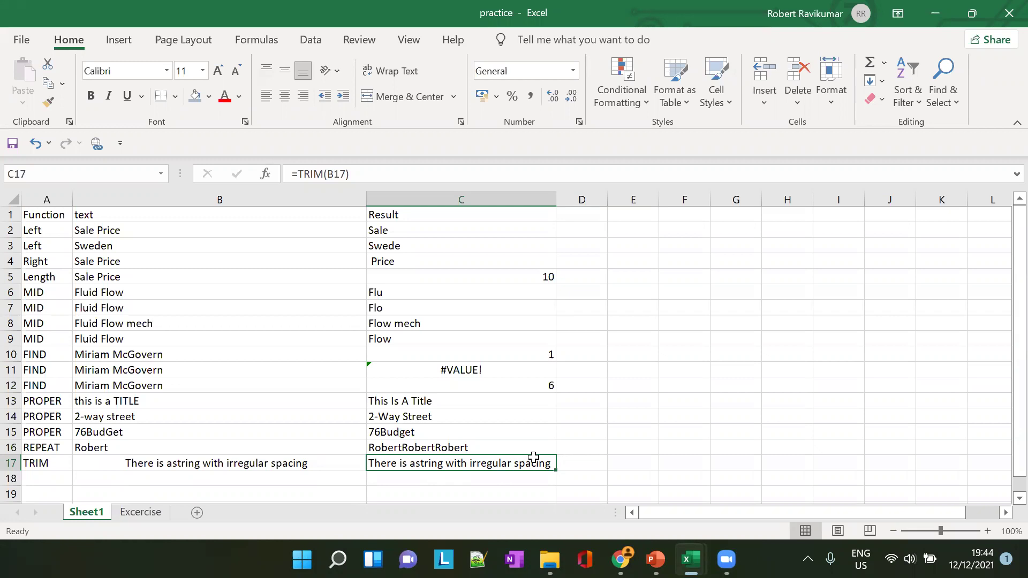
click(249, 464)
click(397, 175)
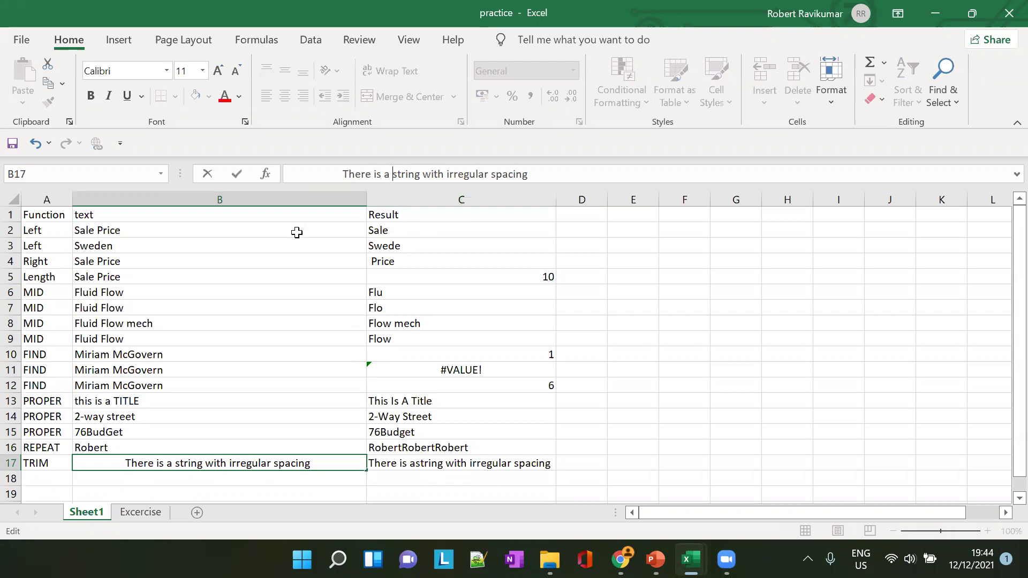
Correct B17's sentence, removing its leading and trailing spaces
drag(340, 168, 284, 174)
drag(534, 174, 681, 174)
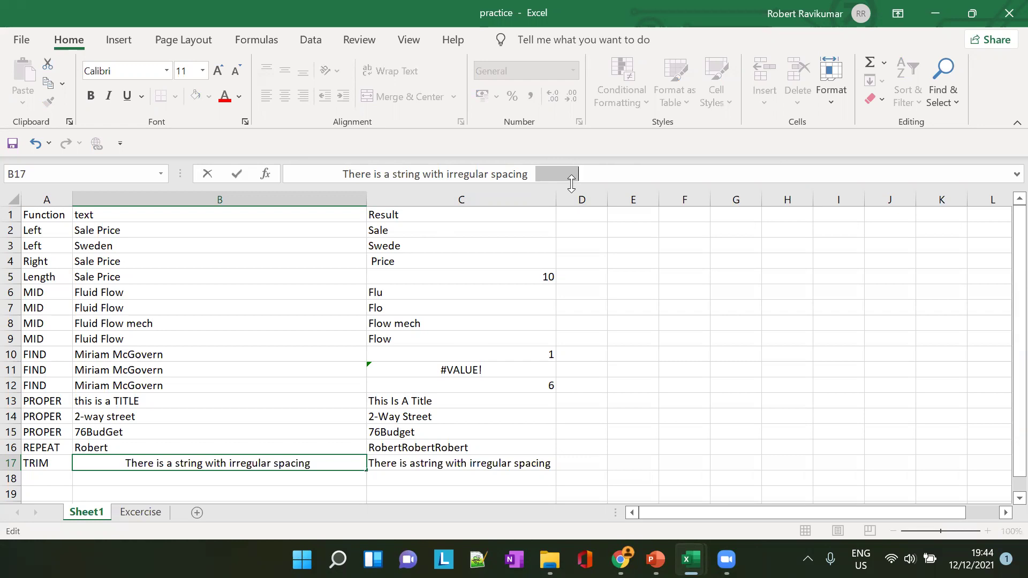
key(Tab)
Insert extra spaces between 'string' and 'with' in B17 and check C17's single-spaced result
click(264, 463)
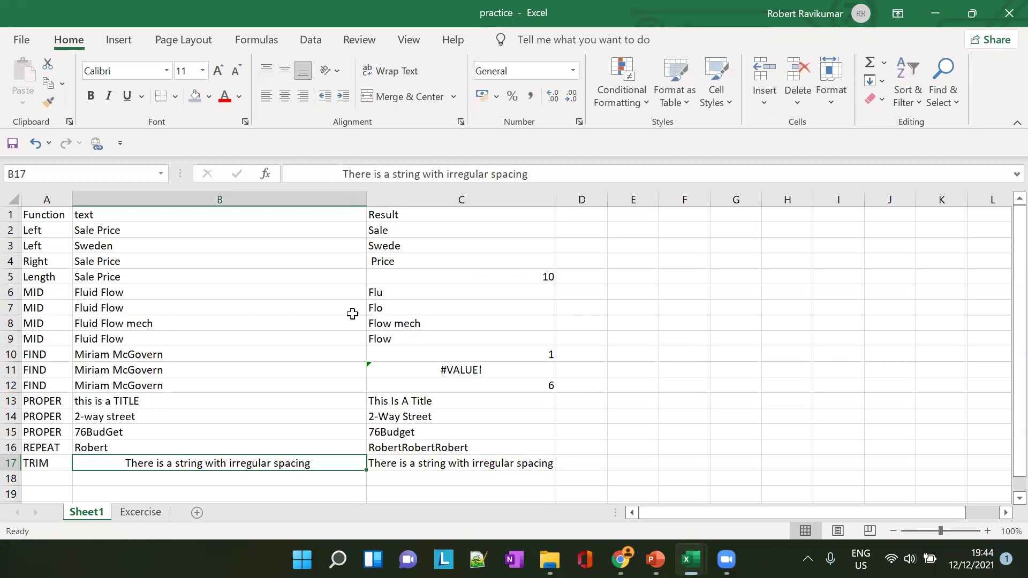
click(421, 174)
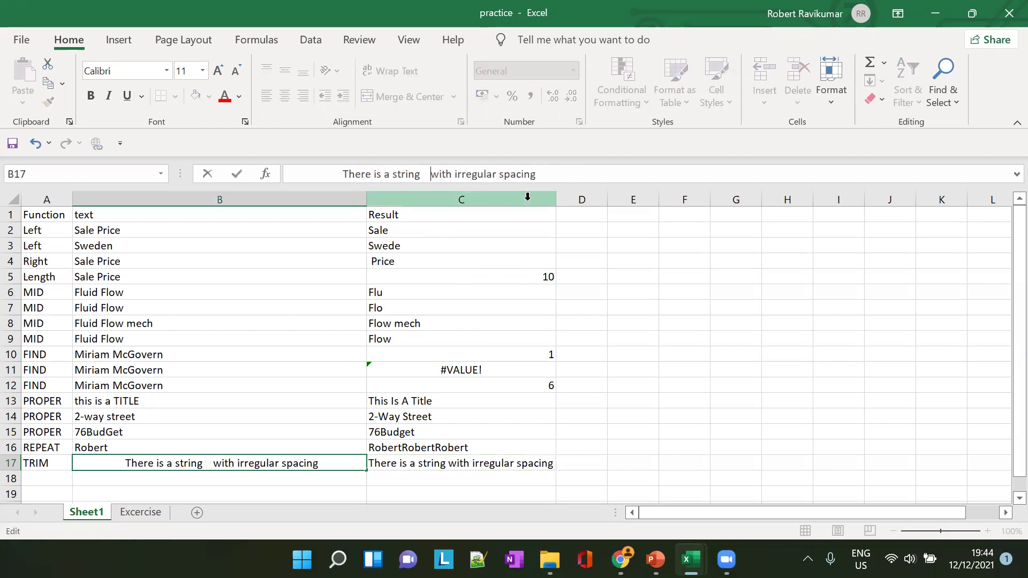
key(Tab)
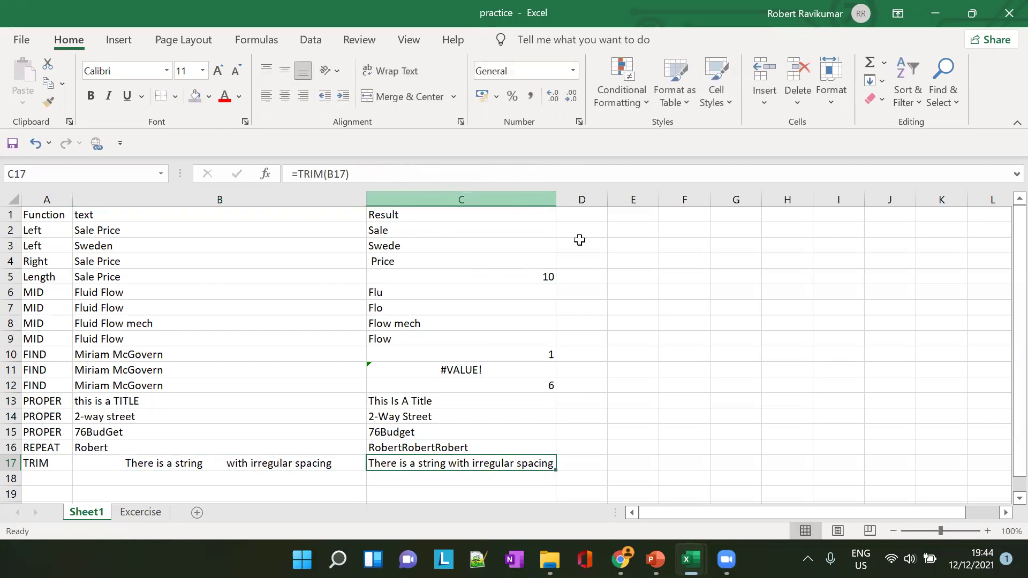
click(229, 464)
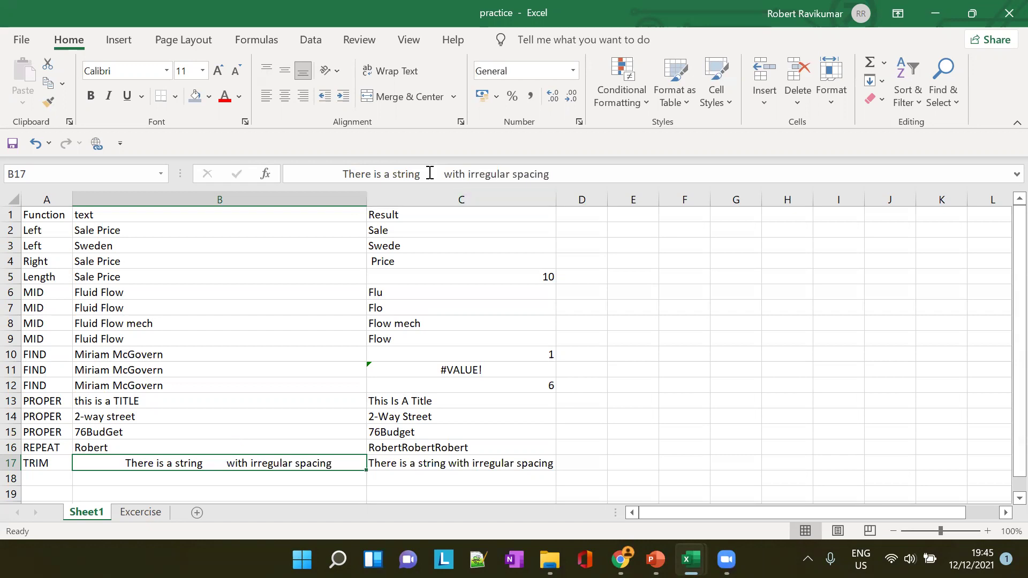
mouse_move(438, 175)
mouse_down()
mouse_move(416, 173)
mouse_move(443, 172)
mouse_up()
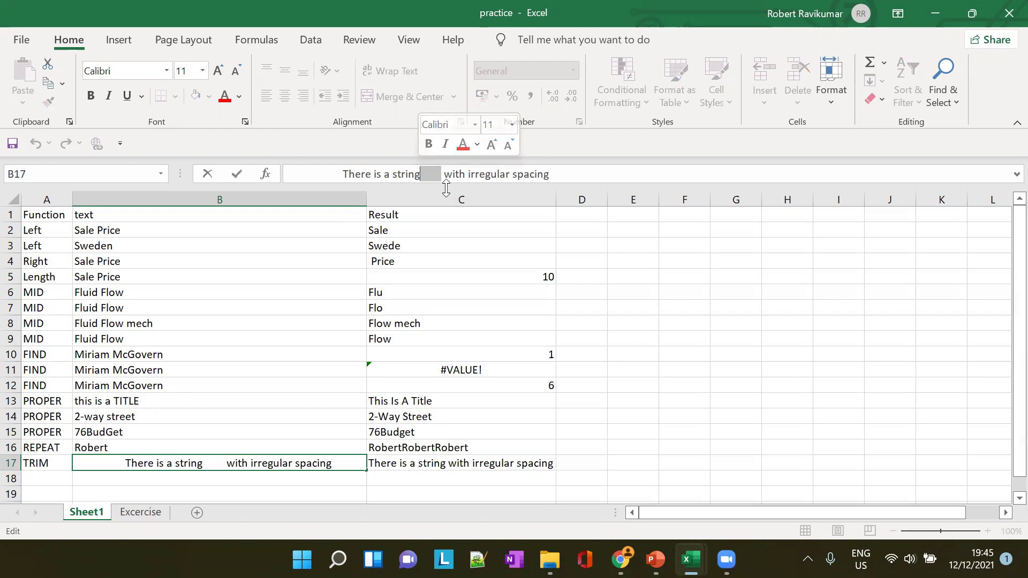
click(476, 470)
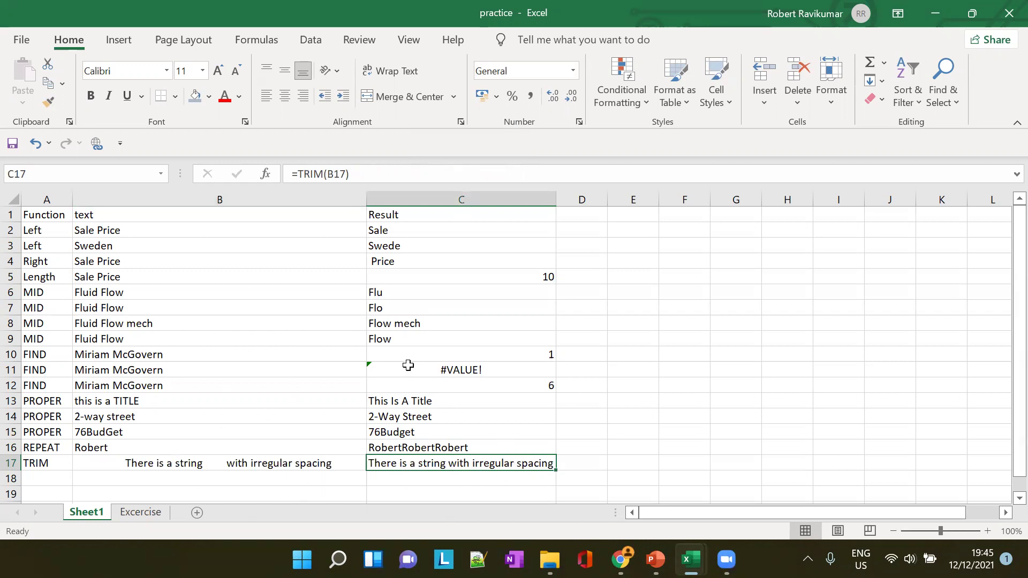
Show the UPPER function slide in the PowerPoint deck
click(655, 559)
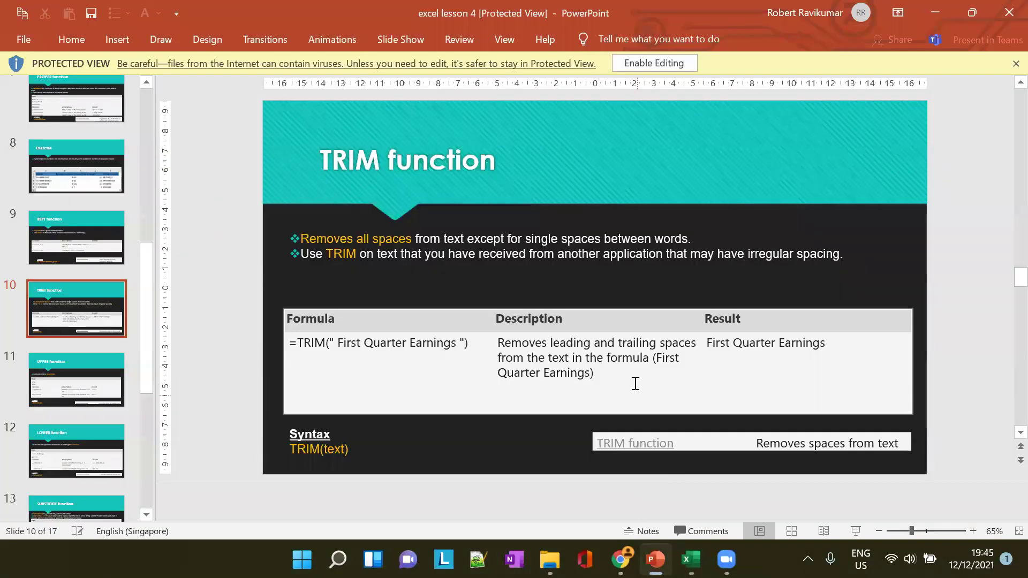
click(71, 371)
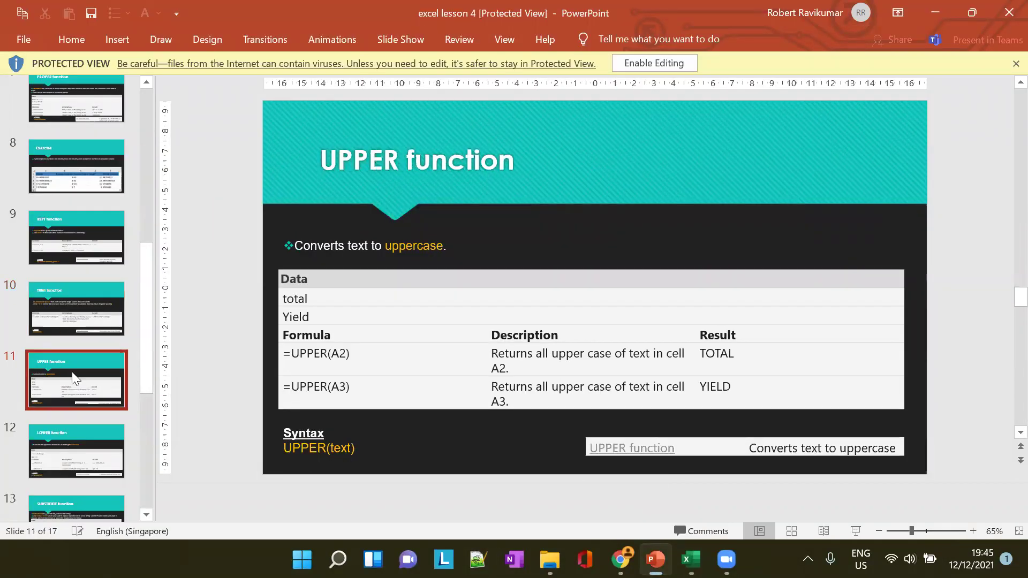
scroll(71, 375, down, 5)
scroll(73, 402, up, 2)
scroll(72, 417, up, 1)
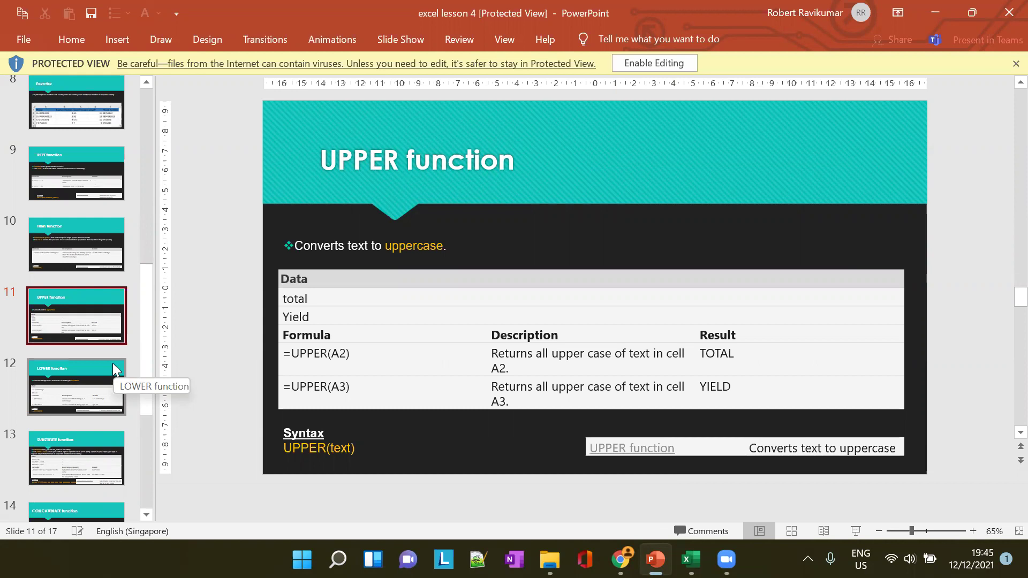
Minimize the Attendance workbook and bring the practice workbook to the front
click(691, 559)
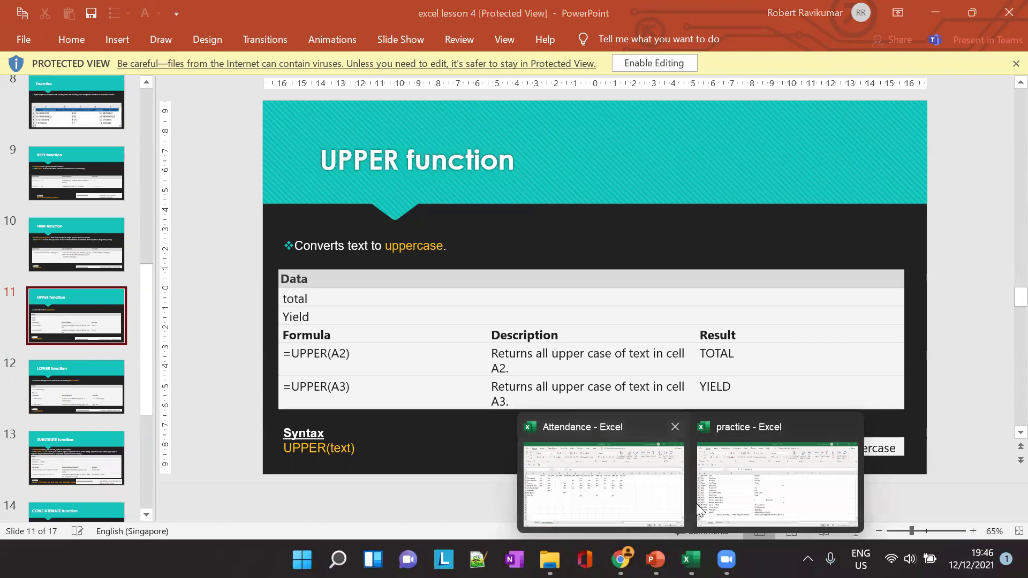
click(577, 499)
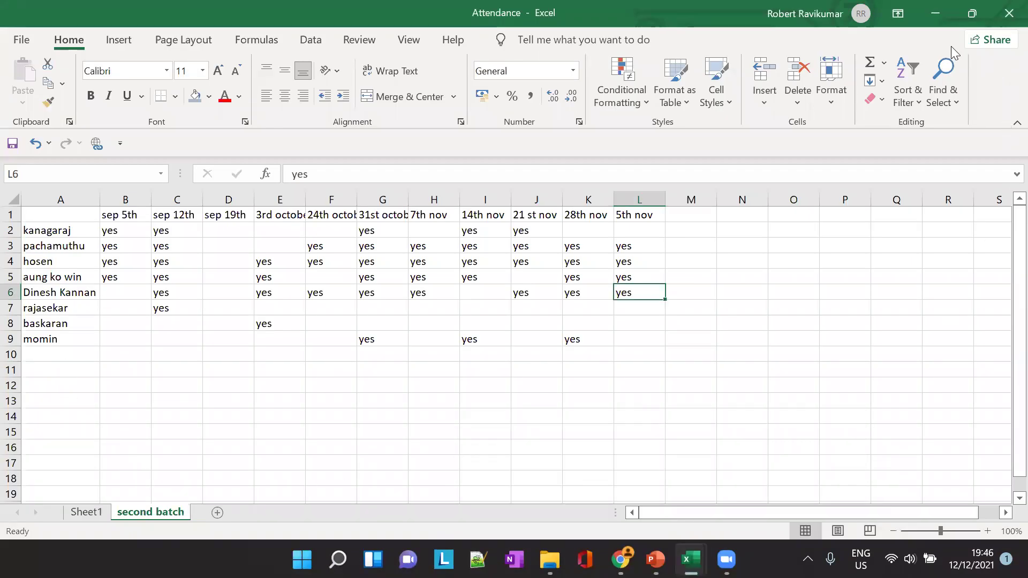
click(935, 13)
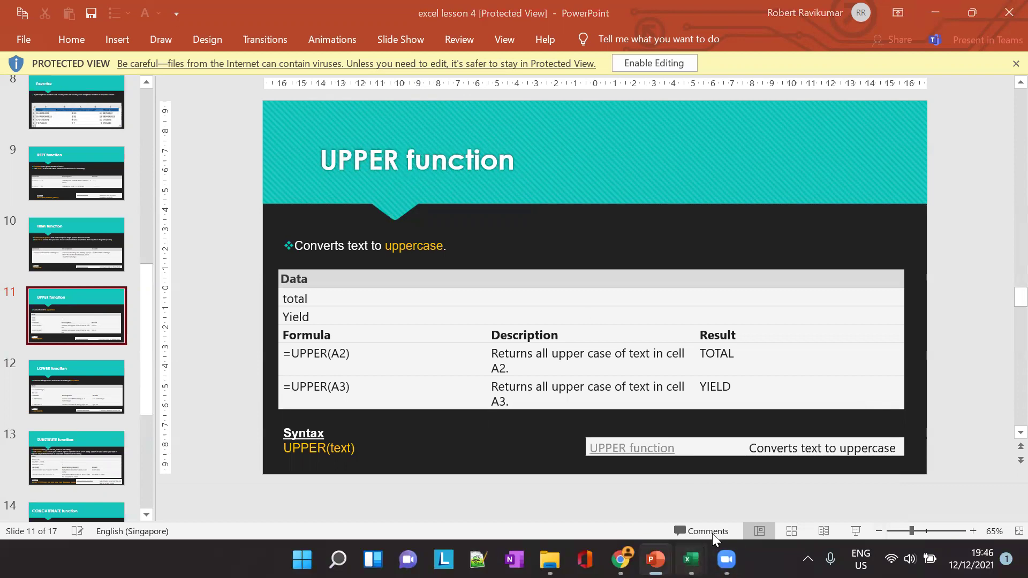
mouse_move(691, 559)
click(754, 490)
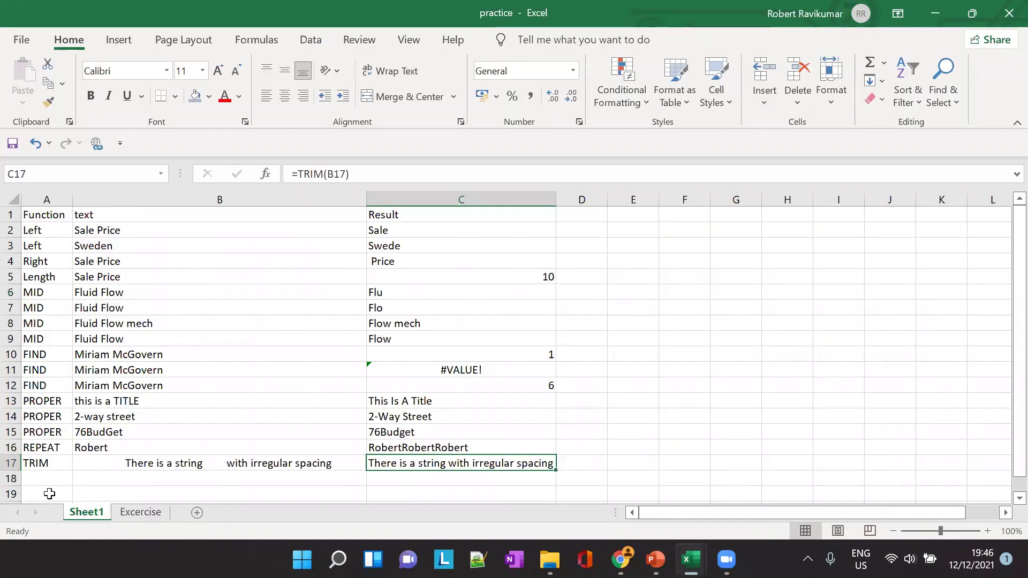
Enter UPPER in A18 and the sample text 'title' in B18
click(47, 473)
text(UPPER)
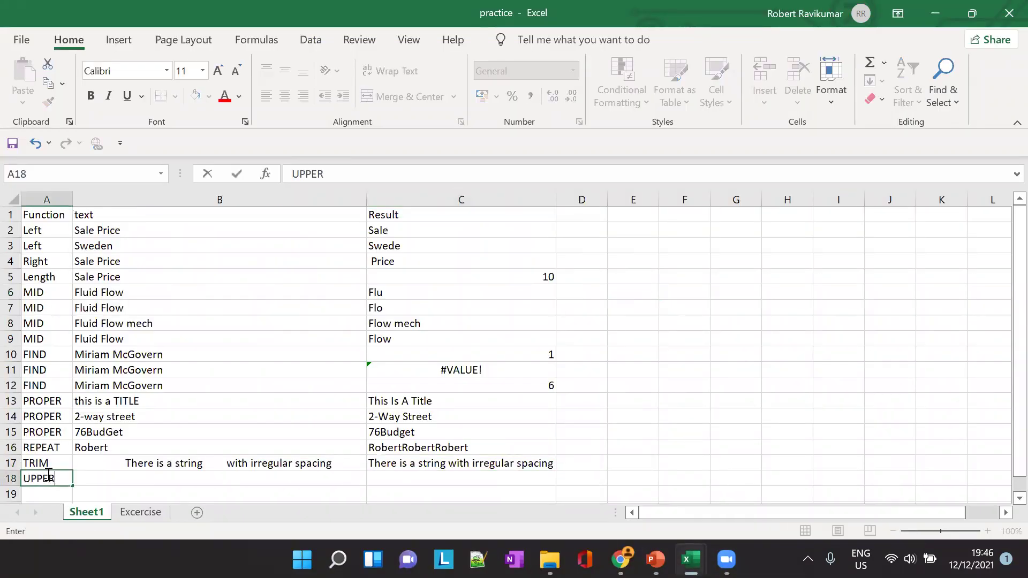
key(Tab)
text(ti)
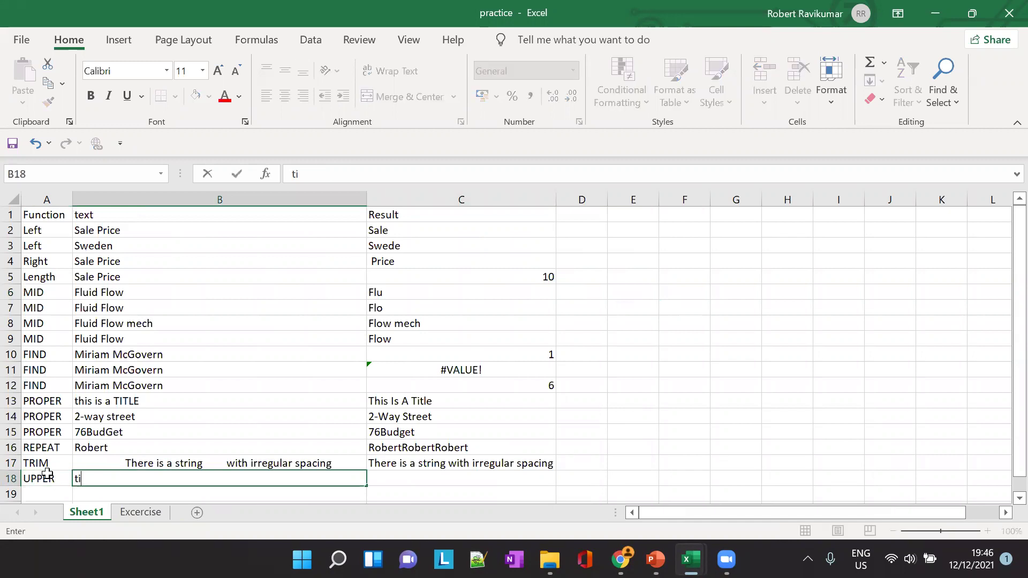
text(tle)
key(Tab)
Enter =UPPER(B18) in C18, fixing the mistyped reference
text(=UPP)
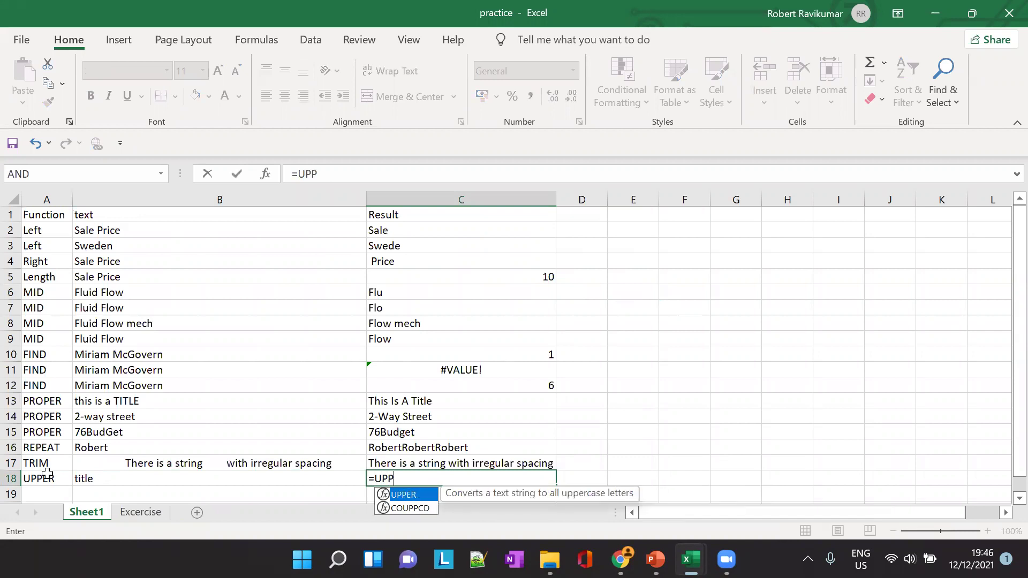
key(Tab)
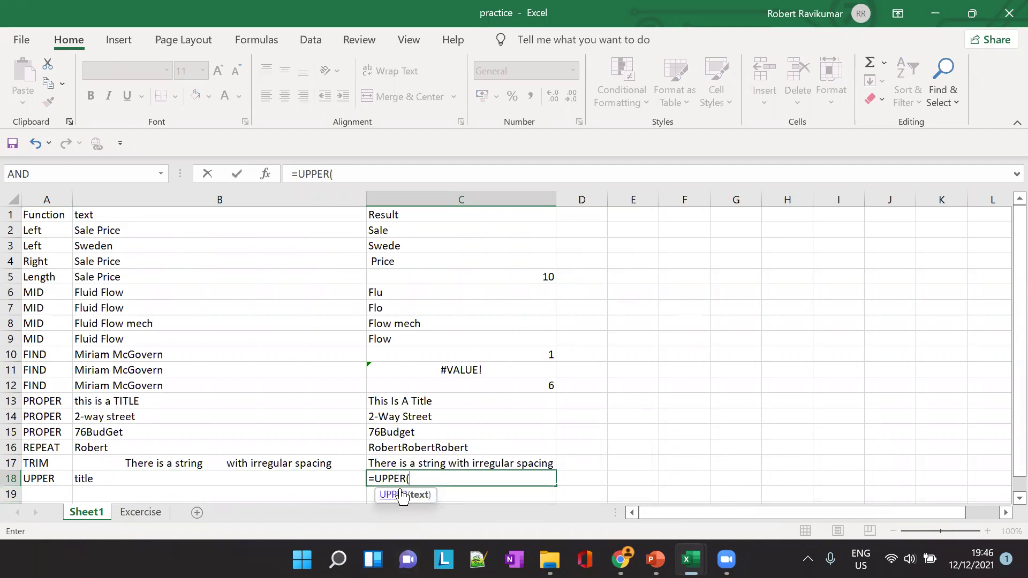
text(B178))
key(Tab)
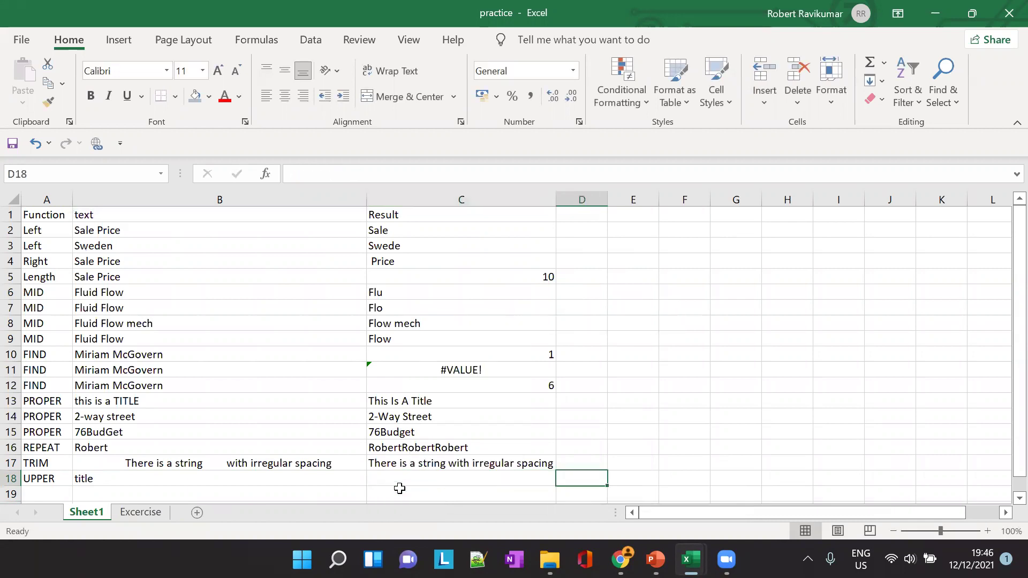
click(399, 488)
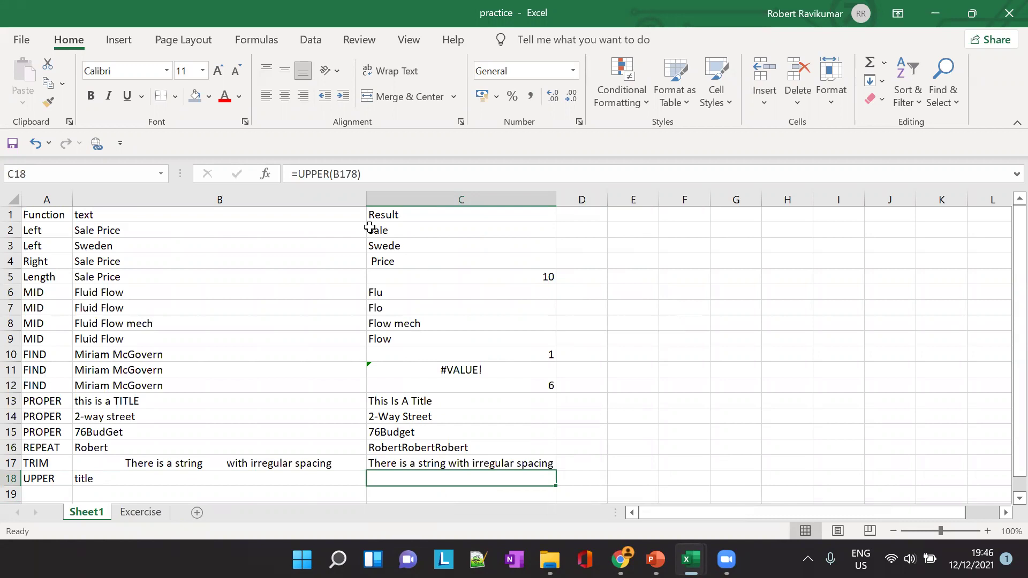
click(353, 173)
key(BackSpace)
key(Tab)
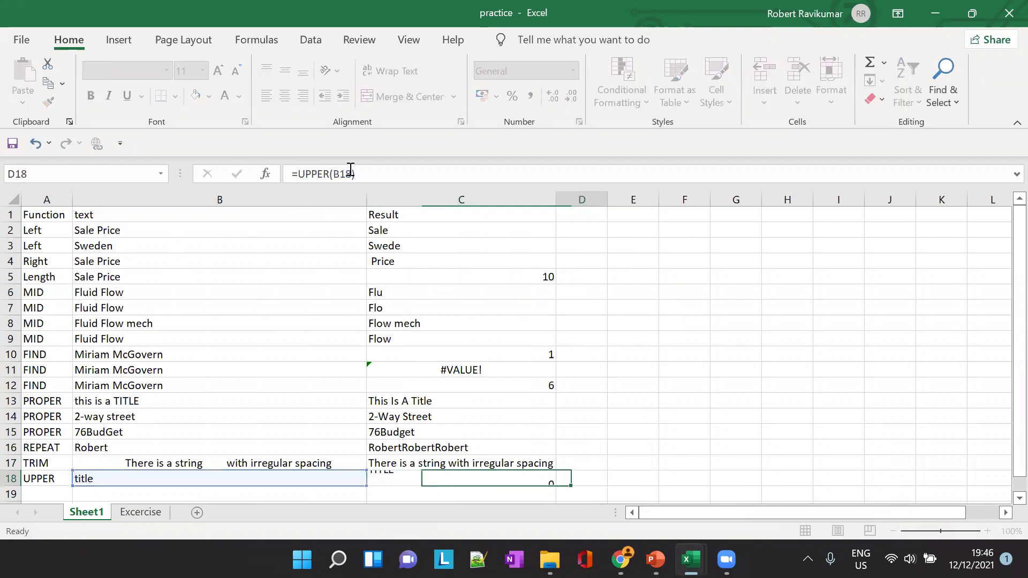
Change B18 to mixed-case 'titLe' so C18 still returns TITLE
click(92, 478)
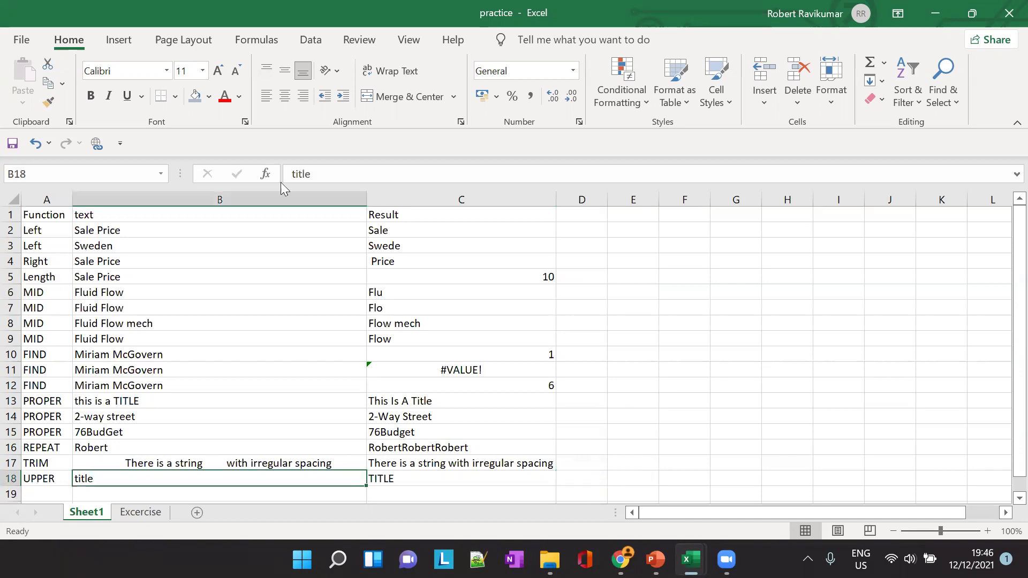
click(309, 176)
key(BackSpace)
text(L)
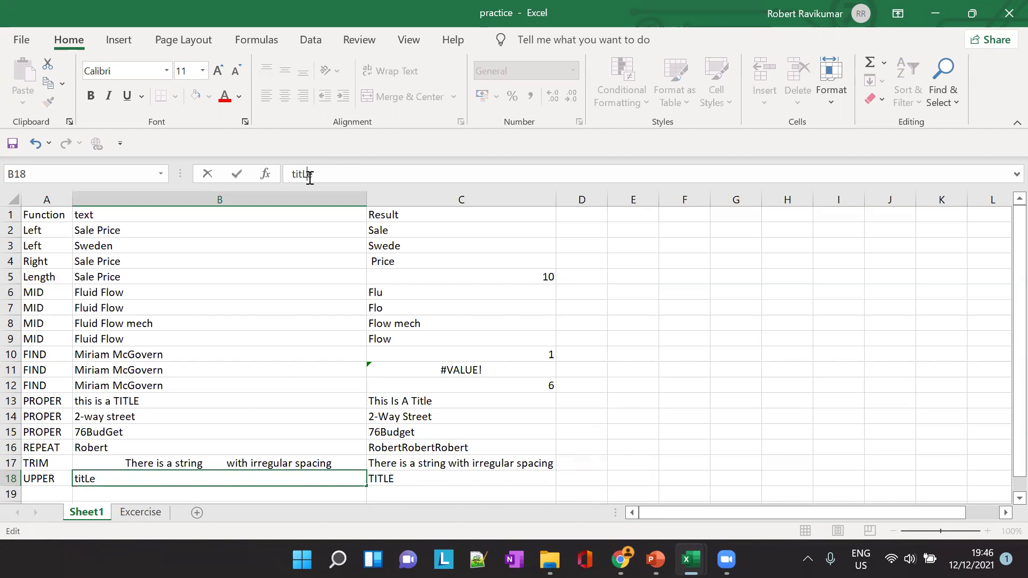
key(Tab)
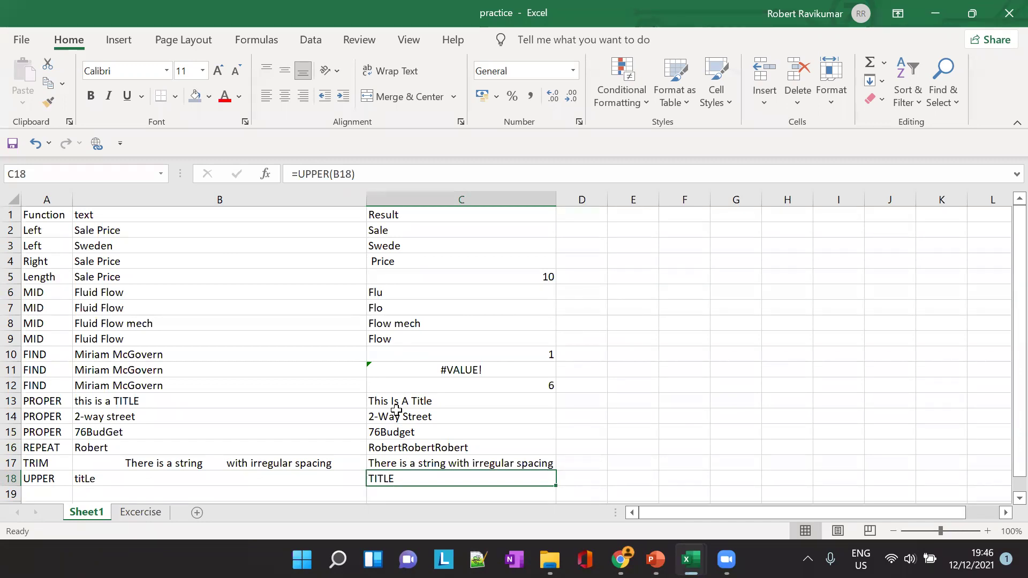
key(alt+Tab)
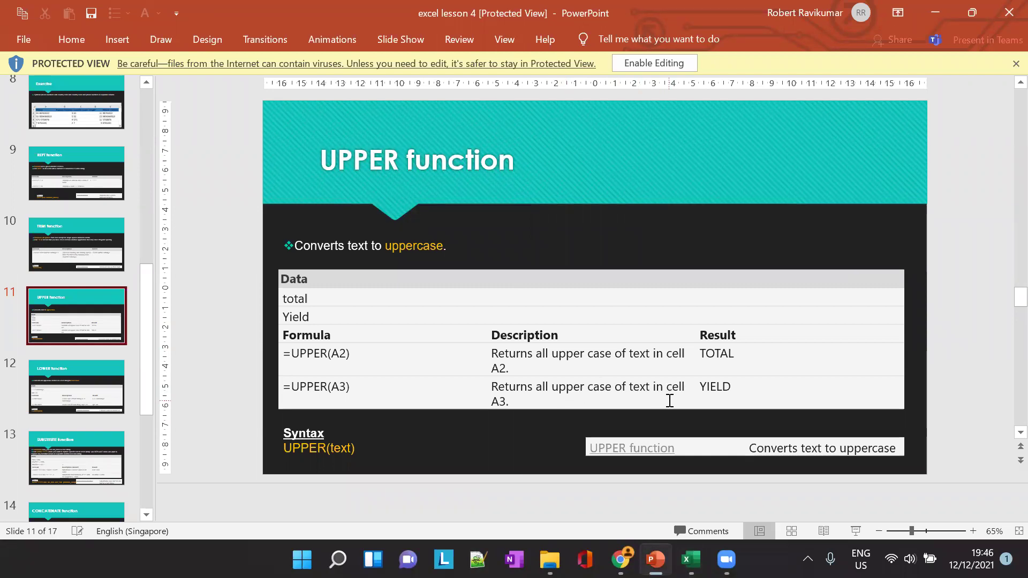
Enter LOWER in A19, then advance the deck to the LOWER function slide
click(563, 358)
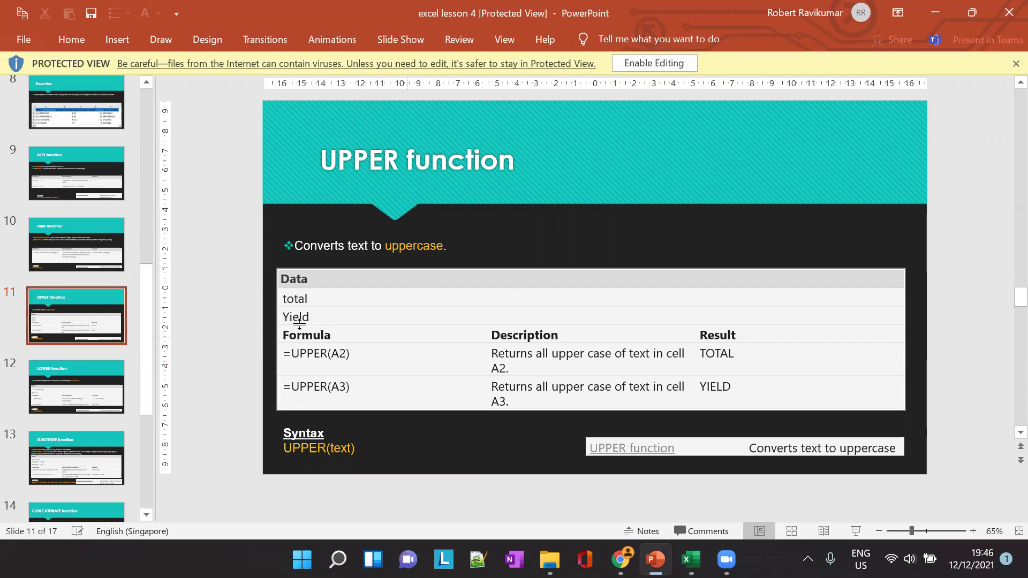
key(alt+Tab)
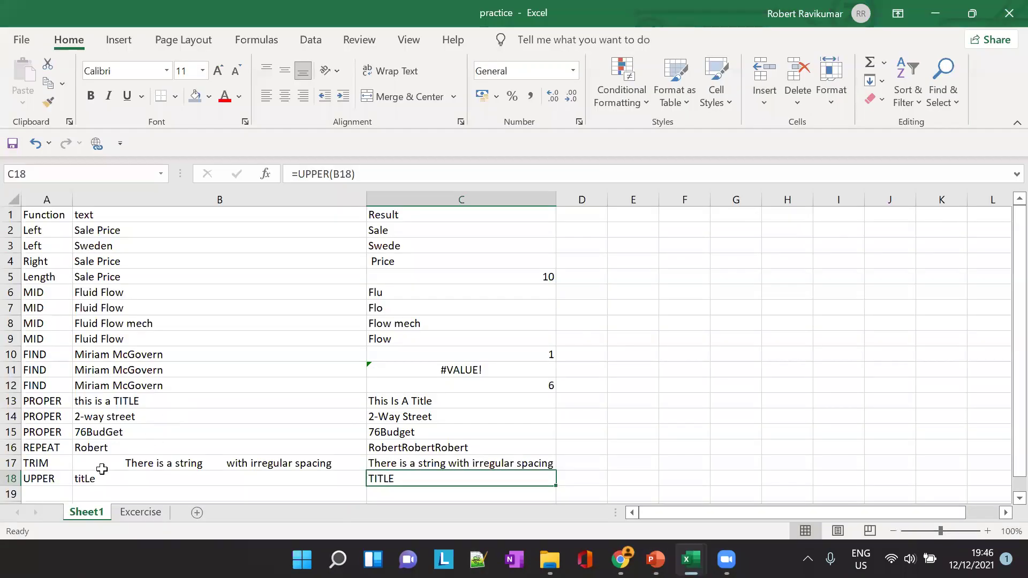
click(57, 495)
text(LOWER)
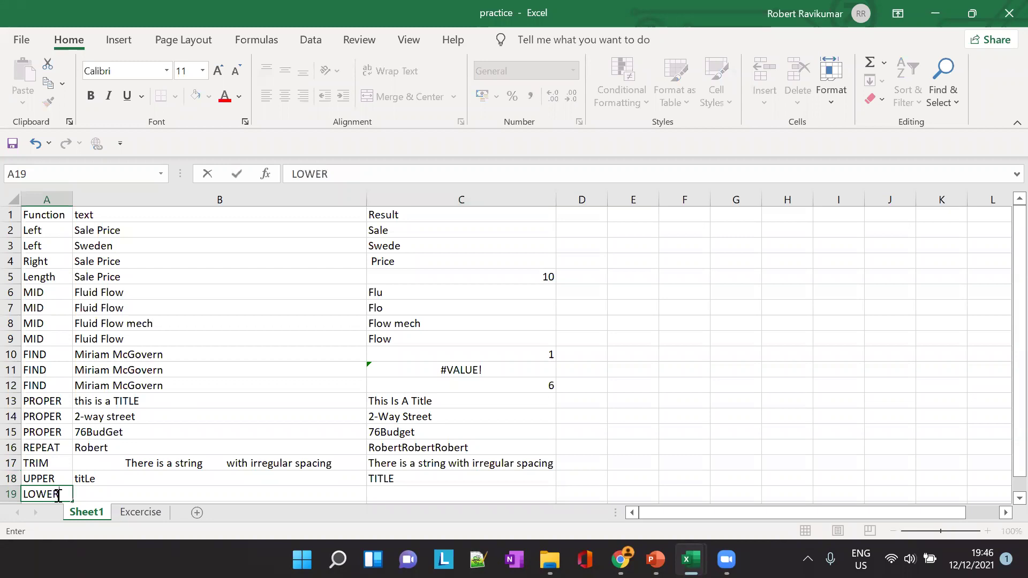
click(155, 492)
key(alt+Tab)
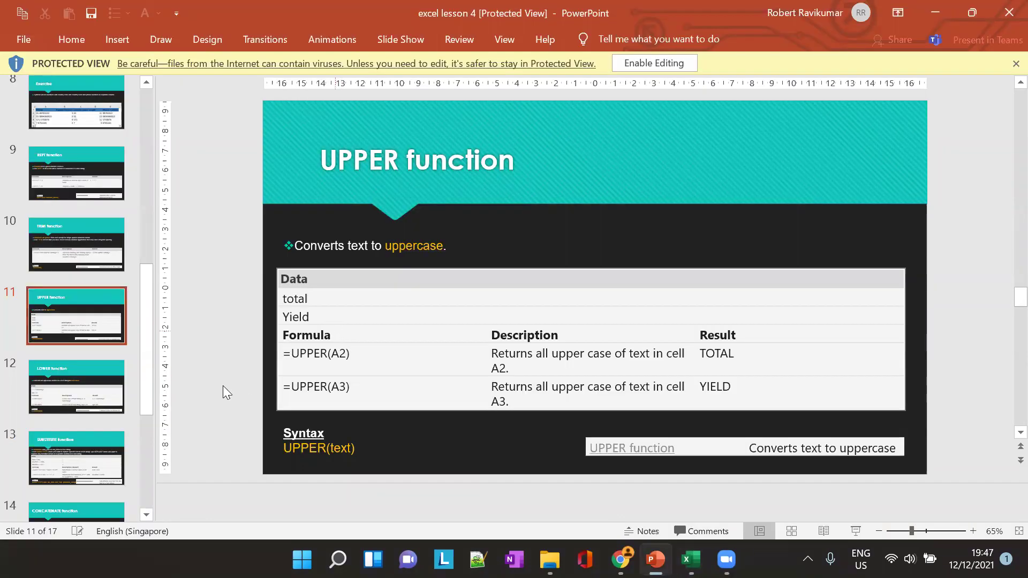
click(90, 392)
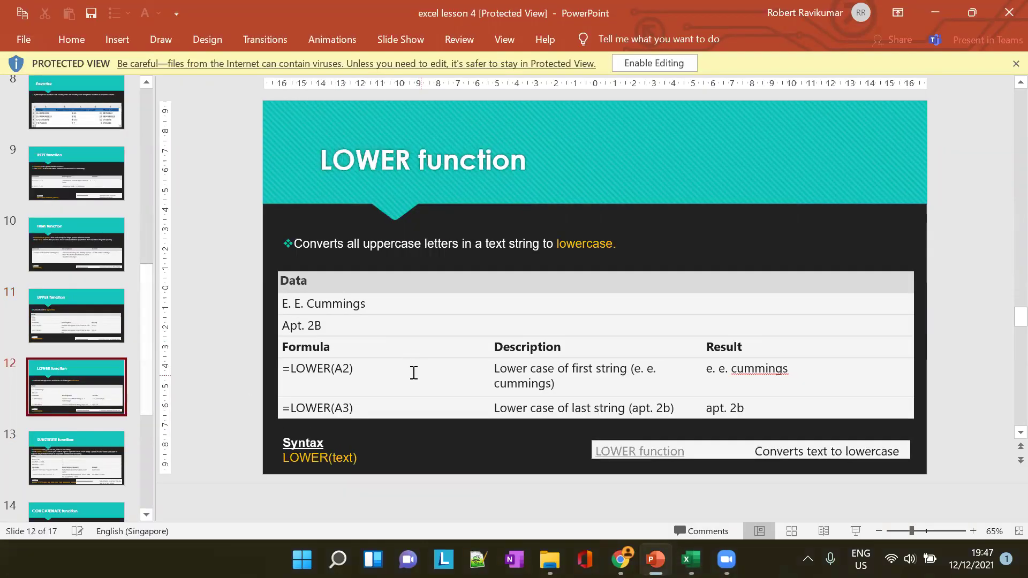
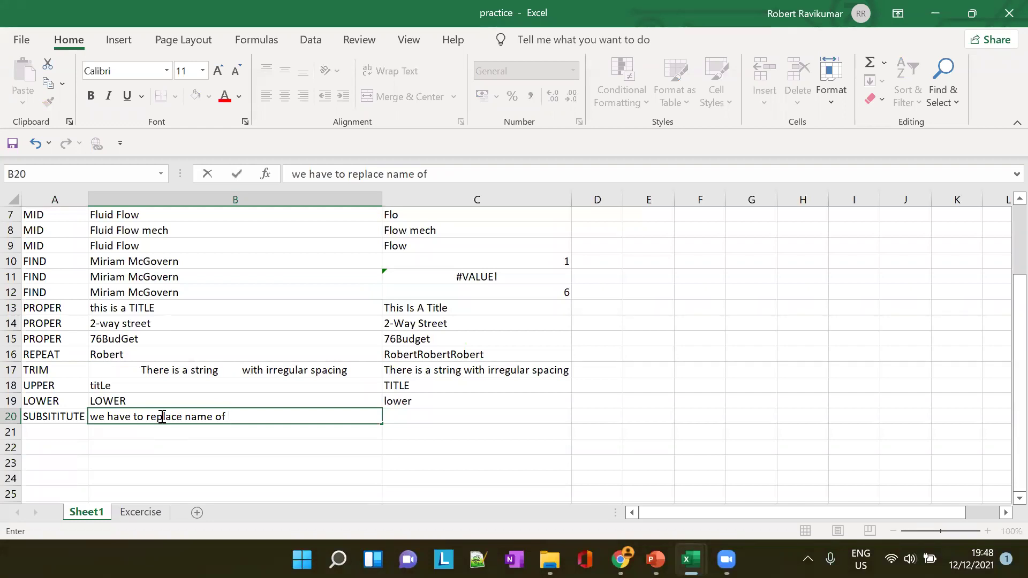
Rewrite B20's sample sentence to read 'we have to correct worng spelling'
double_click(163, 417)
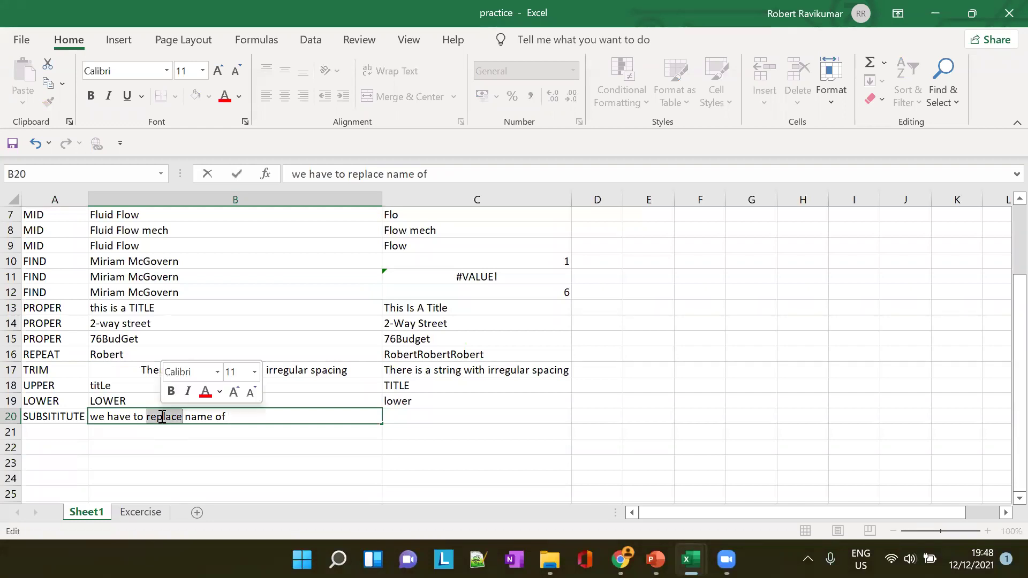
key(Right)
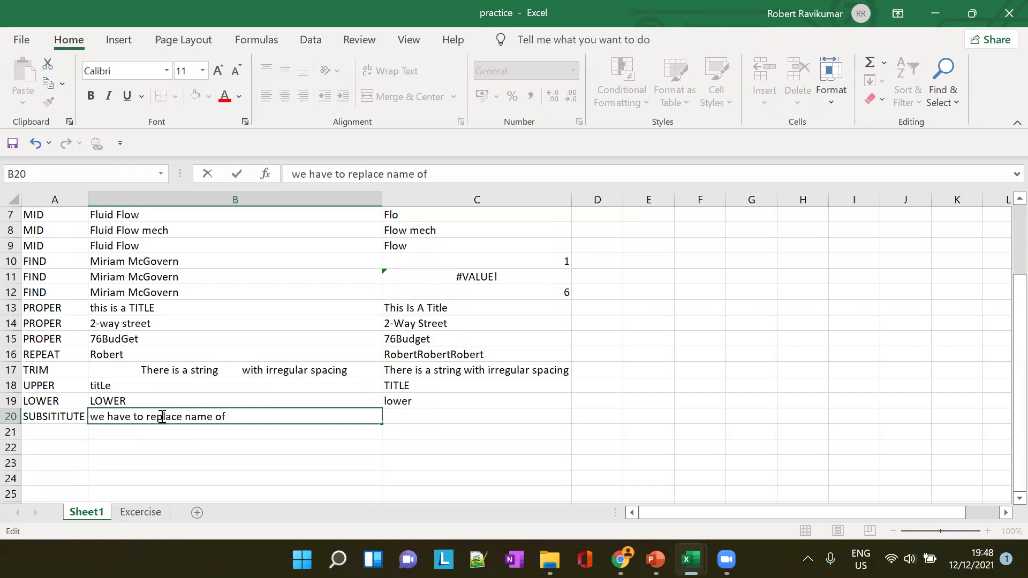
triple_click(162, 417)
double_click(162, 417)
text(correc)
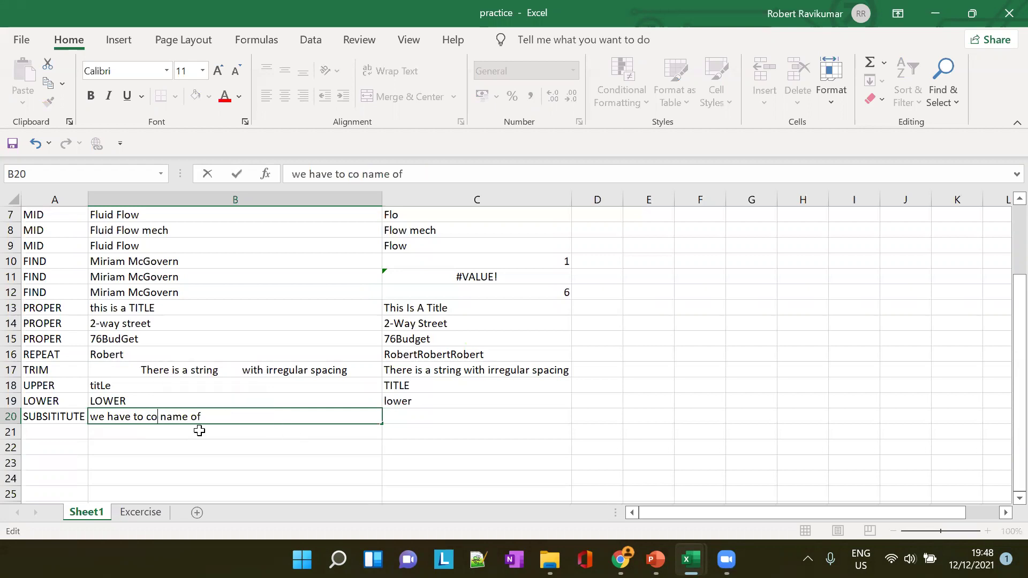
text(t)
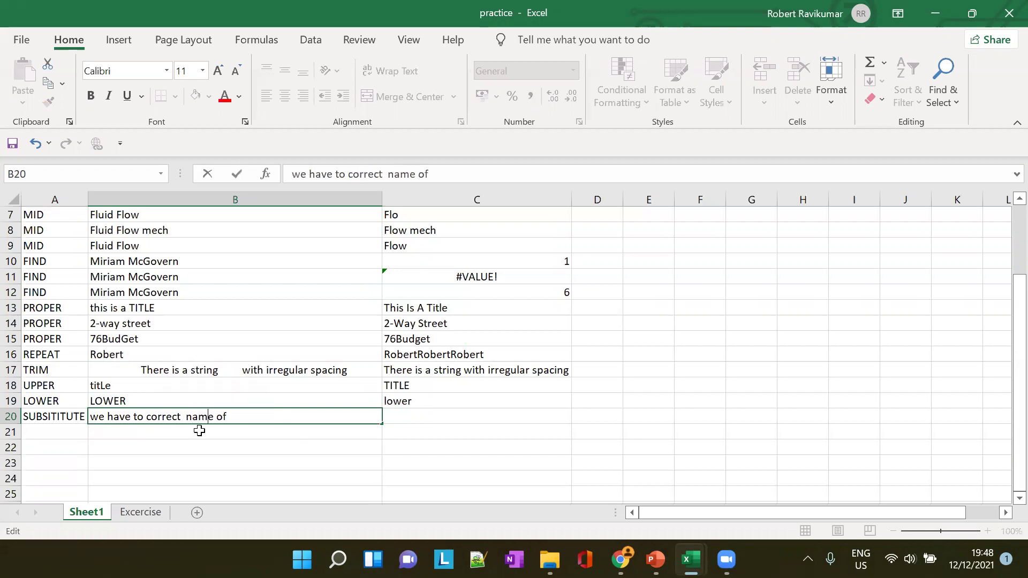
key(BackSpace)
key(BackSpace)
key(BackSpace)
key(BackSpace)
key(BackSpace)
key(BackSpace)
key(BackSpace)
text(worng spelling)
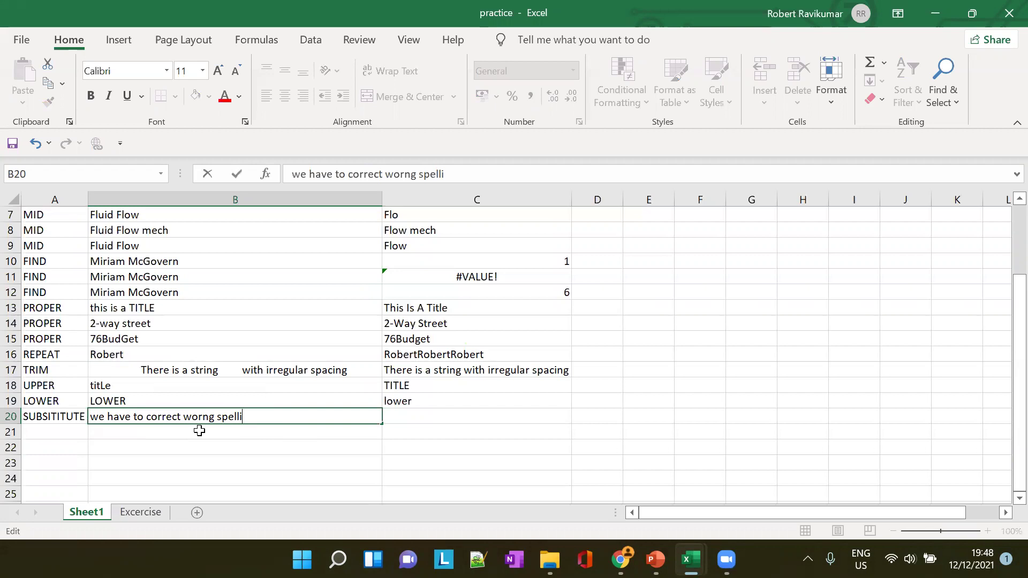
key(Left)
key(Left)
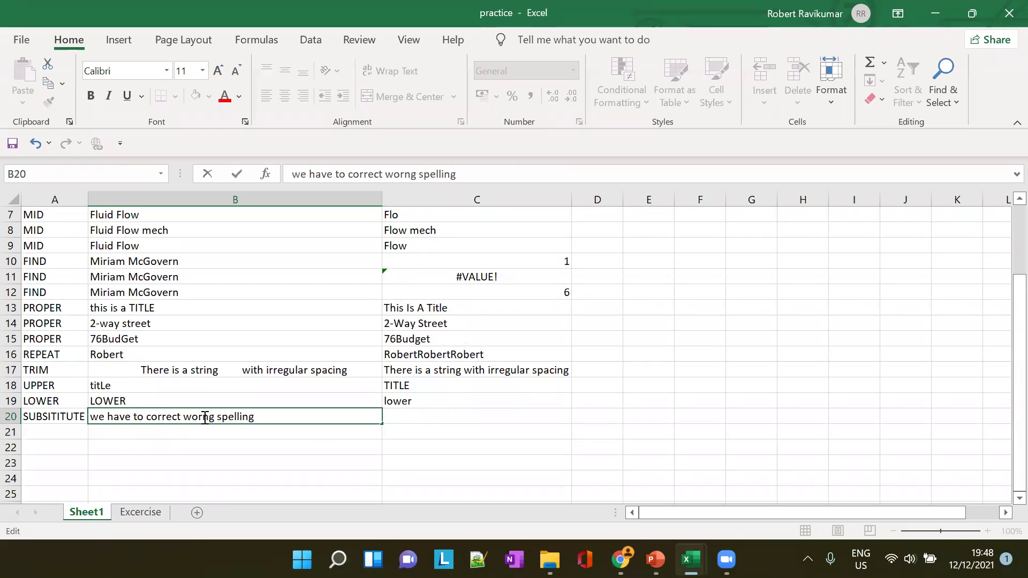
double_click(205, 418)
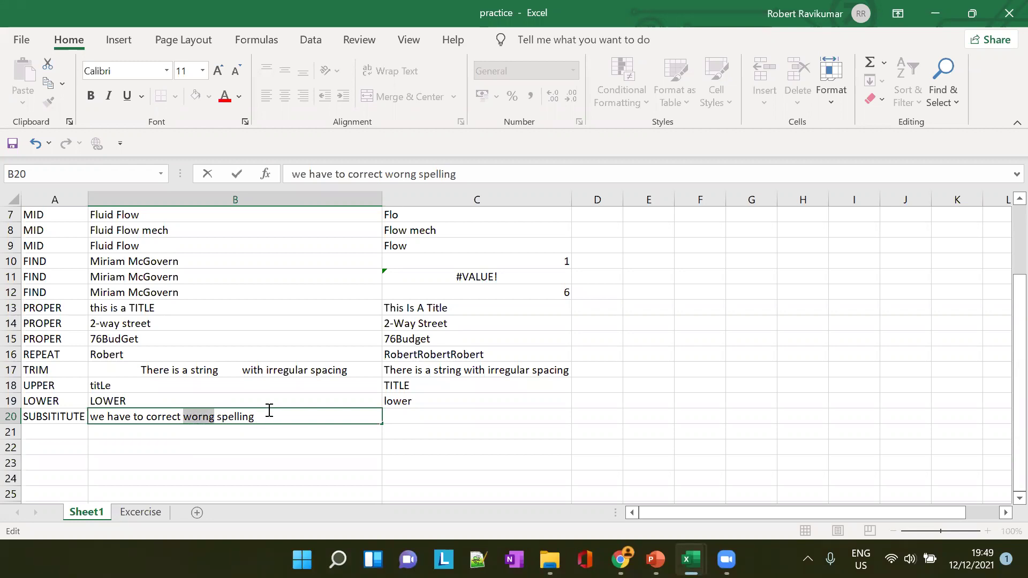
Enter =SUBSTITUTE(B20,"worng","wrong") in C20, clearing the too-few-arguments warning along the way
click(439, 421)
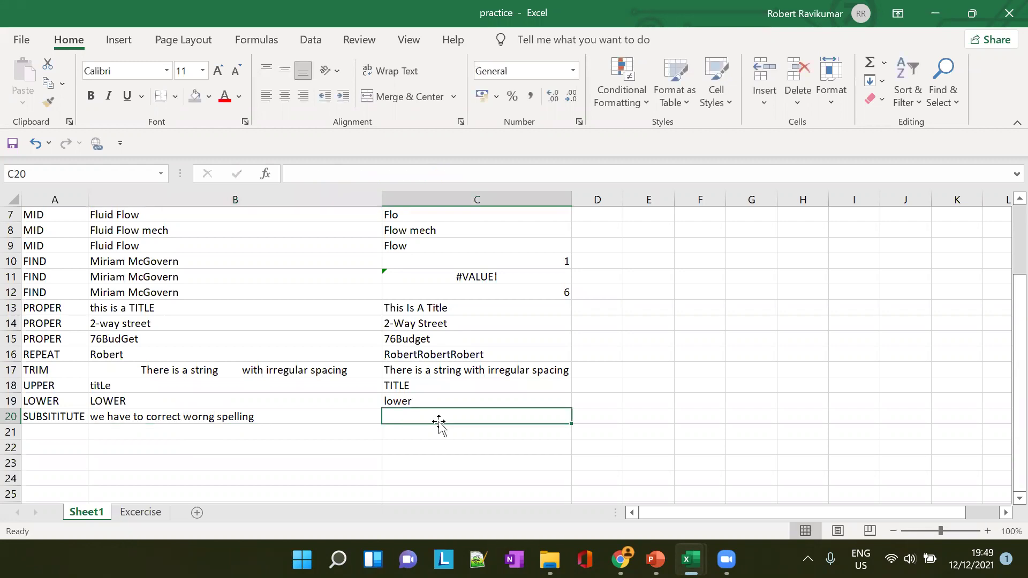
text(=SUB)
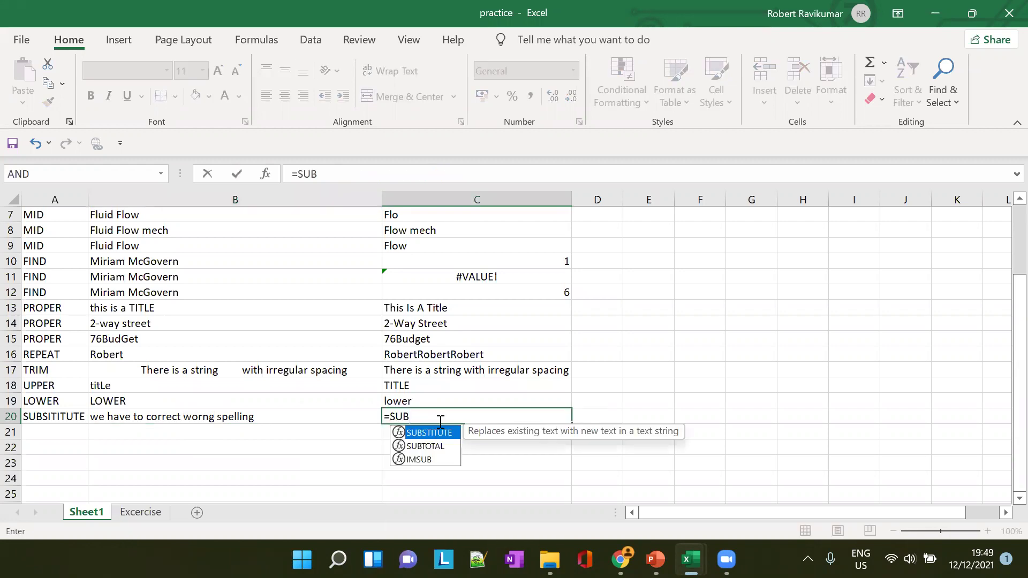
key(Tab)
text(B20)
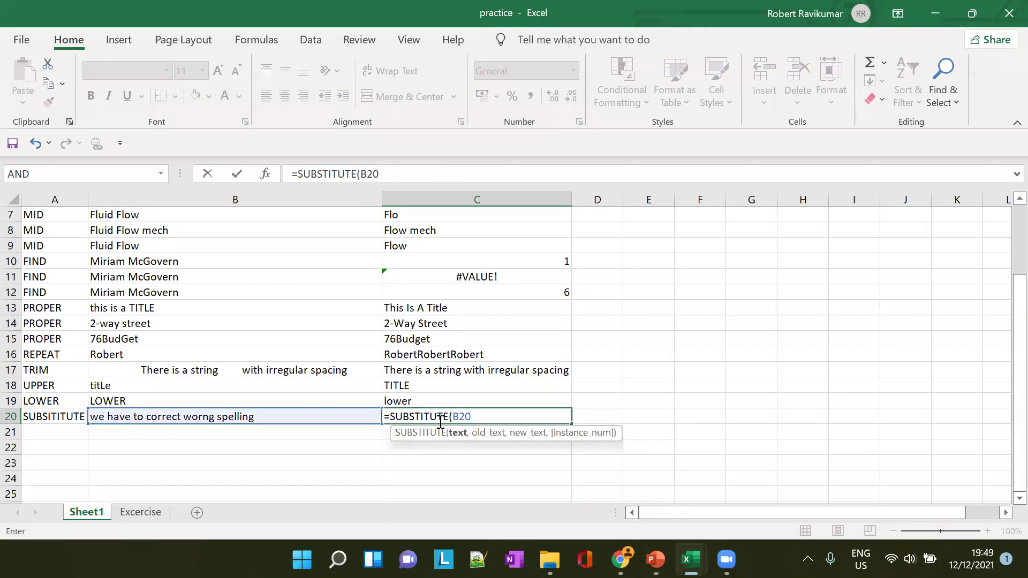
key(BackSpace)
text(,"")
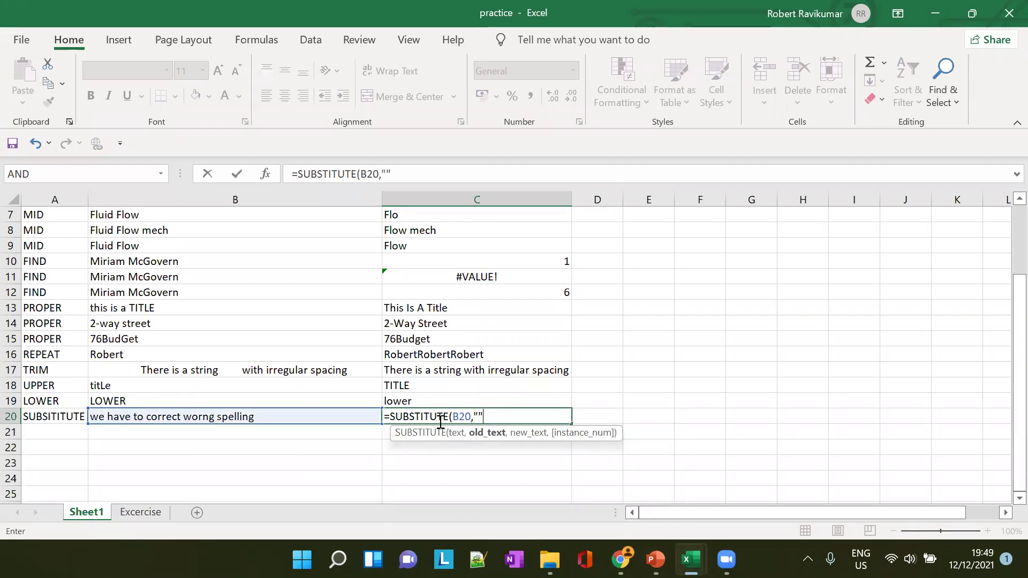
key(Return)
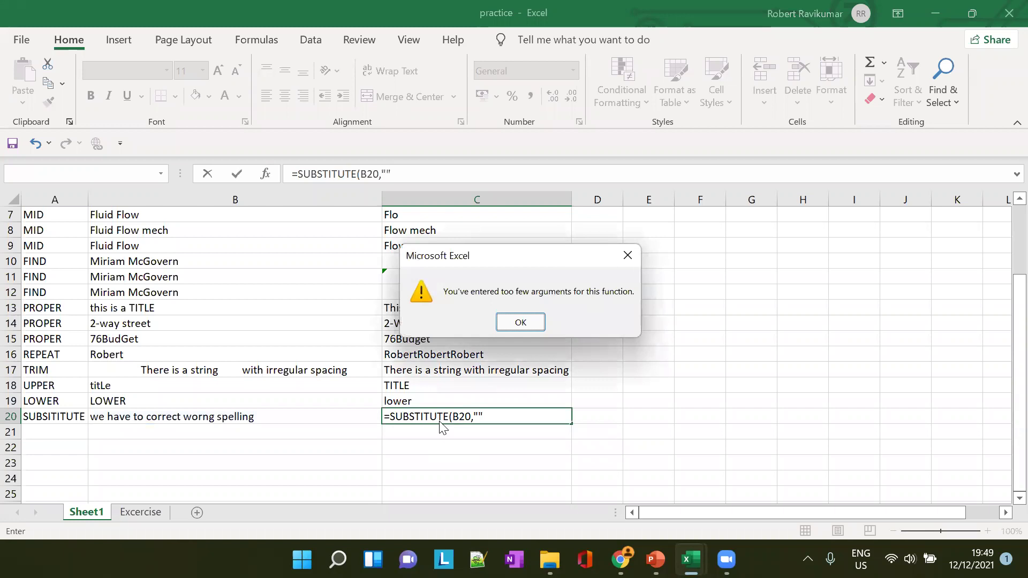
click(520, 322)
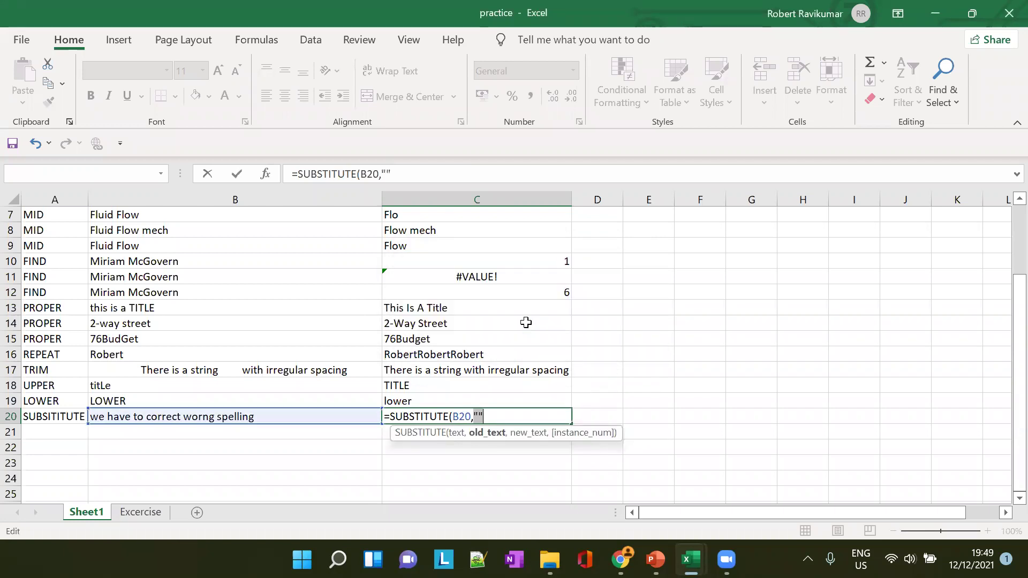
key(Left)
text(worng)
text(,)
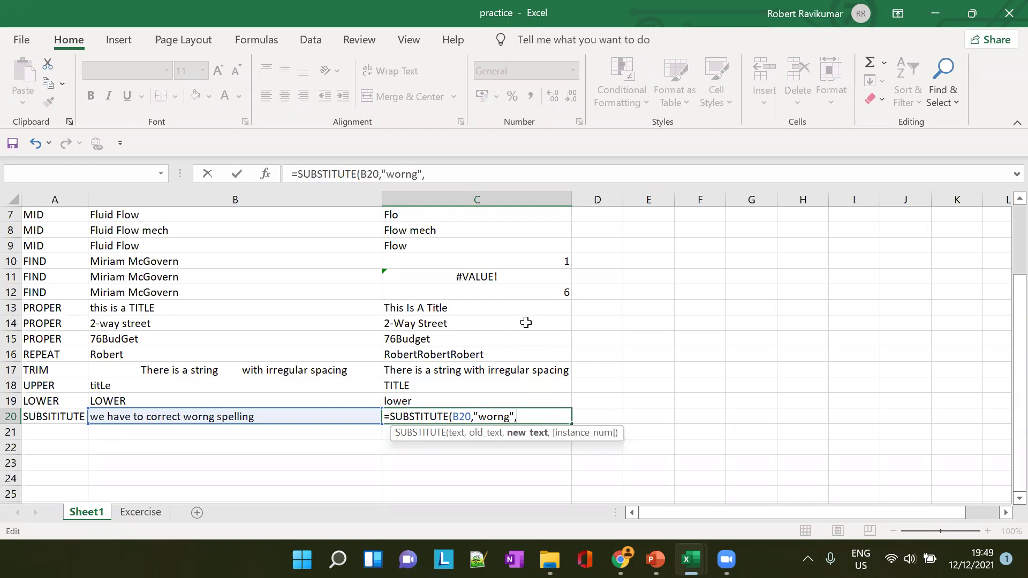
text(""wrong)
text())
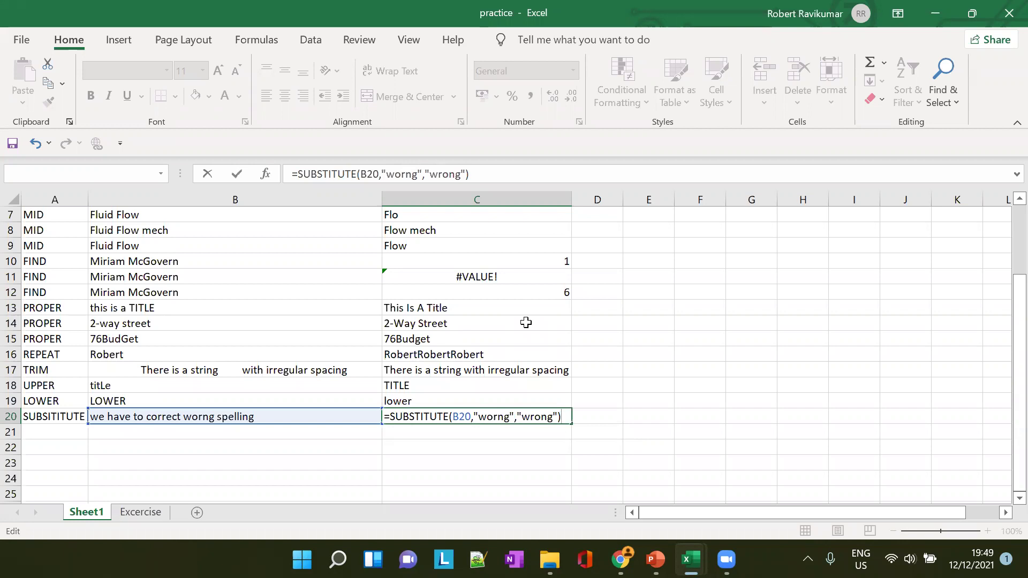
key(Tab)
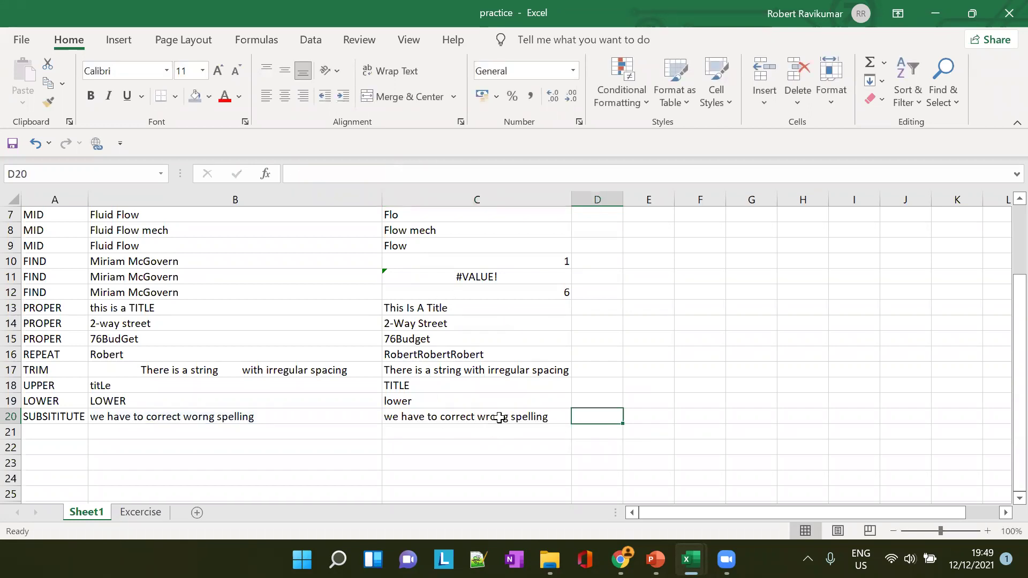
click(298, 428)
click(296, 420)
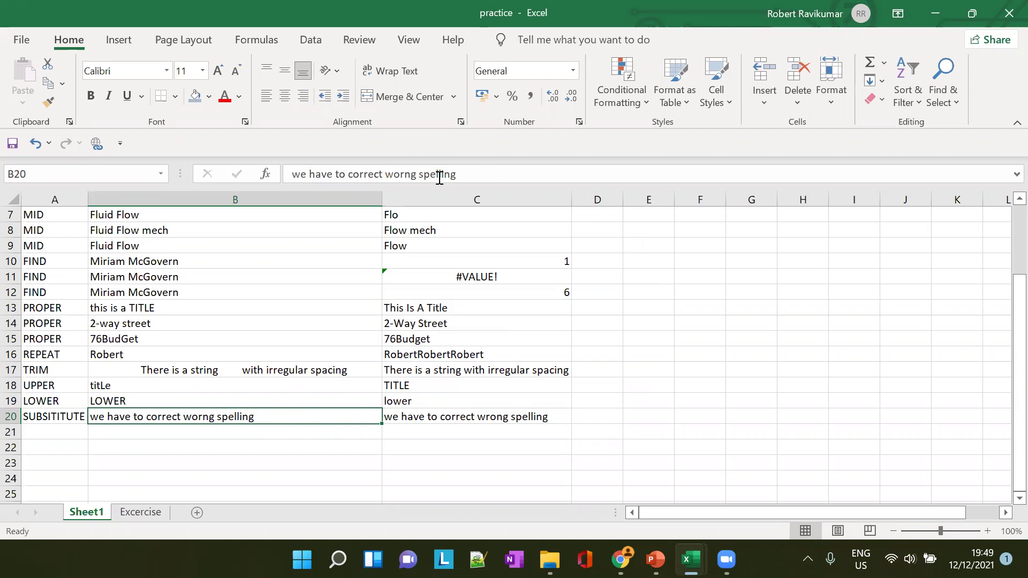
click(506, 166)
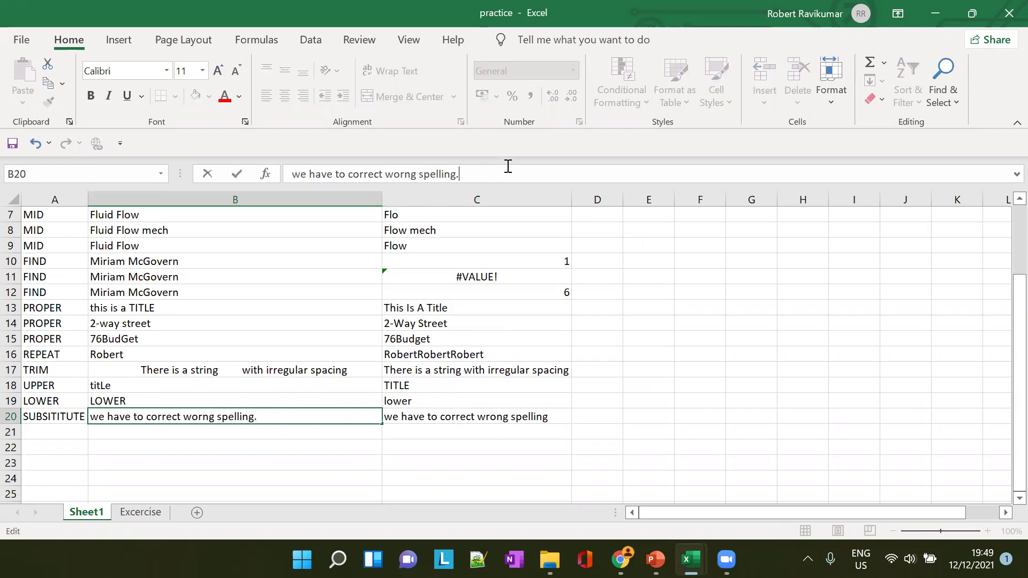
key(ctrl+a)
key(ctrl+c)
click(519, 177)
key(ctrl+v)
key(ctrl+v)
key(ctrl+v)
key(ctrl+v)
key(ctrl+v)
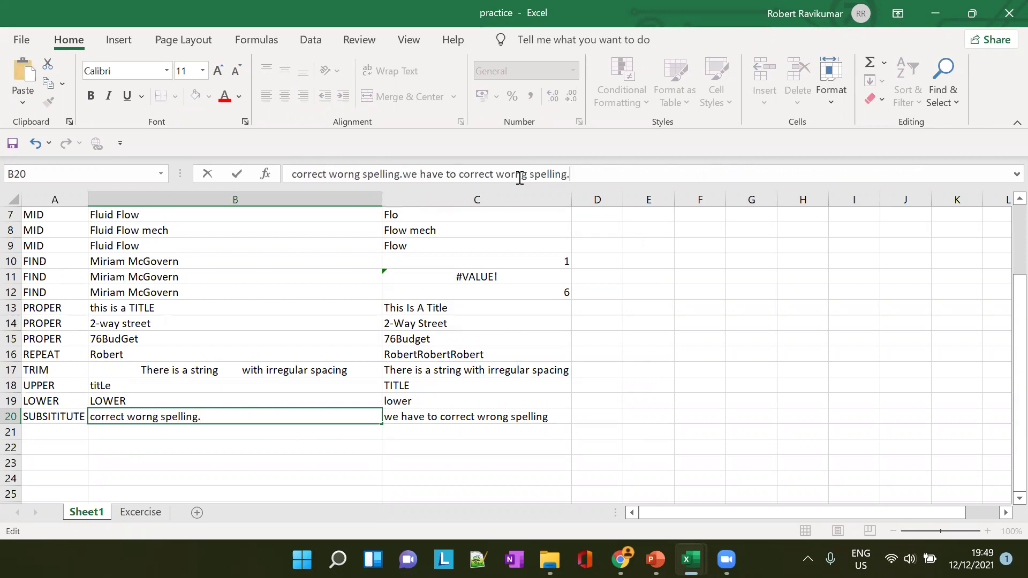
click(383, 199)
click(421, 420)
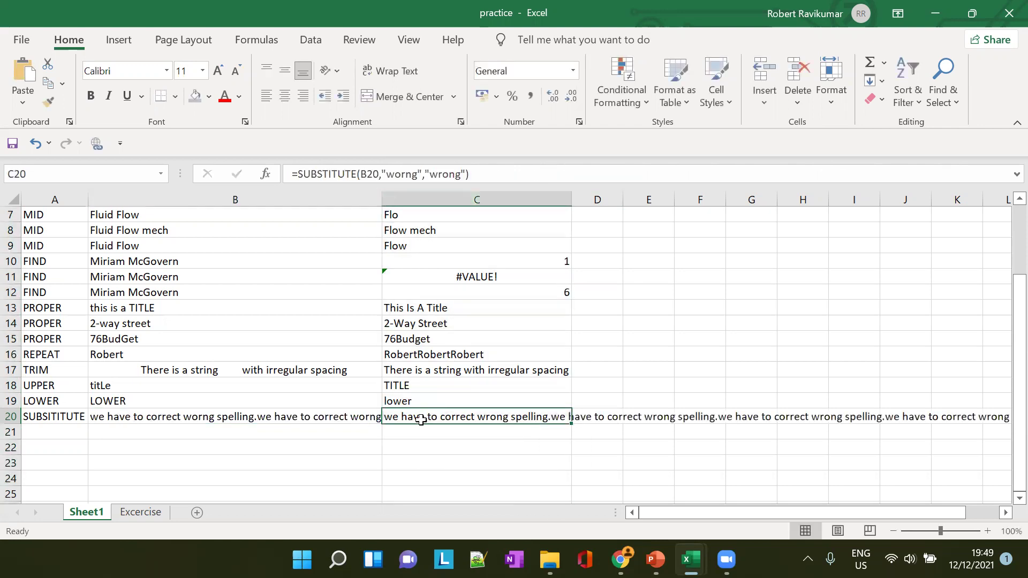
click(354, 418)
click(509, 418)
click(347, 426)
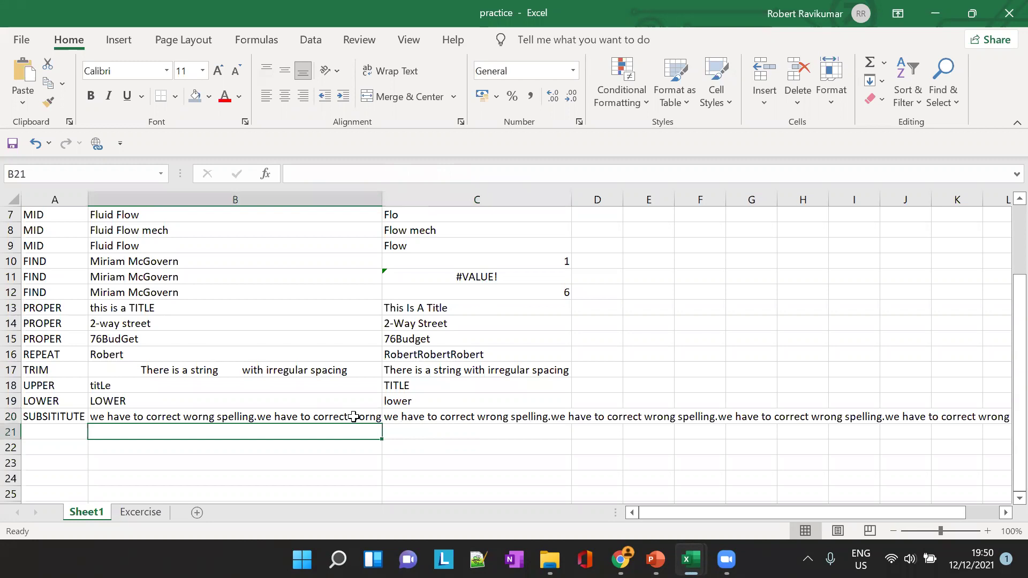
click(354, 415)
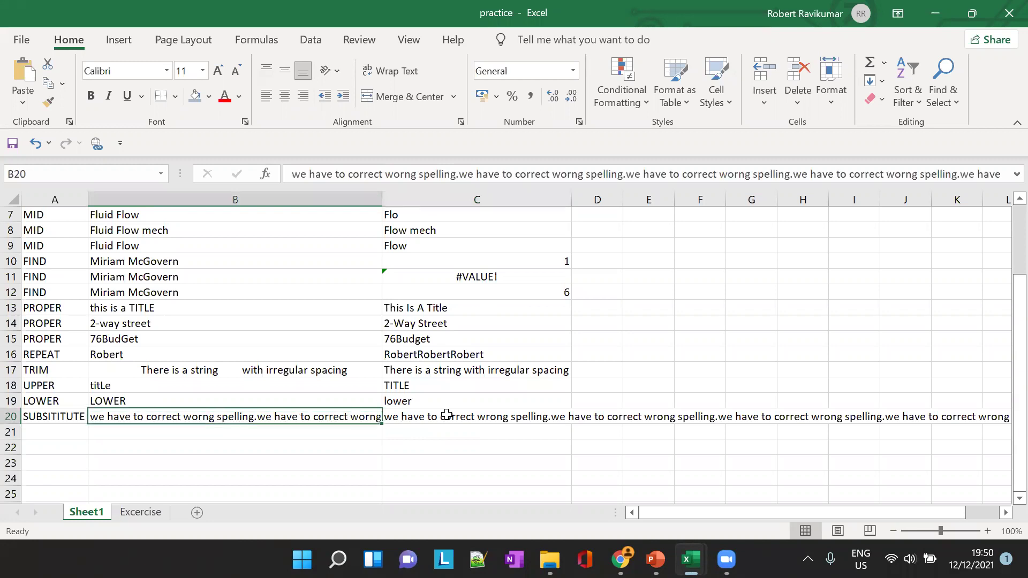
click(536, 416)
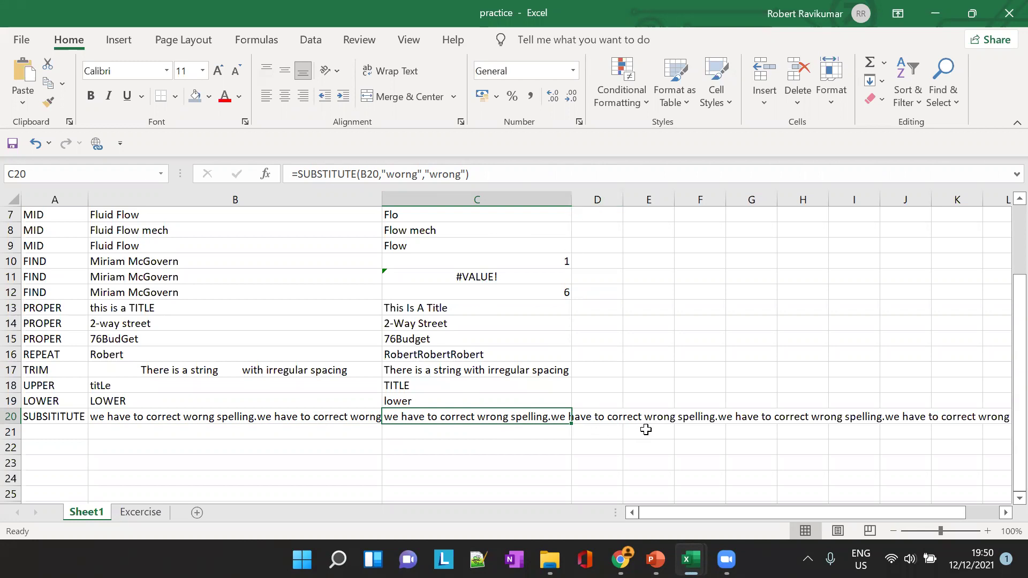
click(316, 421)
key(ctrl+z)
key(ctrl+z)
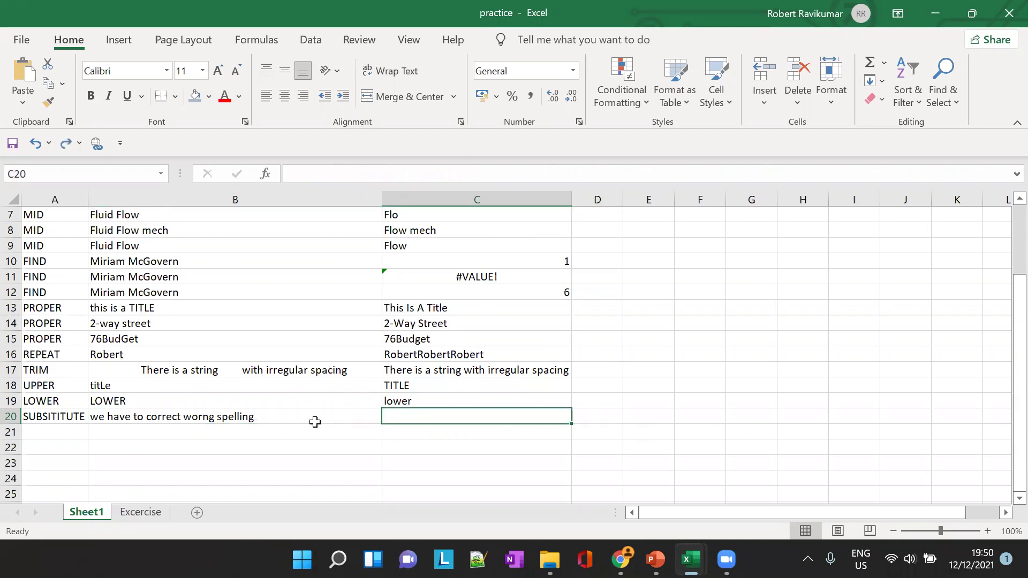
key(ctrl+y)
key(Right)
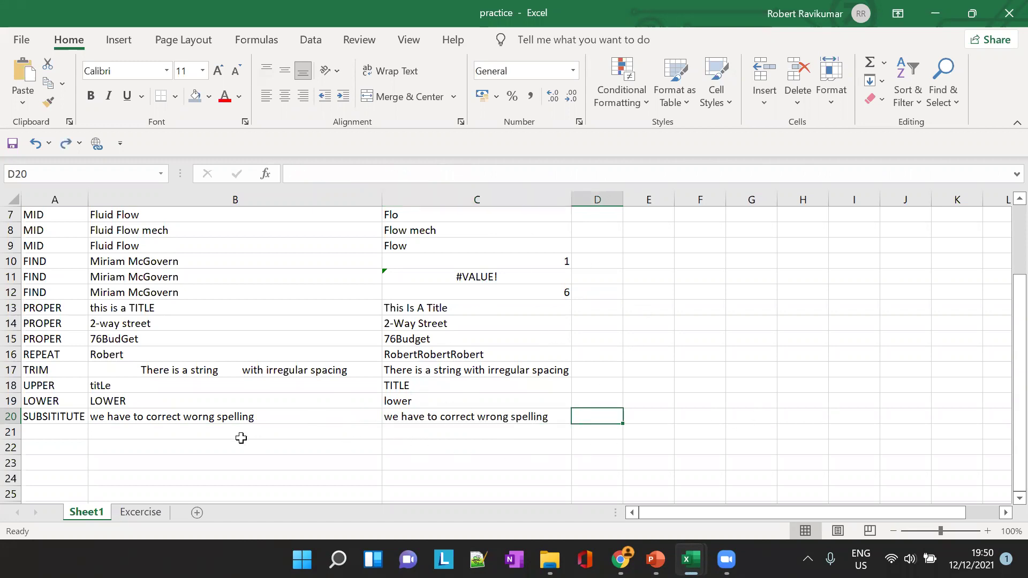
click(58, 436)
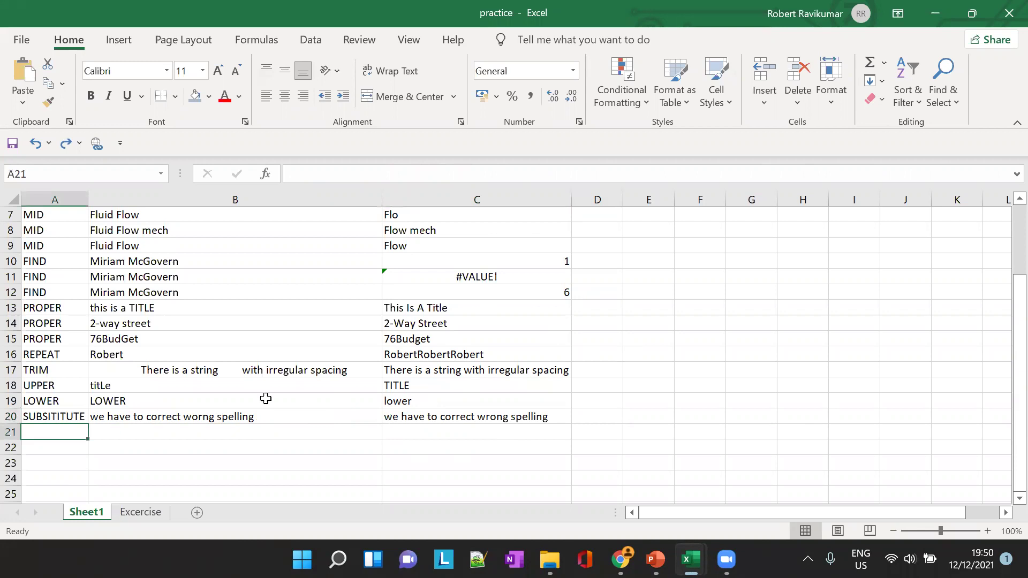
key(alt+Tab)
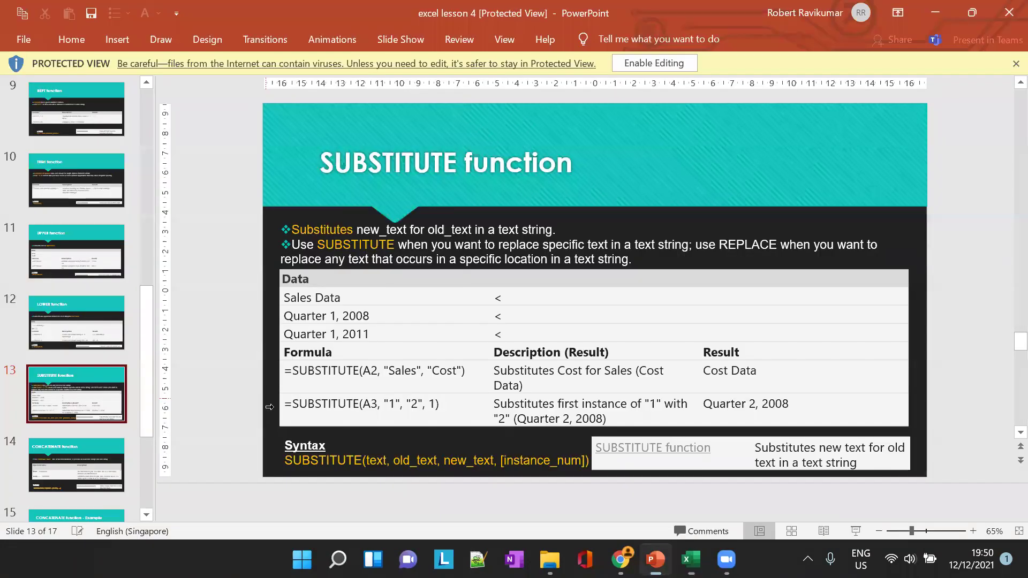
scroll(88, 413, down, 4)
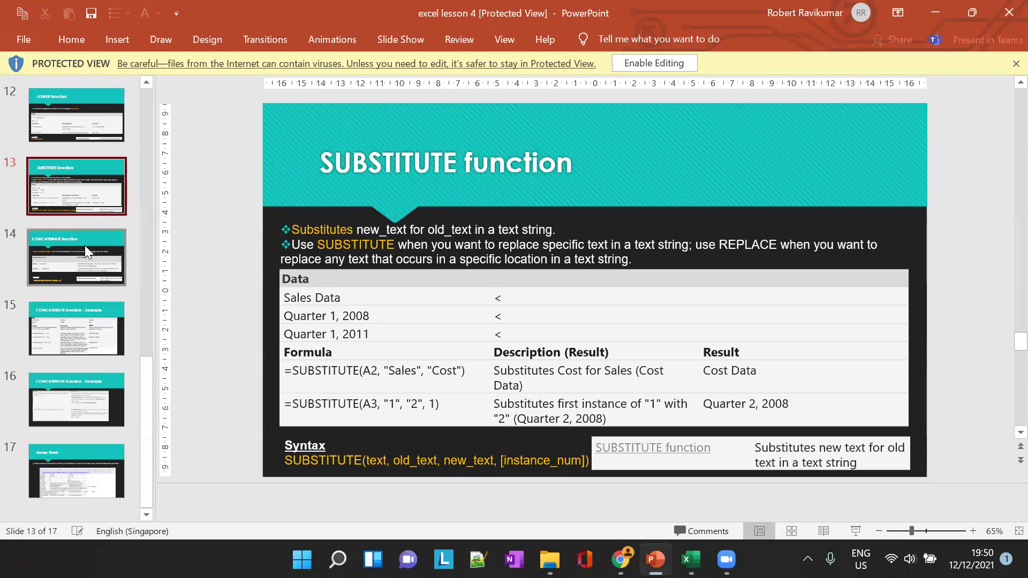
click(84, 245)
key(alt+Tab)
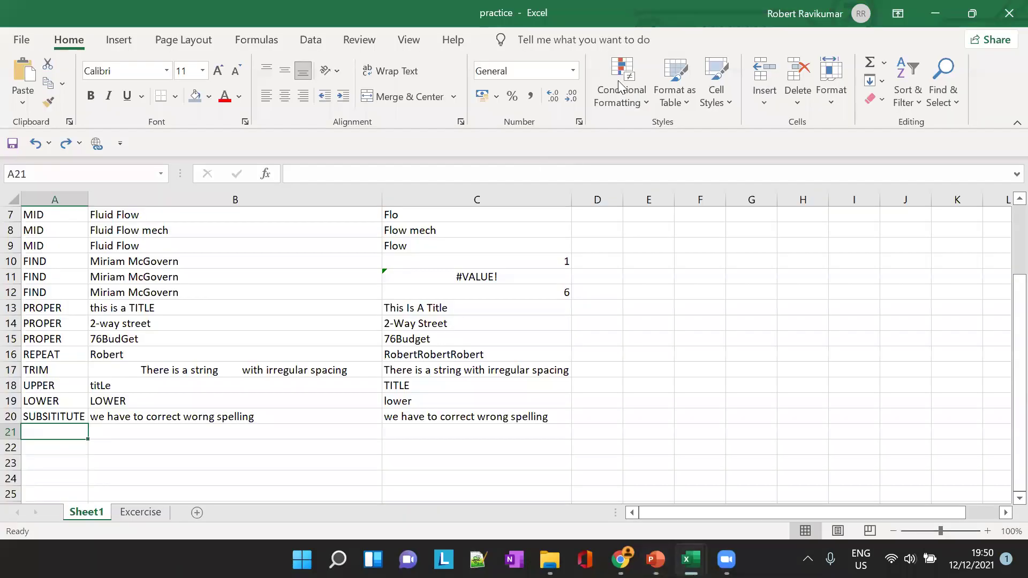
Label A21 'CONCATENATE' and widen column A to fit it
text(CON)
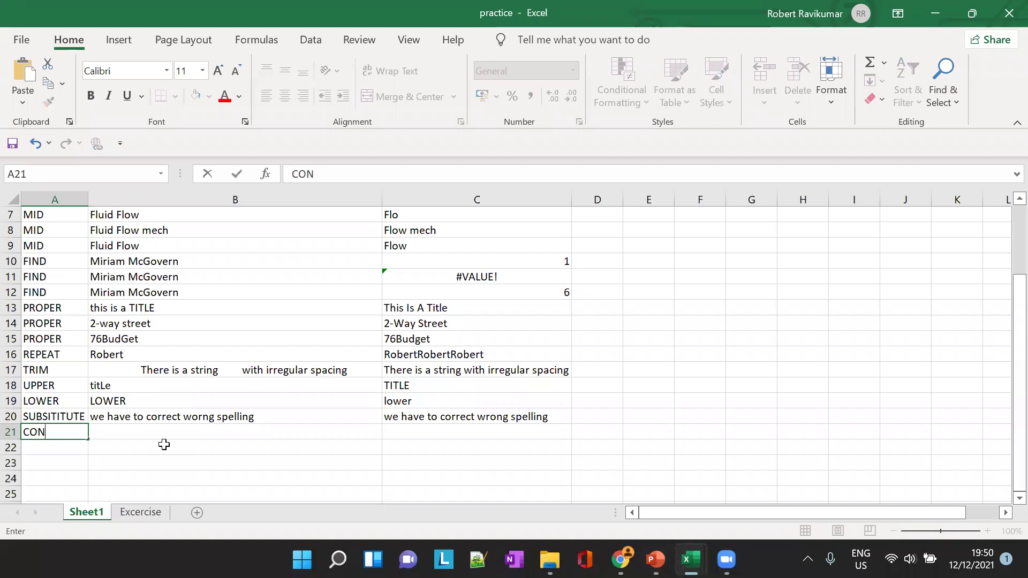
key(BackSpace)
key(BackSpace)
key(BackSpace)
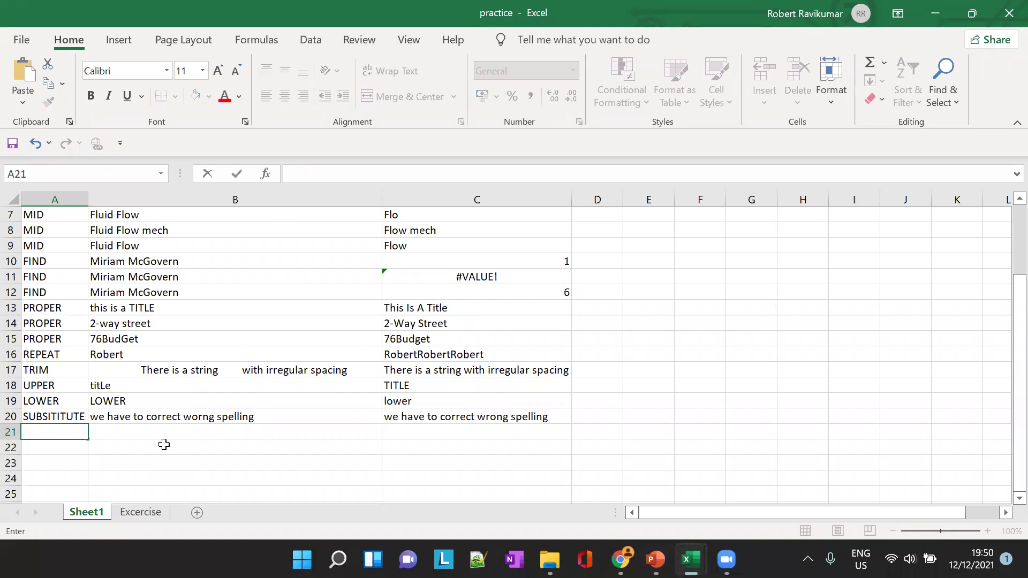
text(COJACTENAT)
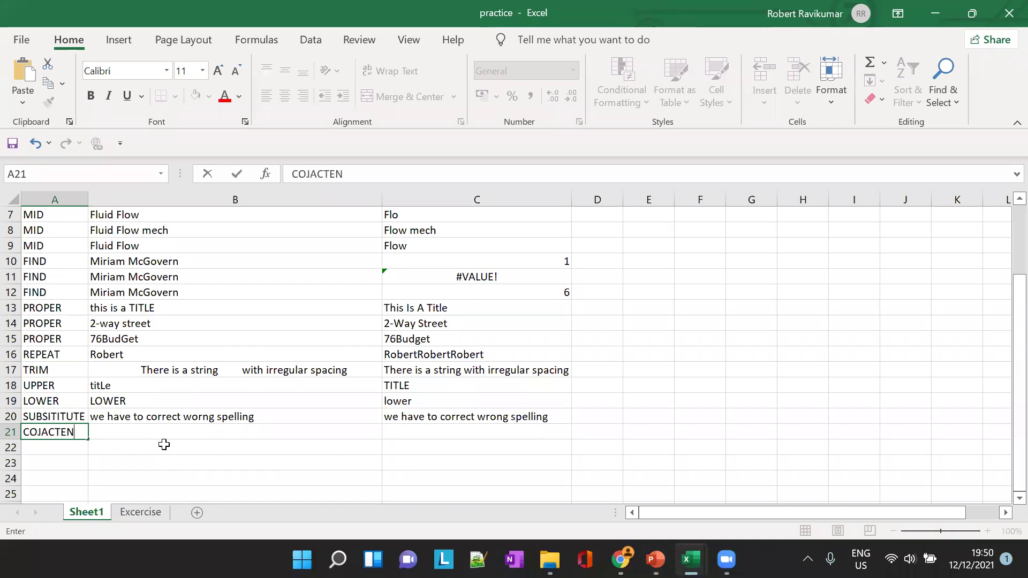
key(BackSpace)
key(BackSpace)
key(BackSpace)
key(BackSpace)
key(BackSpace)
key(BackSpace)
key(BackSpace)
key(BackSpace)
text(NCATENATE)
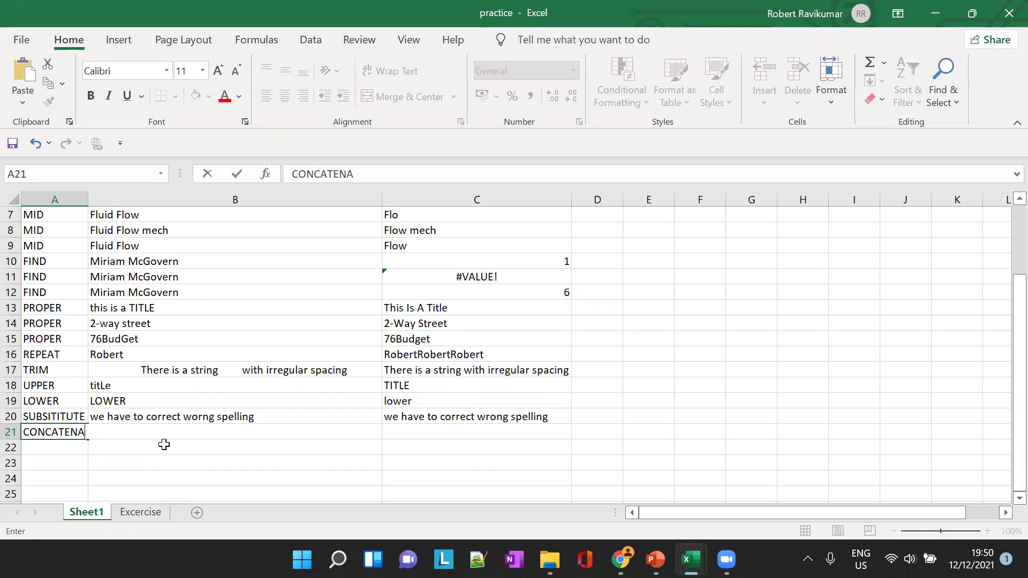
key(Tab)
drag(90, 197, 102, 197)
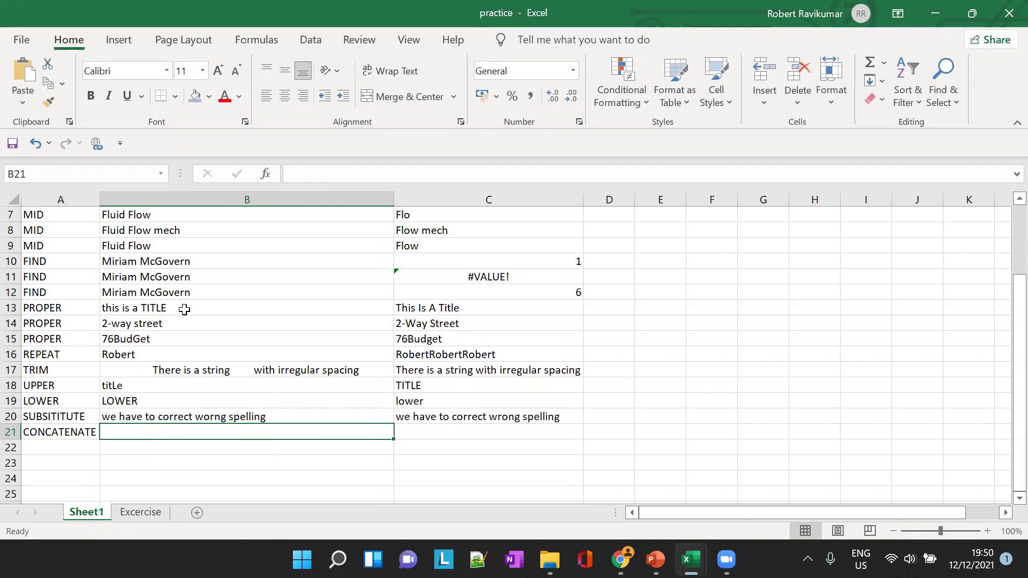
scroll(185, 310, up, 2)
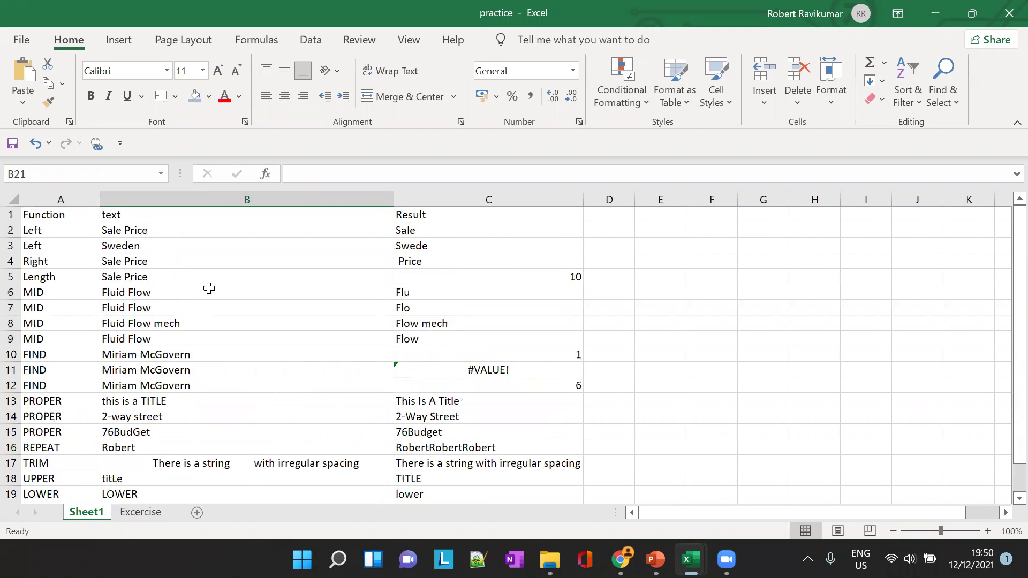
scroll(204, 330, down, 5)
scroll(205, 330, down, 1)
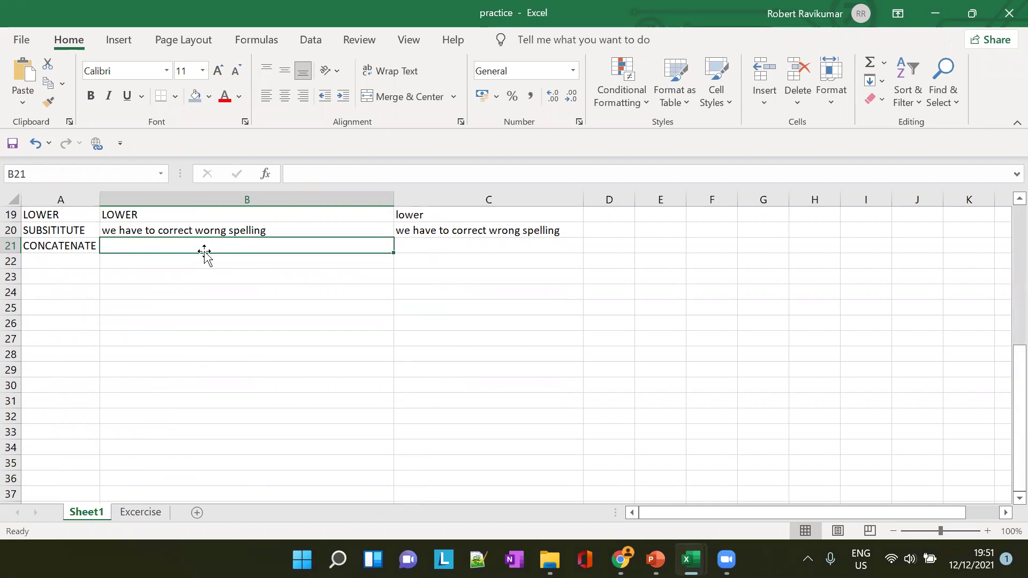
Enter the words Fellowship, of, Indian and brothers in B21 through E21
text(RO)
key(BackSpace)
key(BackSpace)
key(BackSpace)
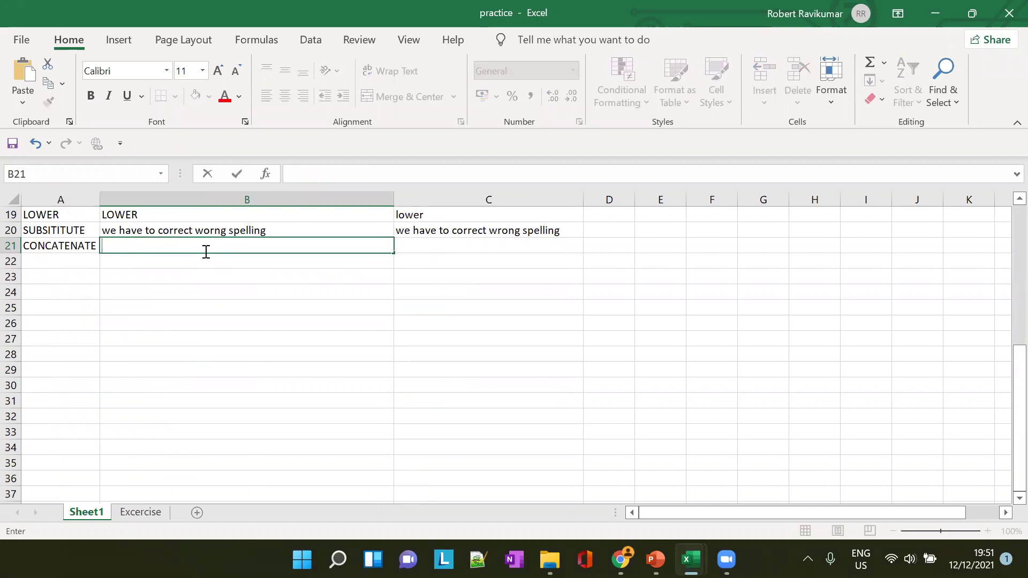
text(Fellowship)
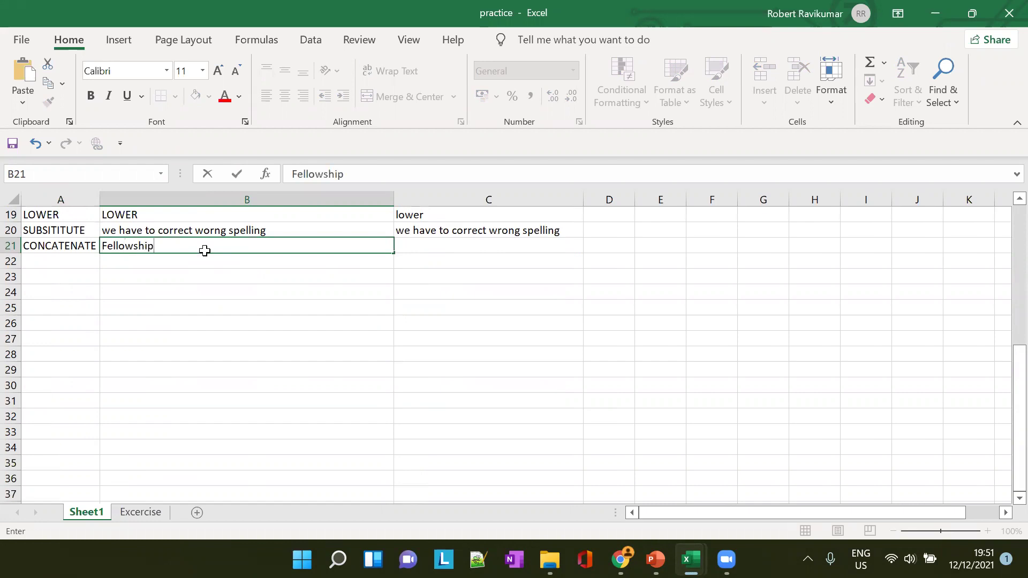
key(Tab)
text(of India)
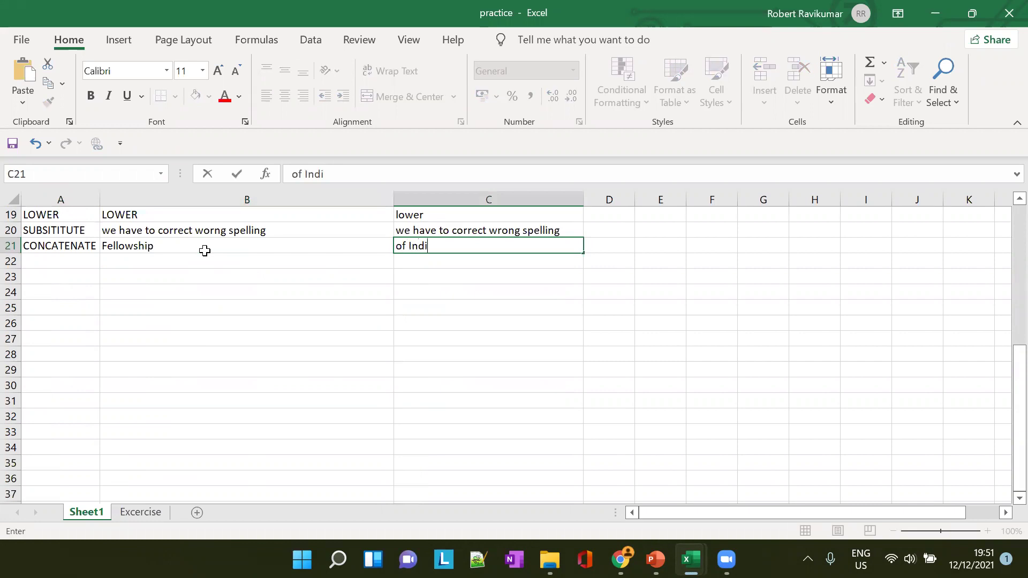
key(BackSpace)
key(BackSpace)
key(BackSpace)
key(BackSpace)
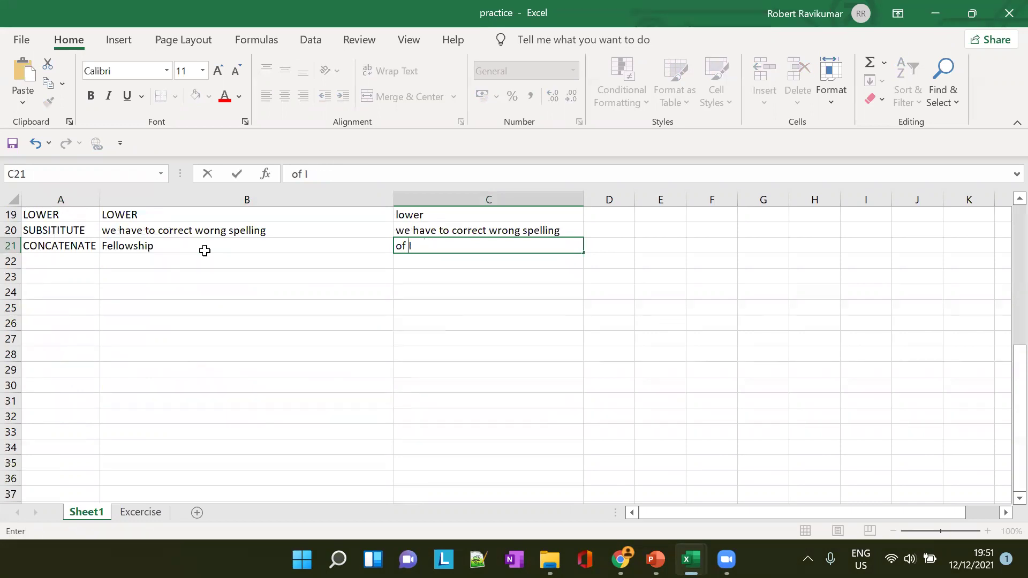
key(Tab)
text(Indian)
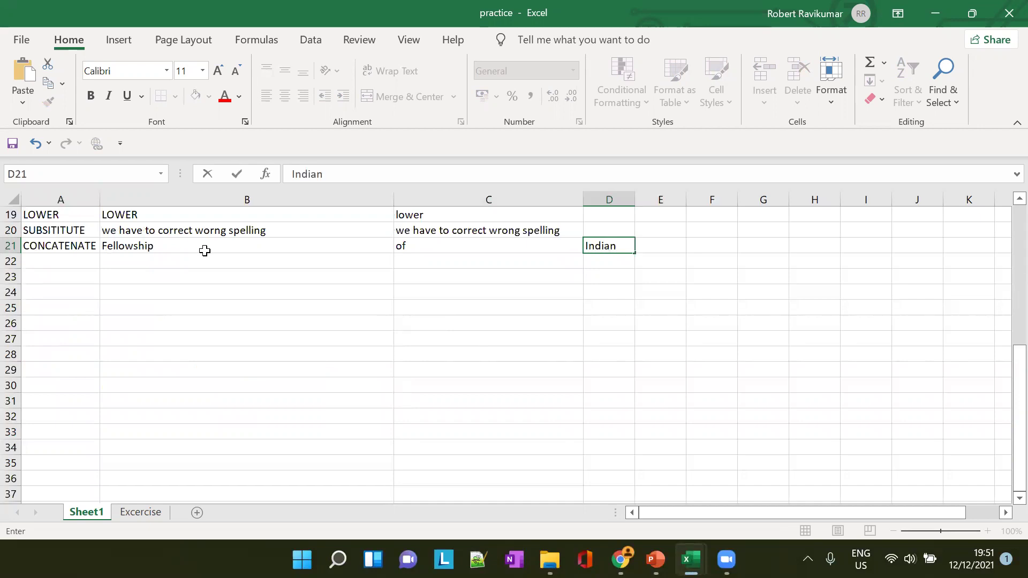
key(Tab)
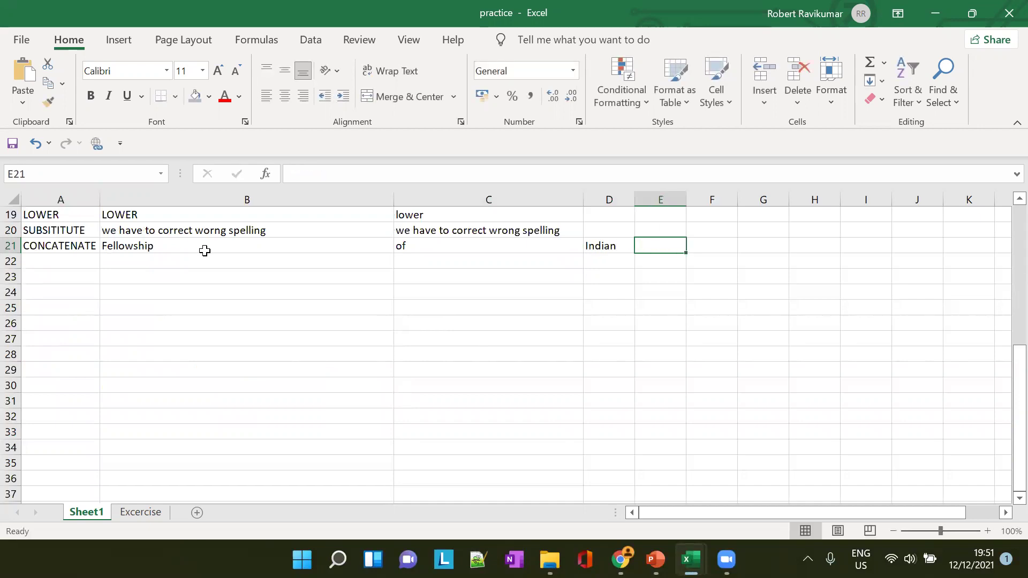
text(brothers)
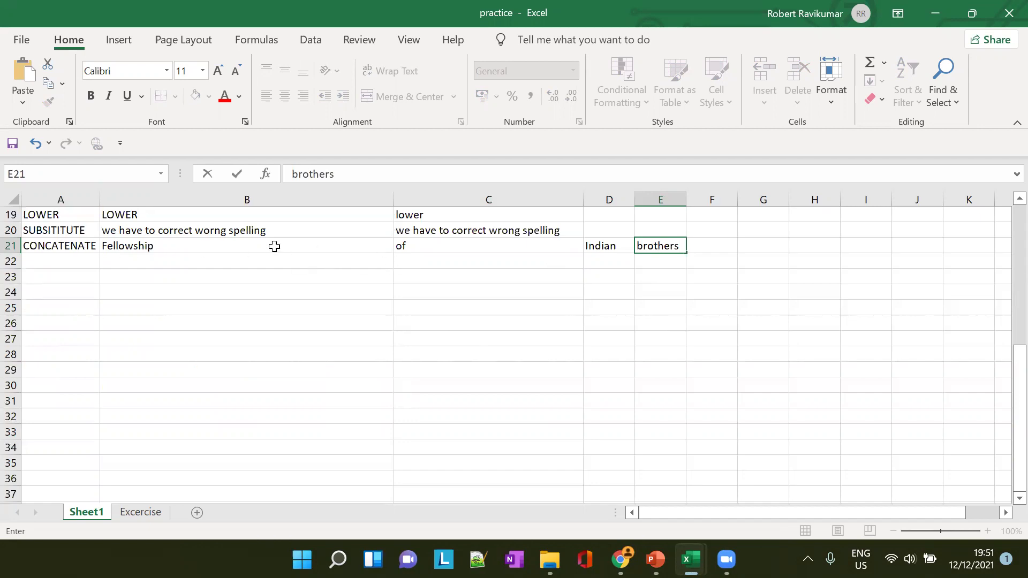
click(709, 247)
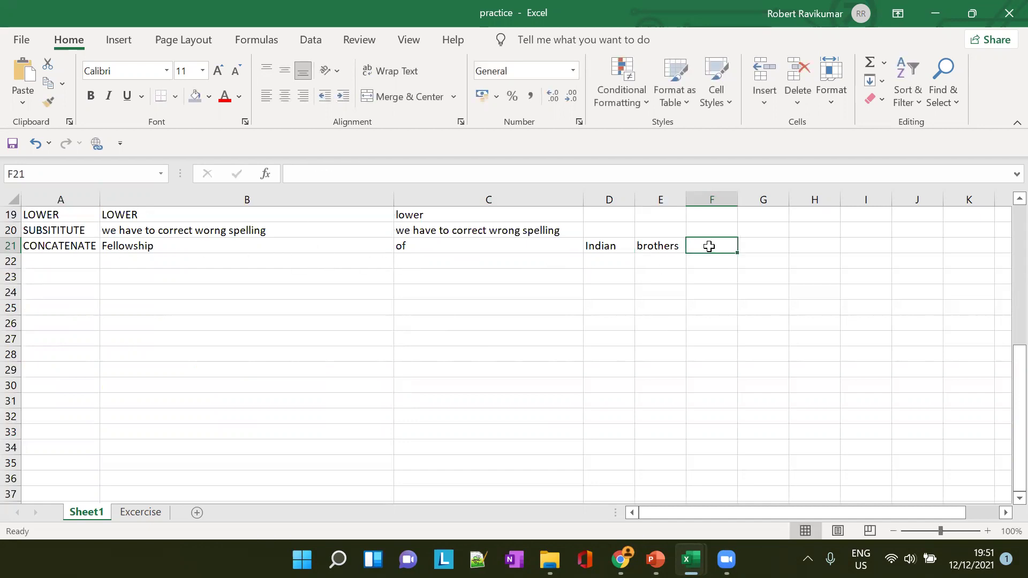
text(=CON)
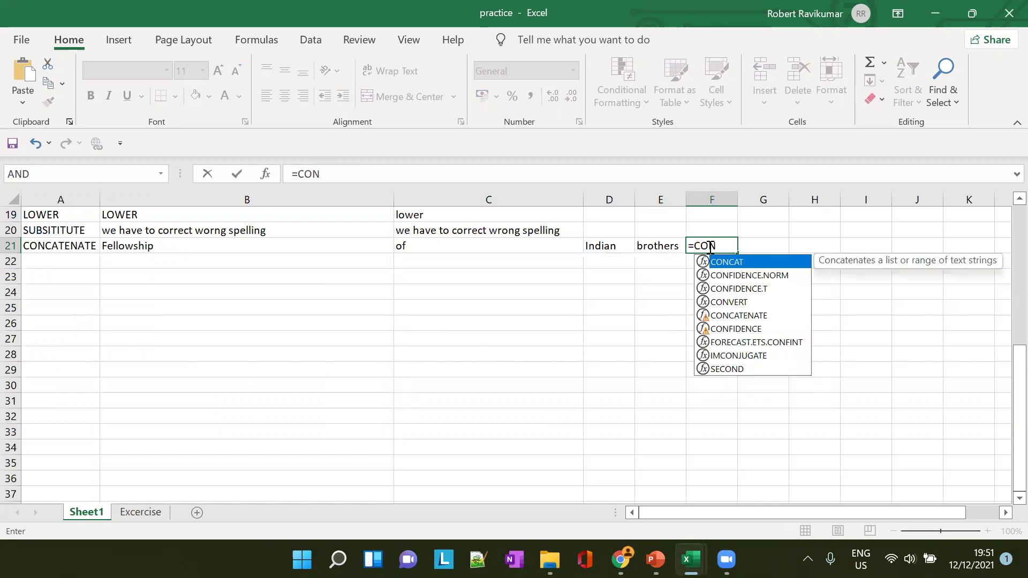
Enter =CONCAT(B21,C21,D21,E21) in F21 and autofit column F to show FellowshipofIndianbrothers
key(Tab)
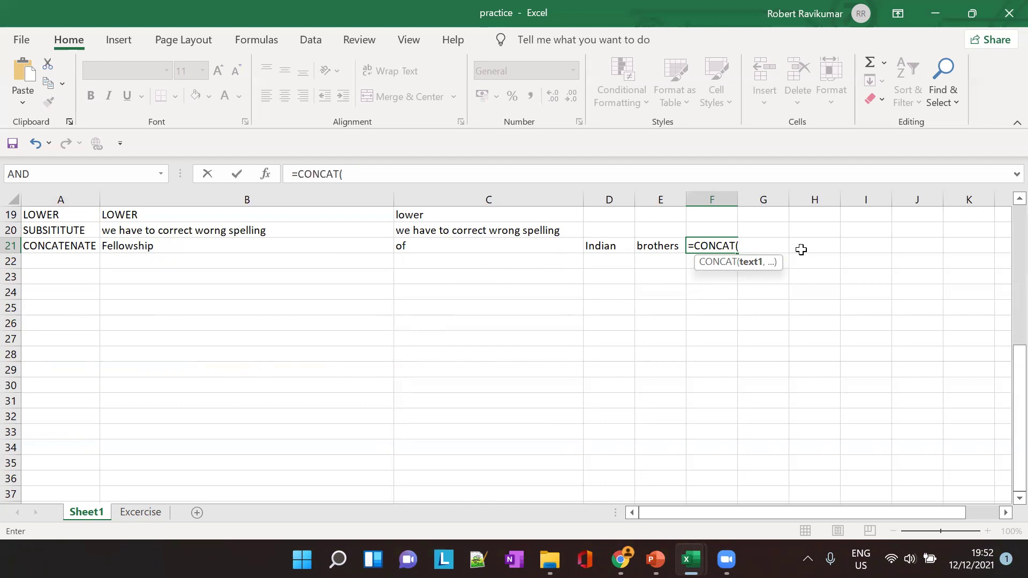
text(B1,vb)
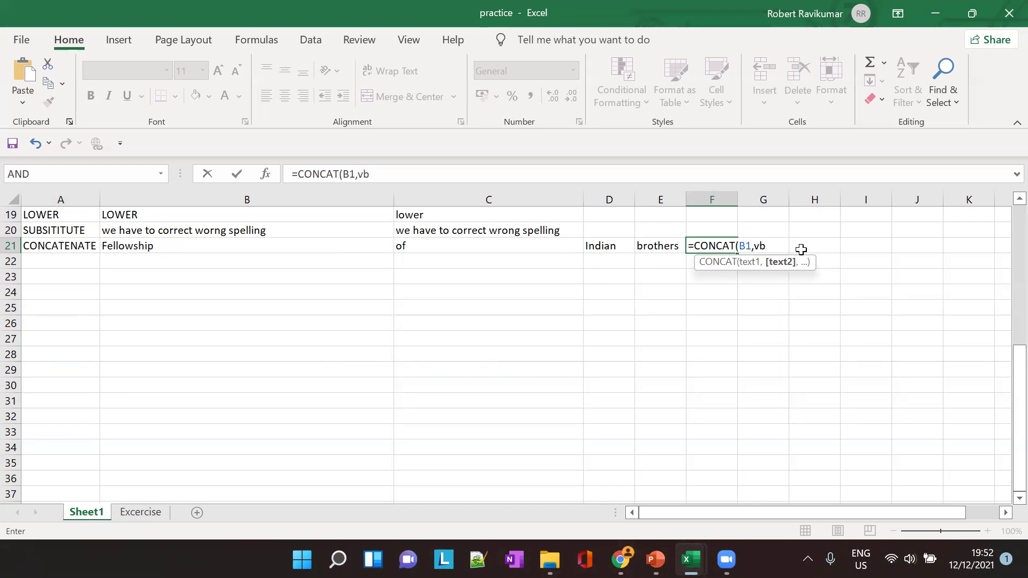
key(BackSpace)
key(BackSpace)
key(BackSpace)
key(BackSpace)
text(21)
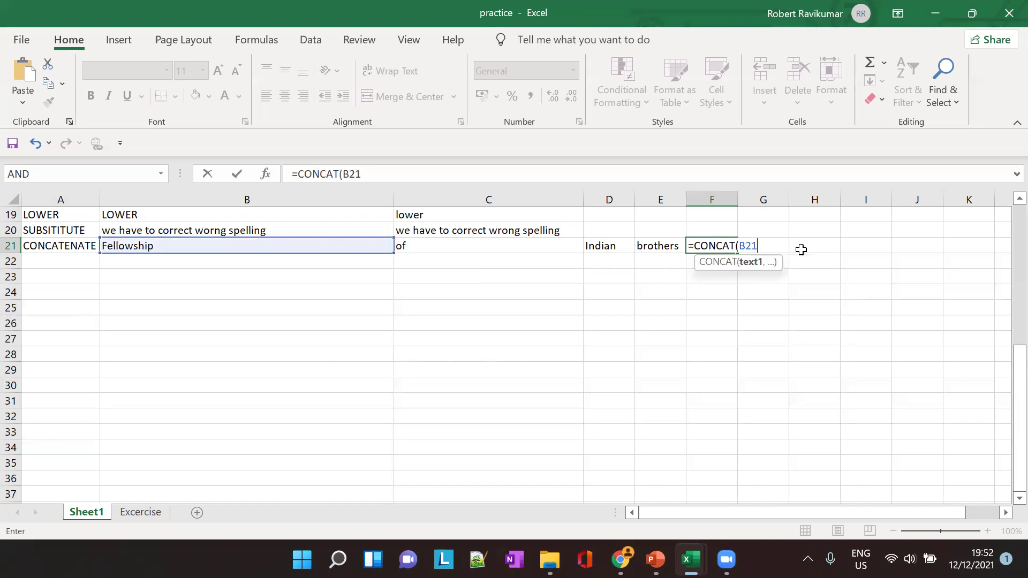
text(,C21,)
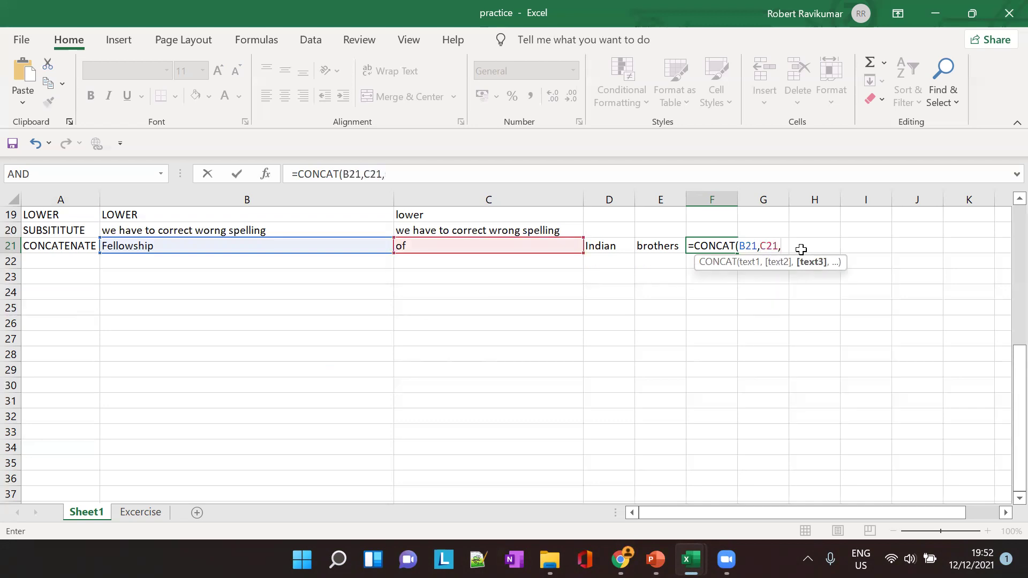
text(D21,)
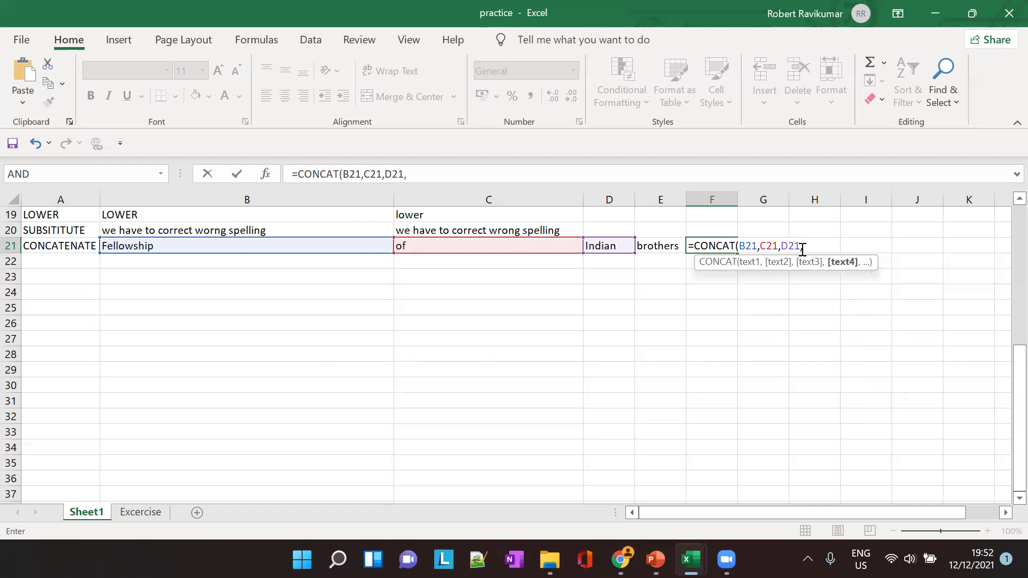
text(D)
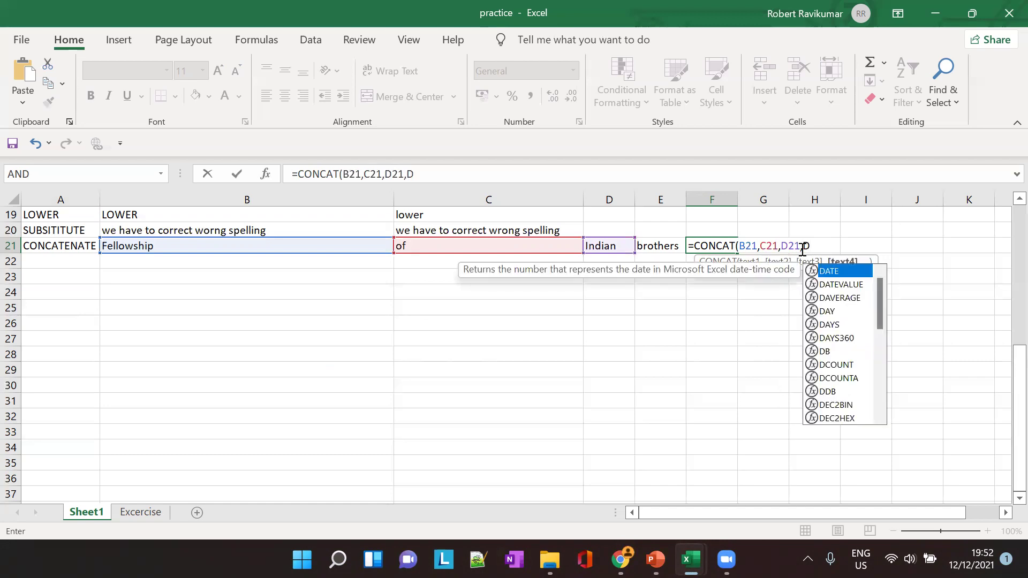
key(BackSpace)
text(E21)
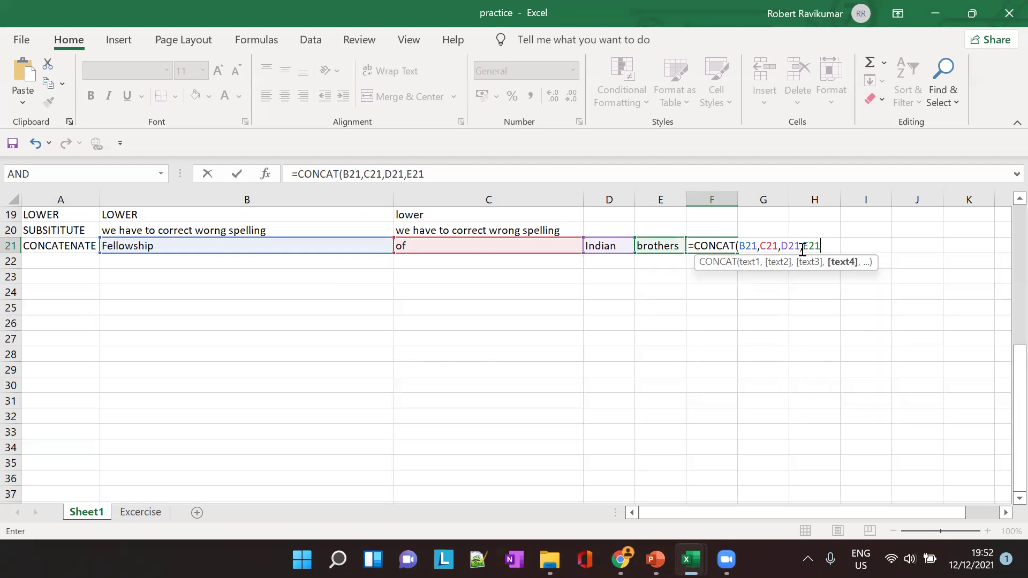
text())
key(Tab)
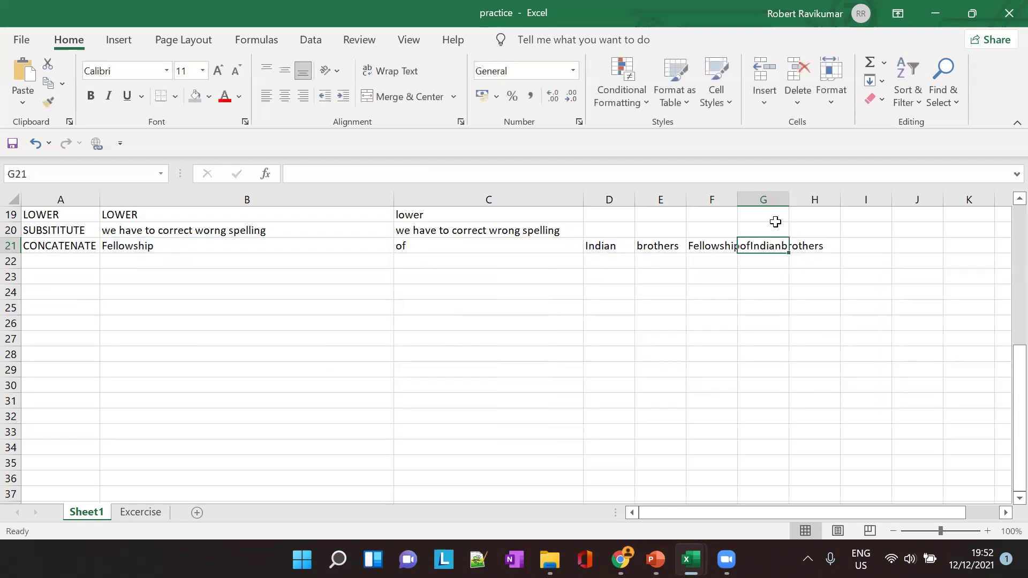
double_click(735, 199)
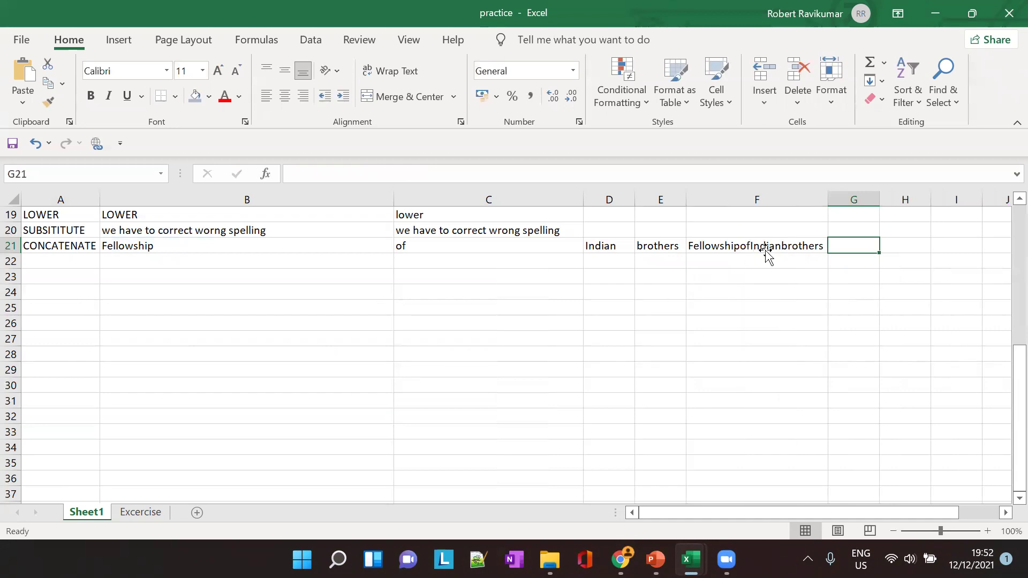
click(766, 249)
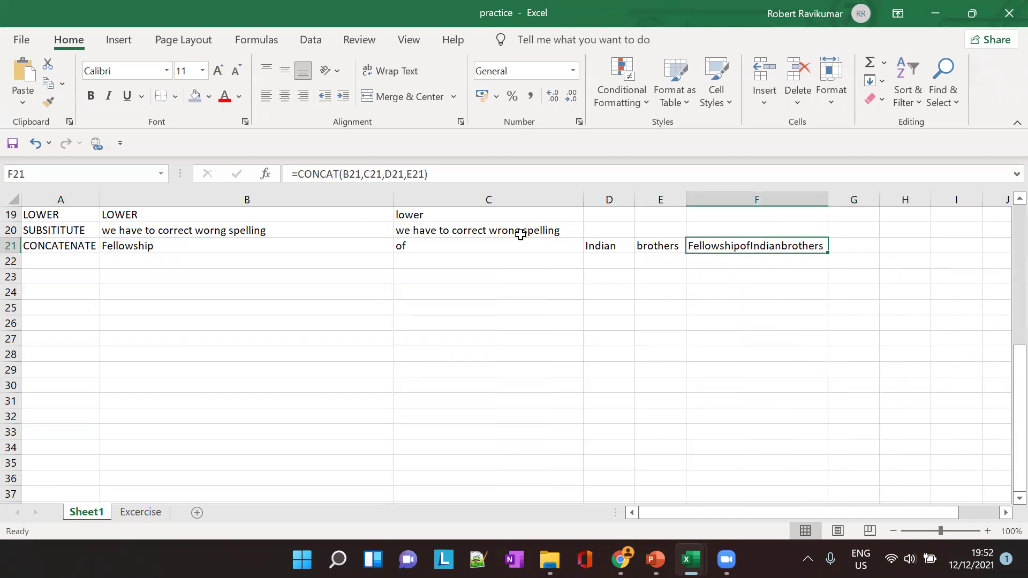
Edit F21 to =CONCAT(B21," ",C21," ",D21," ",E21) so it reads 'Fellowship of Indian brothers'
click(363, 174)
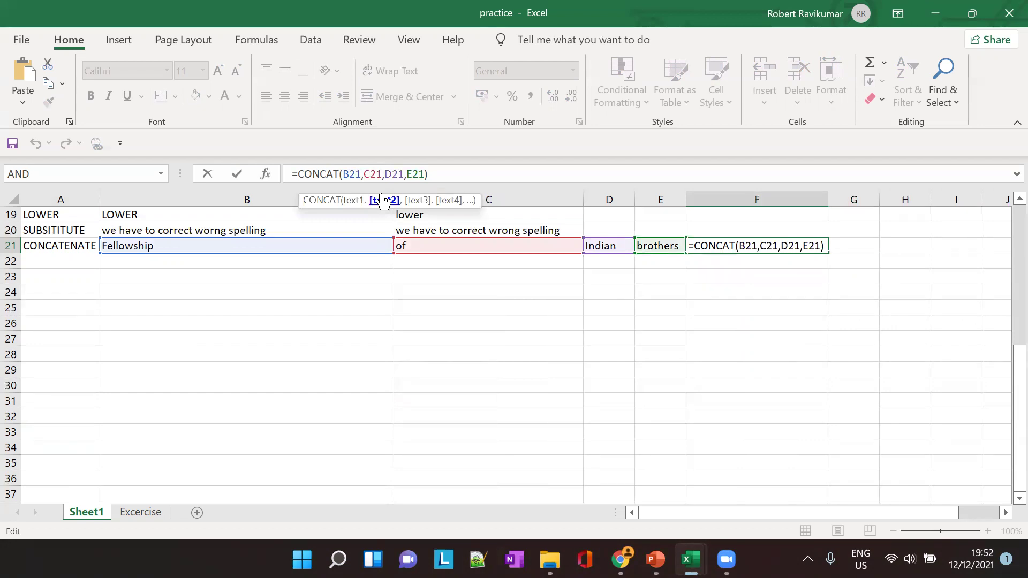
text(,)
key(Left)
text(" ")
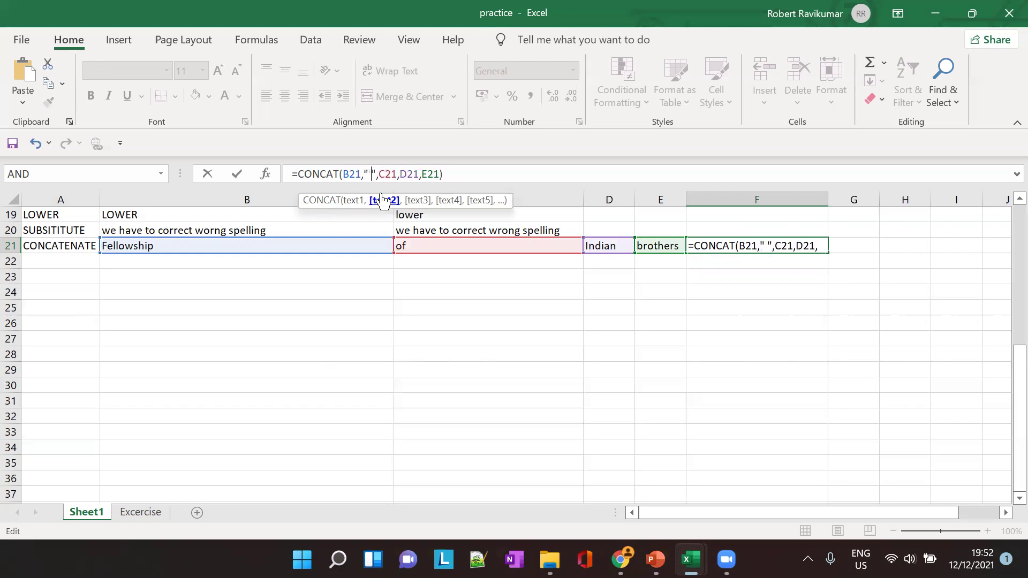
key(shift+Left)
key(shift+Left)
key(shift+Left)
key(Right)
key(Right)
key(Right)
key(Right)
text(," ")
key(Left)
key(Left)
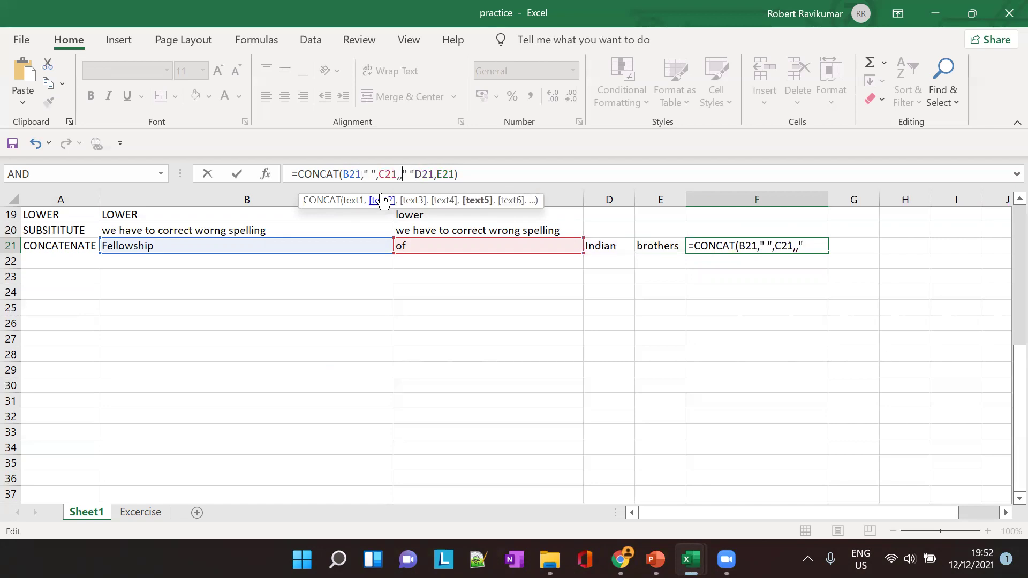
key(BackSpace)
key(Right)
key(Right)
key(Right)
text(,)
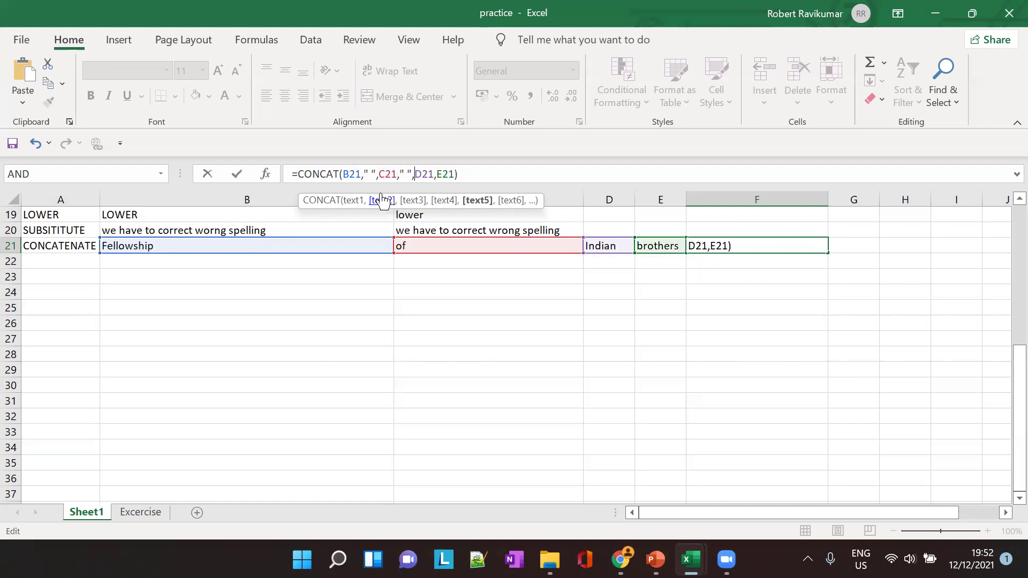
text(," ")
key(Tab)
click(850, 277)
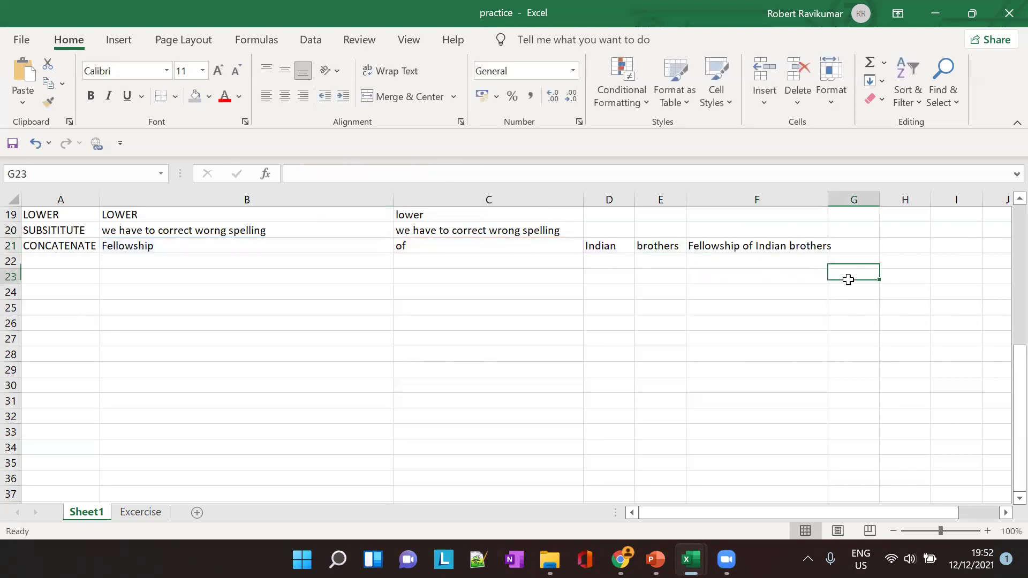
click(771, 257)
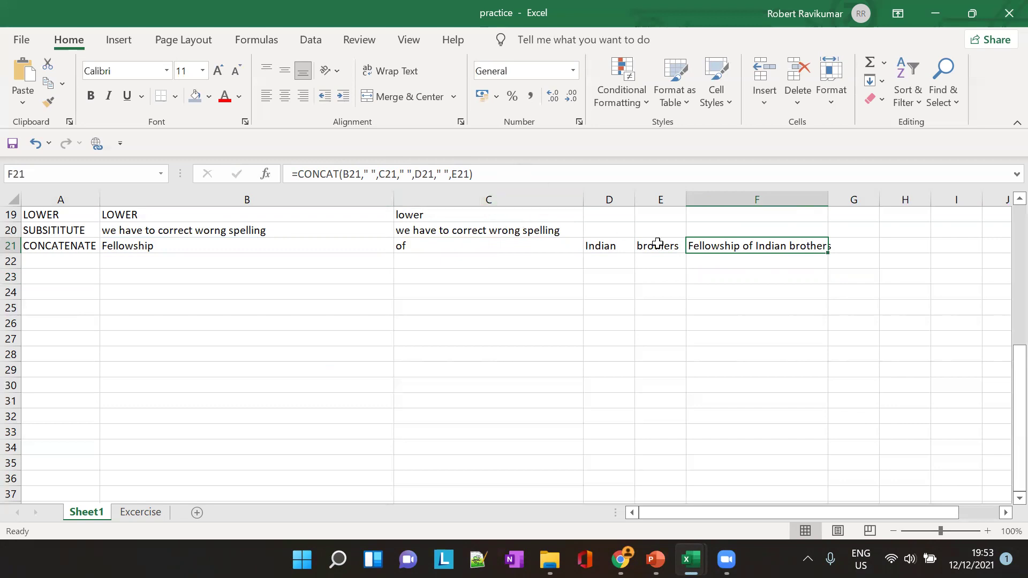
Enter a range-based CONCAT formula for B21:E21 in G21, which returns #NAME? from a misspelling
click(848, 247)
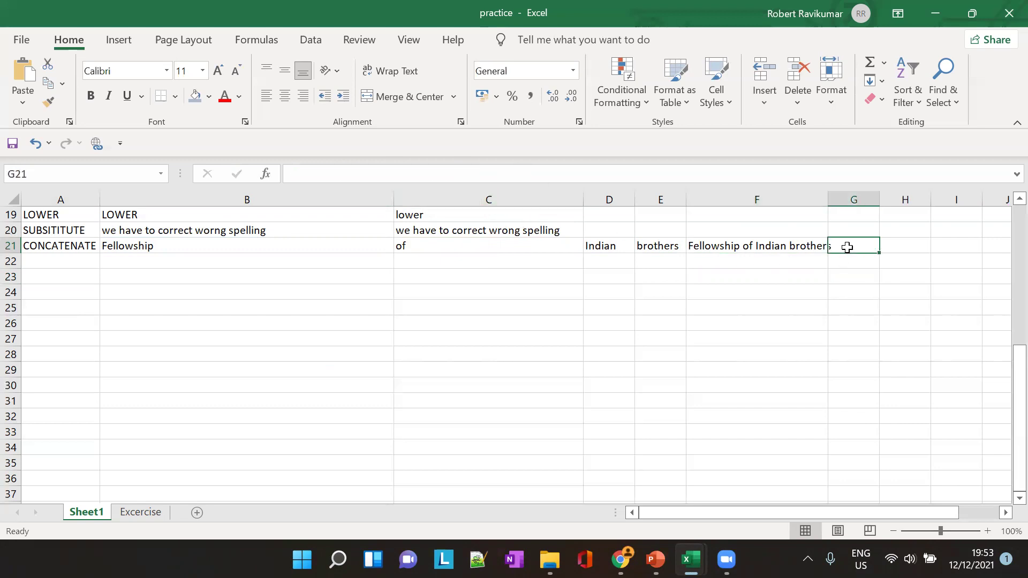
text(=F)
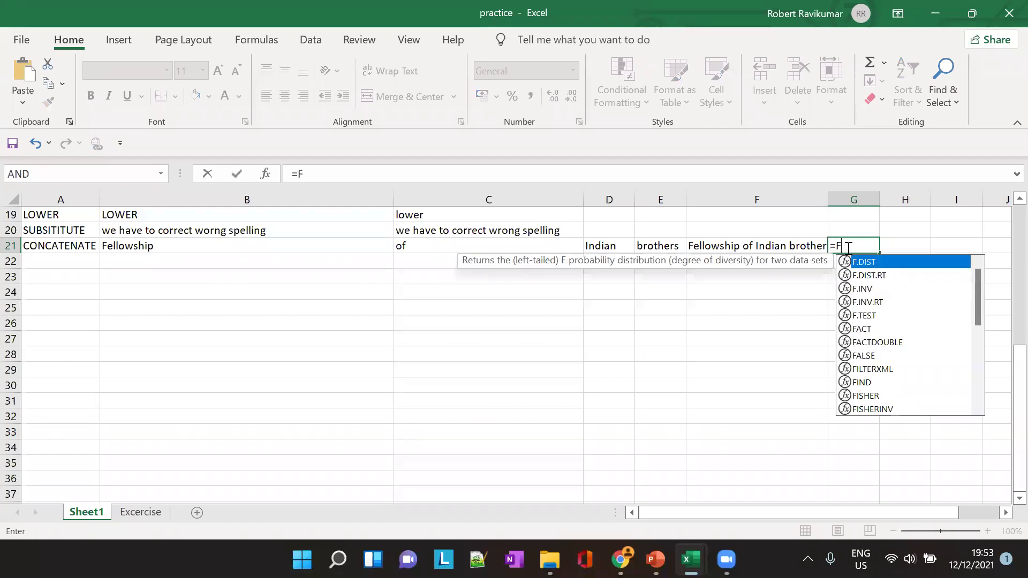
key(BackSpace)
text(CONAC)
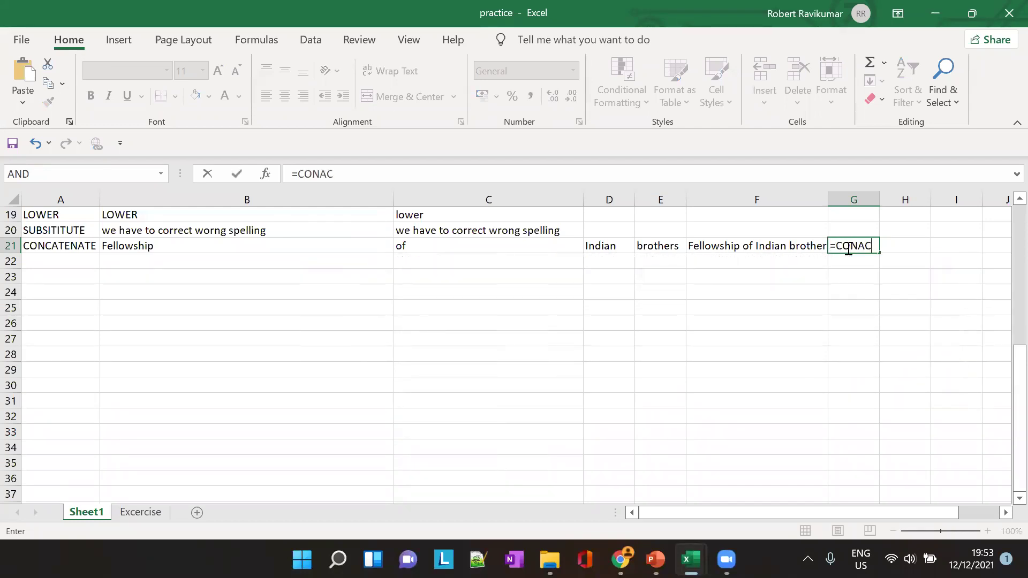
key(BackSpace)
key(BackSpace)
key(BackSpace)
text(CAT(B21)
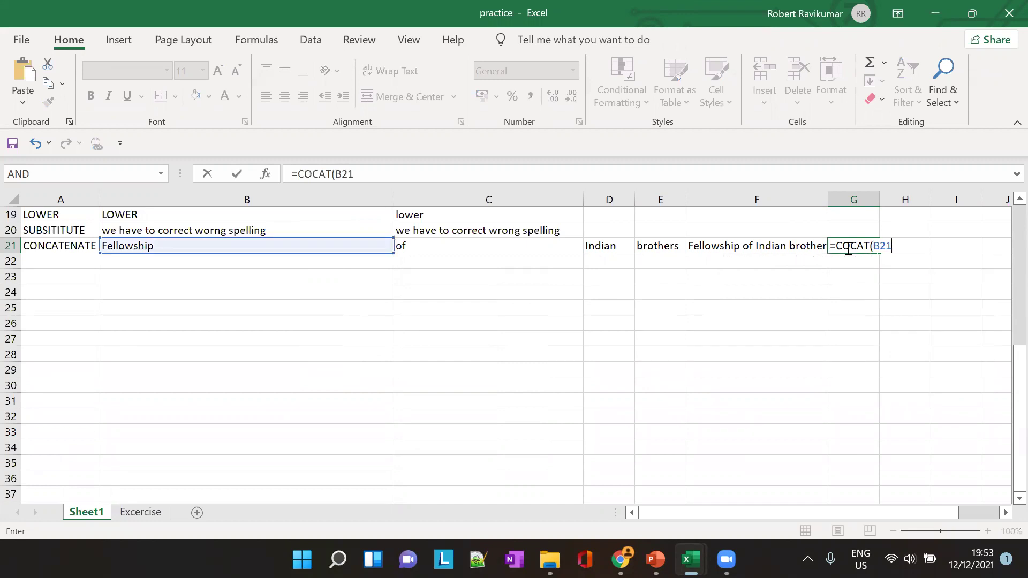
text(:E21)
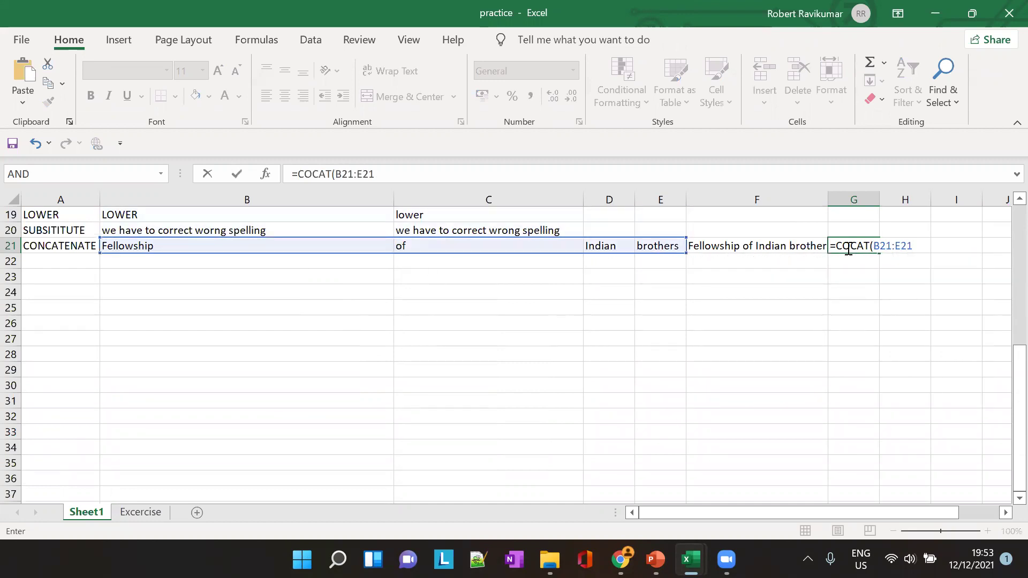
text())
key(Tab)
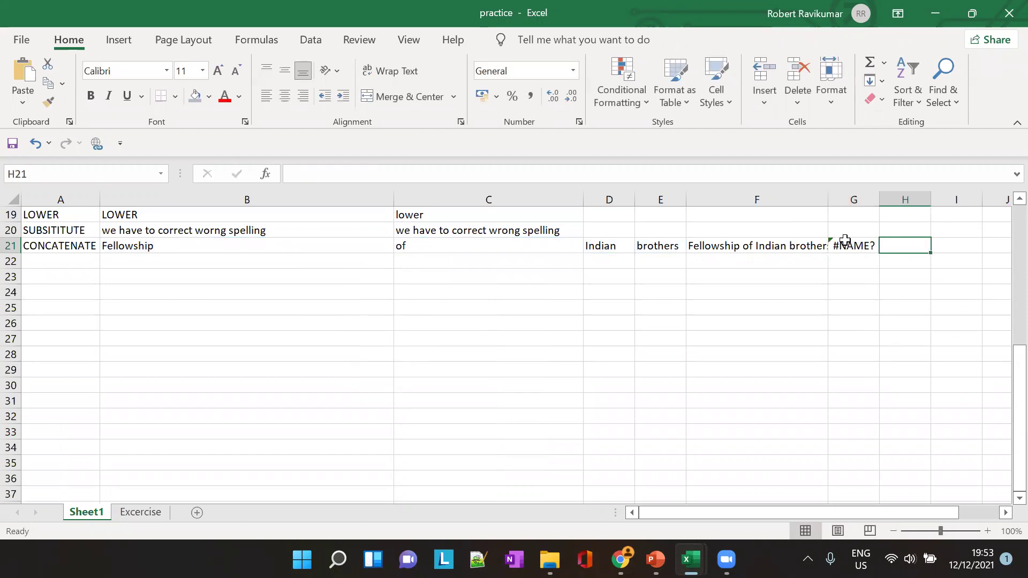
click(866, 247)
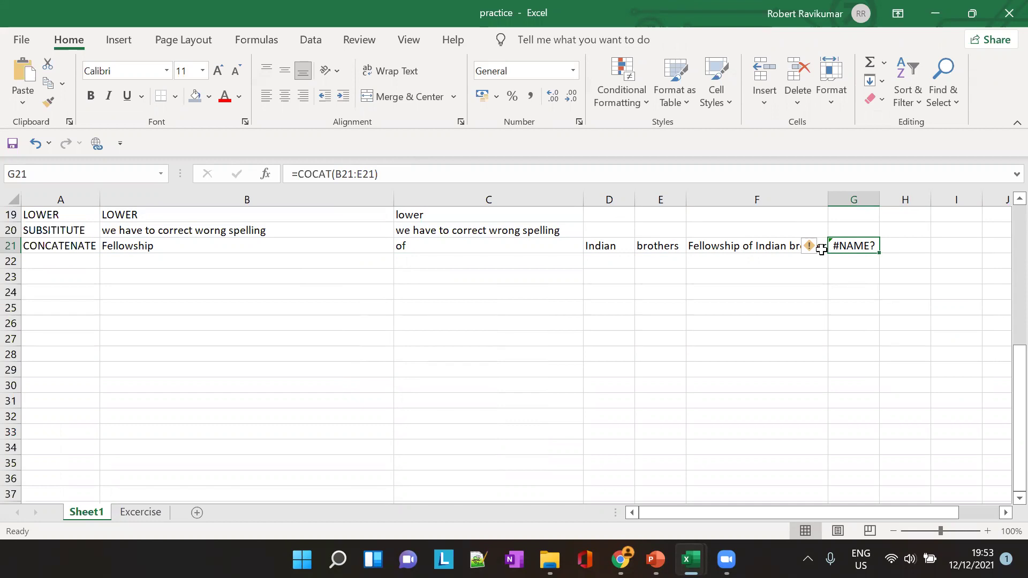
Correct the function name in G21's formula to CONCAT so it shows FellowshipofIndianbrothers
mouse_move(813, 249)
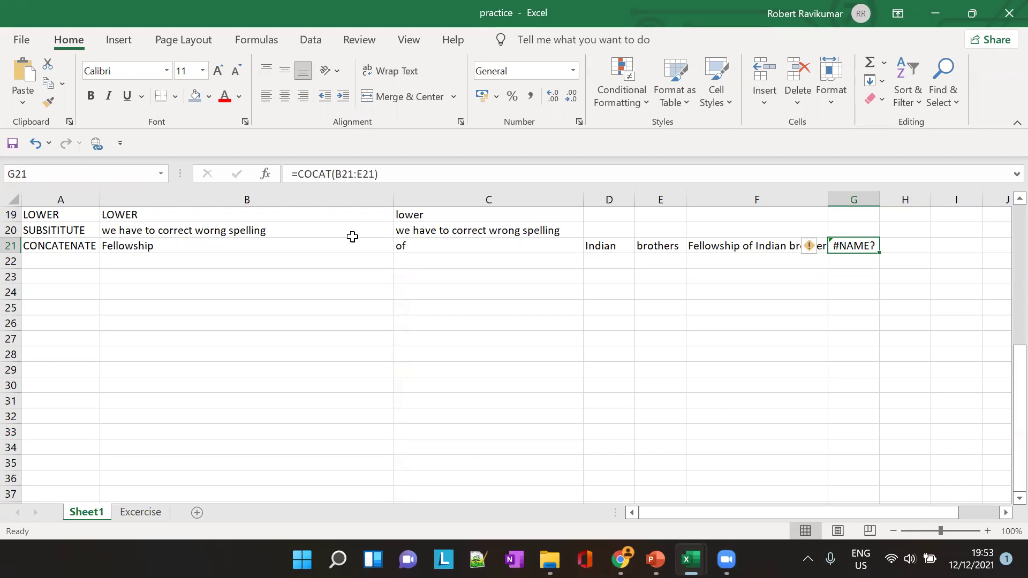
click(313, 174)
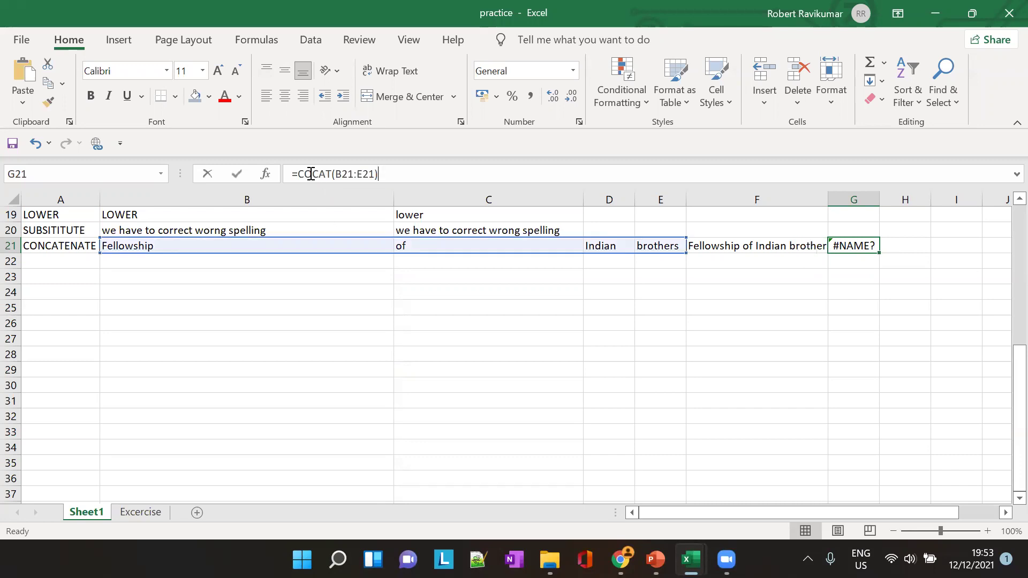
text(N)
double_click(330, 209)
click(914, 270)
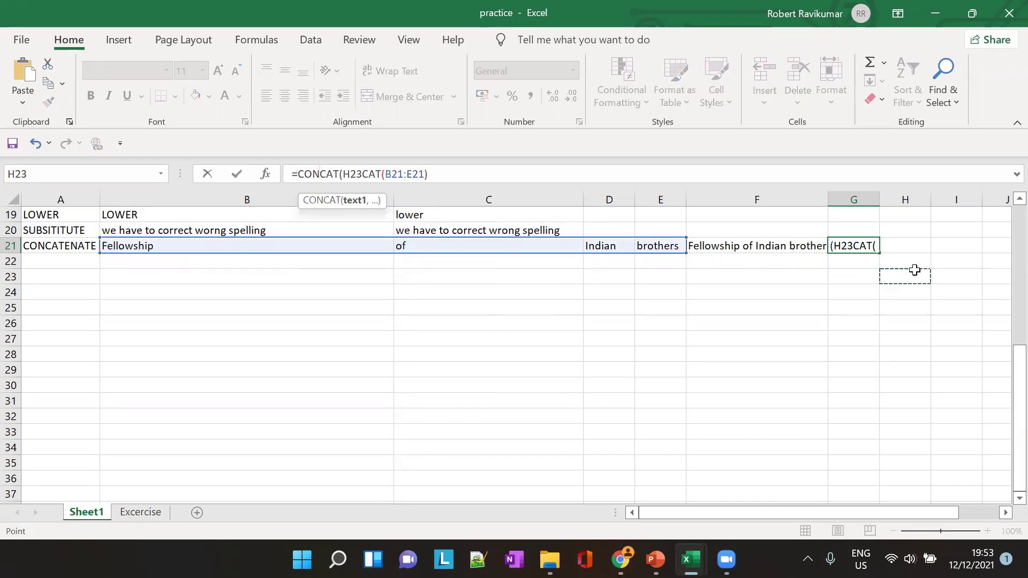
key(BackSpace)
key(BackSpace)
key(BackSpace)
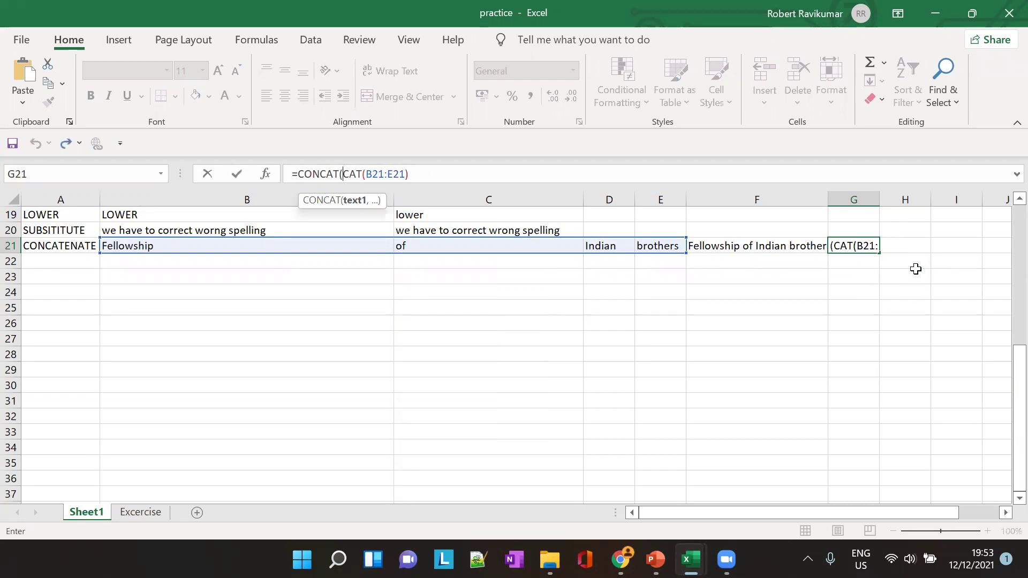
click(915, 269)
key(BackSpace)
key(Delete)
key(Delete)
key(Delete)
key(Delete)
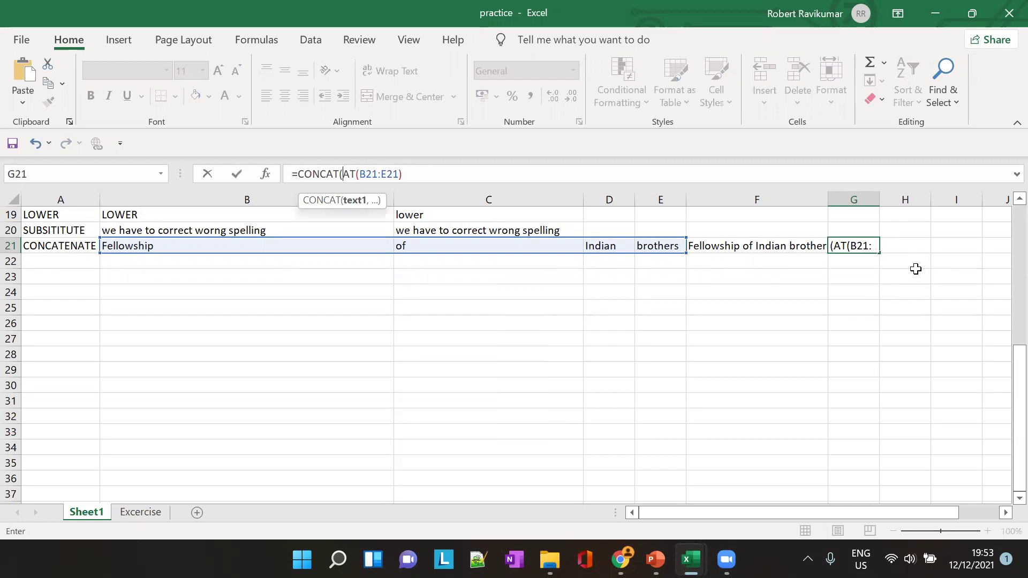
key(Tab)
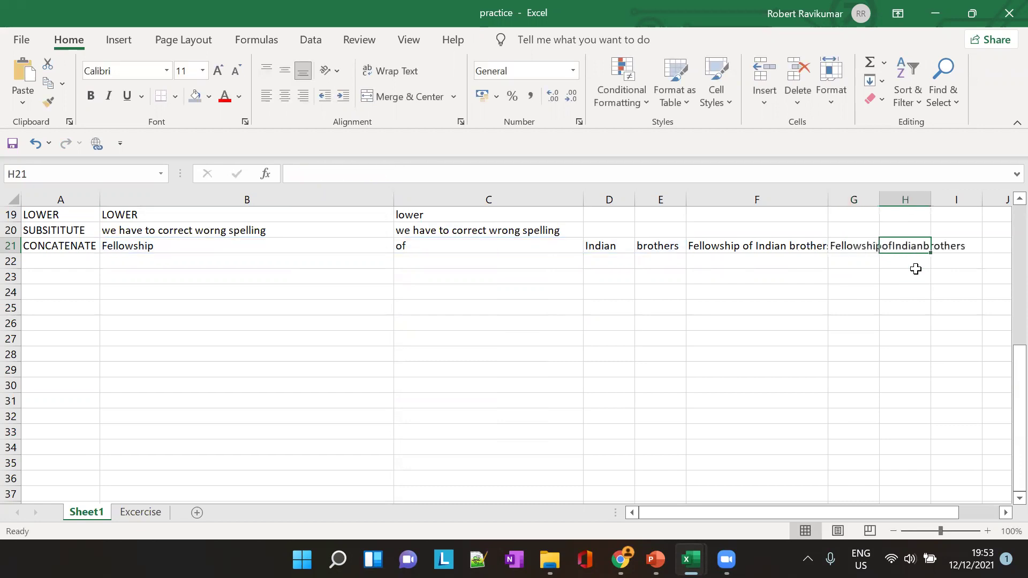
Autofit column G, then compare G21's =CONCAT(B21:E21) against F21's space-separated formula
double_click(874, 195)
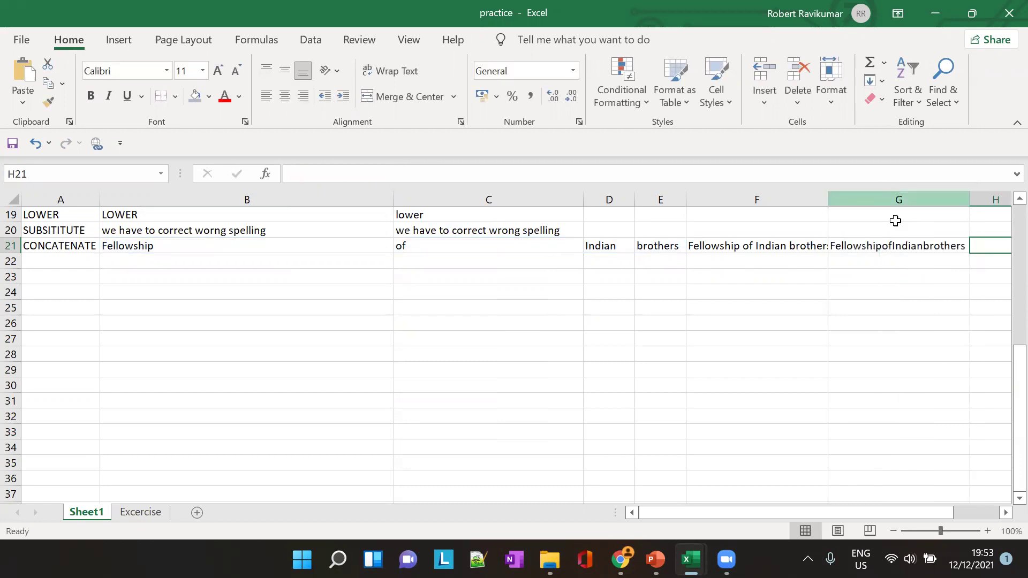
click(893, 255)
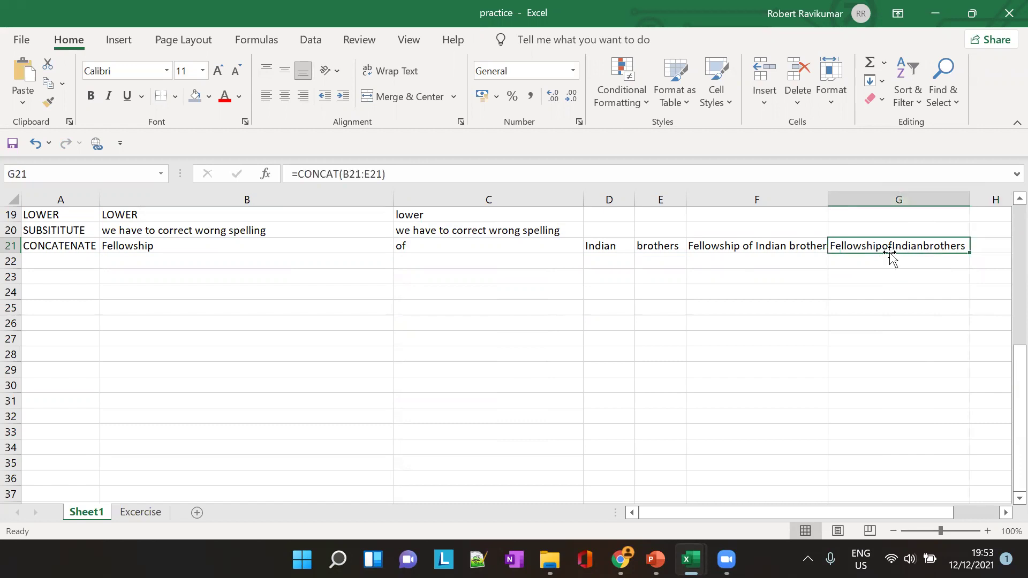
click(771, 248)
click(889, 245)
click(753, 246)
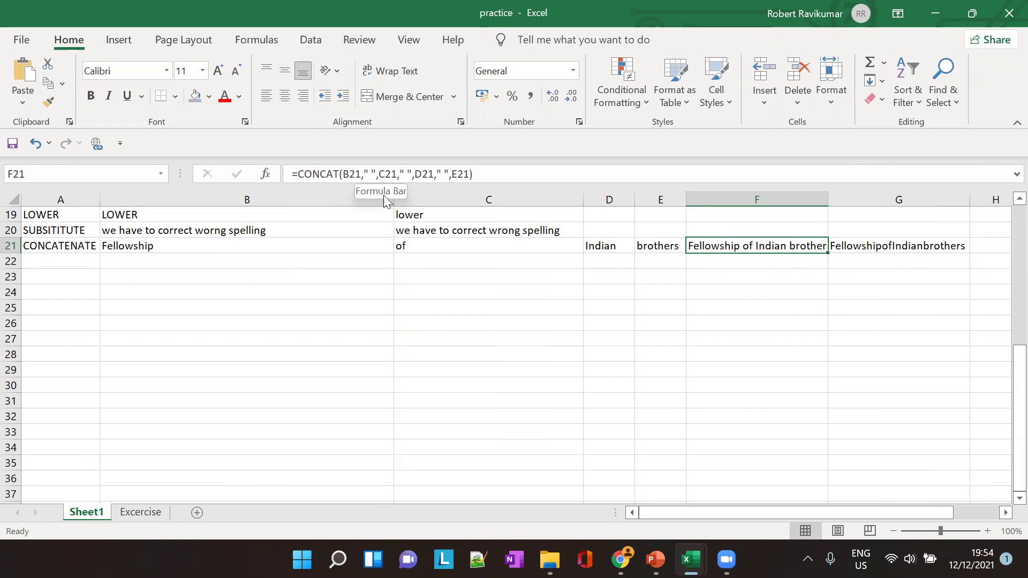
click(899, 245)
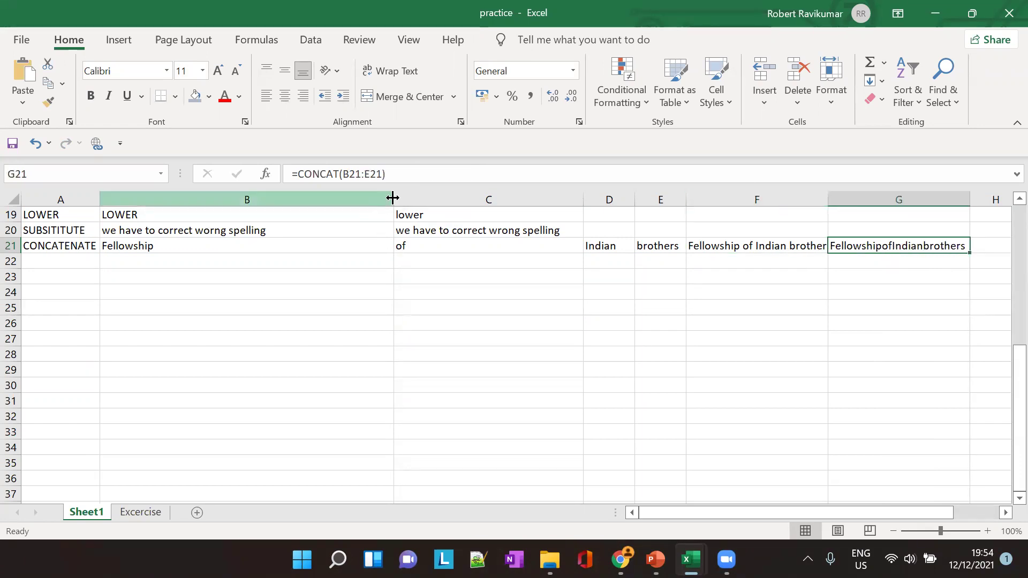
click(707, 246)
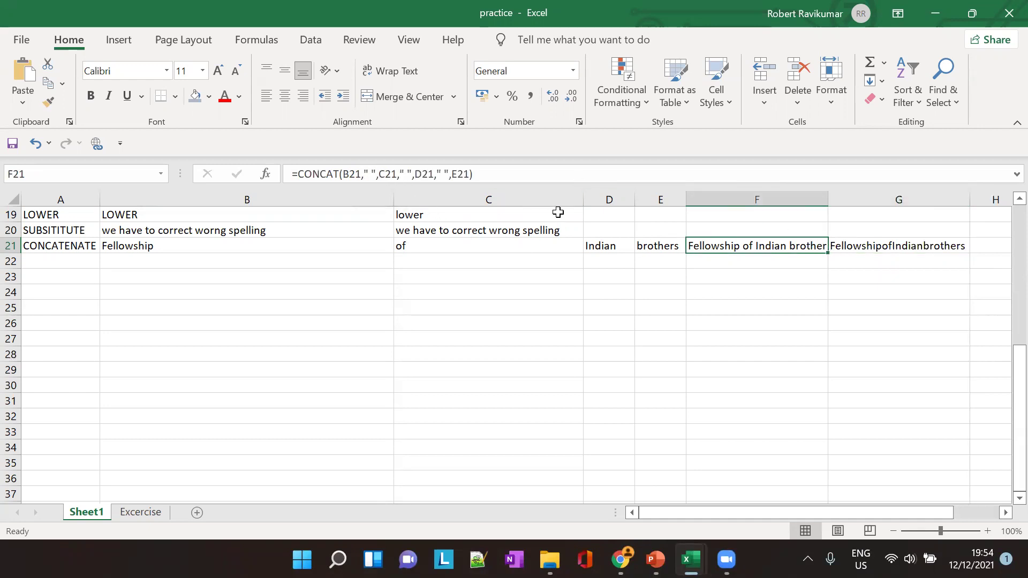
click(911, 246)
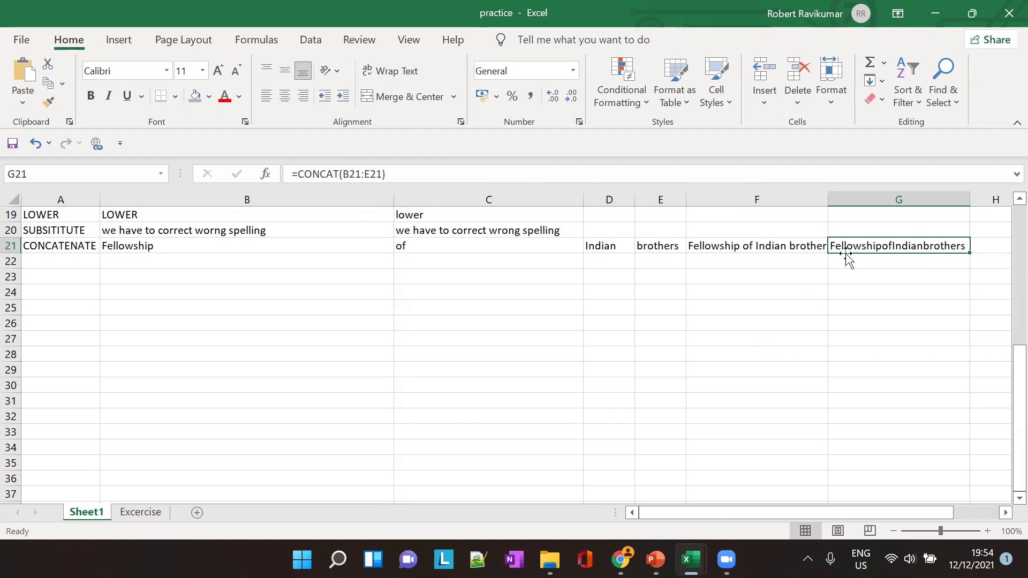
View the CONCATENATE example table on PowerPoint slide 15, then return to Excel
key(alt+Tab)
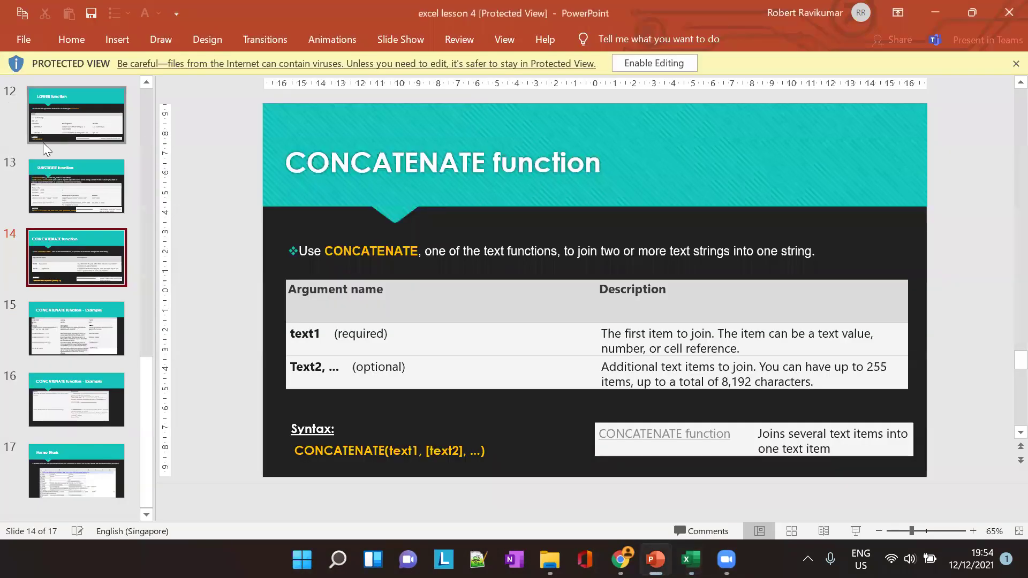
click(91, 329)
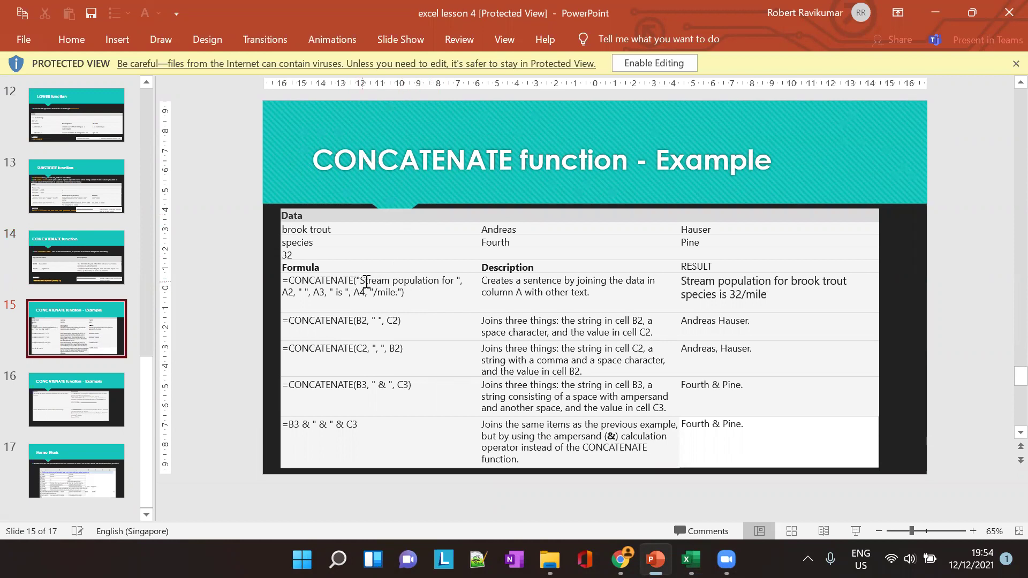
click(328, 292)
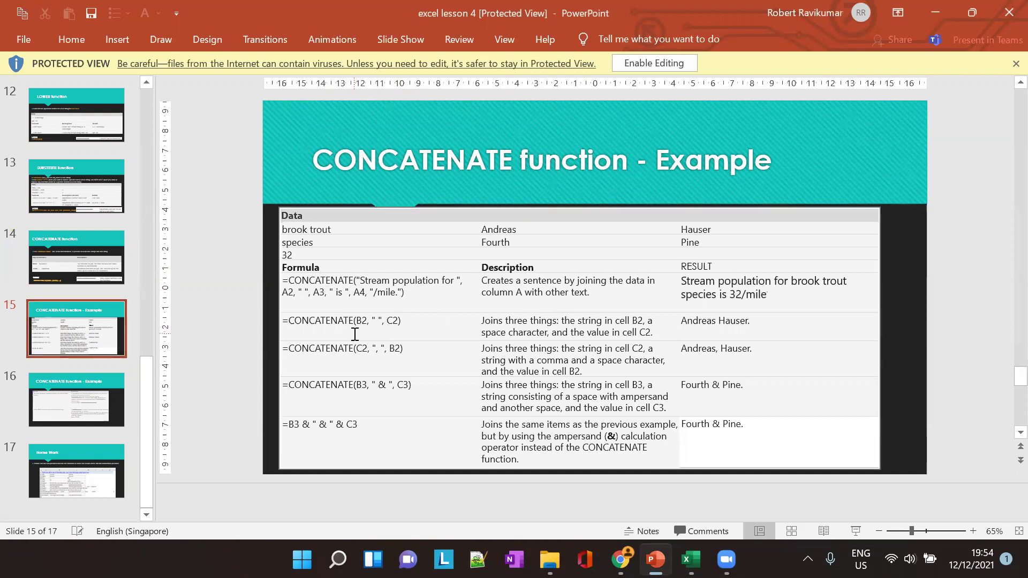
key(alt+Tab)
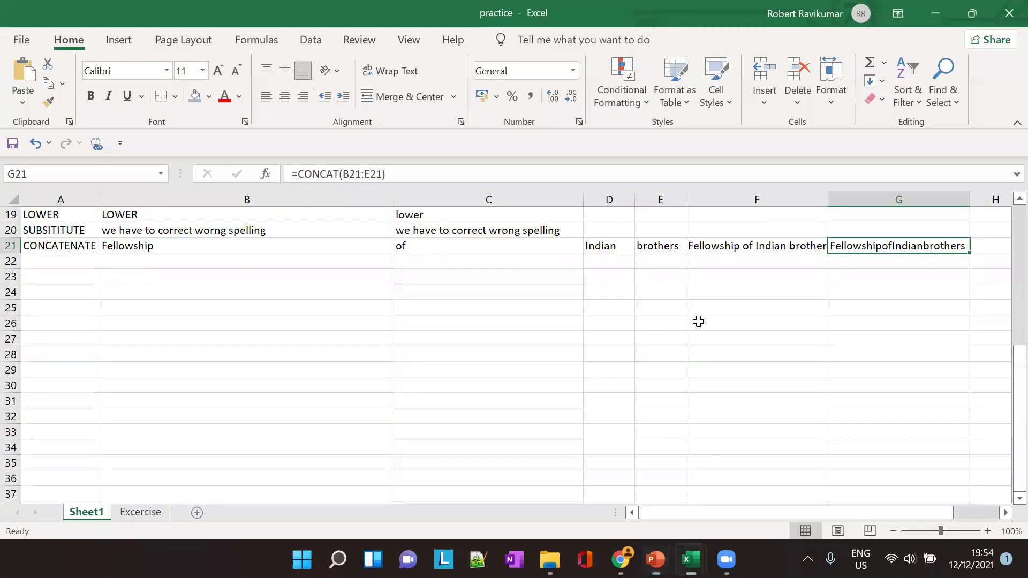
In F23 type =CONCA and compare the CONCAT and CONCATENATE suggestions, then cancel and return to the slides
click(725, 271)
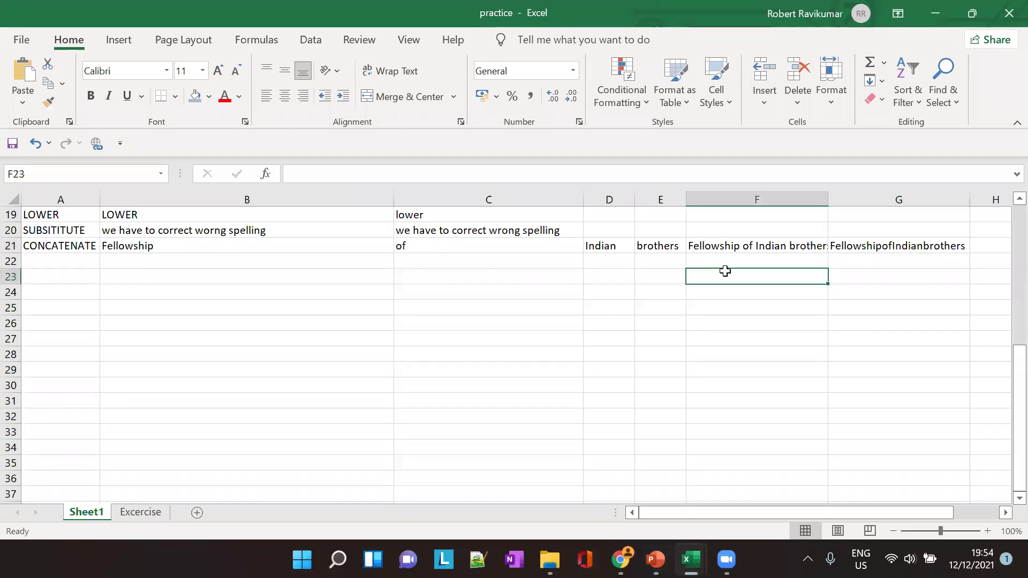
text(=CON)
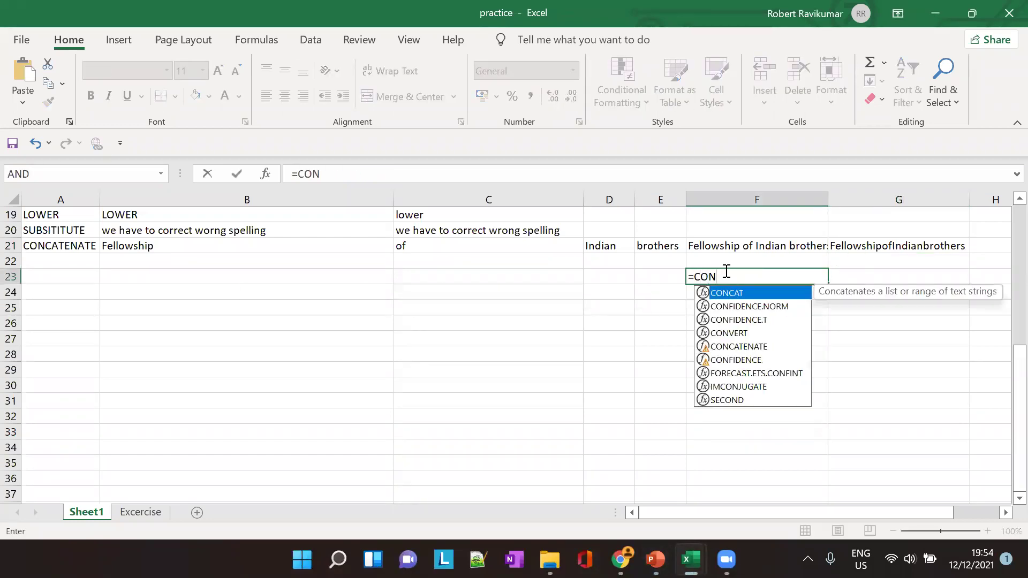
text(CA)
key(Down)
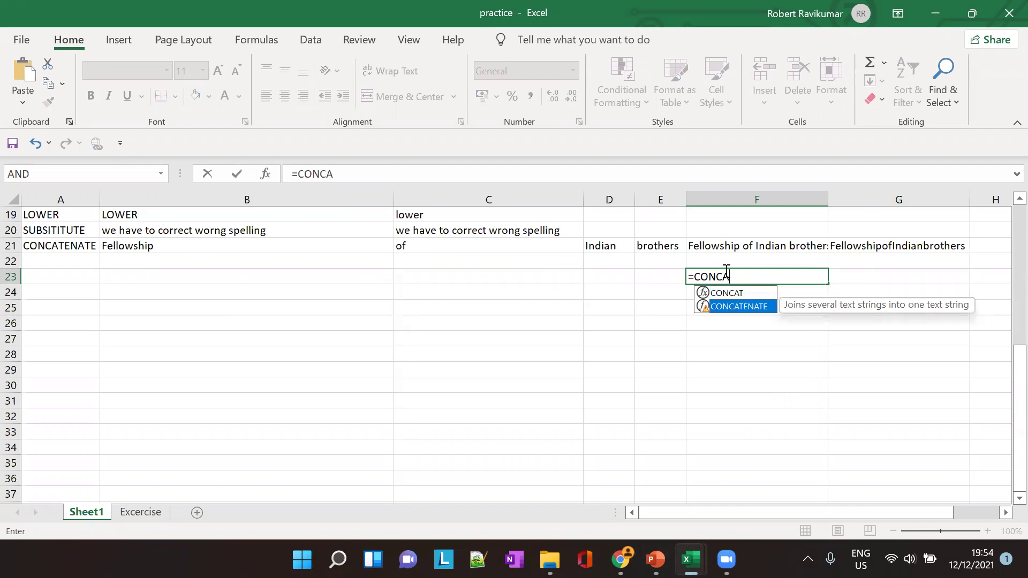
key(Up)
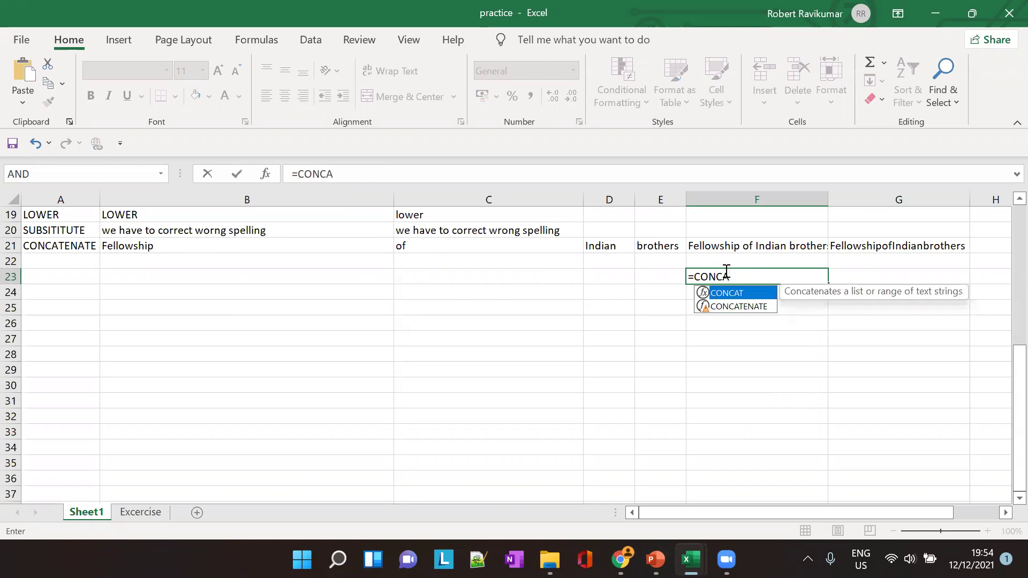
key(Down)
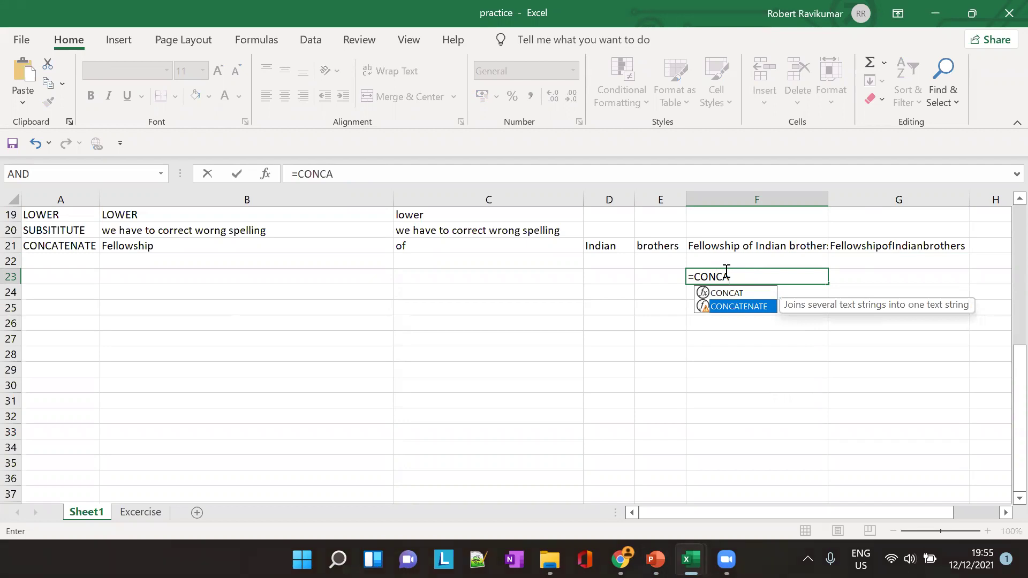
key(Up)
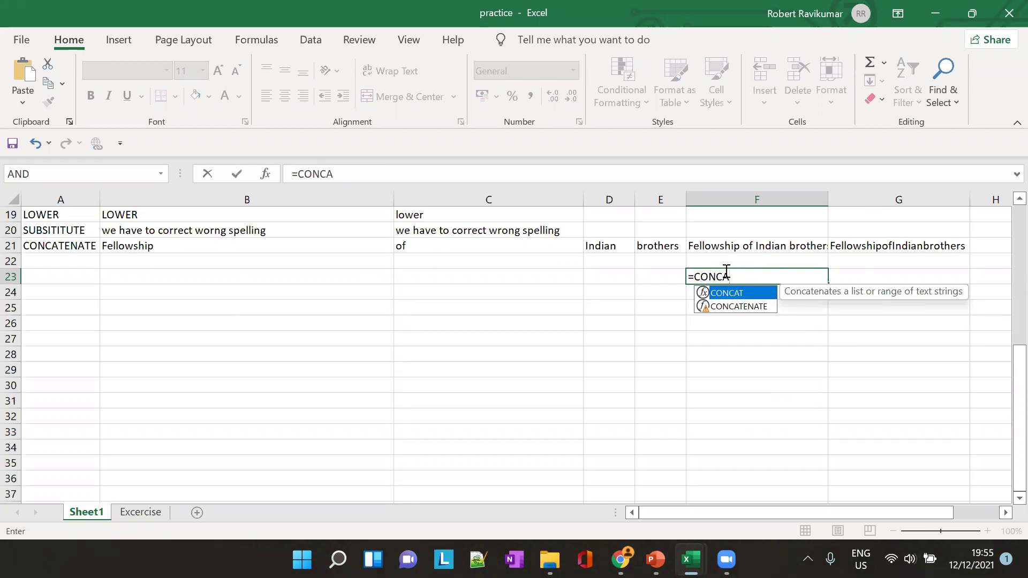
key(Down)
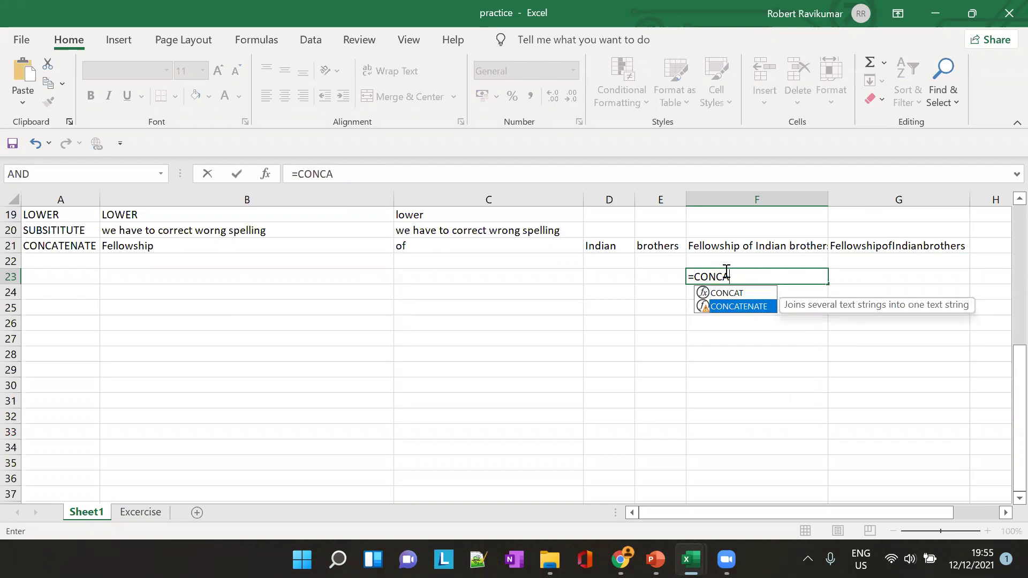
key(Escape)
key(alt+Tab)
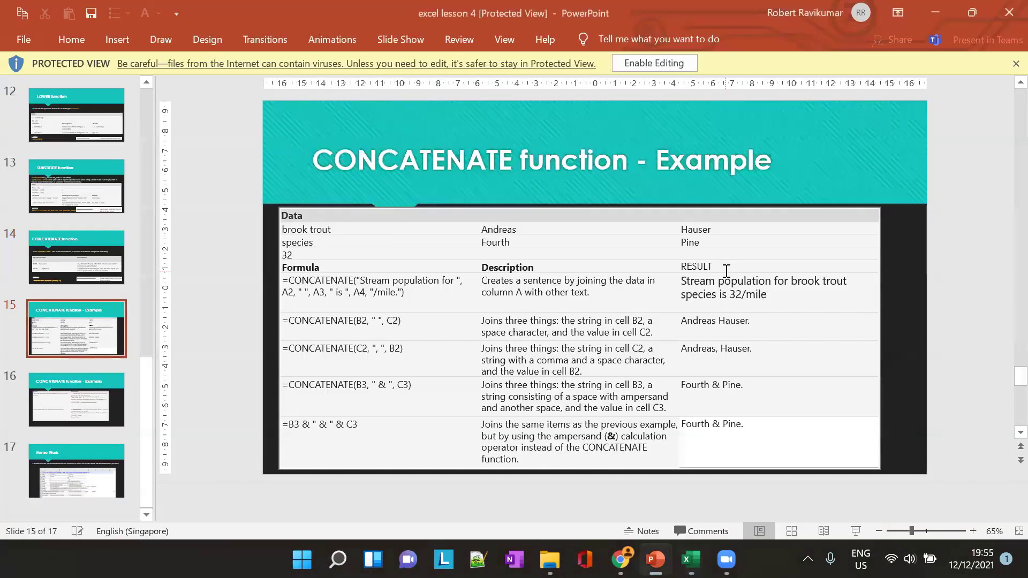